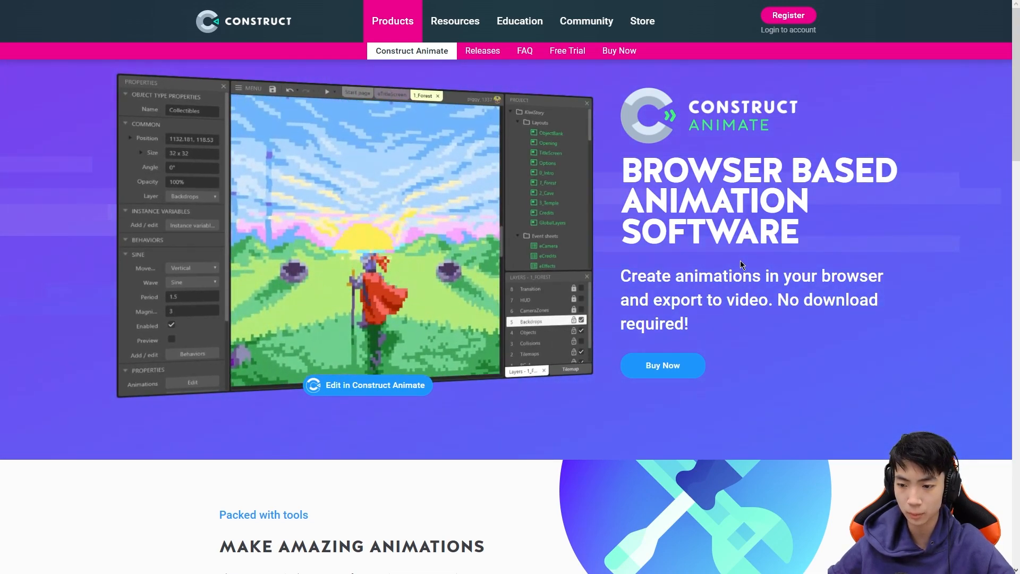
# Review the Construct Animate product page's feature overview, then open the account registration
pyautogui.scroll(-4, 742, 264)
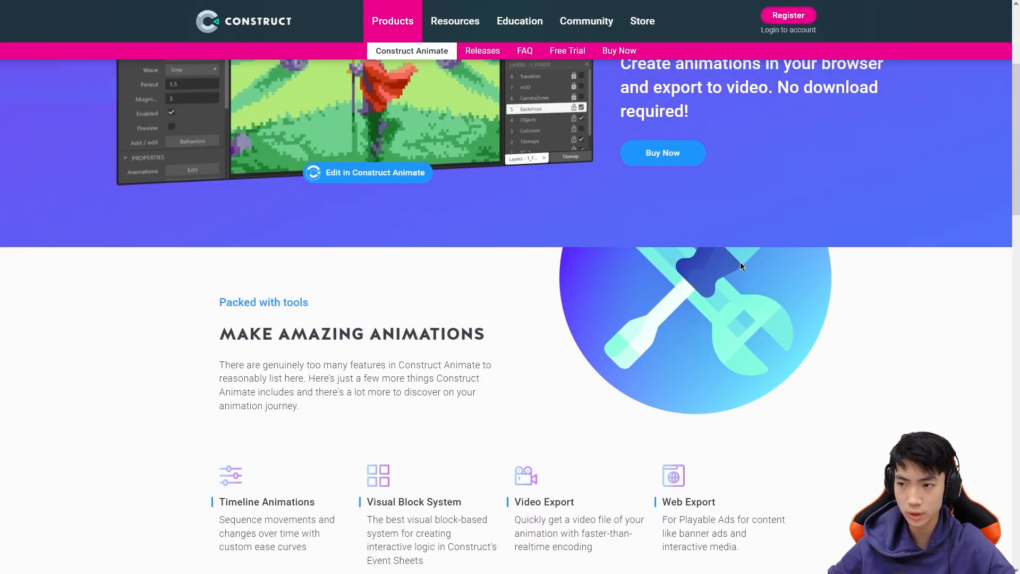
pyautogui.scroll(-2, 732, 267)
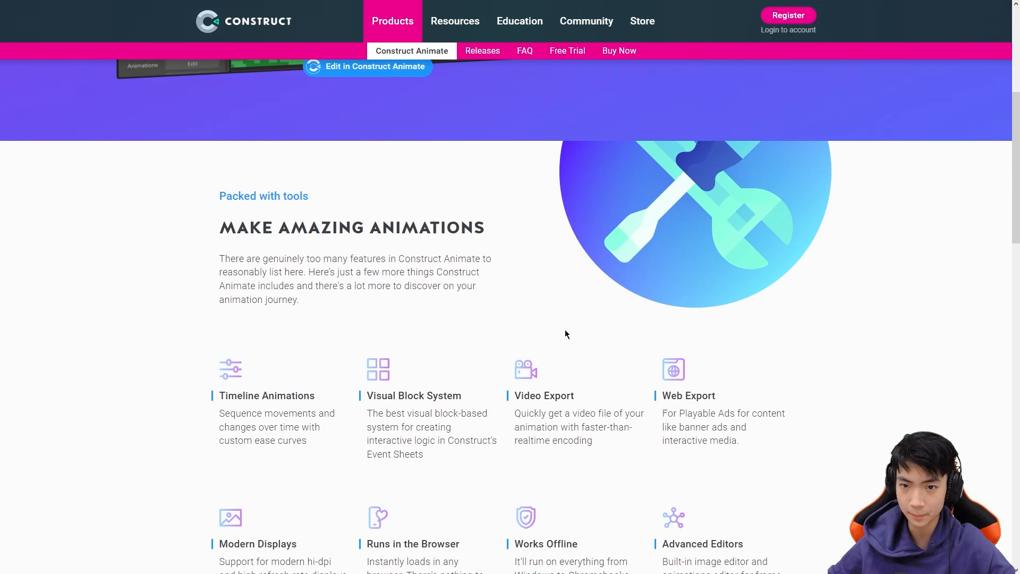
pyautogui.scroll(5, 565, 334)
pyautogui.scroll(1, 301, 274)
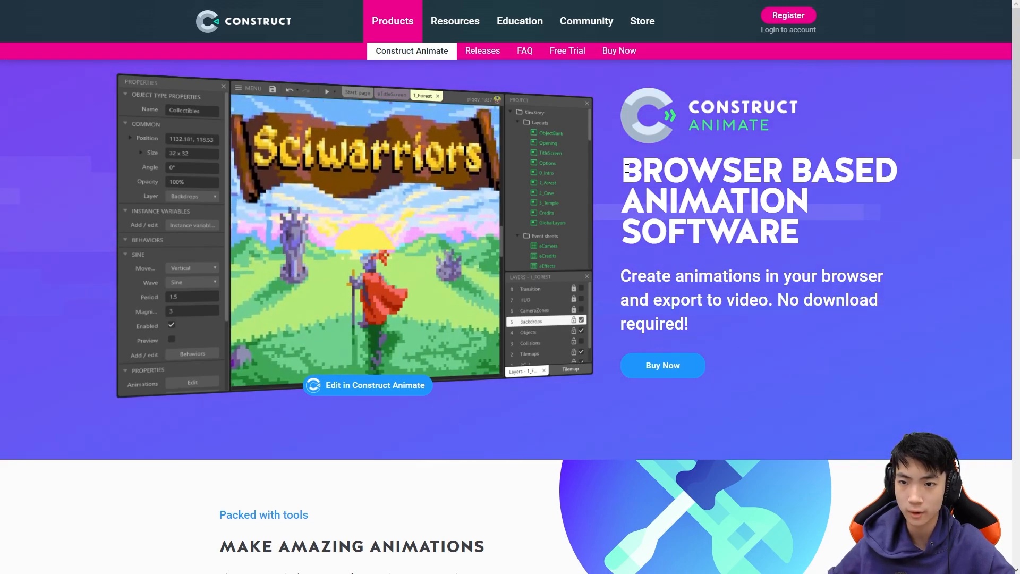
pyautogui.moveTo(585, 26)
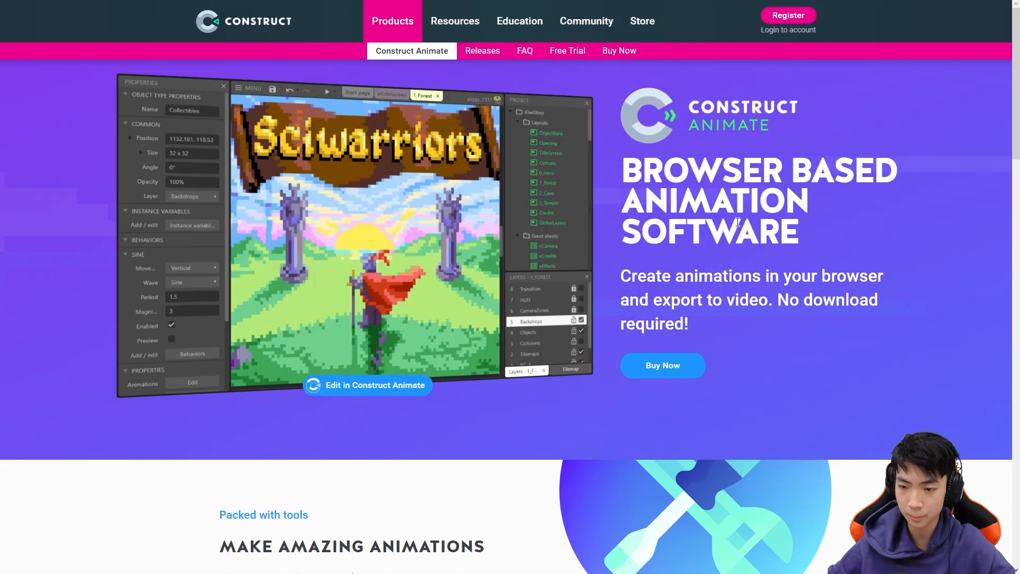
pyautogui.scroll(-4, 752, 228)
pyautogui.scroll(-4, 751, 229)
pyautogui.scroll(5, 747, 228)
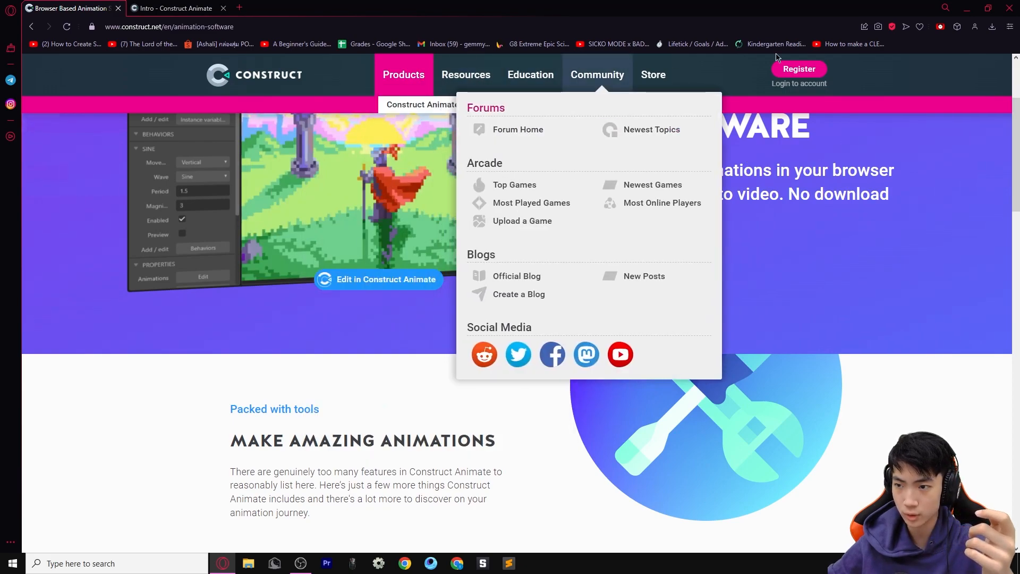
pyautogui.click(800, 69)
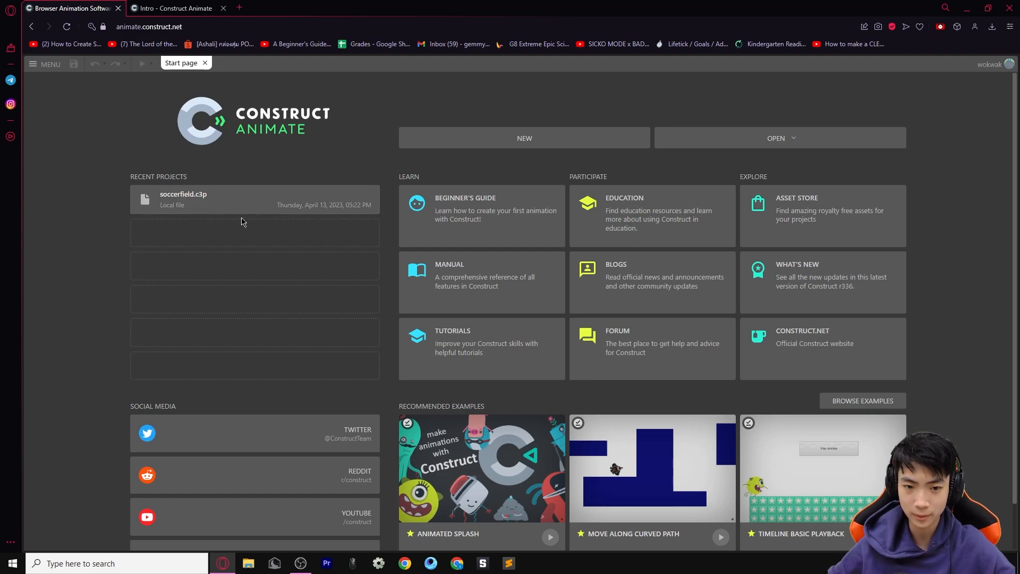
# Preview the recommended Animated Splash example from the start page and close the preview
pyautogui.scroll(-1, 412, 256)
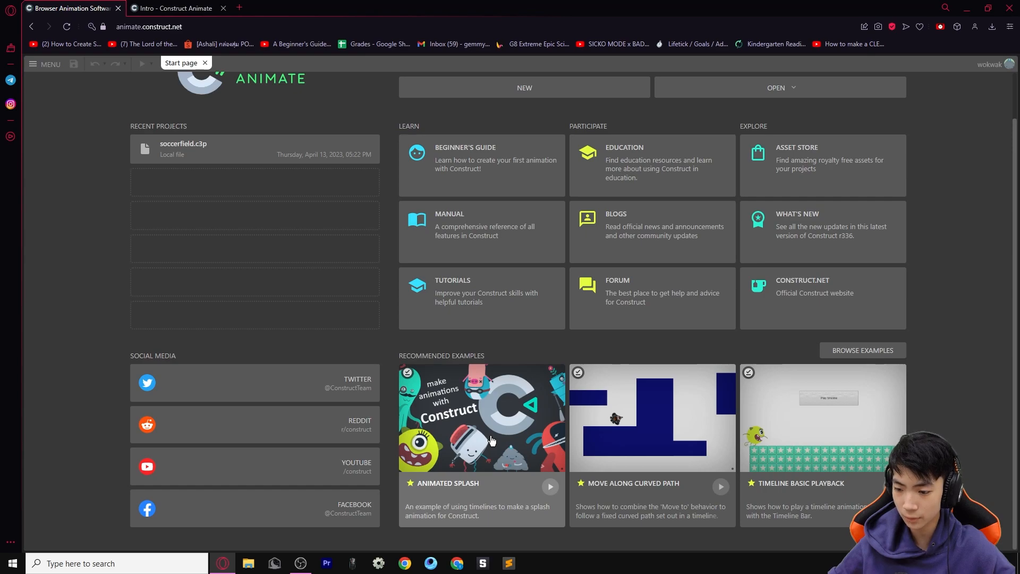
pyautogui.click(548, 487)
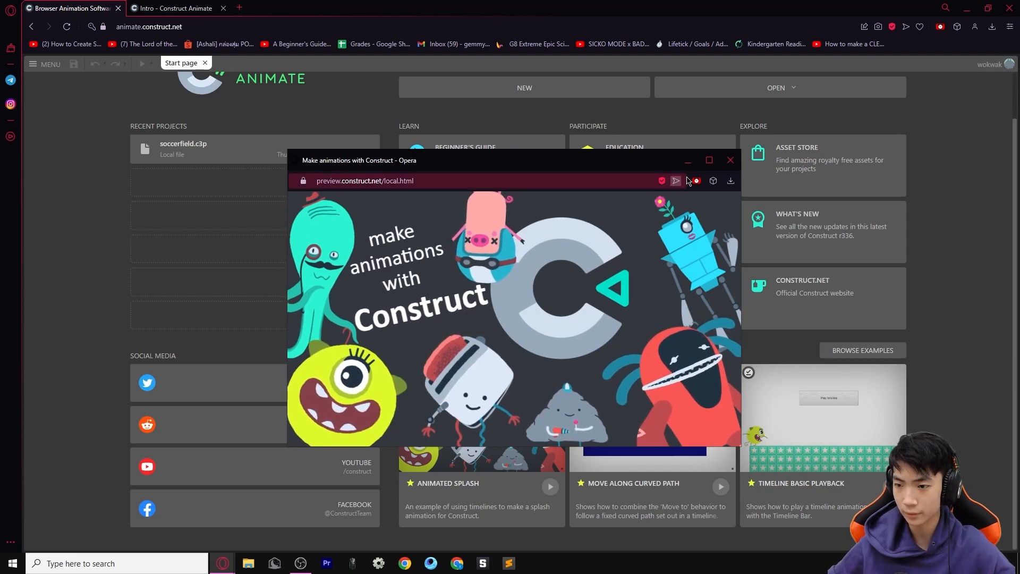
pyautogui.click(734, 166)
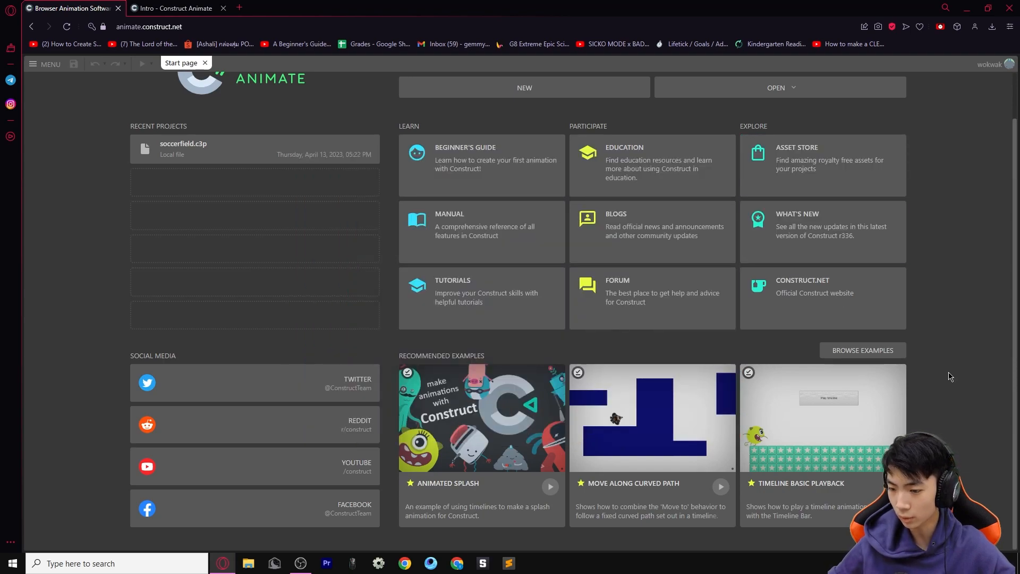
pyautogui.scroll(1, 297, 287)
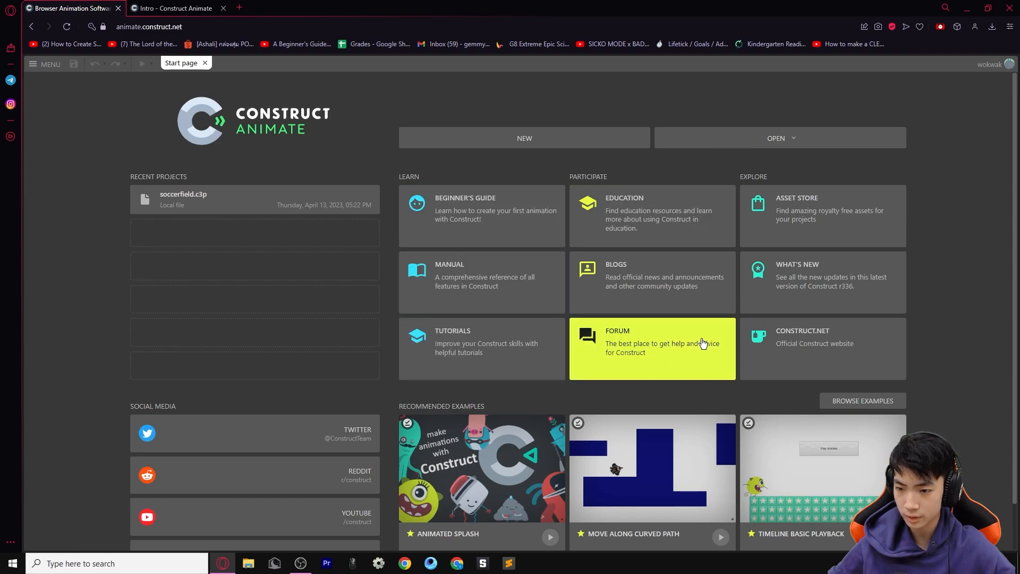
# Browse the full collection of example projects, then preview the Animated Title Screen example and close it
pyautogui.scroll(-1, 851, 298)
pyautogui.click(873, 352)
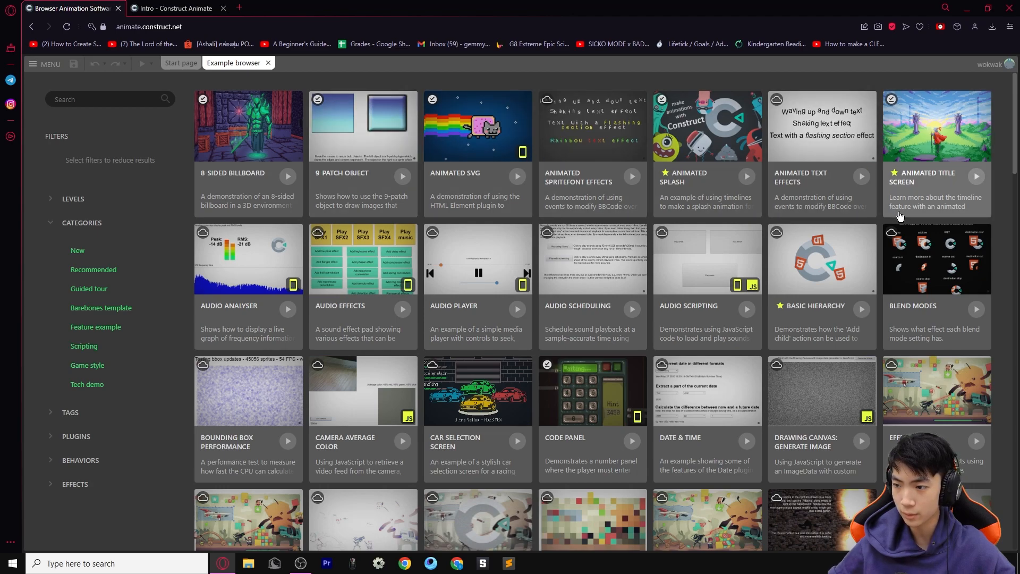
pyautogui.scroll(-1, 902, 216)
pyautogui.scroll(-1, 840, 271)
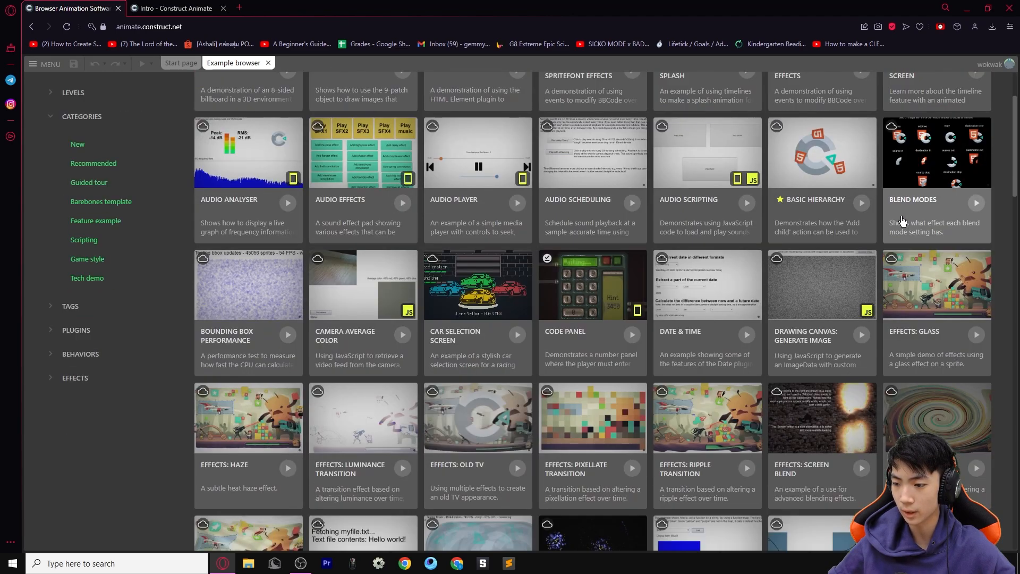
pyautogui.scroll(2, 699, 329)
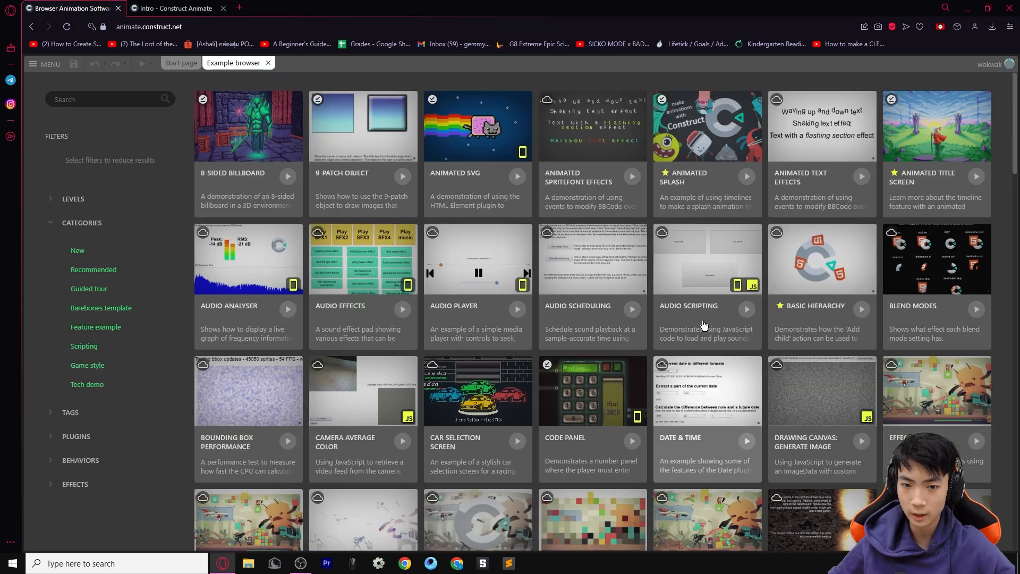
pyautogui.click(977, 178)
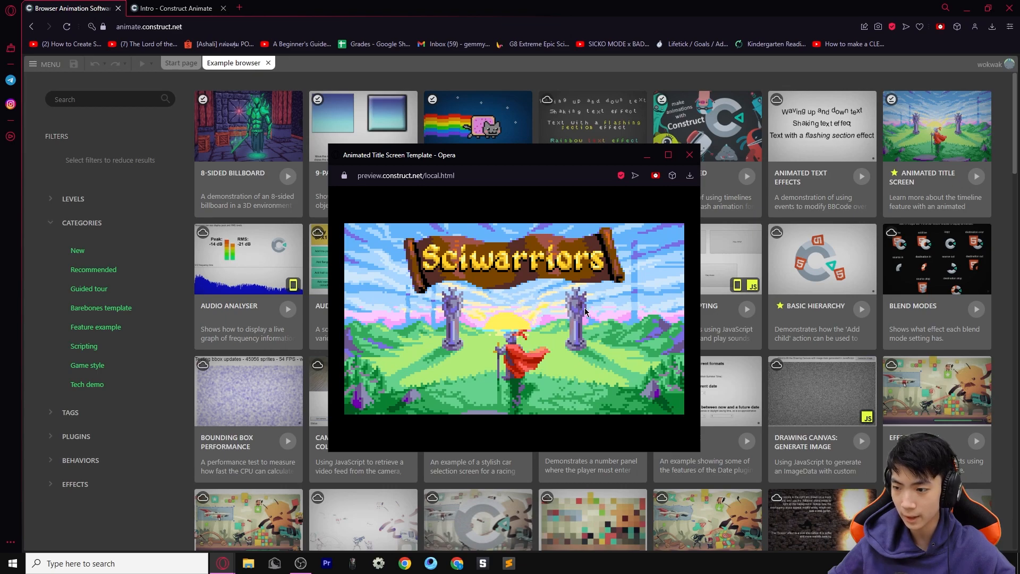
pyautogui.click(690, 156)
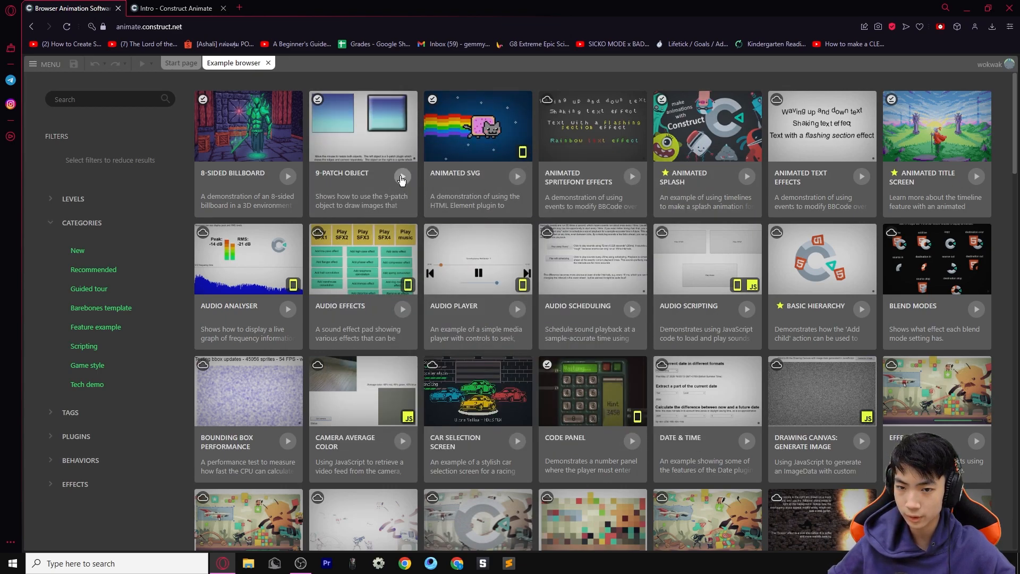
# Preview the 8-Sided Billboard example, rotate its camera around the character in both directions, and close the preview
pyautogui.click(430, 212)
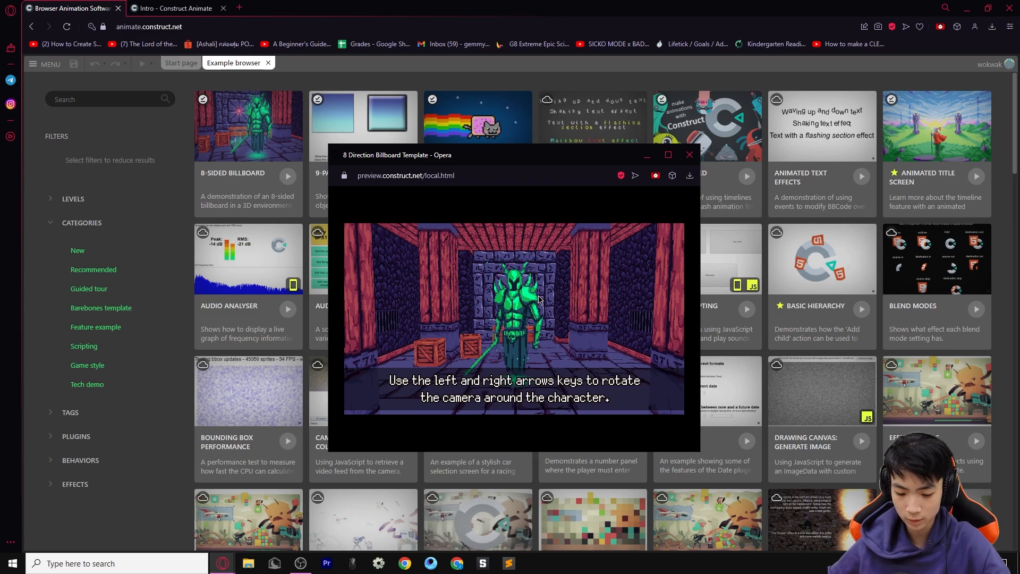
pyautogui.press('Right')
pyautogui.press('Right')
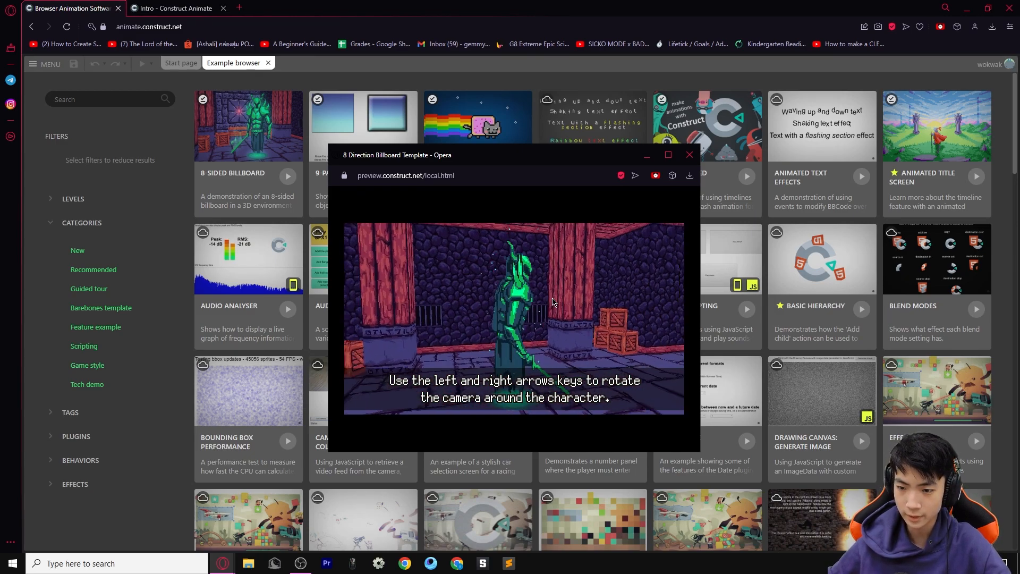
pyautogui.press('Right')
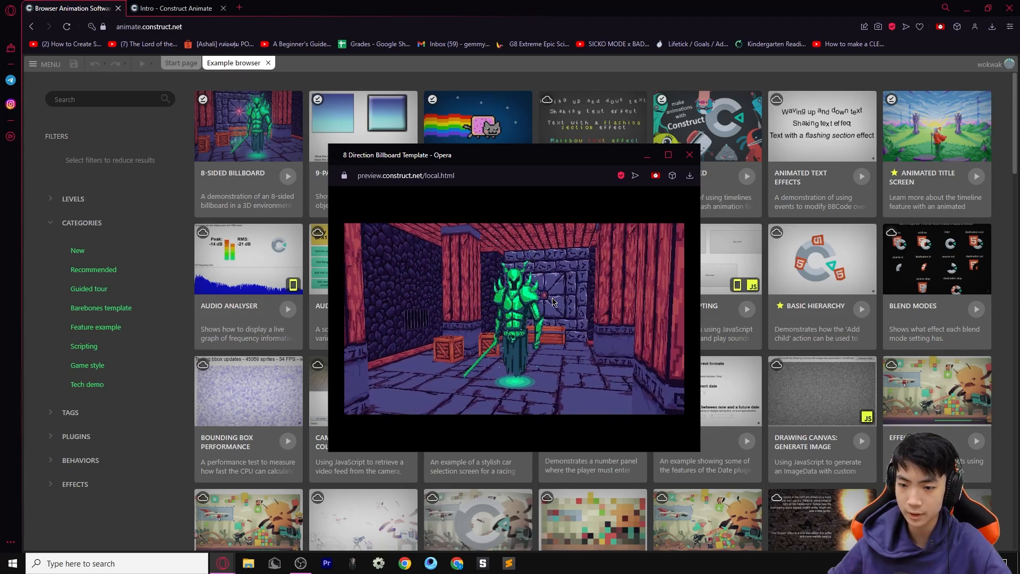
pyautogui.press('Left')
pyautogui.press('Left')
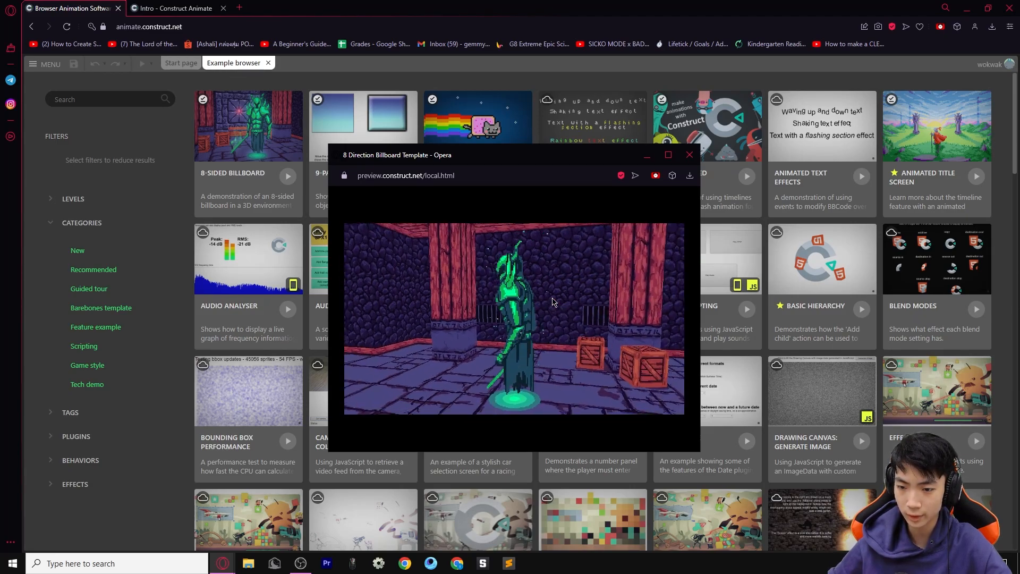
pyautogui.press('Right')
pyautogui.press('Right')
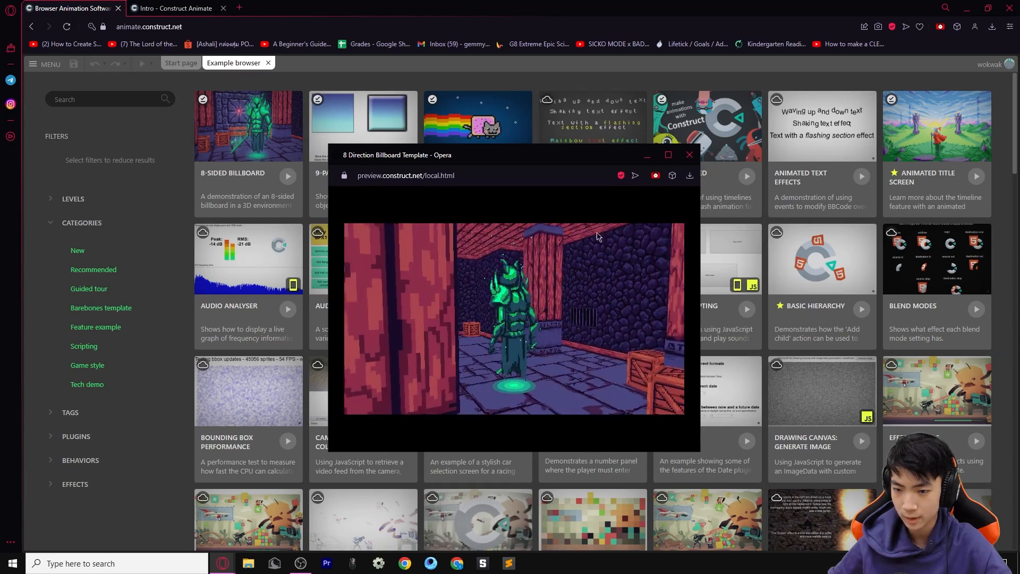
pyautogui.click(690, 156)
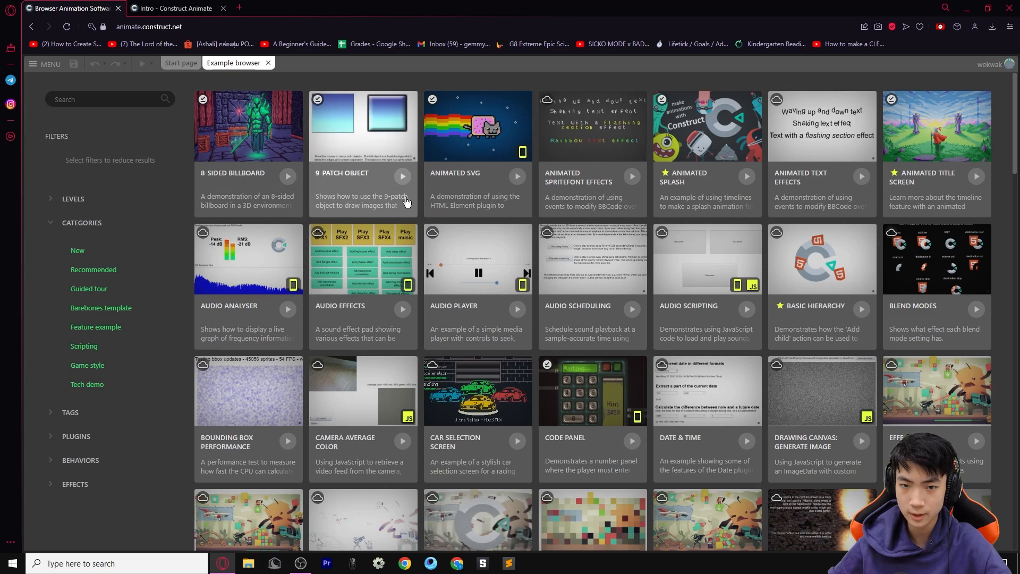
# Switch to the open Intro project and play its soccer animation preview twice, closing the preview each time
pyautogui.click(171, 4)
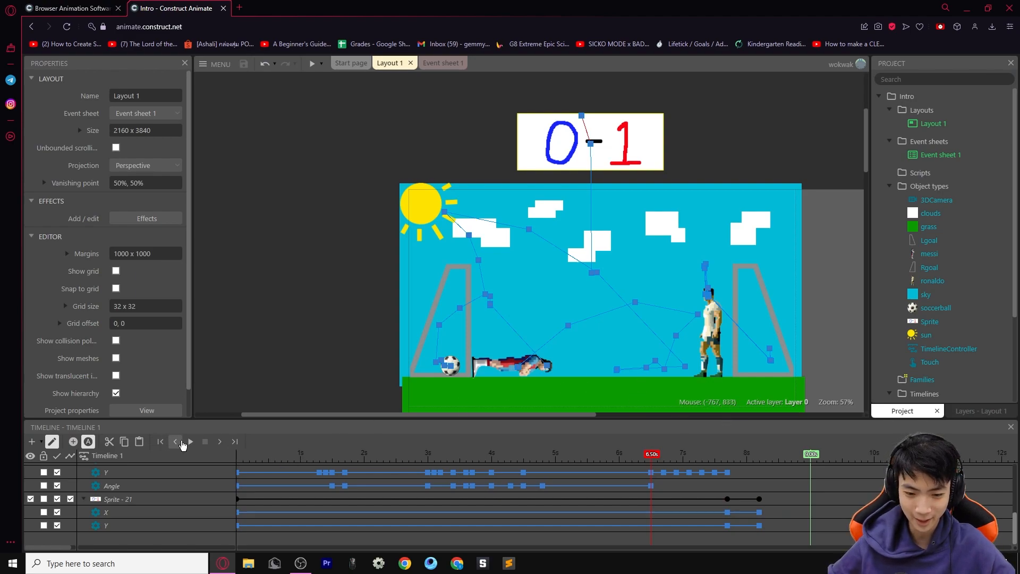
pyautogui.click(190, 442)
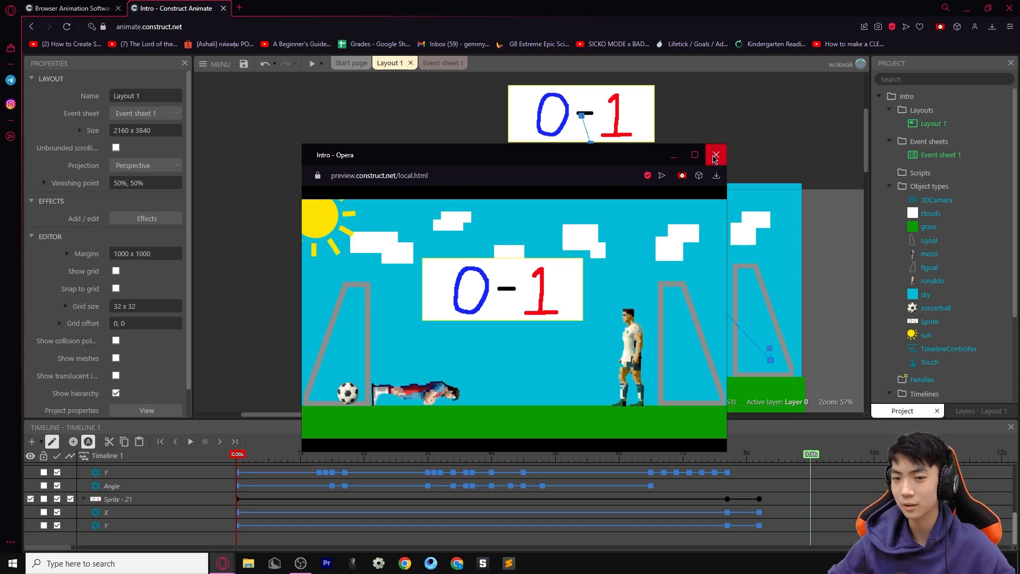
pyautogui.click(714, 156)
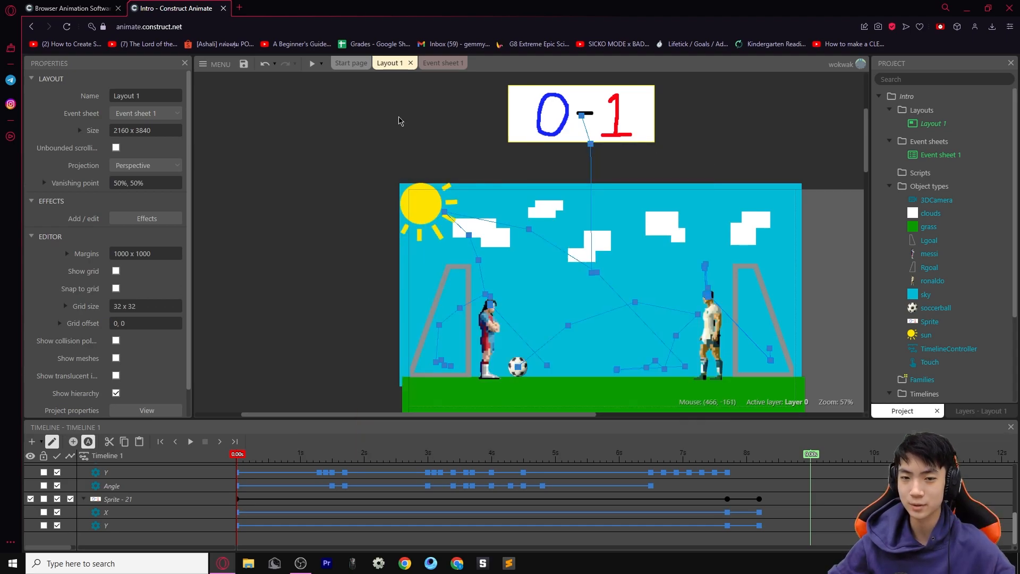
pyautogui.click(310, 66)
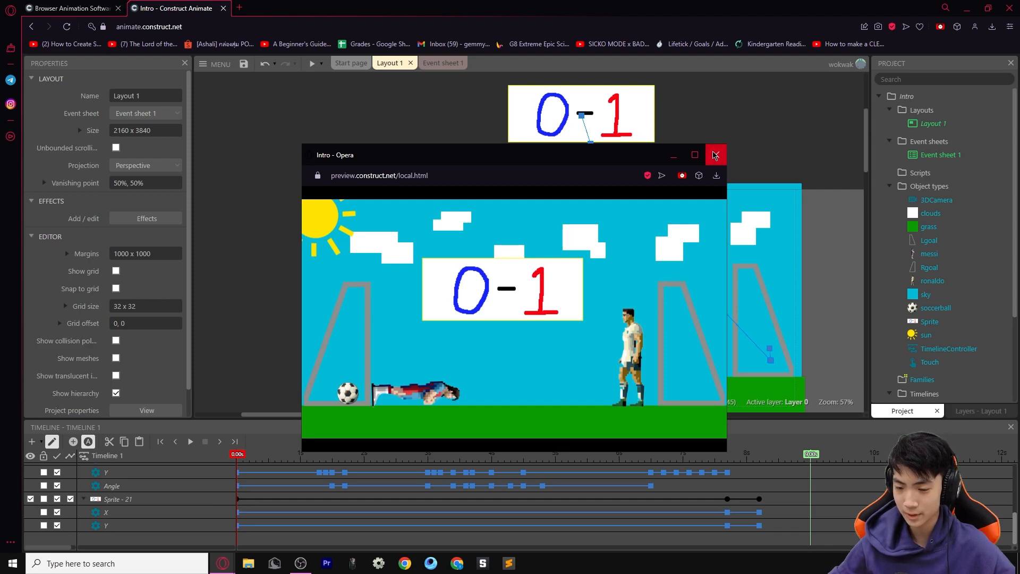
pyautogui.click(716, 155)
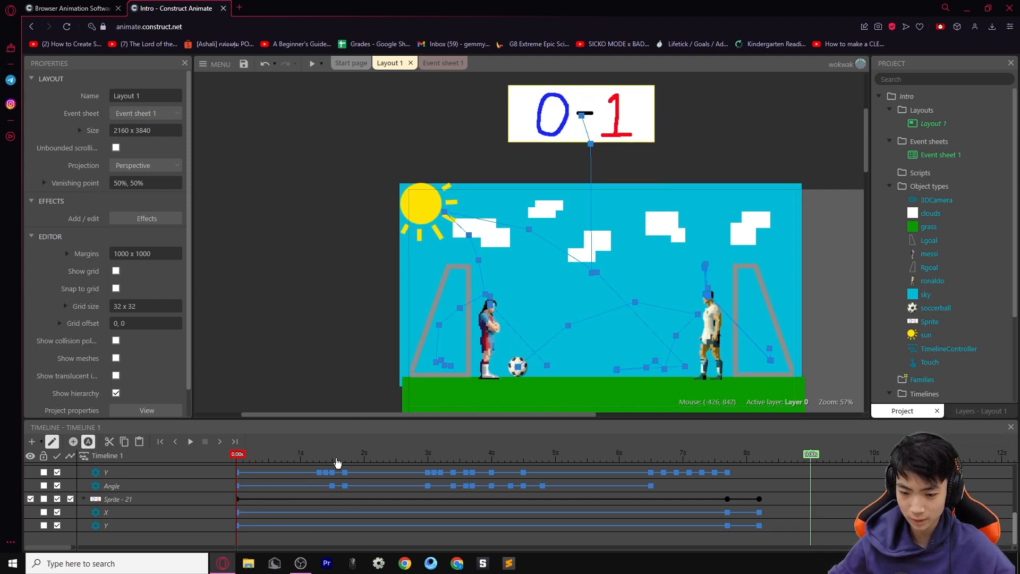
# Examine the keyframe tracks in Timeline 1 and the Event sheet 1 logic, then return to Layout 1
pyautogui.scroll(3, 437, 513)
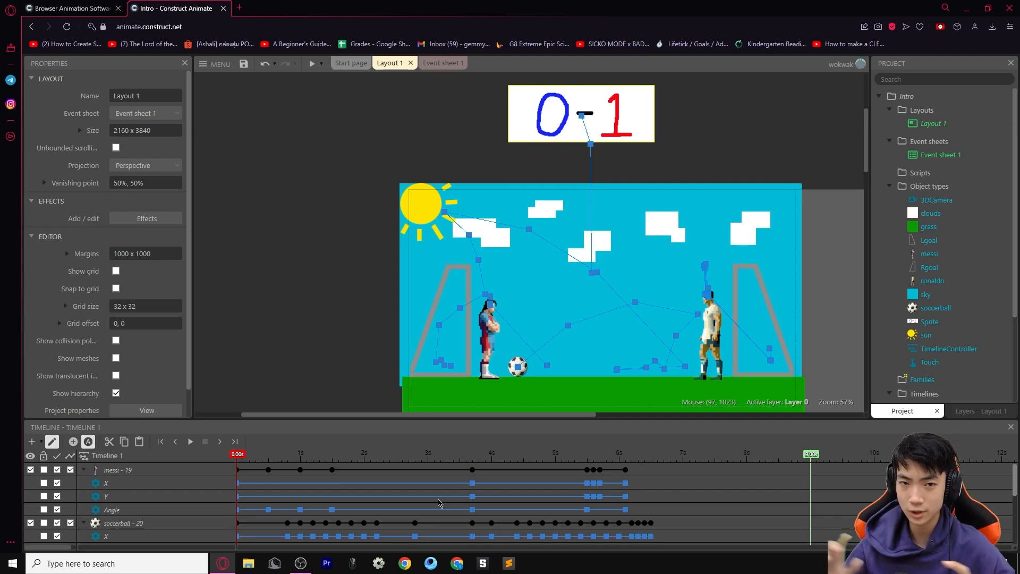
pyautogui.scroll(-2, 405, 490)
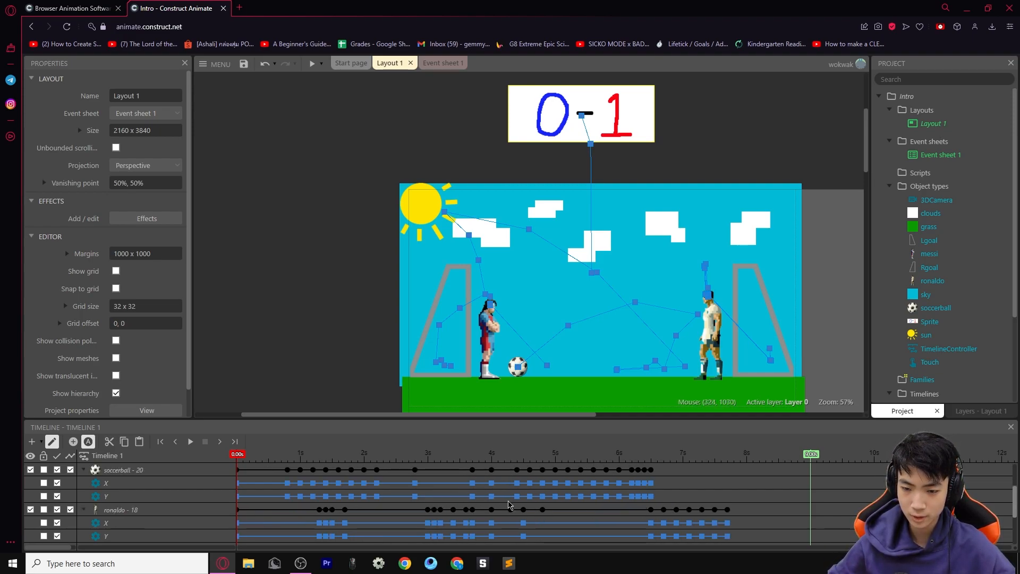
pyautogui.click(439, 65)
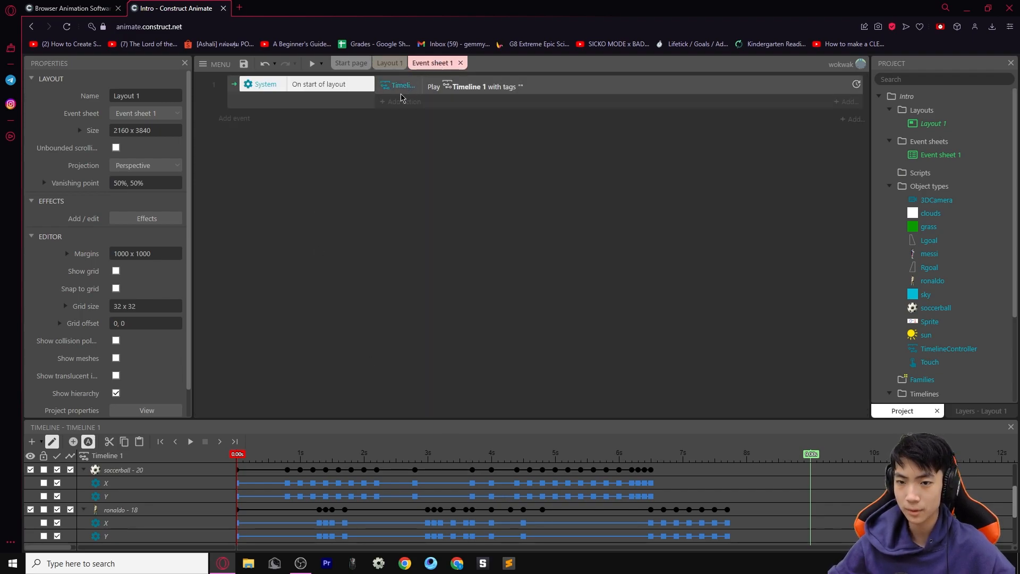
pyautogui.click(390, 63)
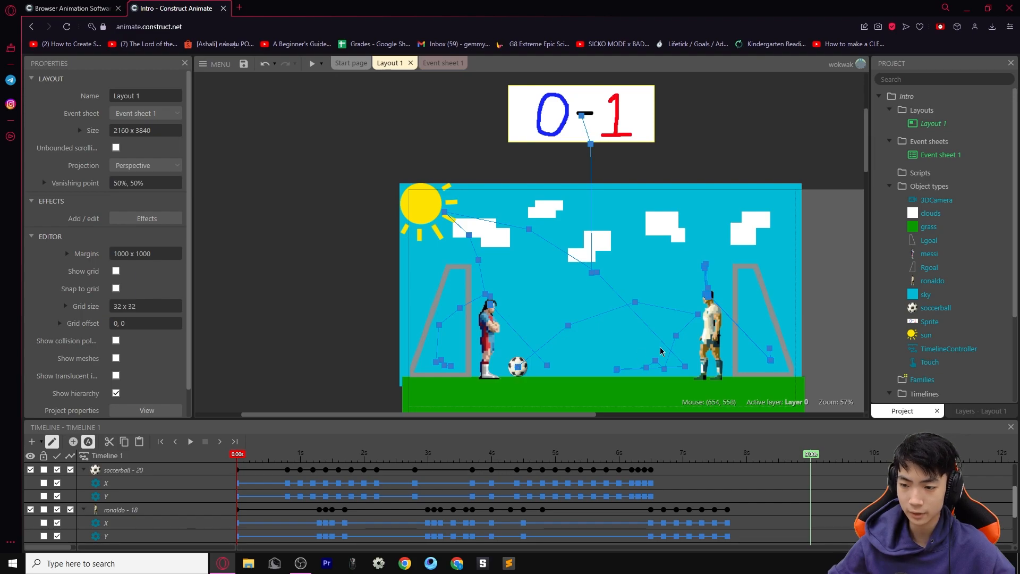
# Inspect the ronaldo, clouds, sky and messi objects in Layout 1 by selecting each one, ending on ronaldo
pyautogui.click(707, 335)
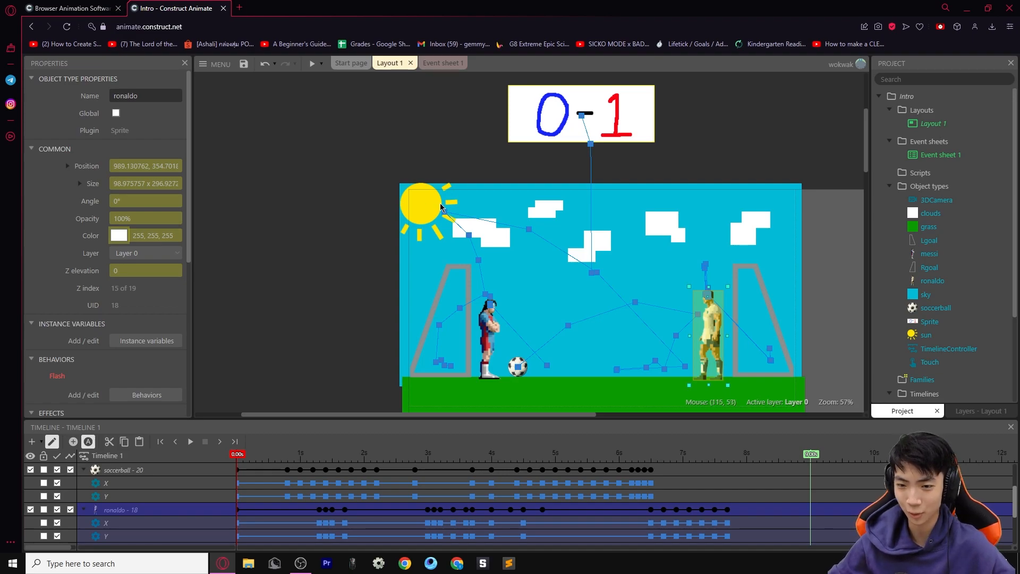
pyautogui.click(652, 231)
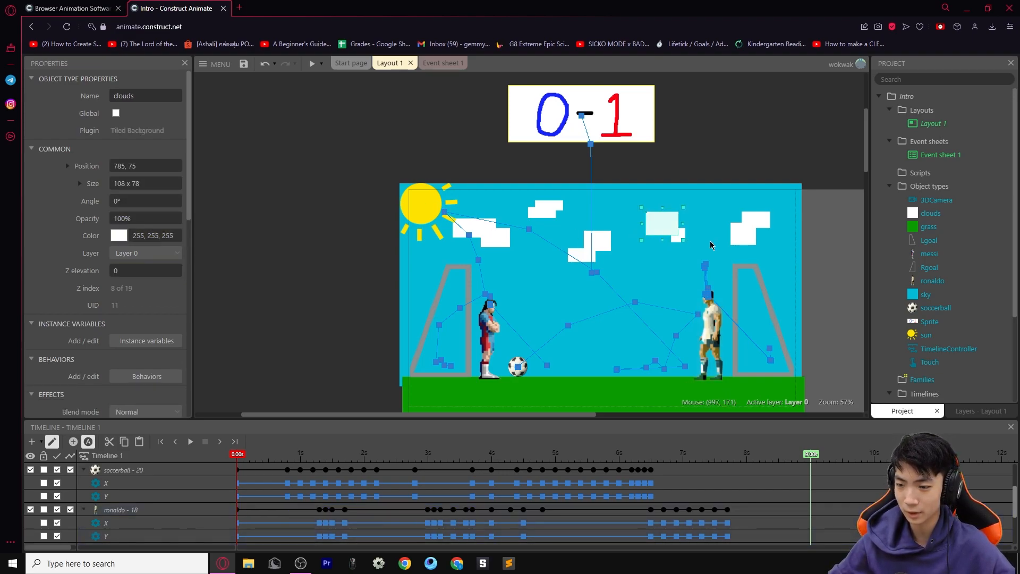
pyautogui.click(708, 247)
pyautogui.scroll(-1, 764, 245)
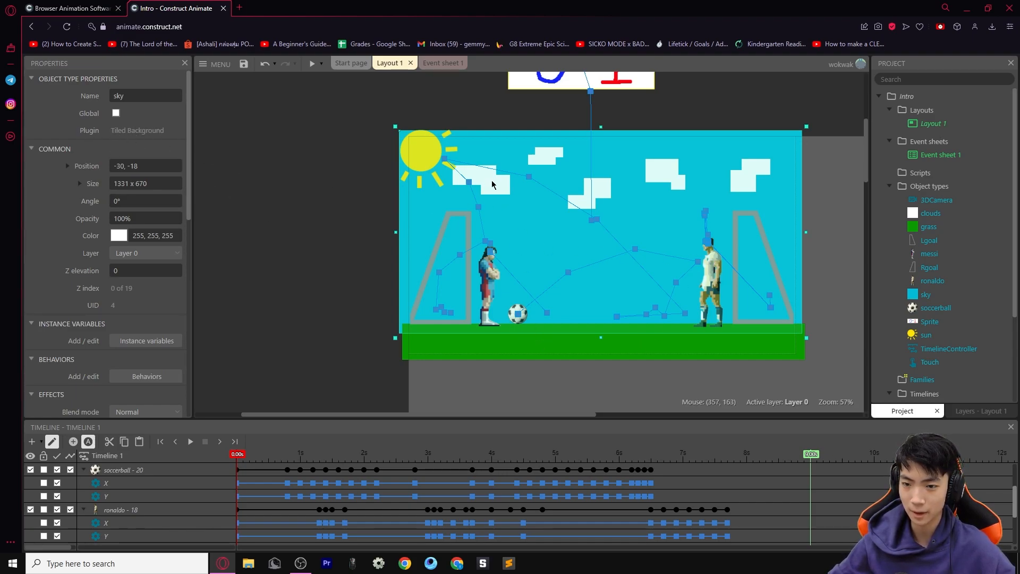
pyautogui.click(490, 305)
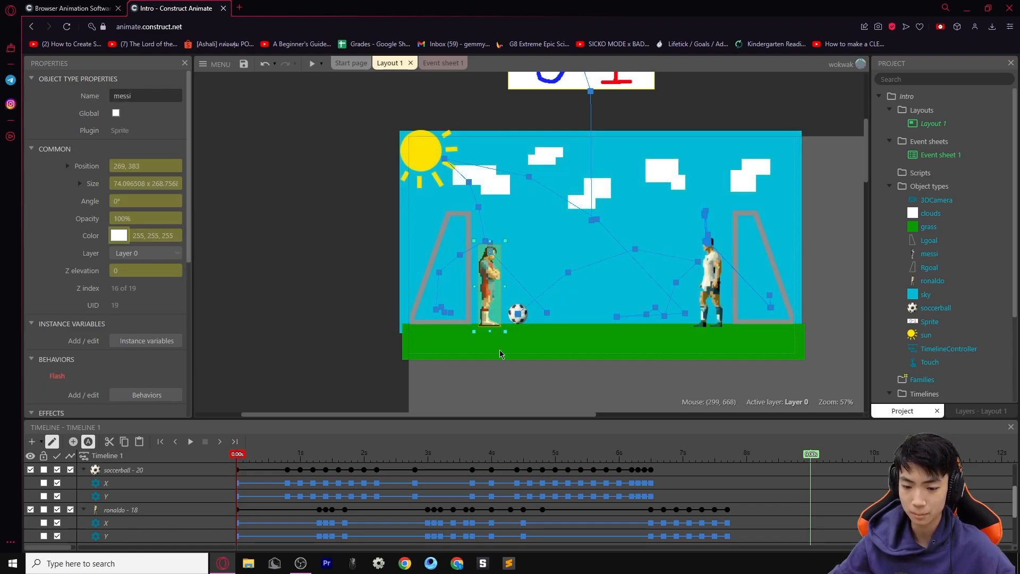
pyautogui.click(713, 301)
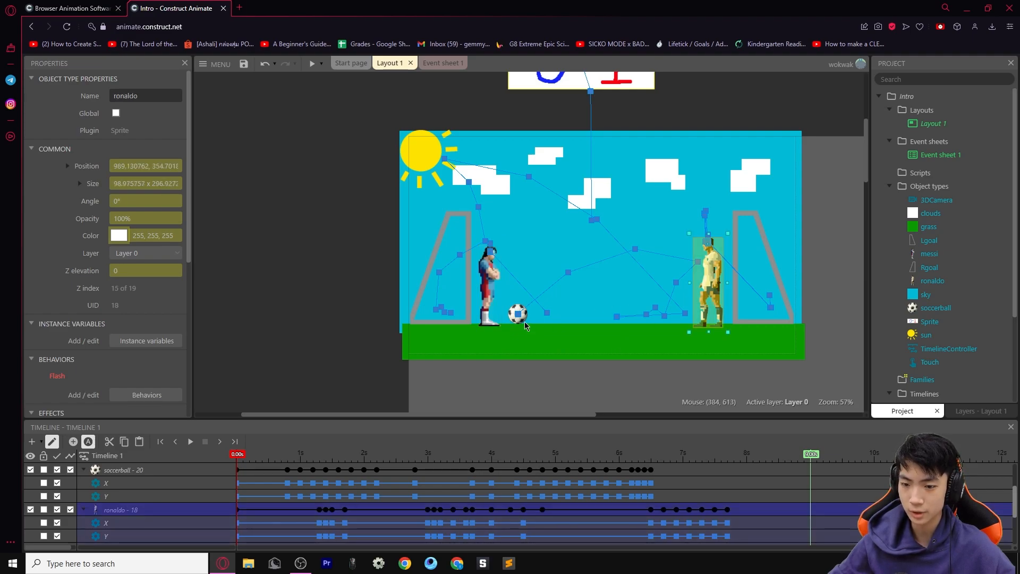
# Inspect the grass object's properties and the score sign above Layout 1
pyautogui.click(561, 340)
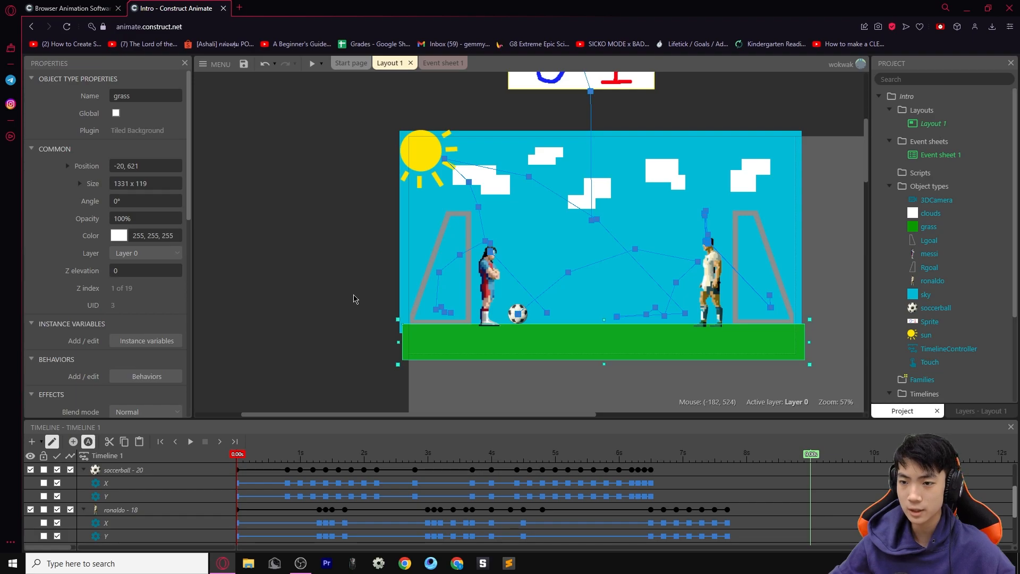
pyautogui.scroll(3, 612, 228)
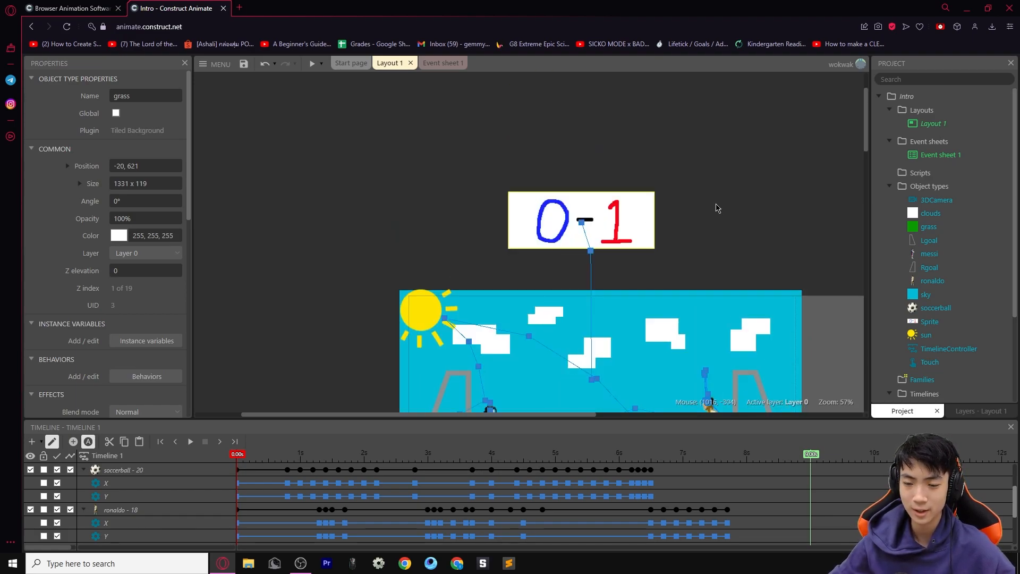
pyautogui.scroll(-2, 718, 207)
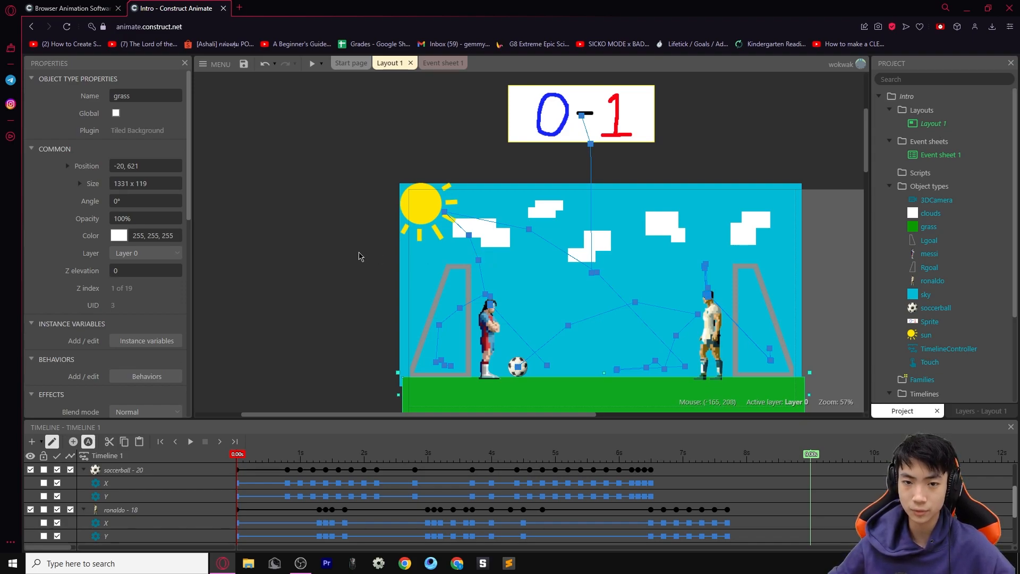
# Switch to the example browser page, view the account information, and close it
pyautogui.click(78, 8)
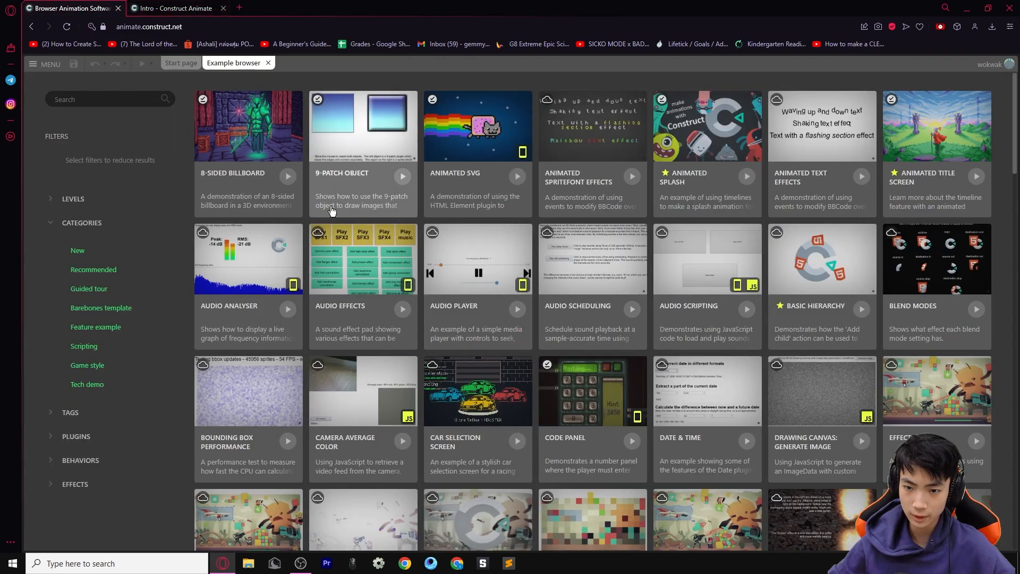
pyautogui.click(45, 63)
pyautogui.moveTo(77, 89)
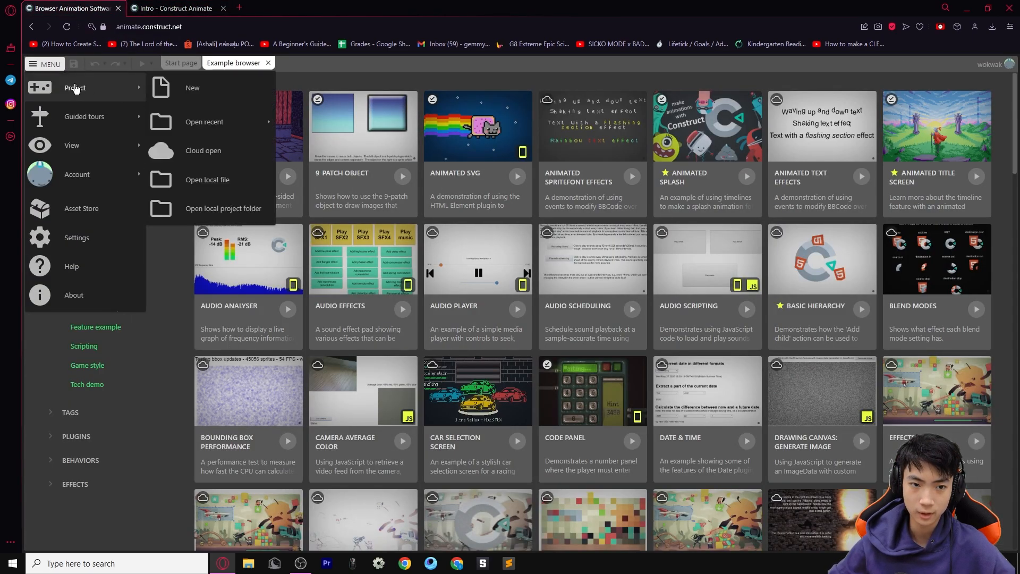
pyautogui.moveTo(56, 181)
pyautogui.click(184, 208)
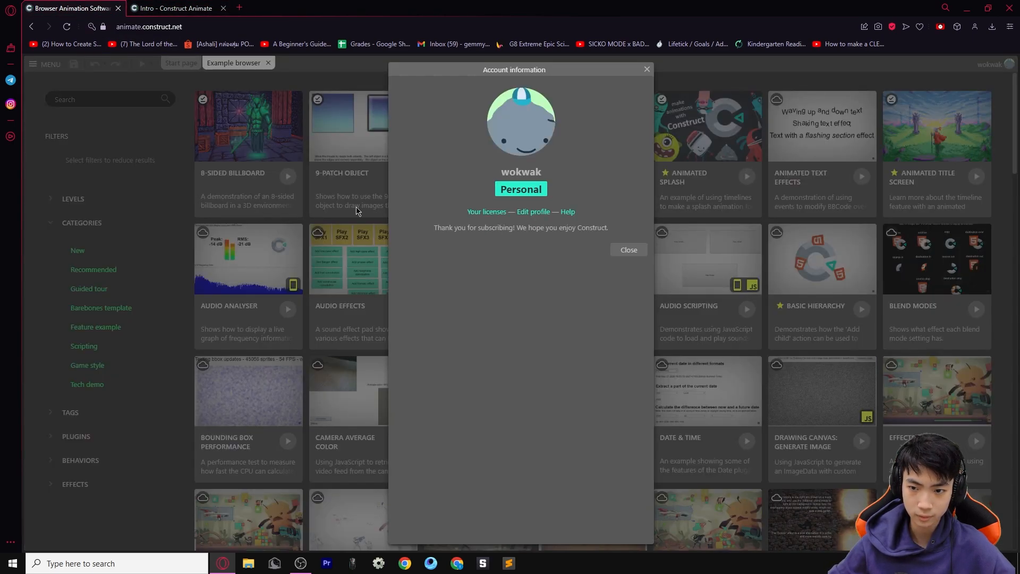
pyautogui.click(648, 70)
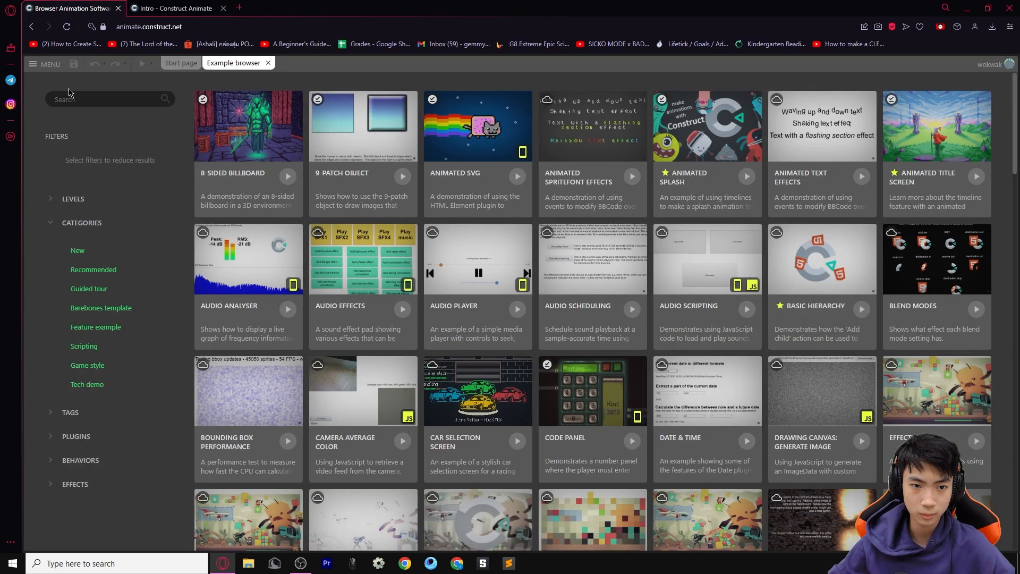
# Reload the page to return to the start page and begin a new project named Intro
pyautogui.click(204, 28)
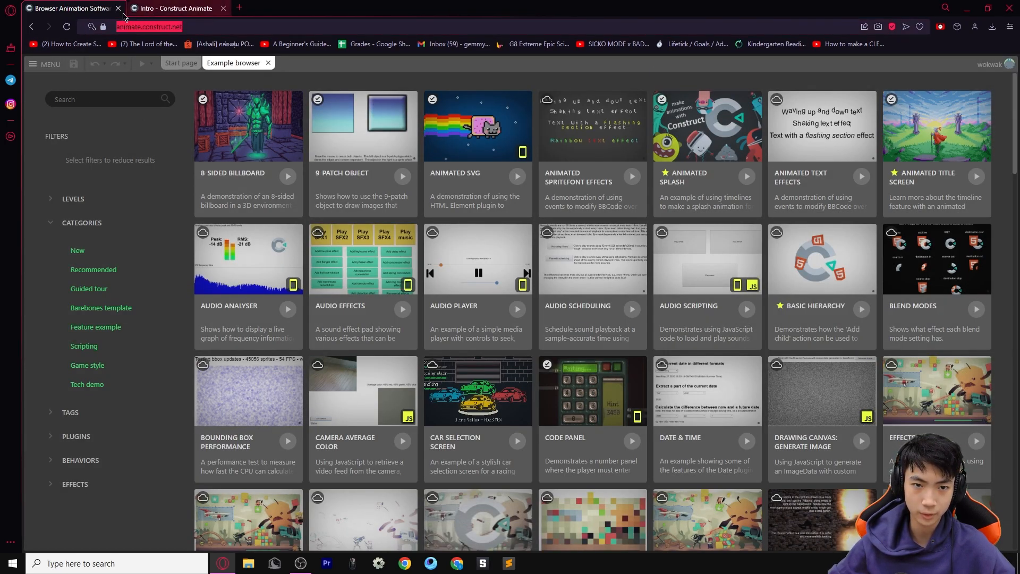
pyautogui.click(68, 27)
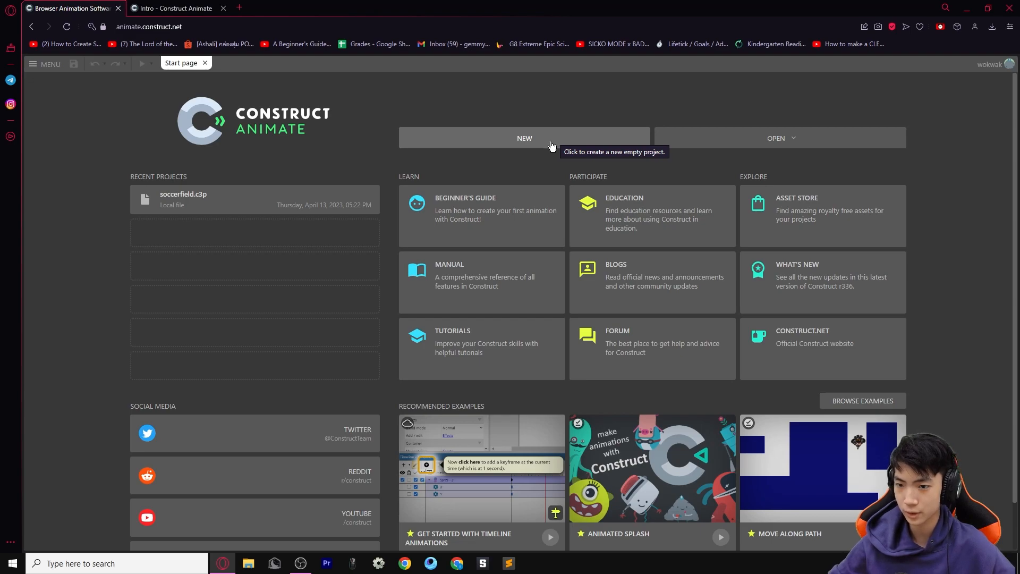
pyautogui.click(530, 140)
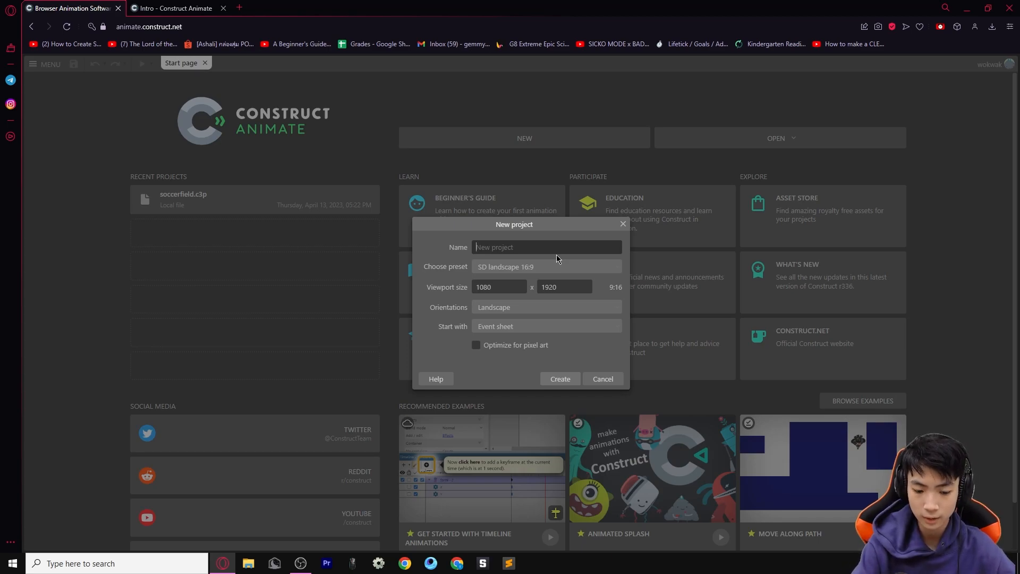
pyautogui.write('Intro')
# Review the new project options, keeping SD landscape 16:9, a 1080 x 1920 viewport, Landscape and Event sheet, and create the project
pyautogui.click(526, 270)
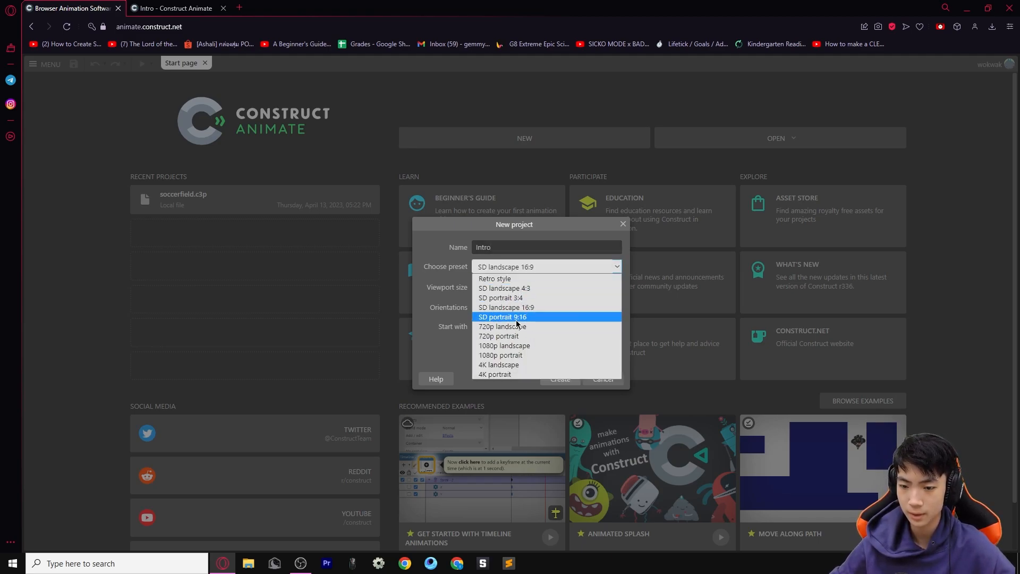
pyautogui.click(452, 285)
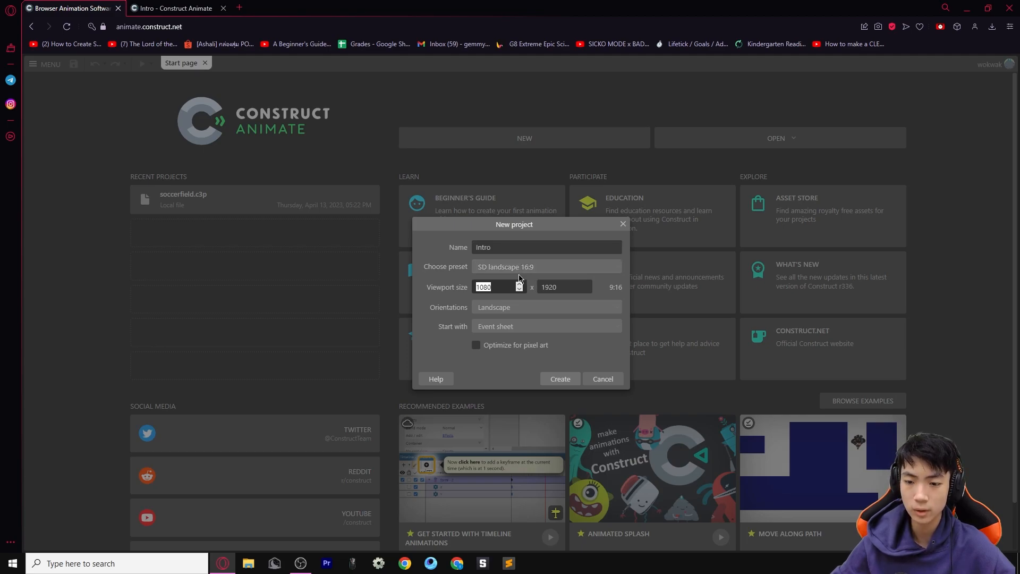
pyautogui.click(515, 308)
pyautogui.click(430, 318)
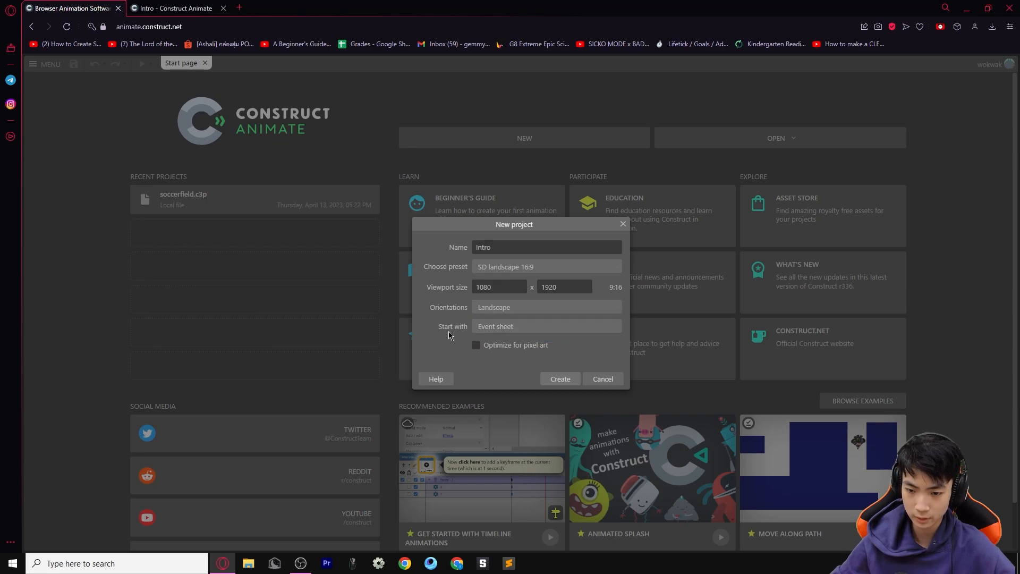
pyautogui.click(500, 327)
pyautogui.click(505, 338)
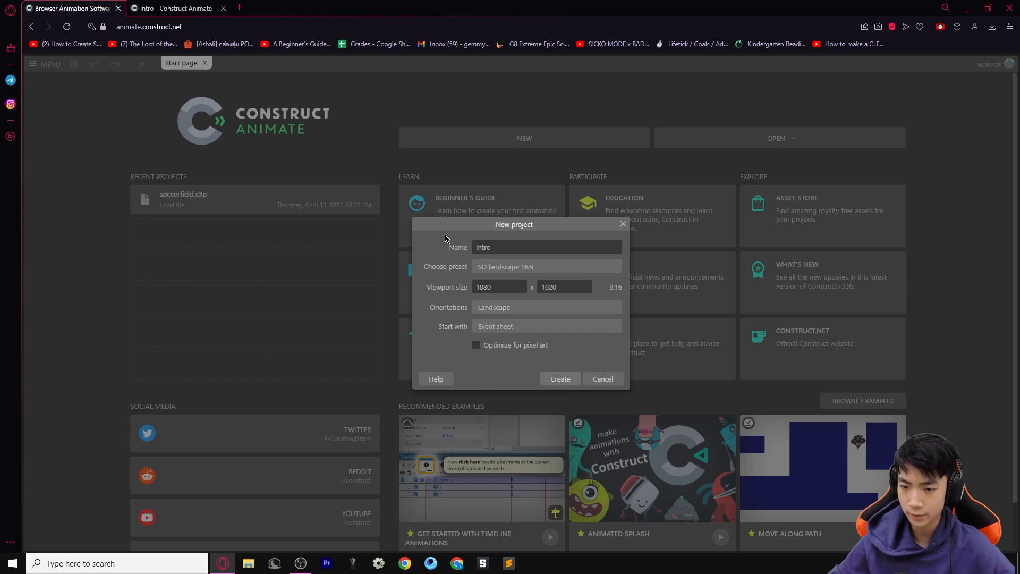
pyautogui.click(560, 379)
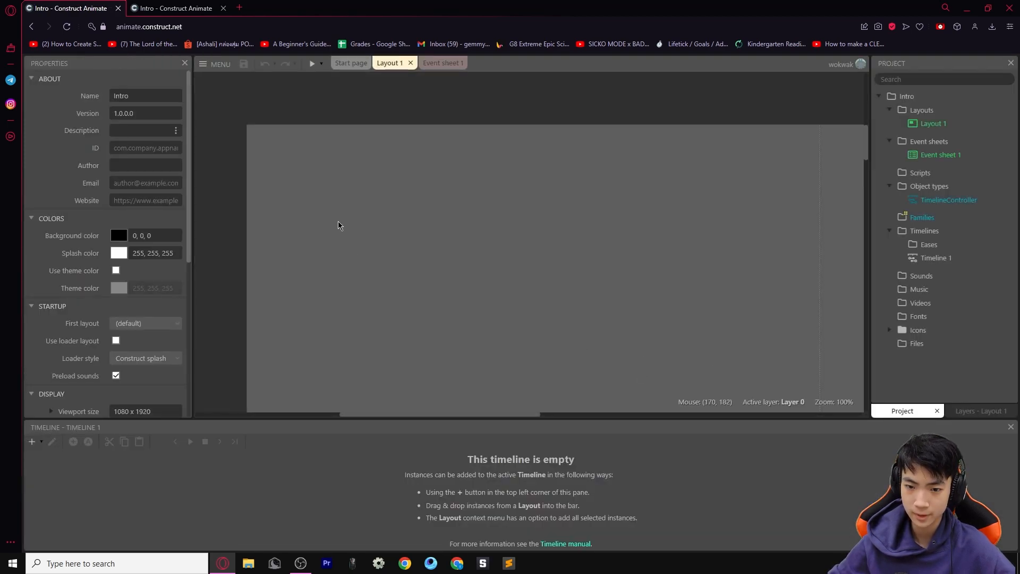
# Set the Intro project's viewport size to 1920 x 1080 in its display properties
pyautogui.scroll(-6, 608, 337)
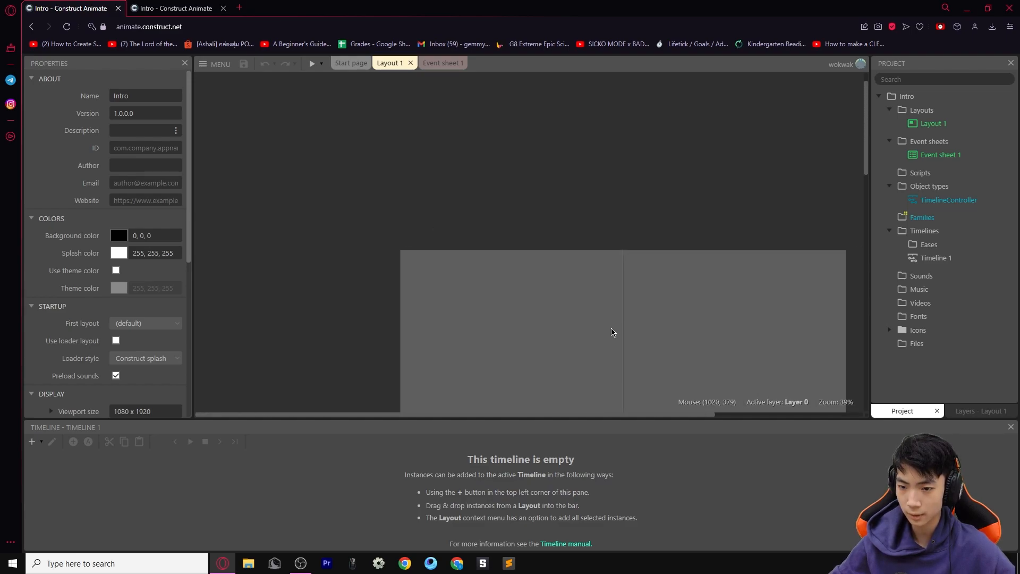
pyautogui.scroll(-3, 556, 340)
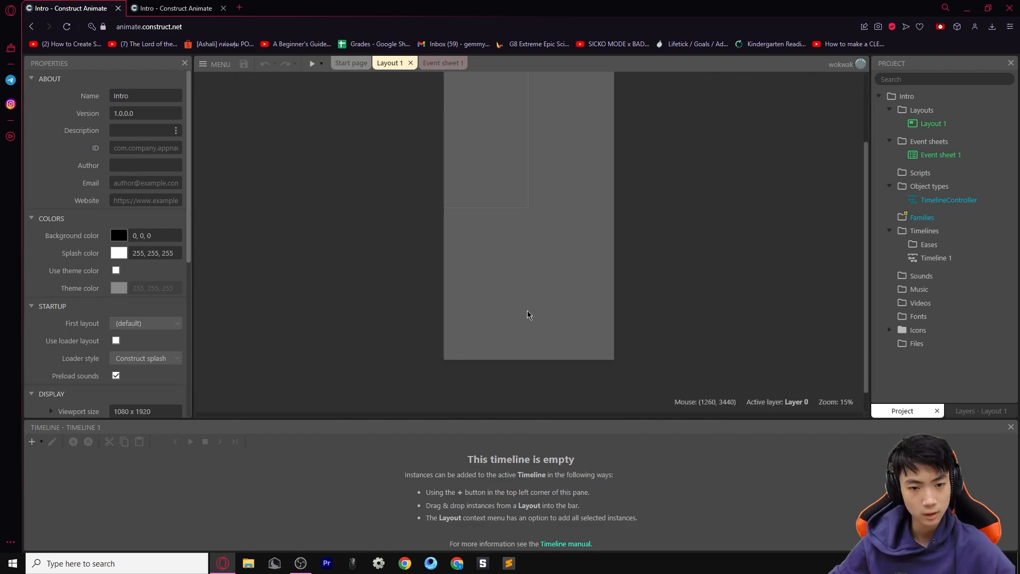
pyautogui.moveTo(516, 187); pyautogui.dragTo(528, 269)
pyautogui.scroll(1, 441, 248)
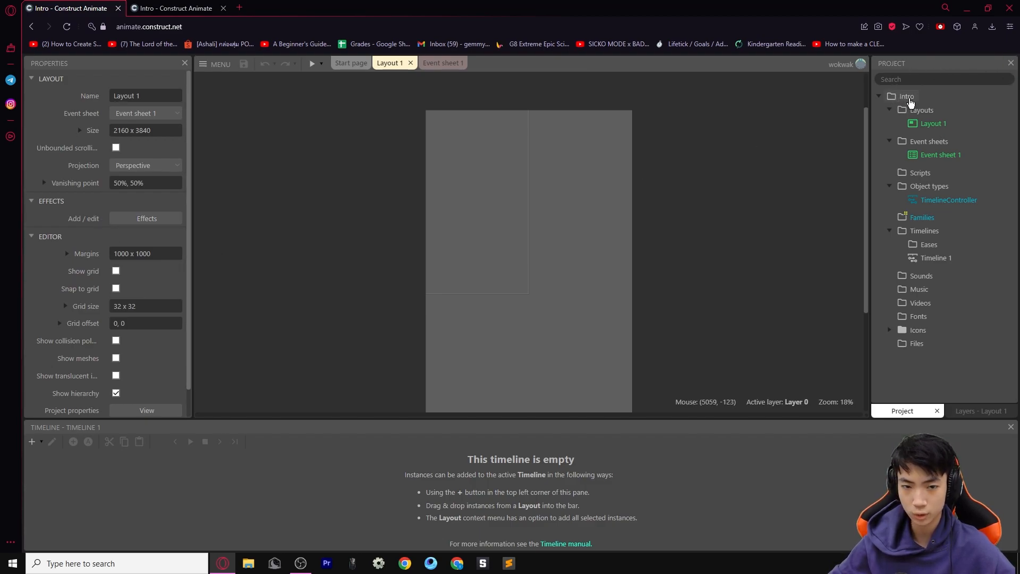
pyautogui.click(911, 101)
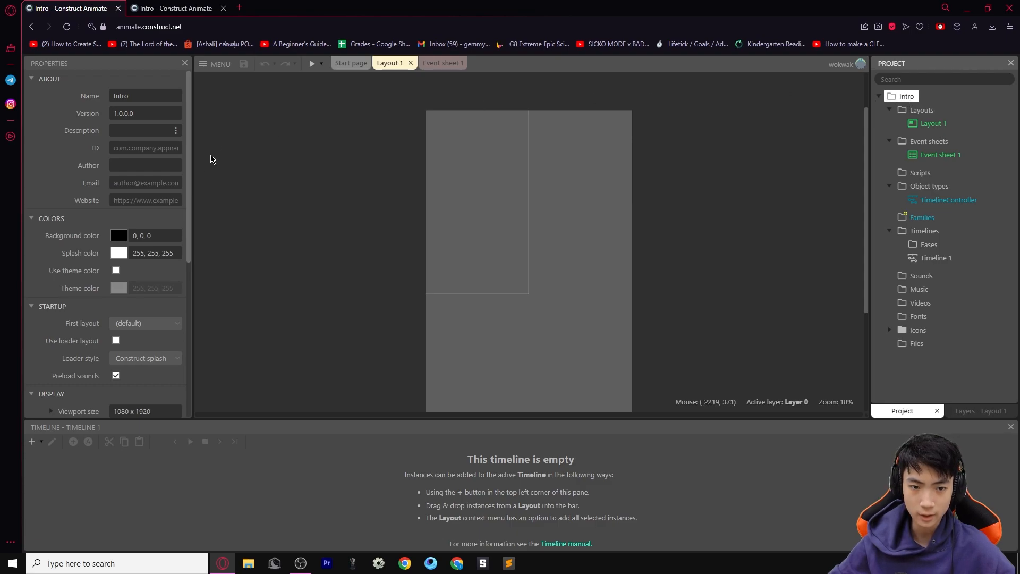
pyautogui.scroll(-4, 164, 247)
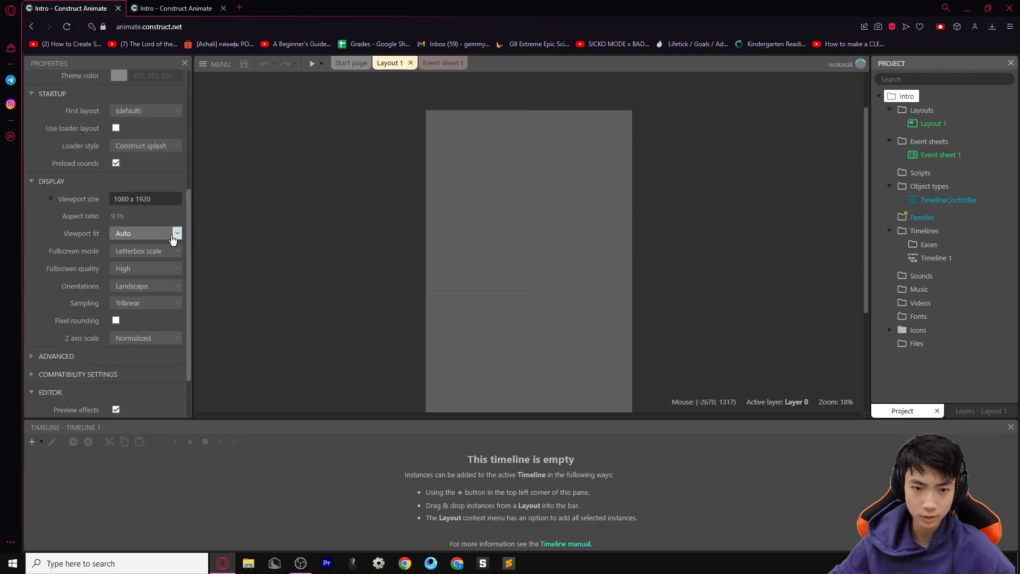
pyautogui.click(155, 200)
pyautogui.click(163, 199)
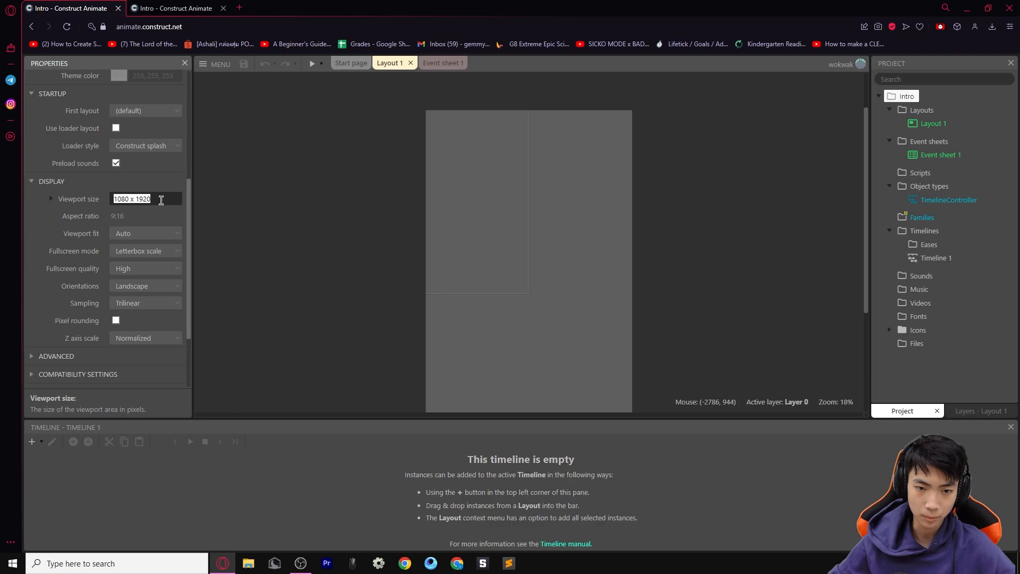
pyautogui.write('1920 x 1080')
pyautogui.press('Tab')
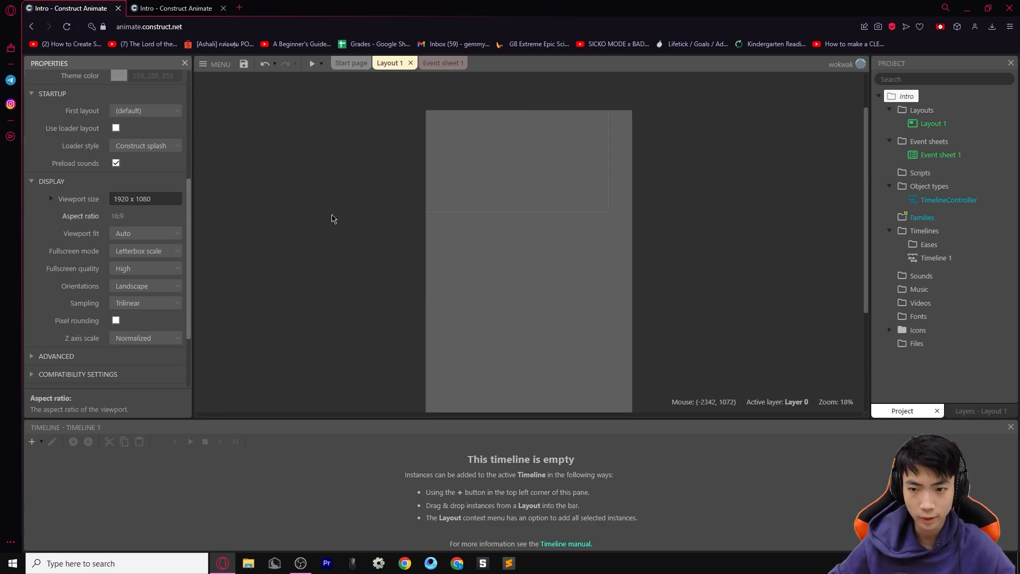
pyautogui.scroll(3, 629, 170)
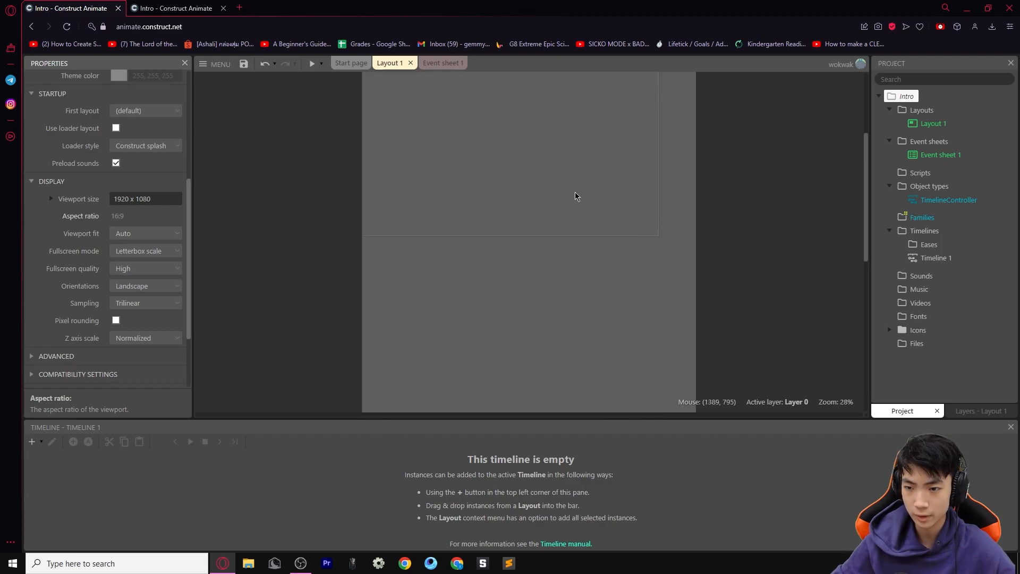
pyautogui.click(593, 176)
pyautogui.scroll(2, 603, 202)
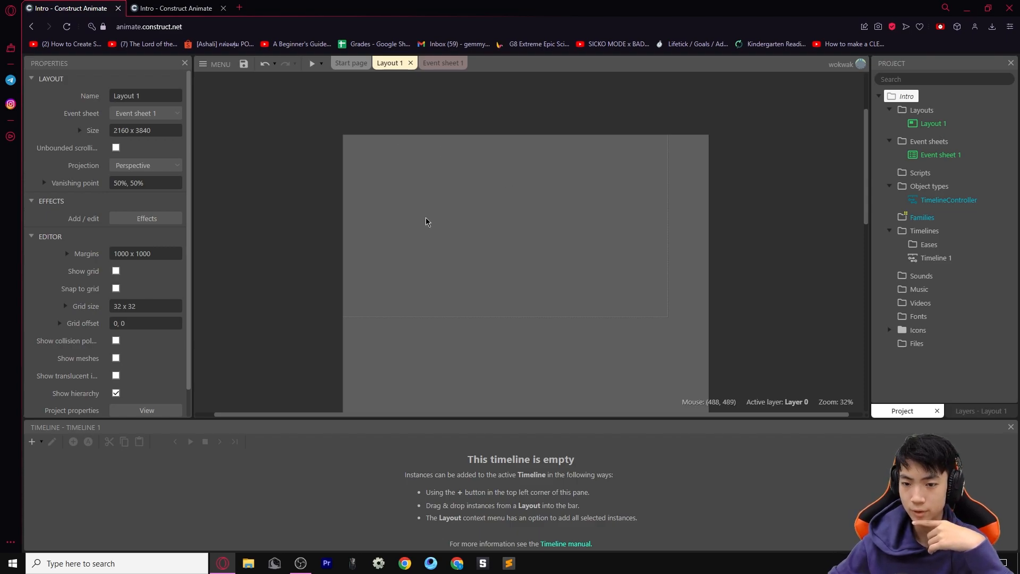
pyautogui.doubleClick(481, 202)
pyautogui.click(654, 425)
pyautogui.doubleClick(688, 192)
pyautogui.click(673, 177)
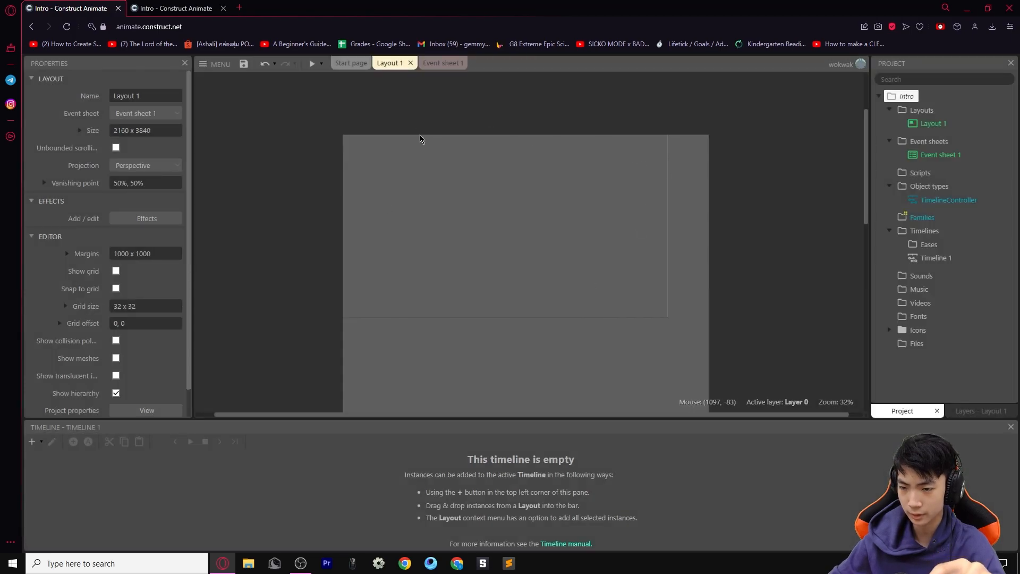
# Insert a Tiled Background object into Layout 1 at about 378, 511
pyautogui.doubleClick(363, 182)
pyautogui.scroll(-2, 506, 294)
pyautogui.scroll(-3, 509, 297)
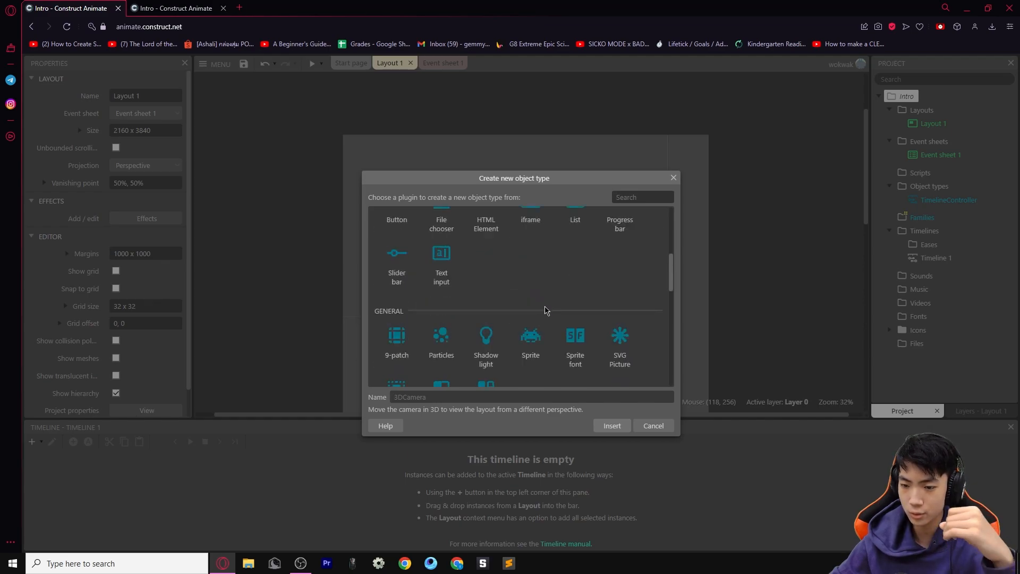
pyautogui.scroll(-1, 550, 311)
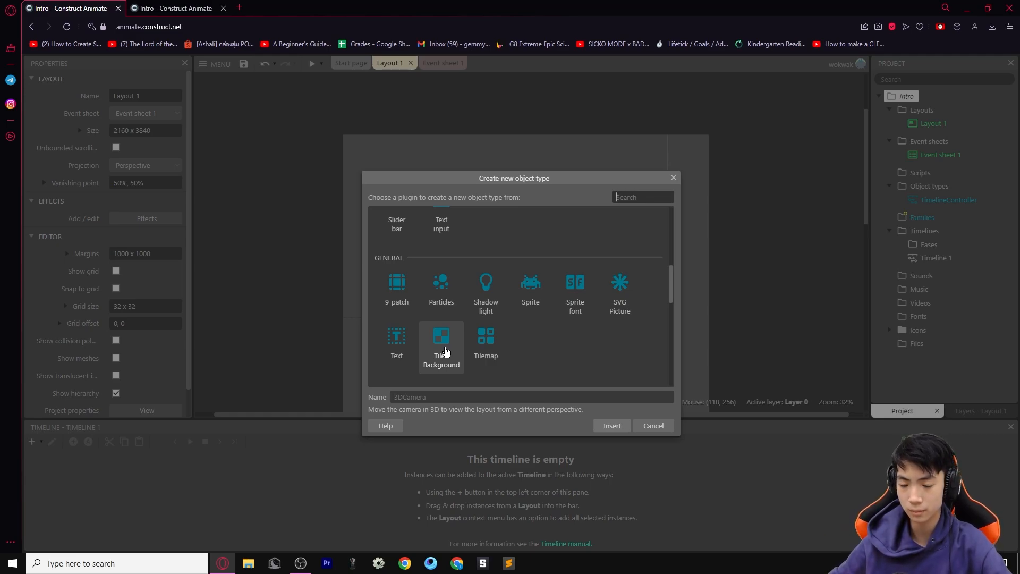
pyautogui.doubleClick(443, 348)
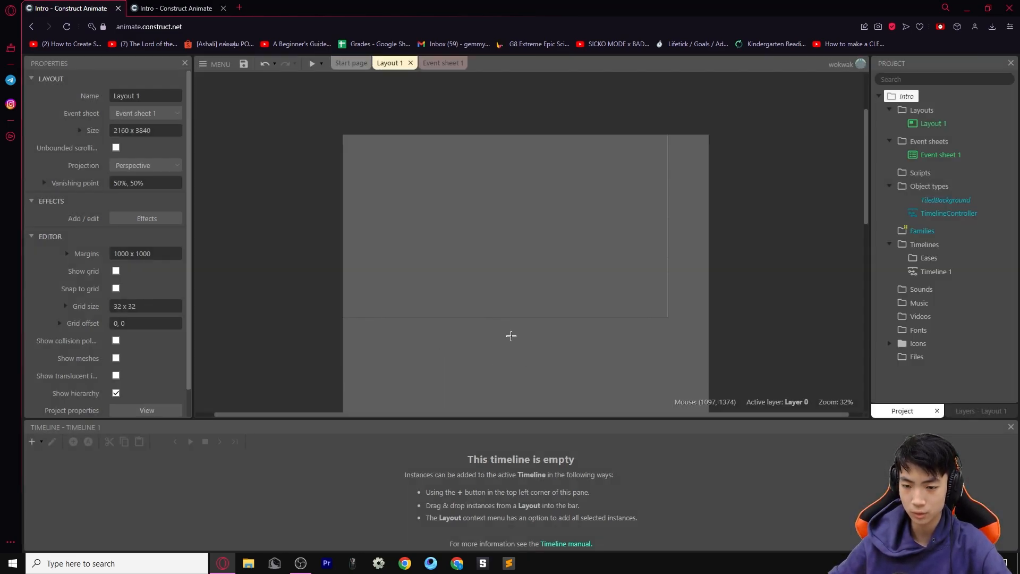
pyautogui.click(422, 232)
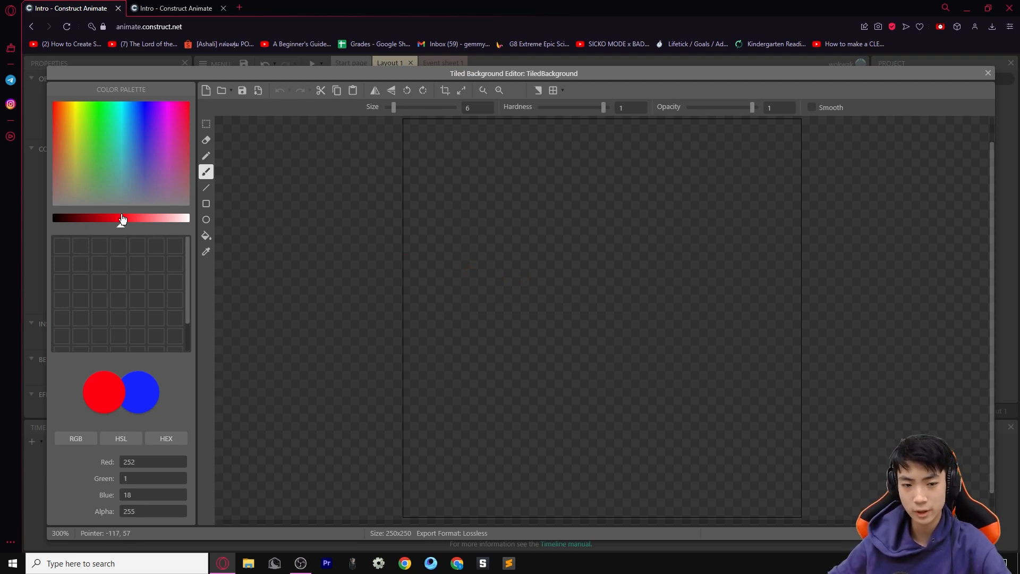
# Flood-fill the tiled background image with a dark brownish grey of about RGB 93, 86, 85 and close the image editor
pyautogui.click(55, 202)
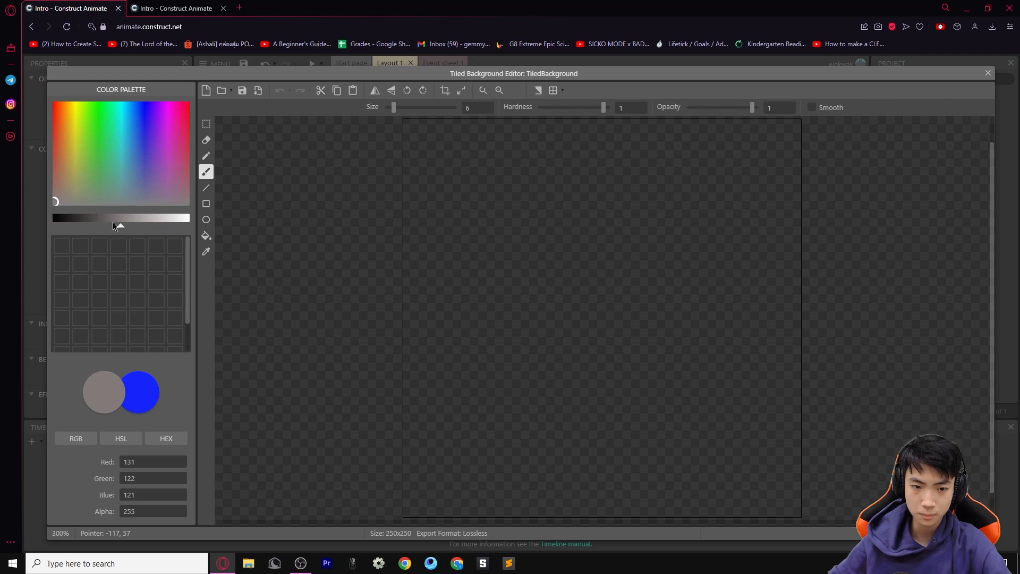
pyautogui.moveTo(115, 229); pyautogui.dragTo(102, 229)
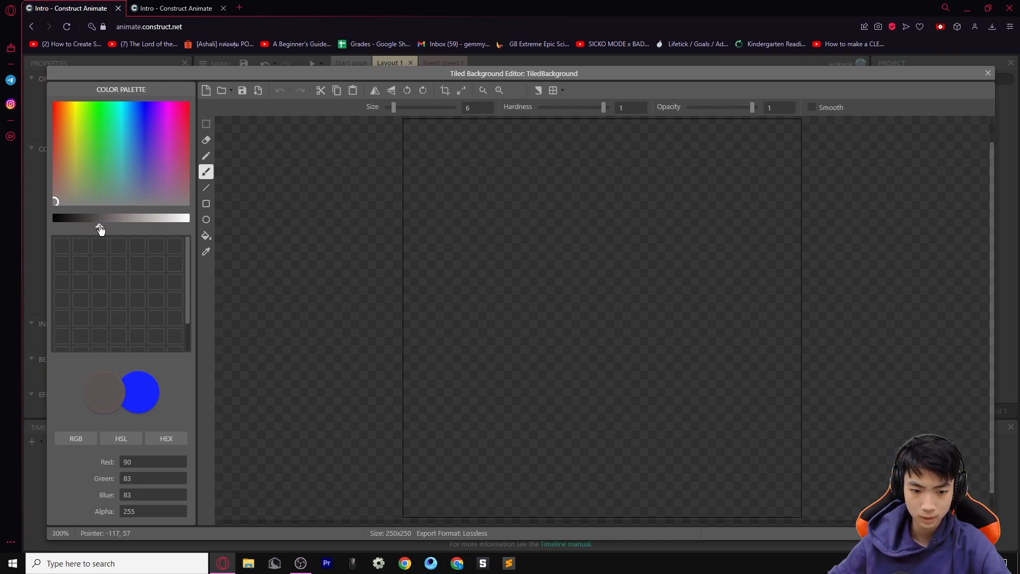
pyautogui.click(206, 235)
pyautogui.click(523, 221)
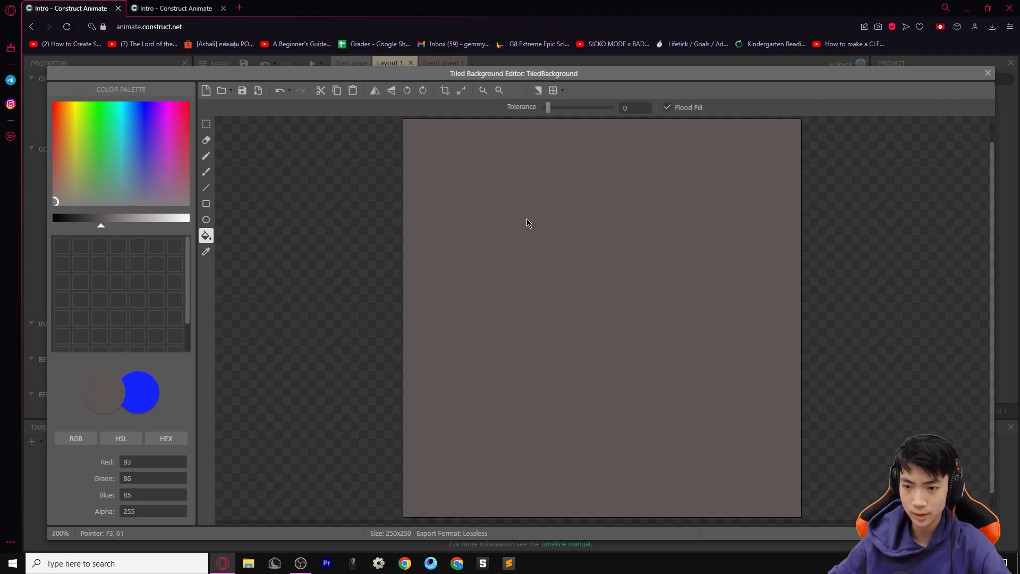
pyautogui.moveTo(104, 228); pyautogui.dragTo(105, 228)
pyautogui.click(987, 74)
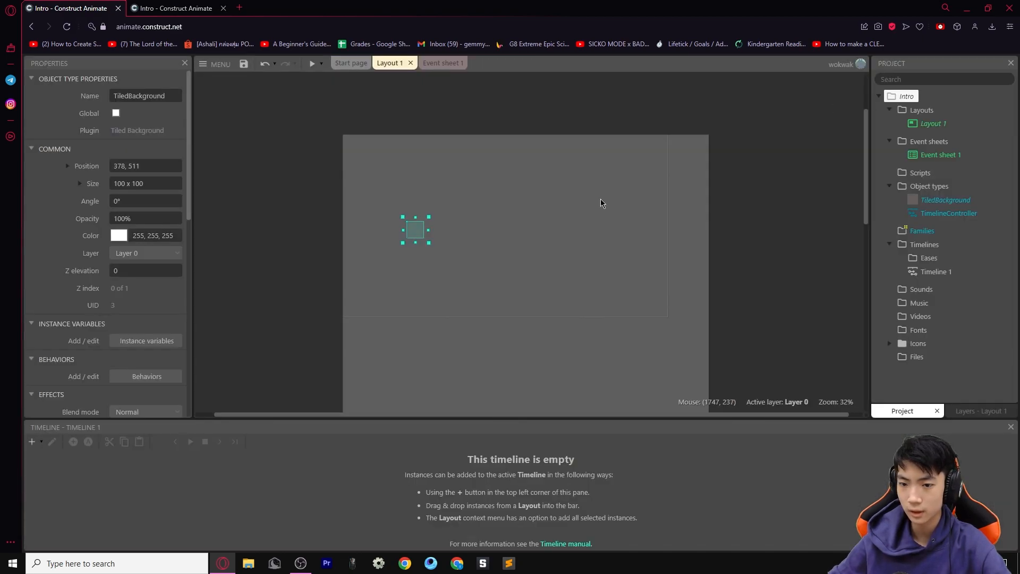
# Move the tiled background square onto the layout's left edge near its upper corner and deselect it
pyautogui.click(307, 307)
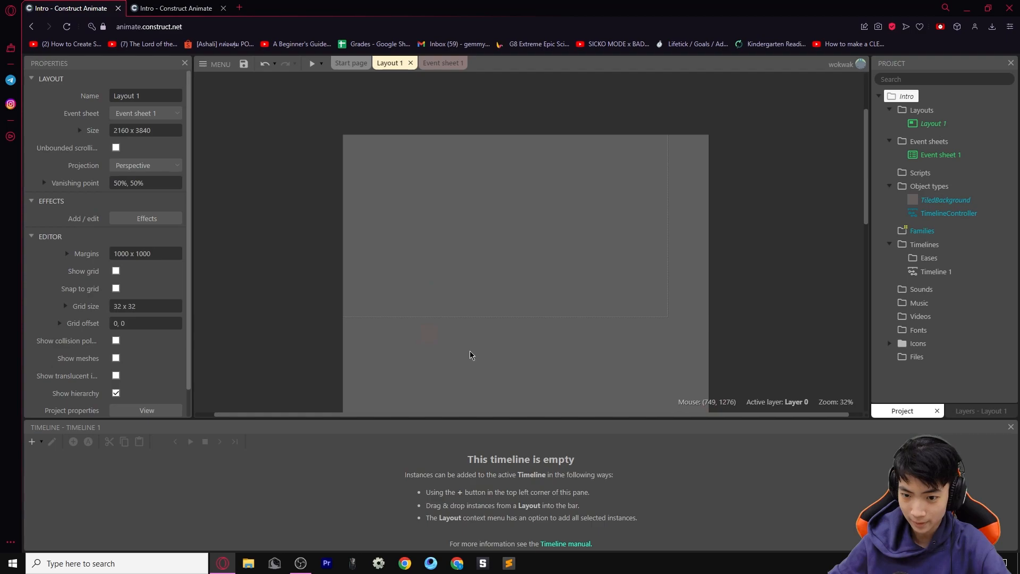
pyautogui.moveTo(430, 338); pyautogui.dragTo(340, 172)
pyautogui.click(304, 183)
pyautogui.scroll(8, 370, 187)
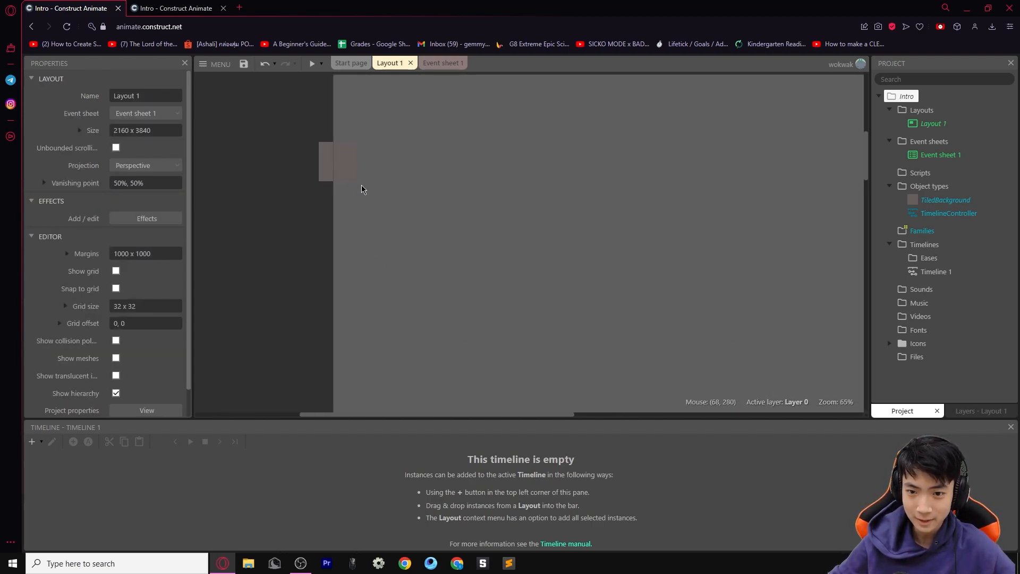
# Move the tiled background square fully inside the layout, to about position 244, 284
pyautogui.scroll(1, 360, 187)
pyautogui.moveTo(319, 137); pyautogui.dragTo(434, 257)
pyautogui.click(584, 226)
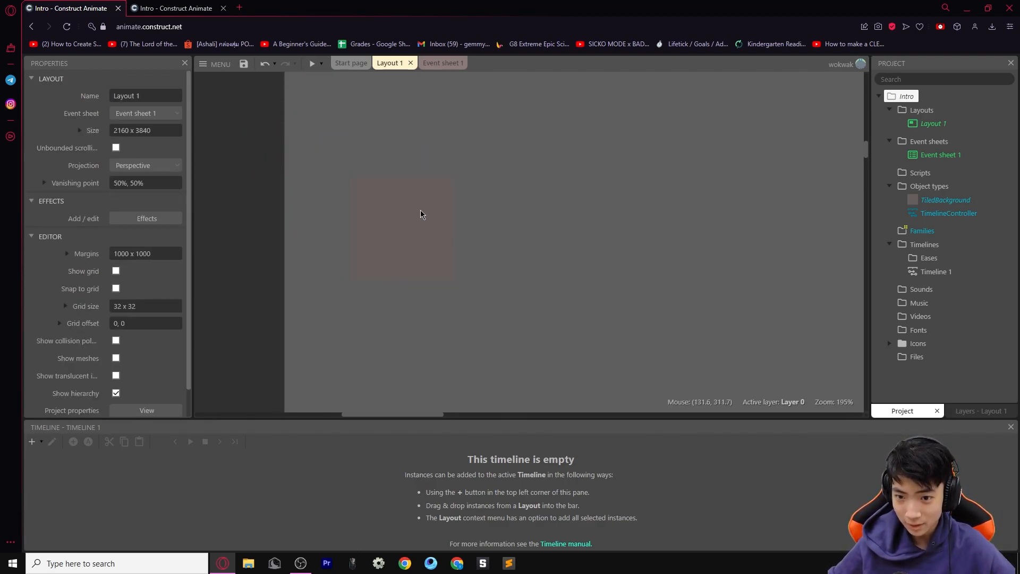
pyautogui.moveTo(330, 166); pyautogui.dragTo(474, 328)
pyautogui.click(496, 260)
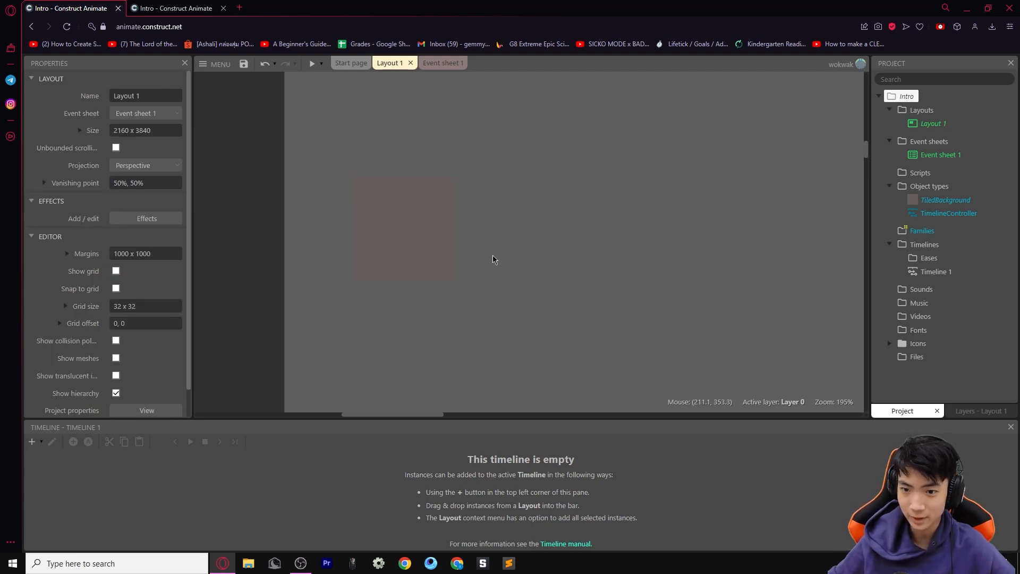
pyautogui.moveTo(407, 246); pyautogui.dragTo(649, 258)
pyautogui.scroll(-8, 741, 277)
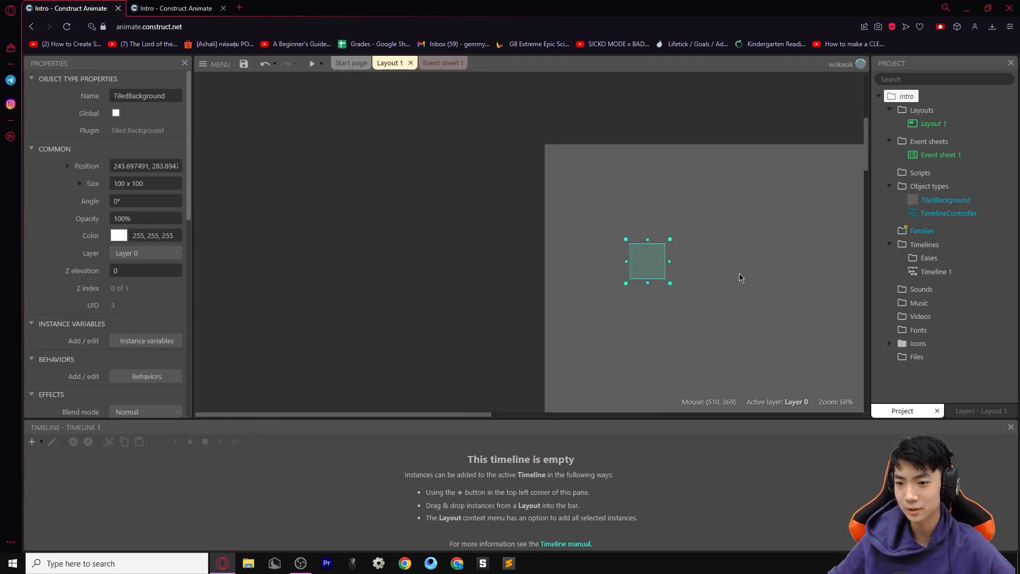
pyautogui.scroll(-1, 741, 276)
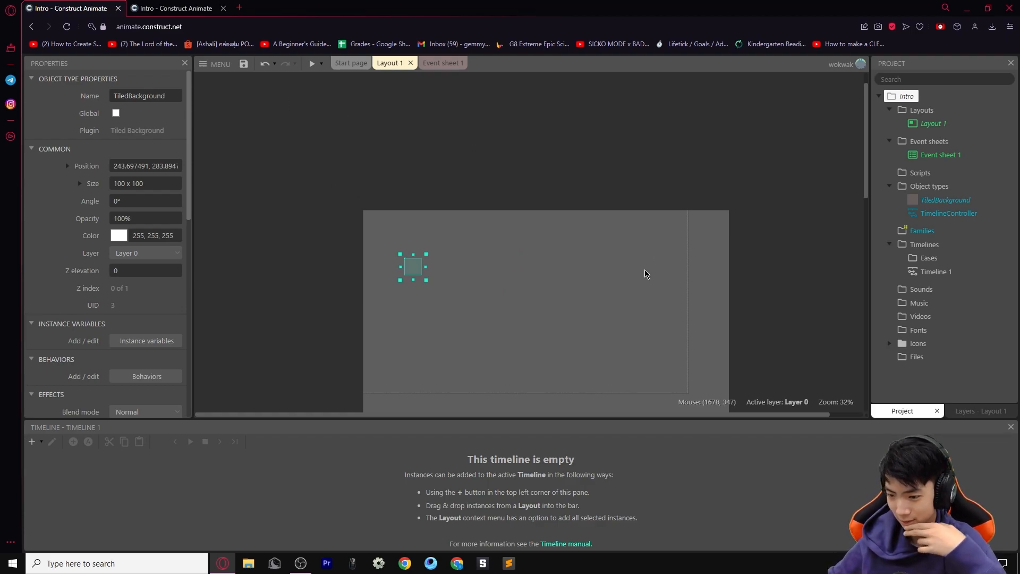
# Flood-fill the tiled background image with a lighter brownish grey of about RGB 129, 120, 119 and close the image editor
pyautogui.rightClick(564, 251)
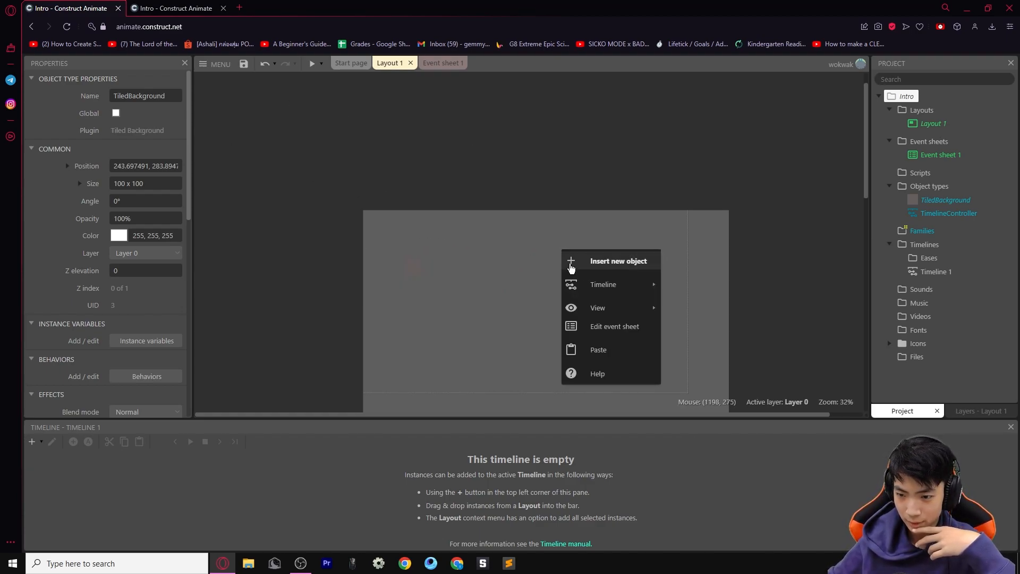
pyautogui.moveTo(599, 310)
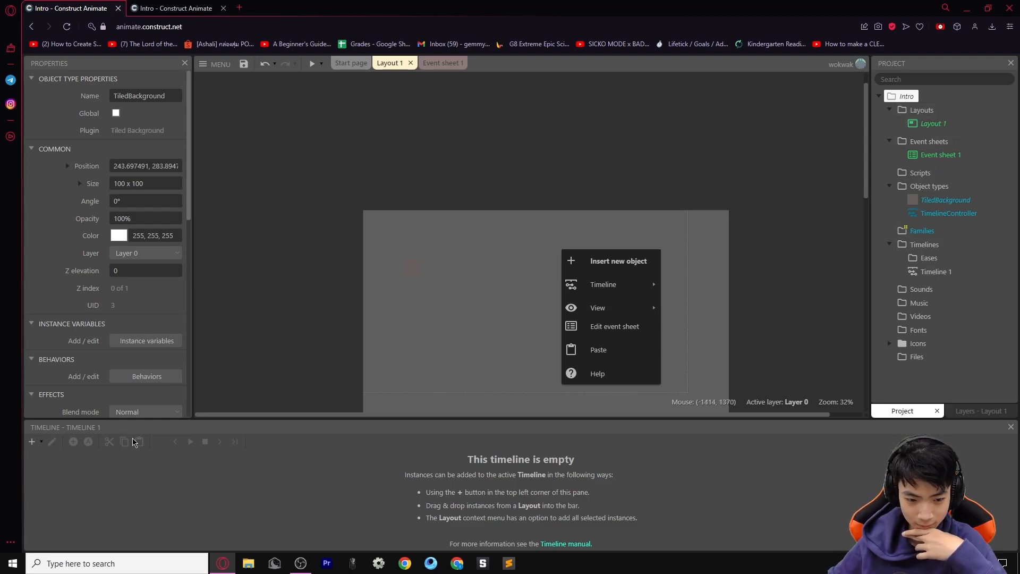
pyautogui.scroll(-5, 143, 297)
pyautogui.click(398, 291)
pyautogui.moveTo(371, 223); pyautogui.dragTo(550, 370)
pyautogui.rightClick(405, 269)
pyautogui.doubleClick(405, 269)
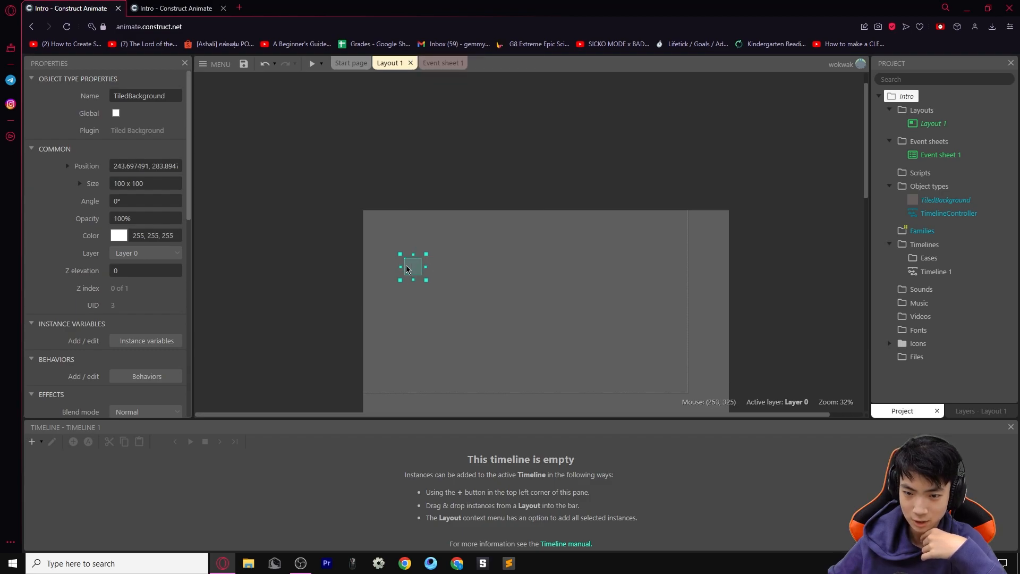
pyautogui.moveTo(107, 229); pyautogui.dragTo(118, 229)
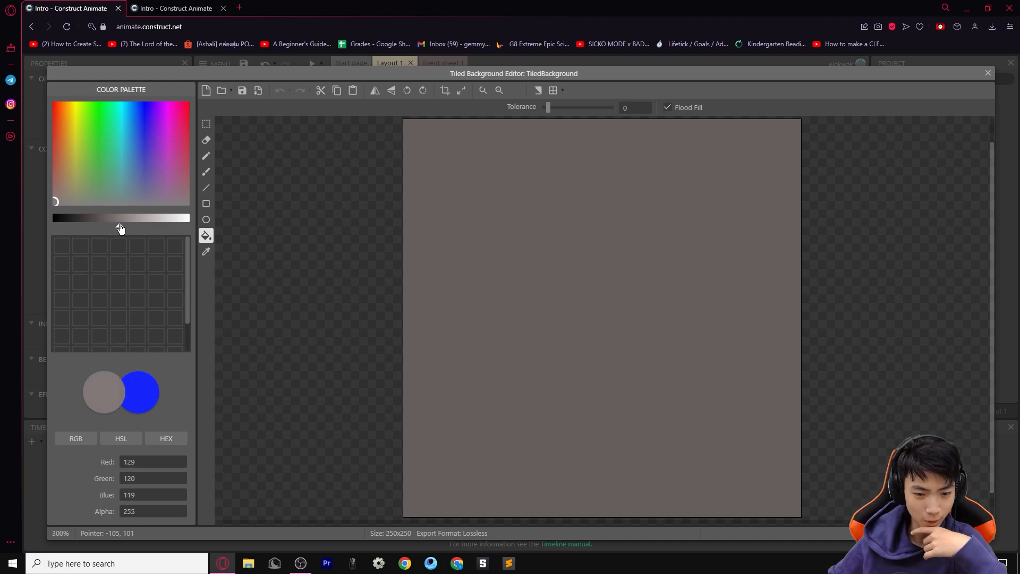
pyautogui.click(711, 223)
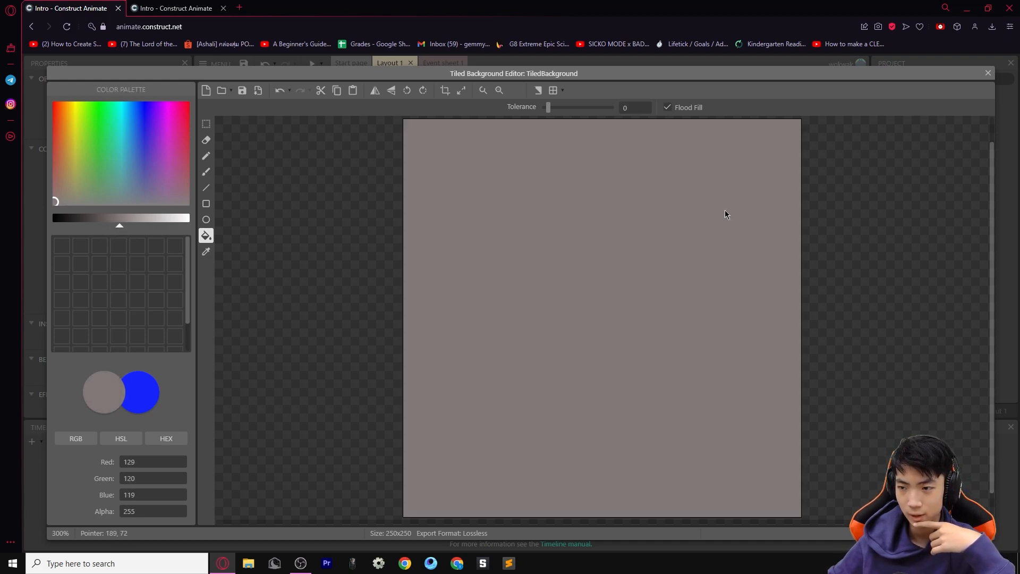
pyautogui.click(988, 73)
pyautogui.click(506, 265)
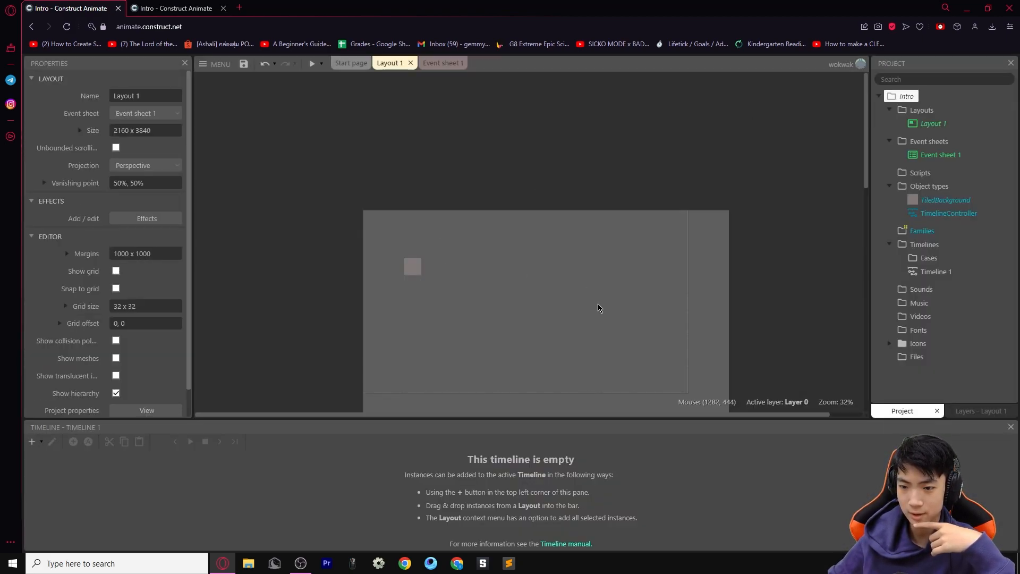
# Stretch the tiled background to about 2019 x 1143 so it covers the whole viewport area, and deselect it
pyautogui.scroll(2, 552, 301)
pyautogui.moveTo(391, 218); pyautogui.dragTo(734, 371)
pyautogui.click(796, 334)
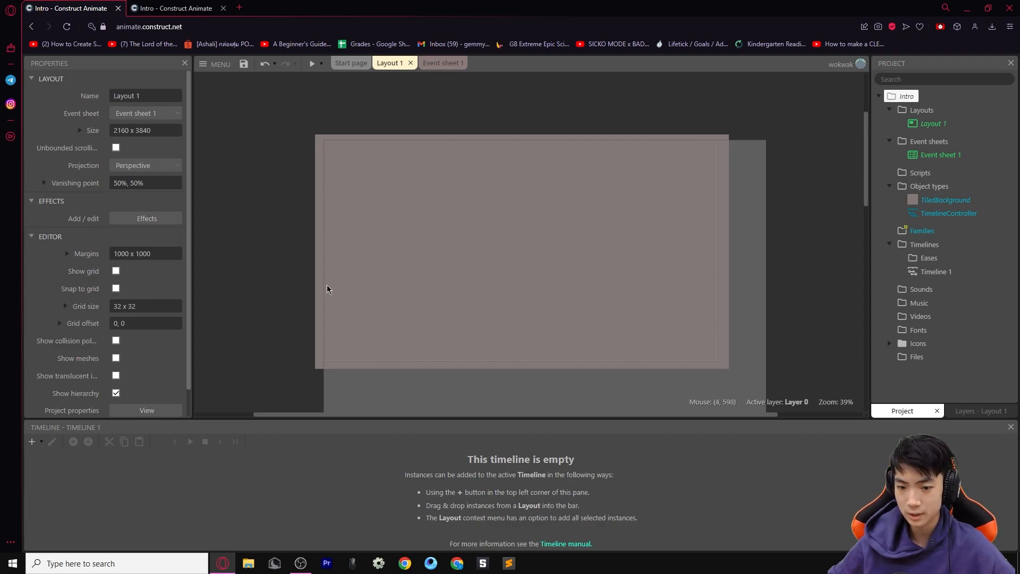
# Reposition the tiled background at about -84, -44 and enlarge it to about 2069 x 1189, overlapping every viewport edge
pyautogui.moveTo(702, 350); pyautogui.dragTo(551, 307)
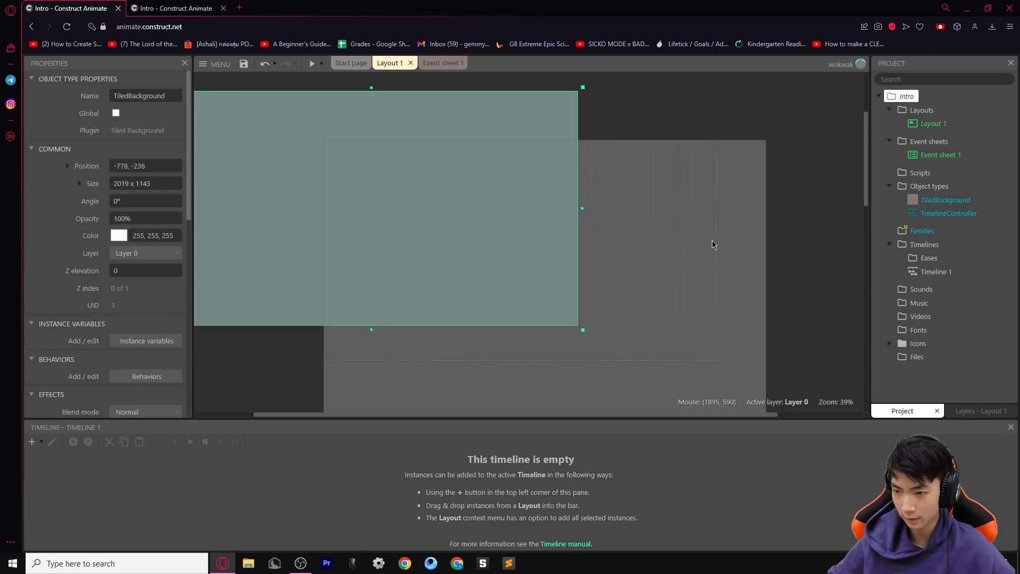
pyautogui.scroll(-5, 739, 324)
pyautogui.scroll(-5, 678, 296)
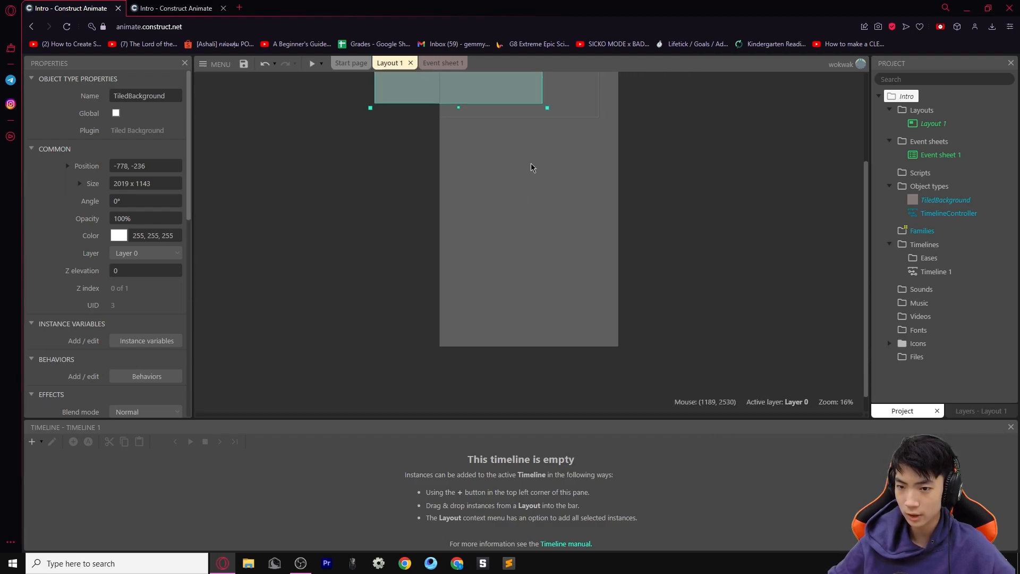
pyautogui.scroll(3, 615, 246)
pyautogui.scroll(3, 579, 231)
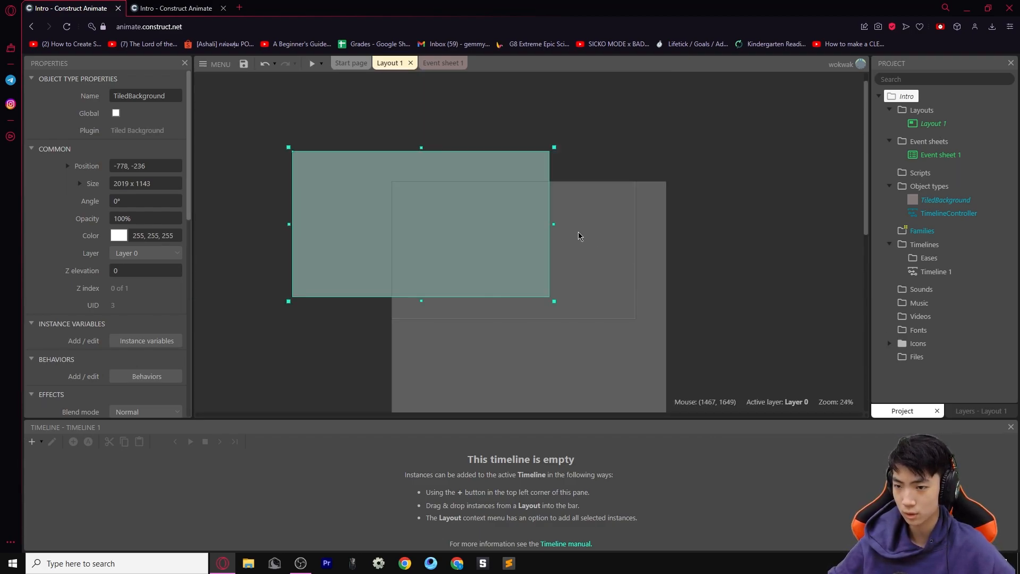
pyautogui.moveTo(515, 254); pyautogui.dragTo(602, 278)
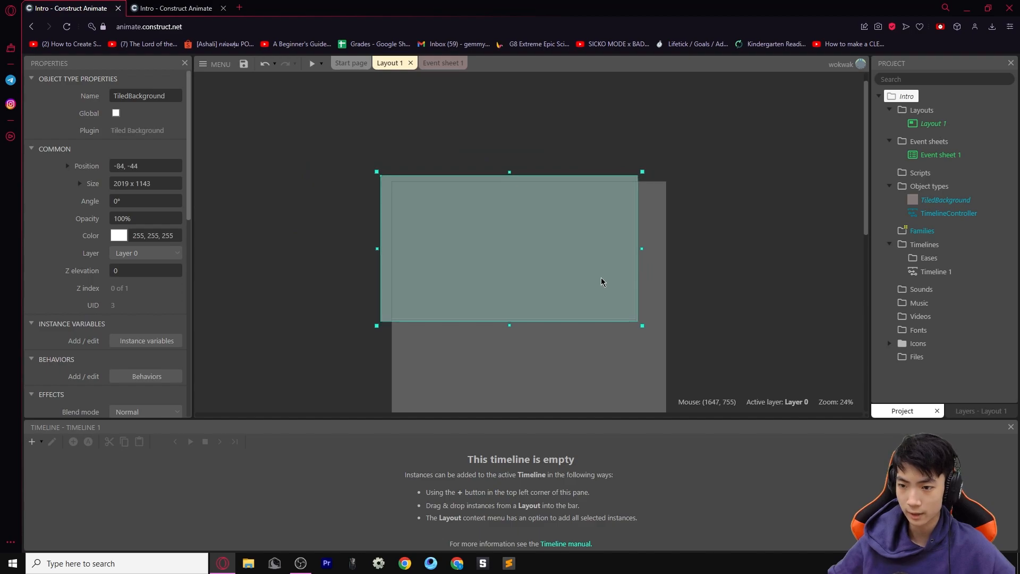
pyautogui.moveTo(643, 326); pyautogui.dragTo(649, 332)
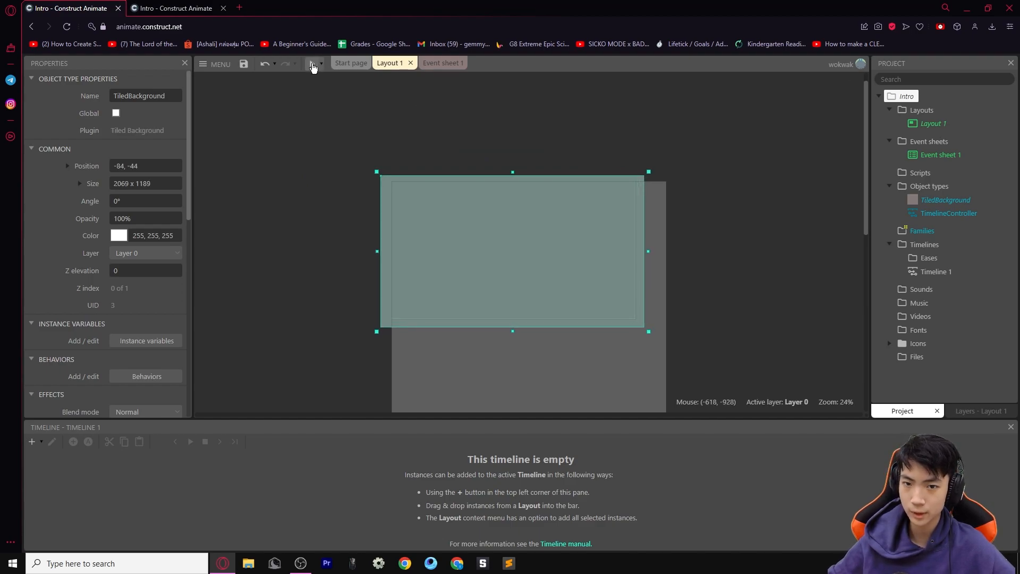
# Preview the layout to check the background's coverage, close the preview and deselect the background
pyautogui.click(312, 63)
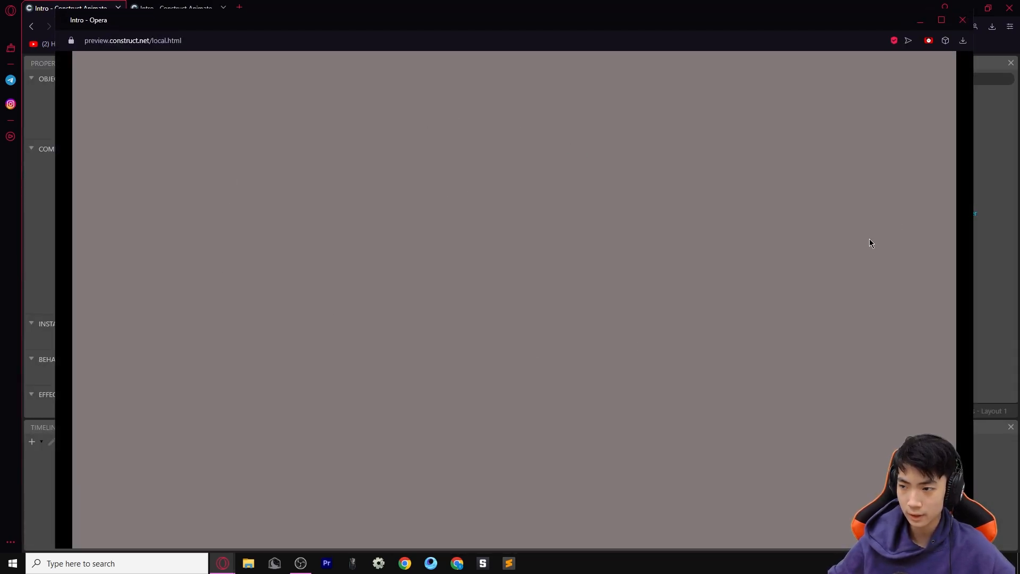
pyautogui.click(963, 20)
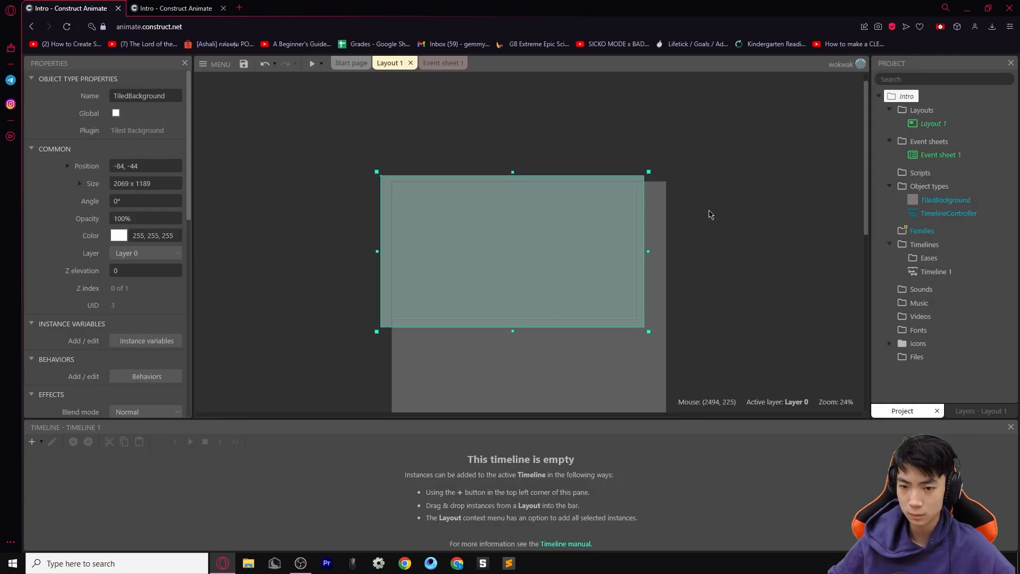
pyautogui.click(709, 217)
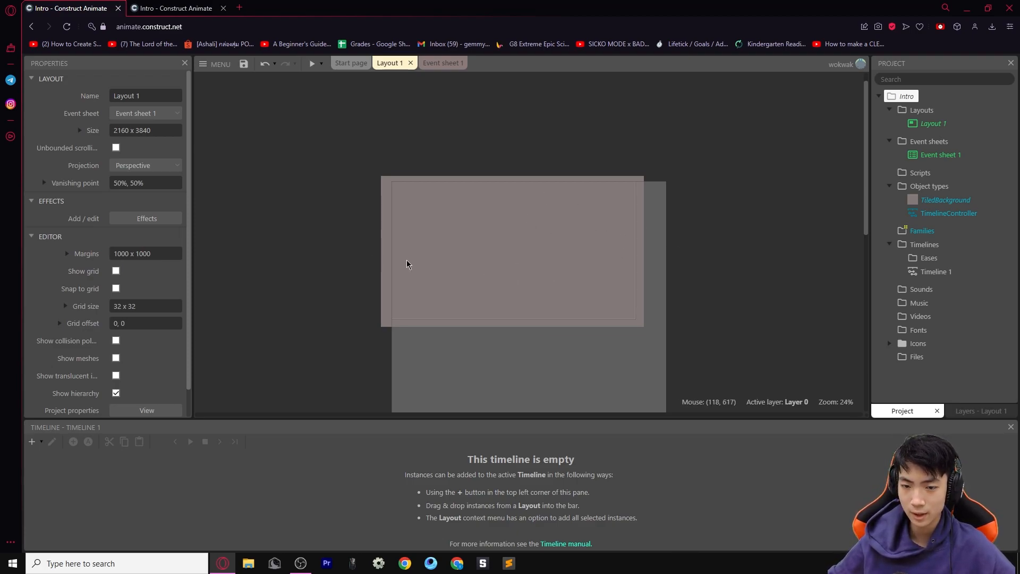
# Rename the tiled background object as bg
pyautogui.scroll(3, 648, 282)
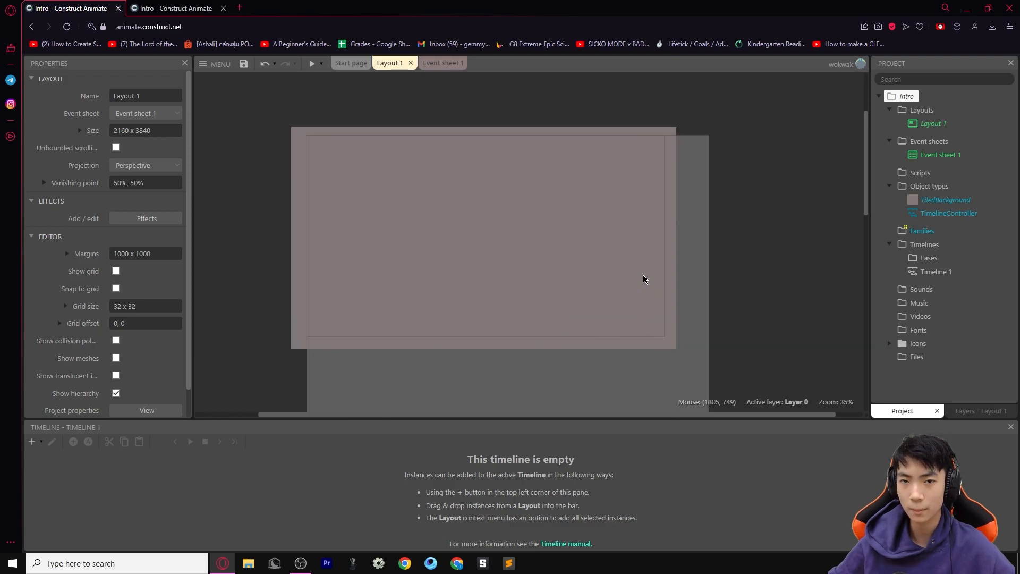
pyautogui.click(311, 220)
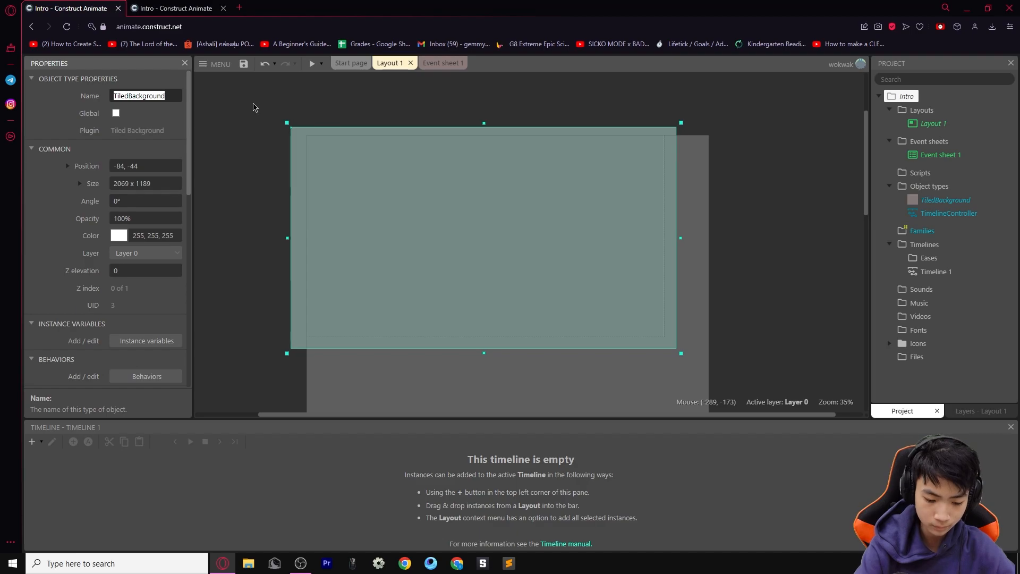
pyautogui.write('B')
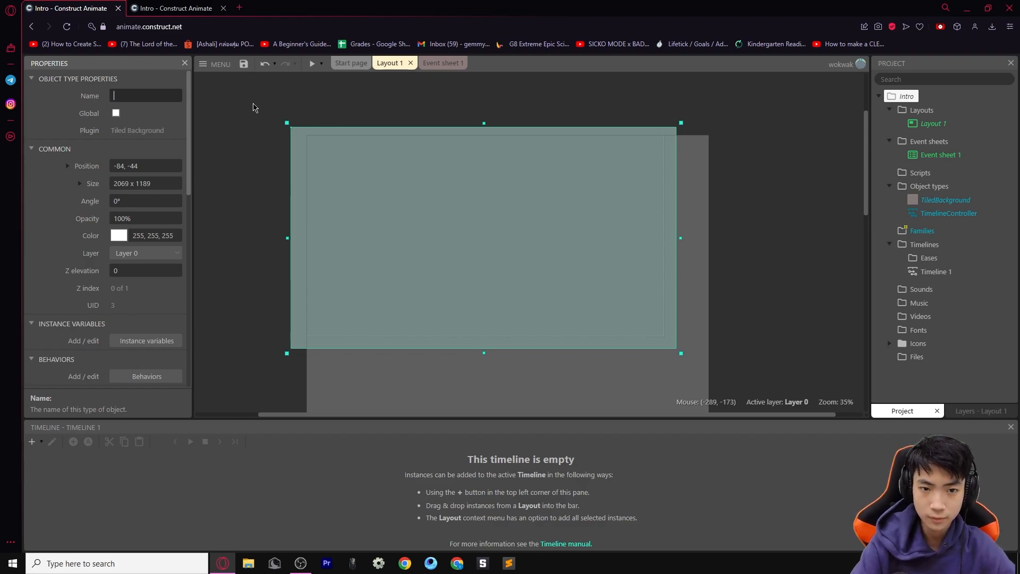
pyautogui.write('g')
pyautogui.press('Return')
# Clone the bg object type and place the copy at about 43, 204 in the layout
pyautogui.rightClick(355, 151)
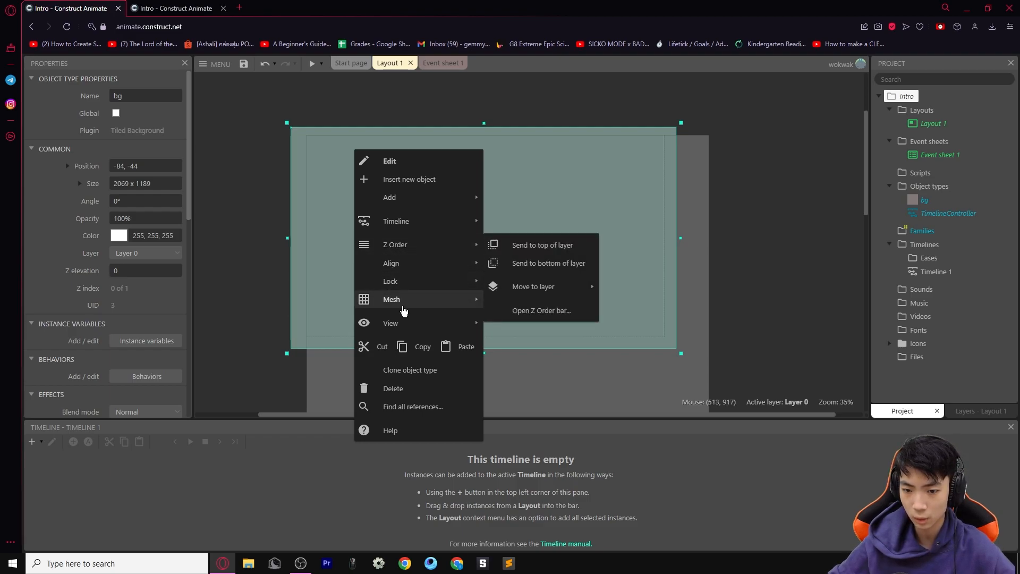
pyautogui.click(410, 370)
pyautogui.click(379, 211)
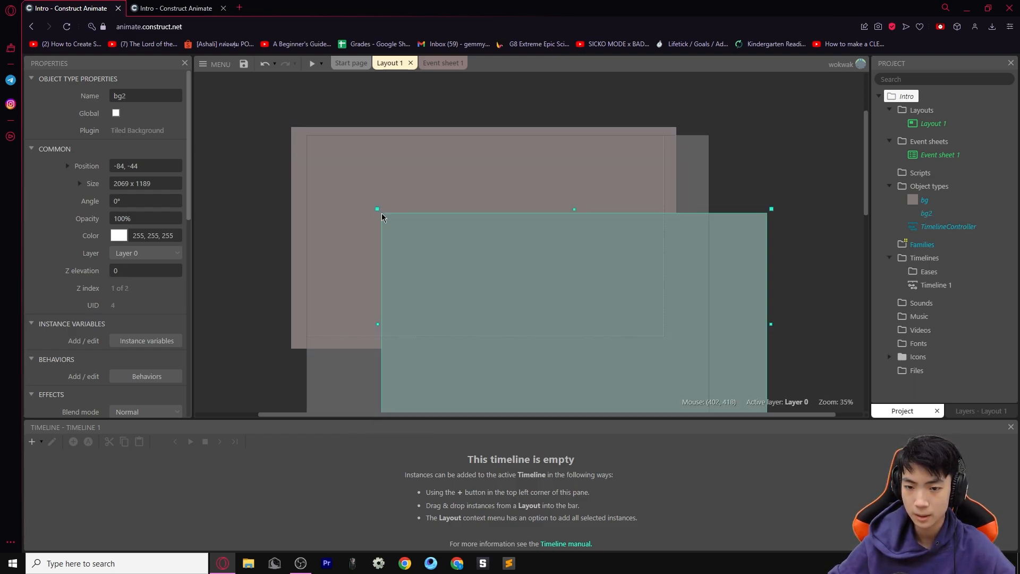
pyautogui.moveTo(501, 288); pyautogui.dragTo(433, 246)
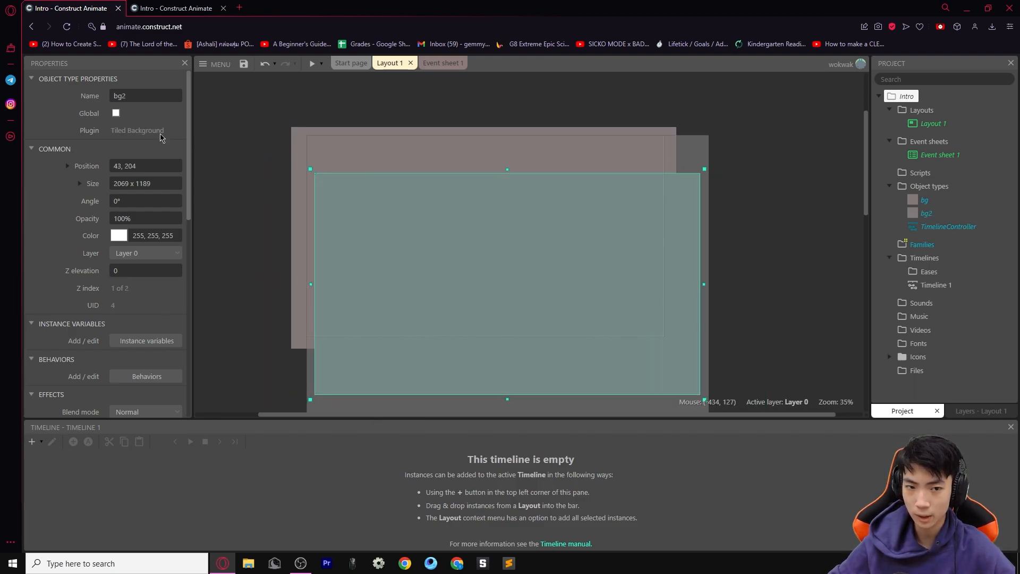
# Try to rename the cloned background object as floor
pyautogui.click(135, 97)
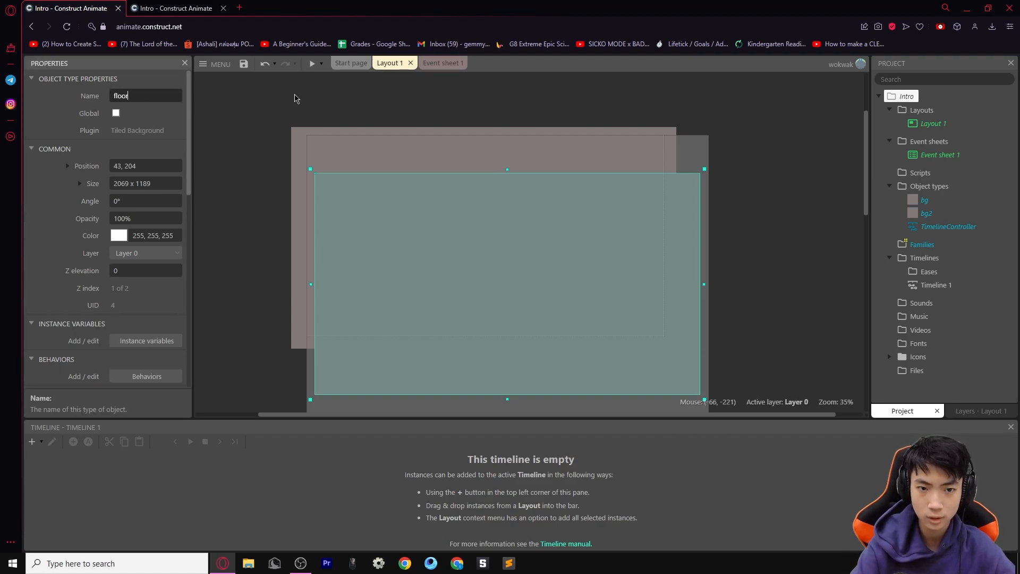
pyautogui.press('Return')
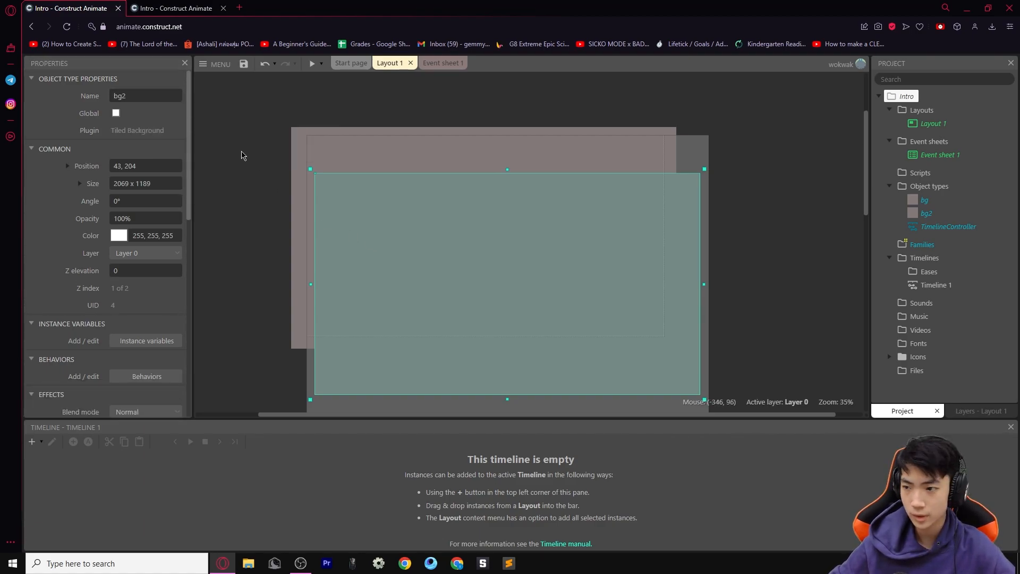
pyautogui.click(159, 95)
pyautogui.write('flo')
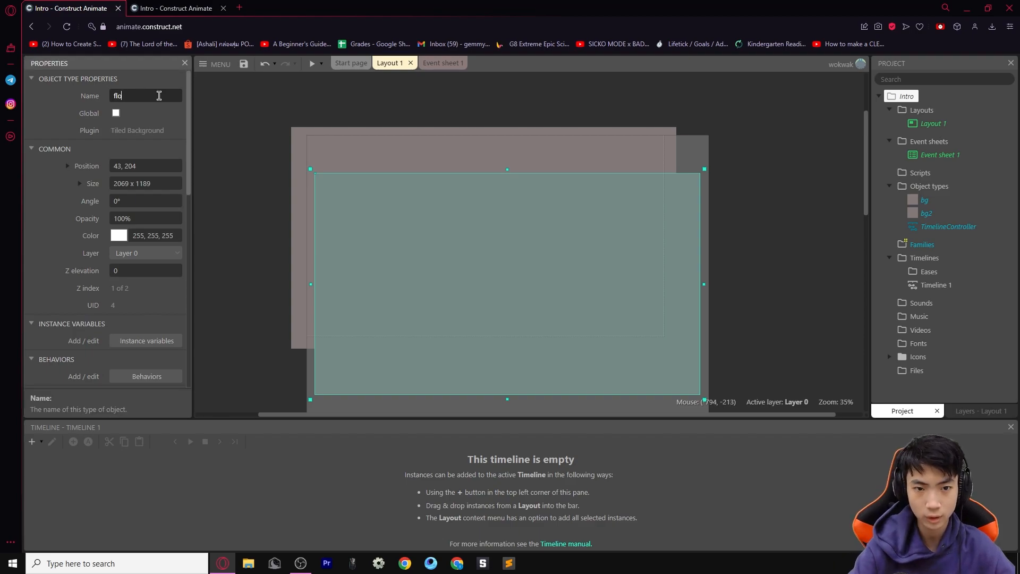
pyautogui.write('or')
pyautogui.press('Tab')
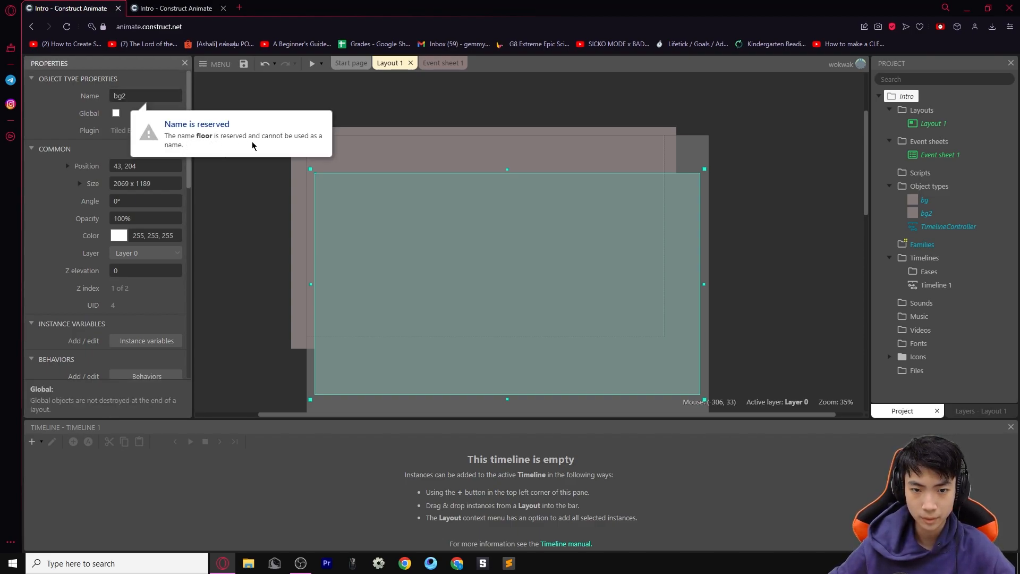
# Rename the cloned background object as ground and move it to about -209, 193
pyautogui.click(154, 90)
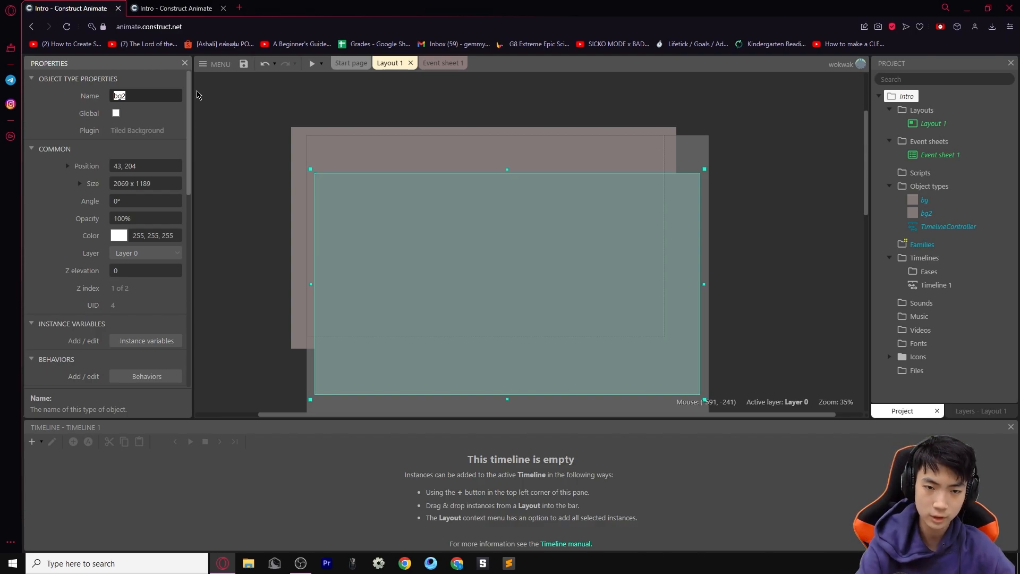
pyautogui.write('grou')
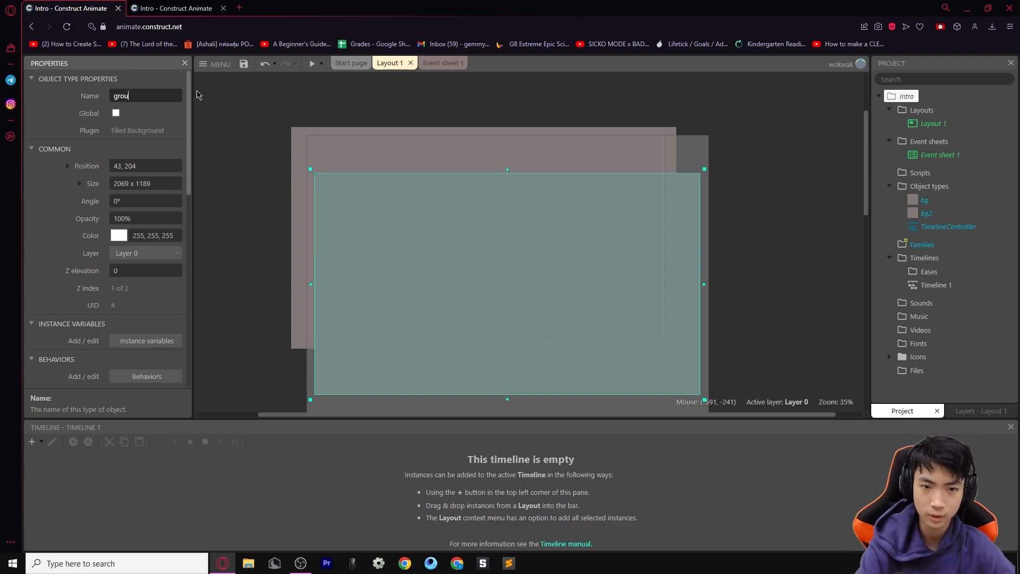
pyautogui.write('nd')
pyautogui.press('Return')
pyautogui.moveTo(556, 306); pyautogui.dragTo(503, 305)
# Flood-fill the ground image with a yellow-orange of about RGB 241, 193, 79 and close the image editor
pyautogui.doubleClick(480, 289)
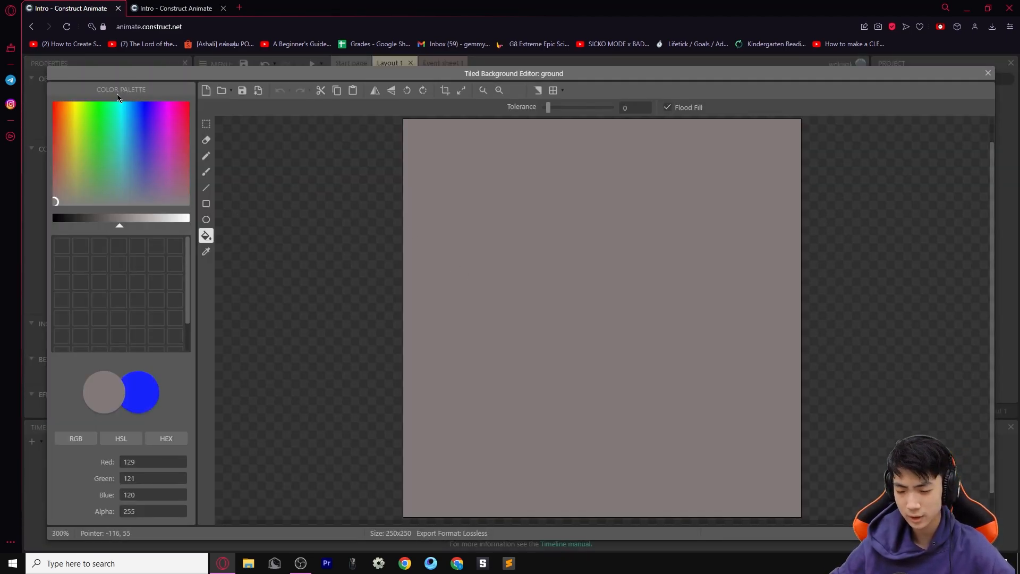
pyautogui.moveTo(71, 106); pyautogui.dragTo(68, 116)
pyautogui.moveTo(121, 224); pyautogui.dragTo(126, 221)
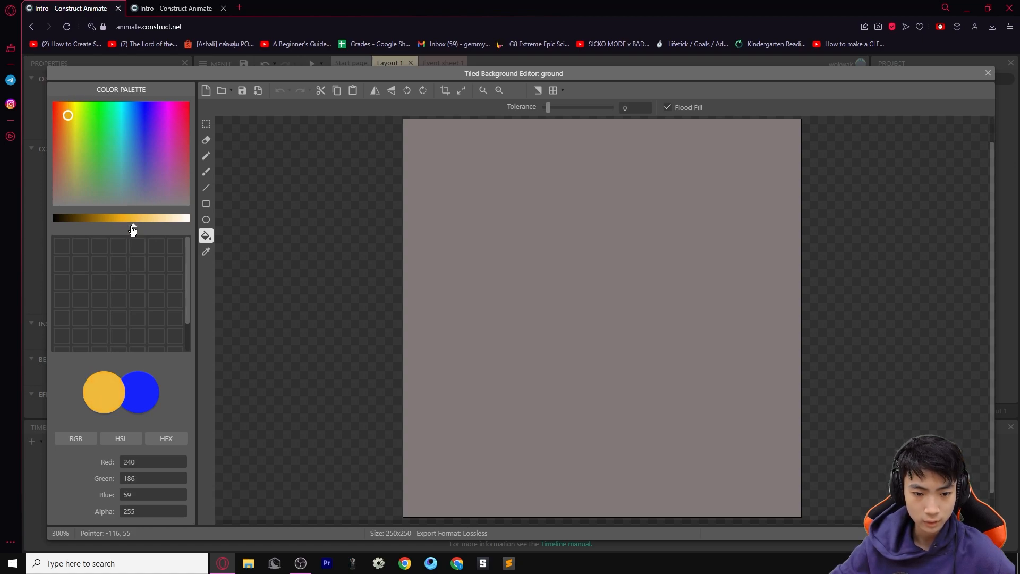
pyautogui.click(511, 249)
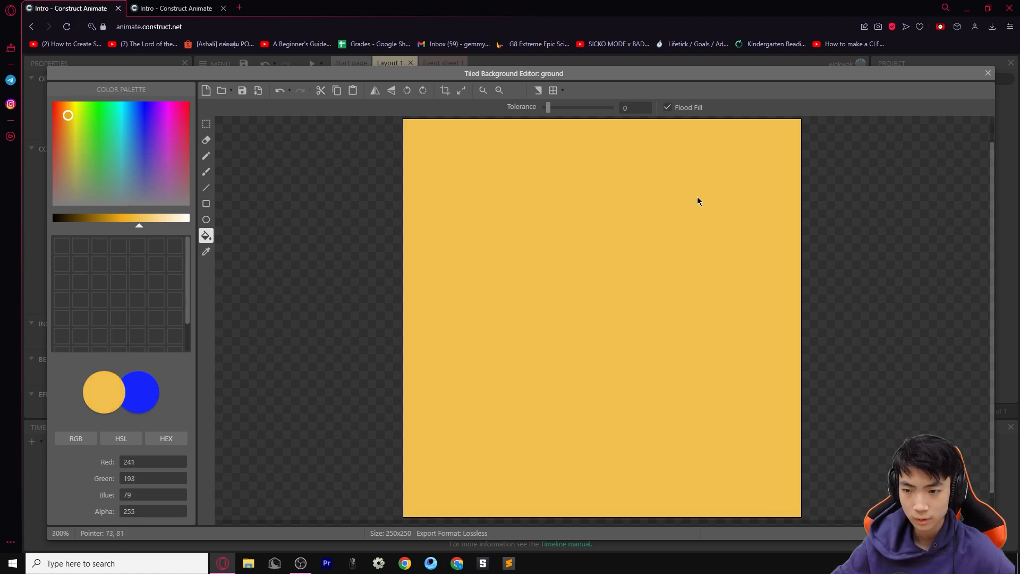
pyautogui.click(988, 73)
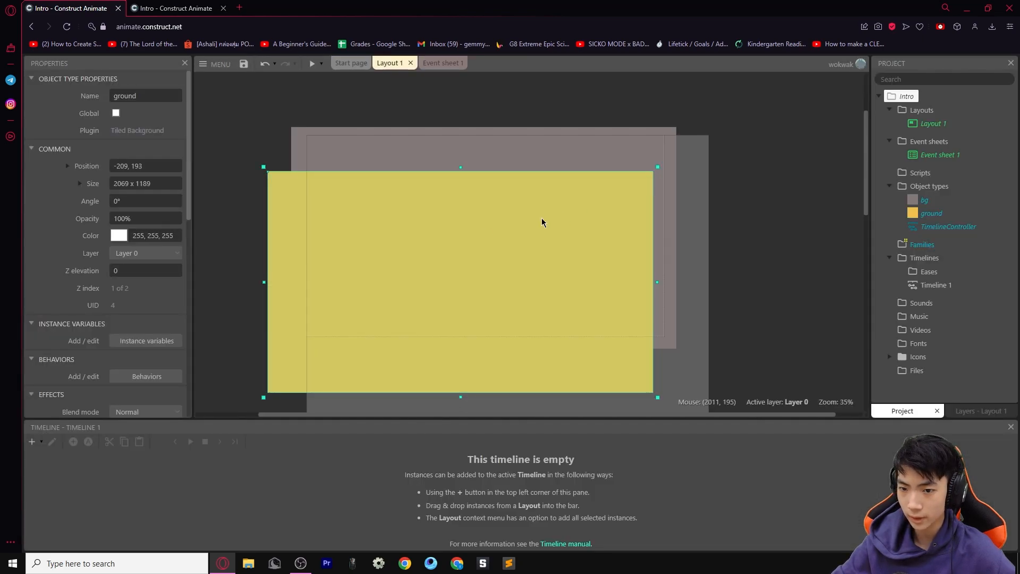
# Reposition the ground object, flood-fill its image with a light yellow of about RGB 248, 222, 118, and close the image editor
pyautogui.moveTo(600, 273); pyautogui.dragTo(600, 244)
pyautogui.click(797, 228)
pyautogui.hotkey('ctrl', 'z')
pyautogui.doubleClick(590, 339)
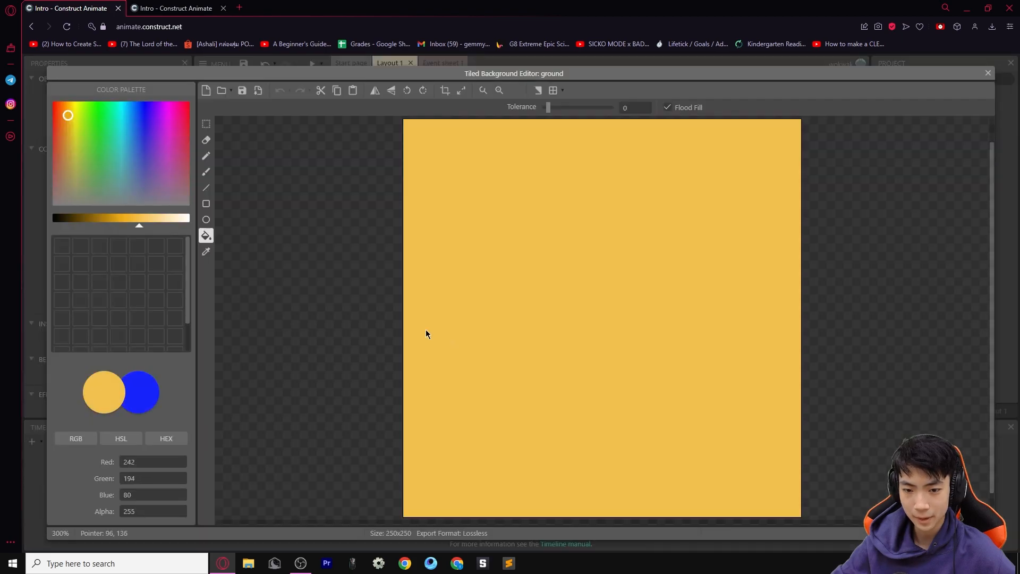
pyautogui.moveTo(142, 232); pyautogui.dragTo(141, 230)
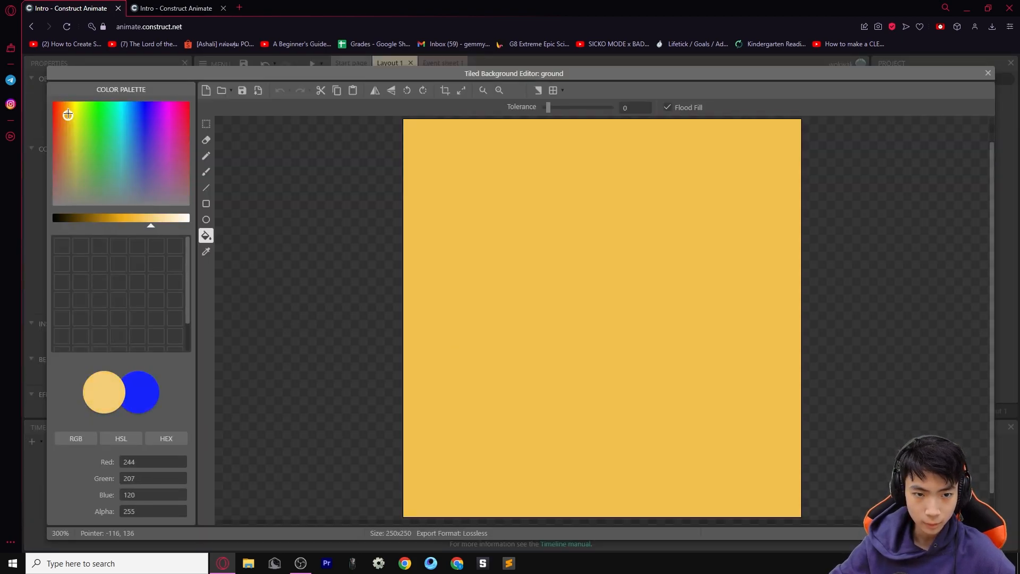
pyautogui.click(523, 220)
pyautogui.click(988, 73)
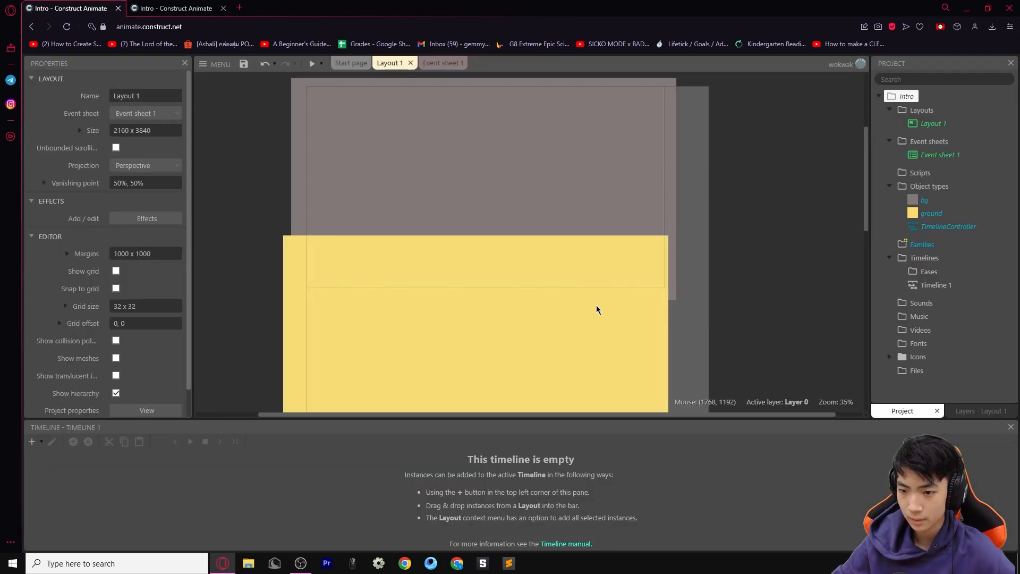
# Flood-fill the ground image with a light orange of RGB 250, 187, 115 and close the image editor
pyautogui.doubleClick(602, 310)
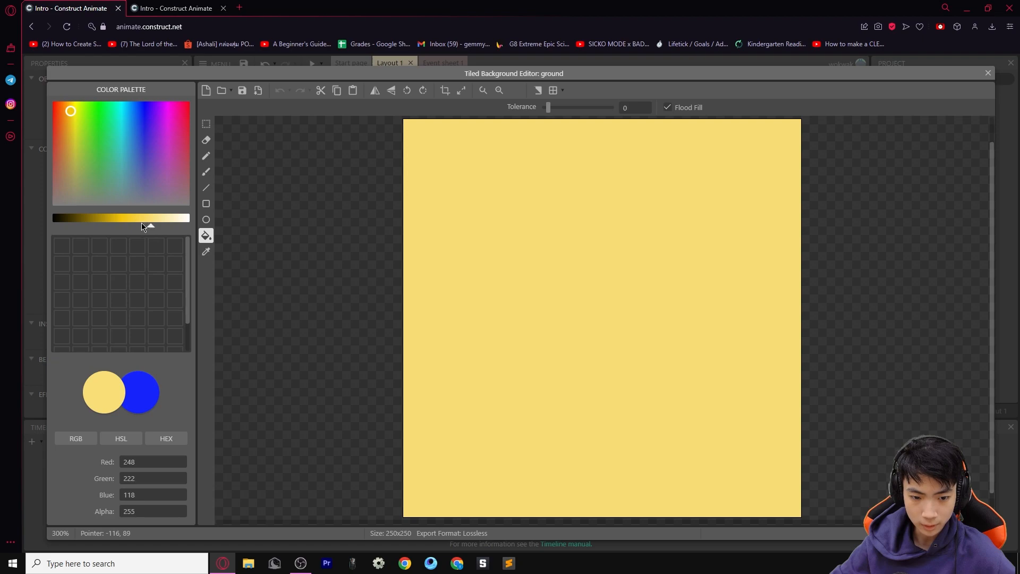
pyautogui.click(68, 112)
pyautogui.moveTo(68, 113); pyautogui.dragTo(65, 112)
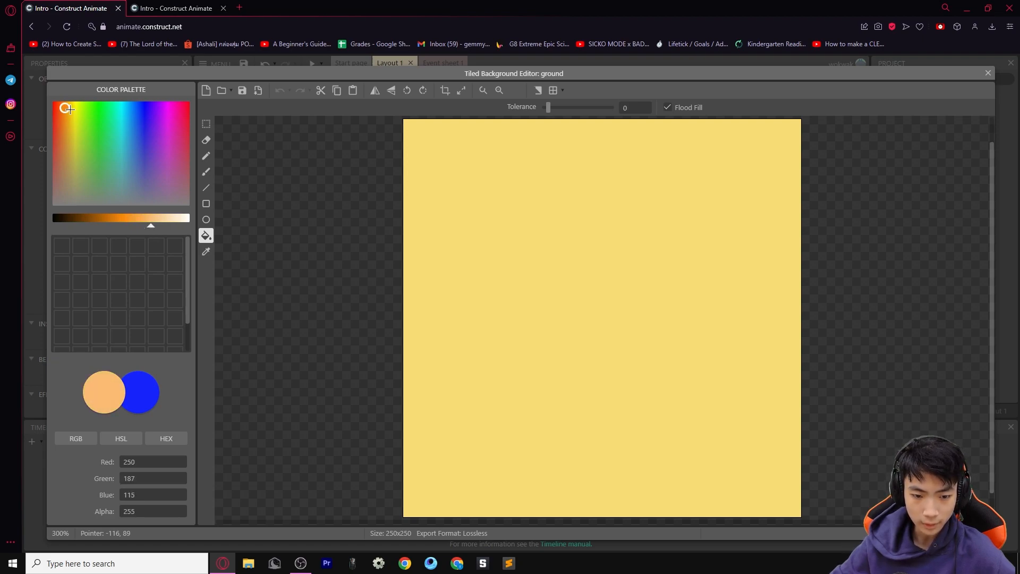
pyautogui.click(545, 182)
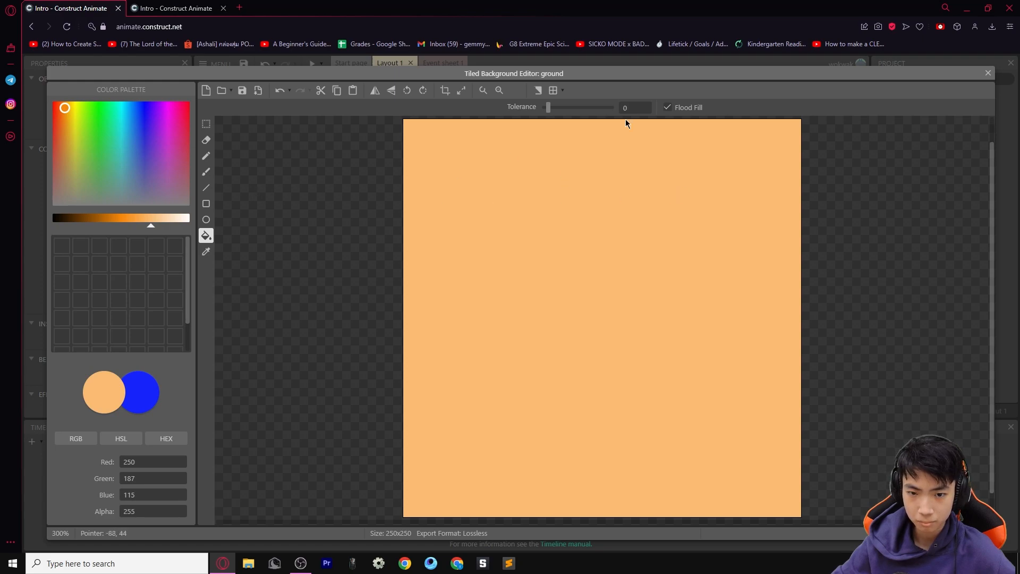
pyautogui.click(989, 72)
# Shorten and place the ground object as a floor strip across the lower part of the viewport, and preview the layout
pyautogui.moveTo(611, 349); pyautogui.dragTo(620, 346)
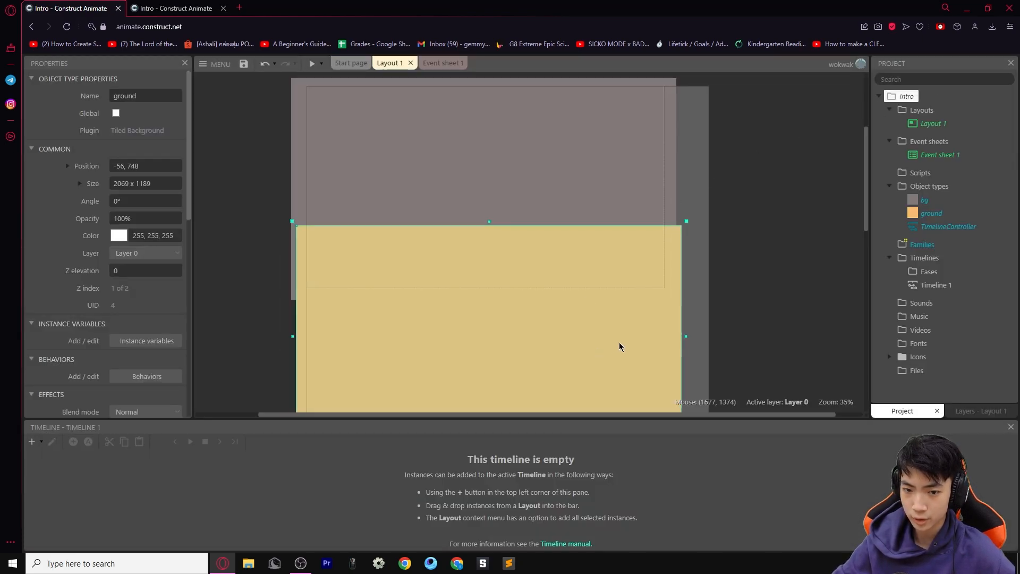
pyautogui.scroll(-3, 709, 333)
pyautogui.moveTo(489, 345); pyautogui.dragTo(615, 202)
pyautogui.scroll(5, 691, 229)
pyautogui.scroll(-2, 610, 265)
pyautogui.moveTo(596, 255); pyautogui.dragTo(597, 272)
pyautogui.click(767, 230)
pyautogui.click(313, 63)
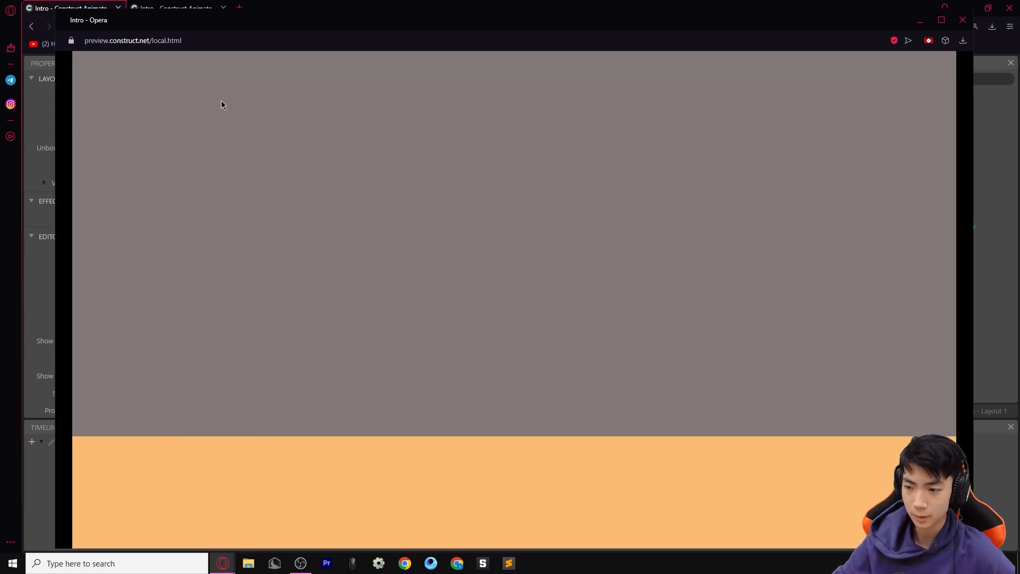
pyautogui.click(963, 19)
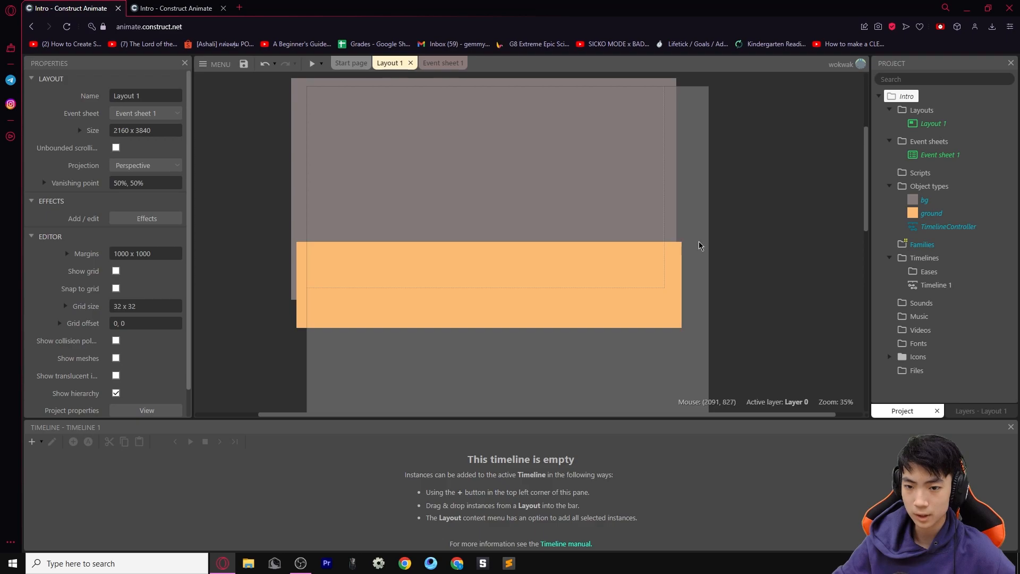
# Insert a new Sprite object just above the upper-left part of the background
pyautogui.scroll(3, 483, 239)
pyautogui.scroll(-1, 244, 198)
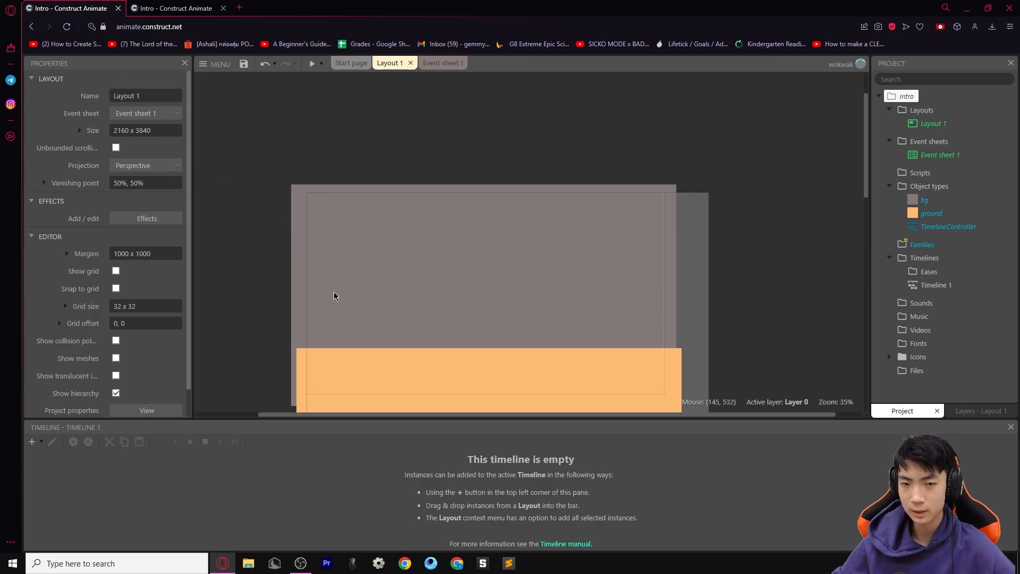
pyautogui.doubleClick(271, 232)
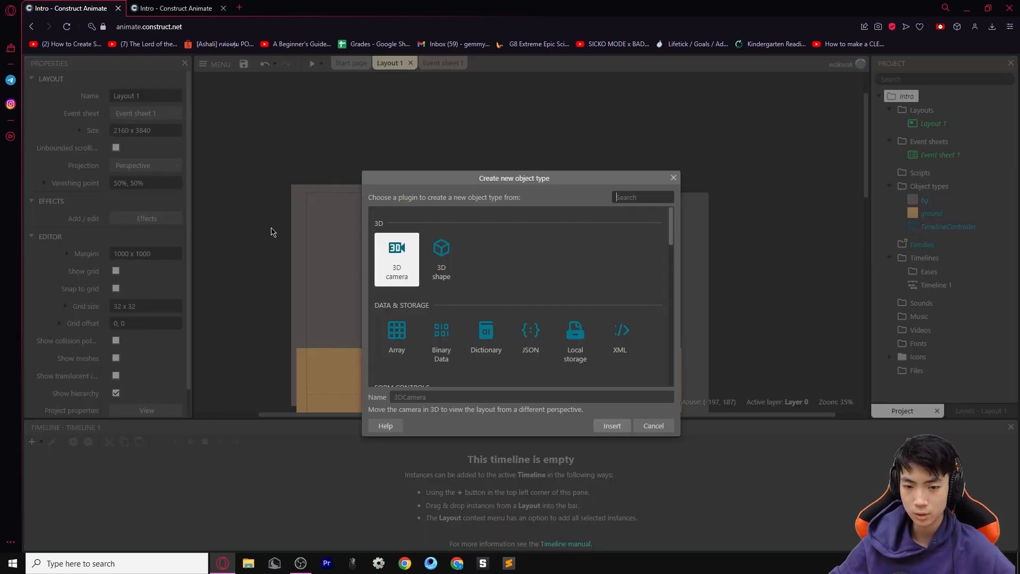
pyautogui.scroll(-4, 521, 278)
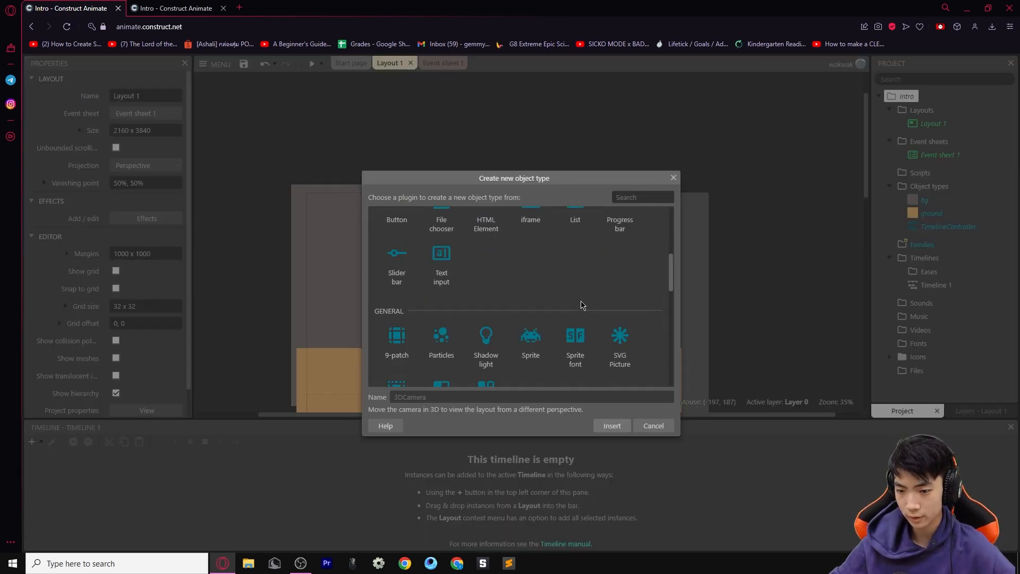
pyautogui.click(531, 349)
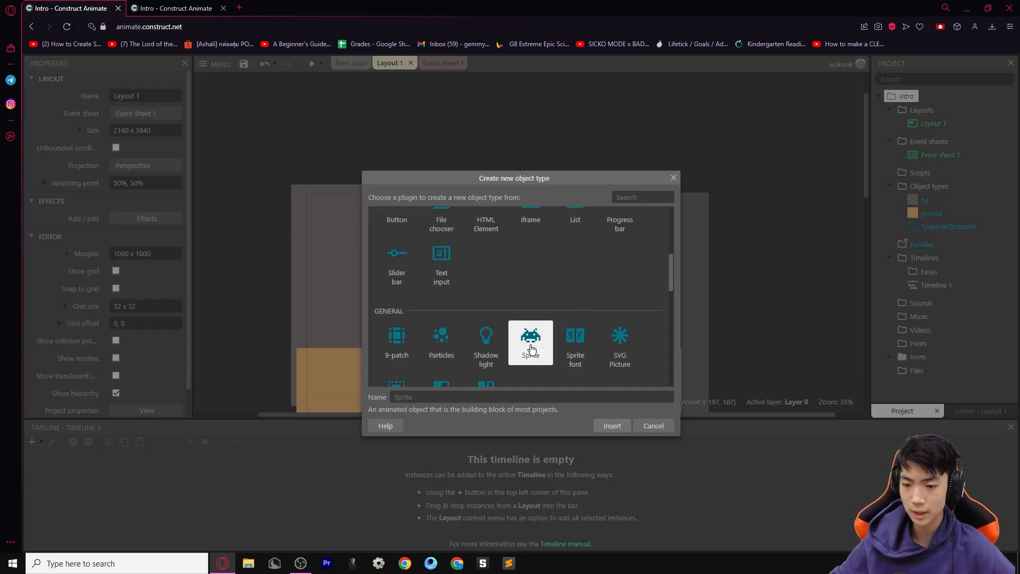
pyautogui.doubleClick(528, 345)
pyautogui.click(336, 171)
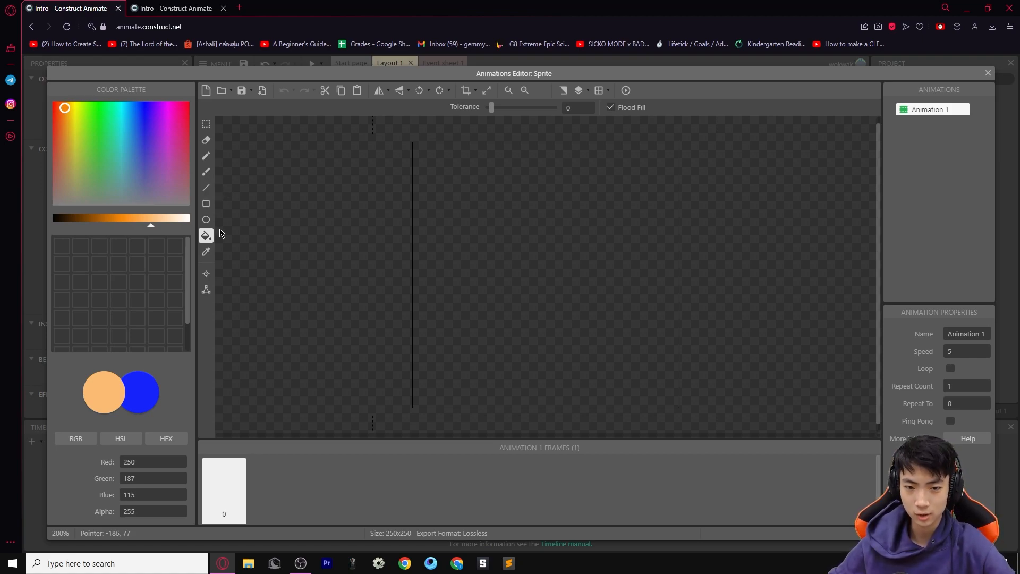
# Set up the Brush tool with a near-black colour of RGB 19, 11, 1 and a size of 12
pyautogui.click(206, 191)
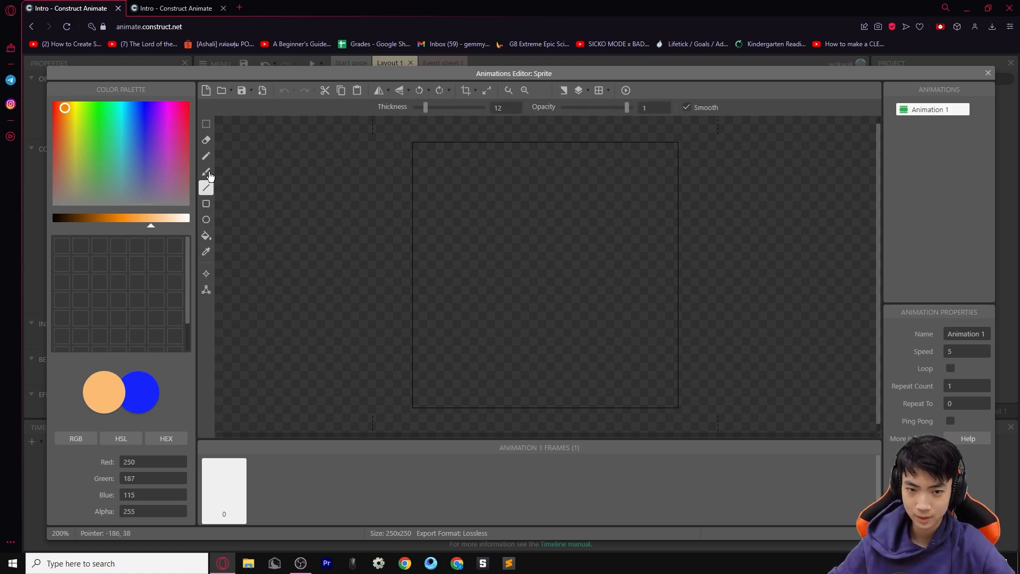
pyautogui.click(209, 156)
pyautogui.click(206, 171)
pyautogui.moveTo(130, 226); pyautogui.dragTo(57, 223)
pyautogui.click(139, 374)
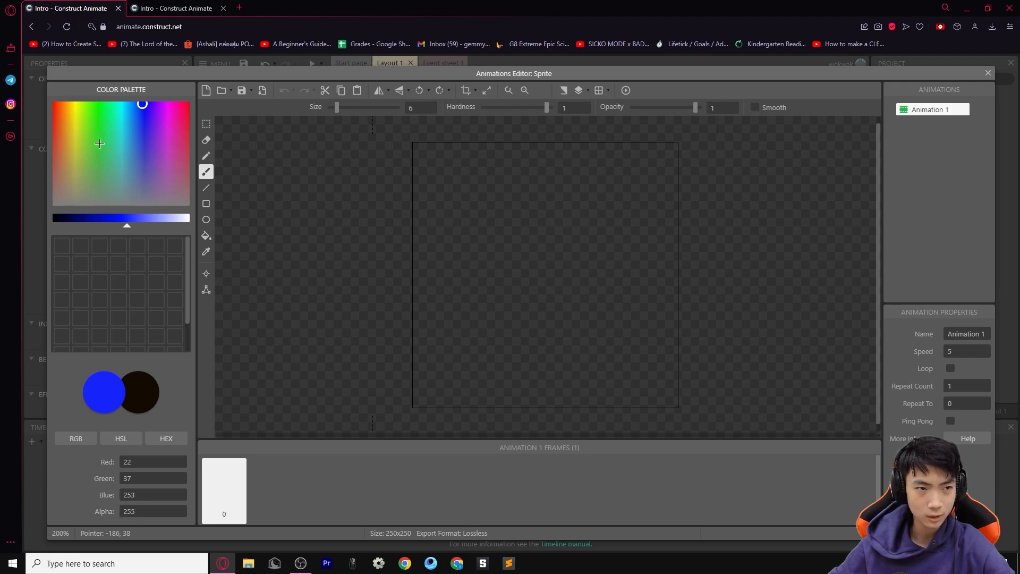
pyautogui.hotkey('ctrl', 'z')
pyautogui.click(140, 396)
pyautogui.click(480, 399)
pyautogui.hotkey('ctrl', 'z')
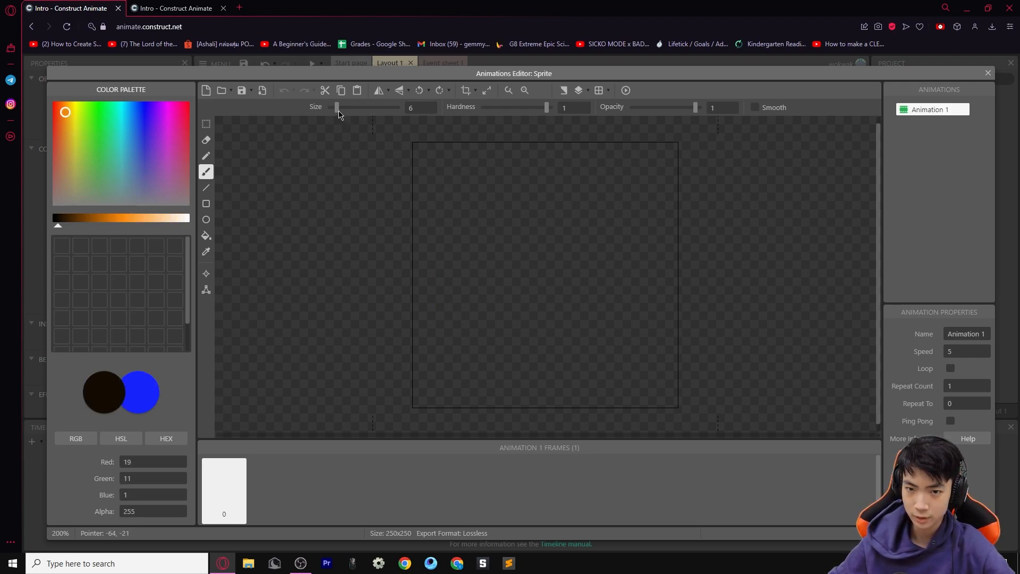
pyautogui.moveTo(337, 111); pyautogui.dragTo(341, 111)
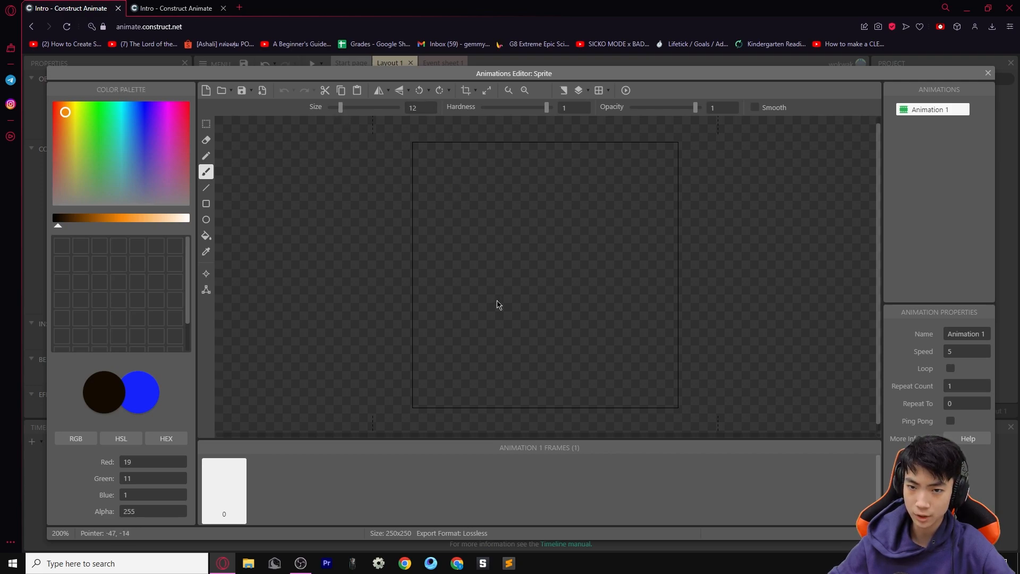
# Paint a basketball hoop stand on the sprite with a flat base, an upright pole, a slanted arm and a vertical backboard
pyautogui.moveTo(435, 400)
pyautogui.mouseDown()
pyautogui.moveTo(500, 401)
pyautogui.moveTo(464, 400)
pyautogui.moveTo(471, 272)
pyautogui.mouseUp()
pyautogui.moveTo(472, 231); pyautogui.dragTo(470, 210)
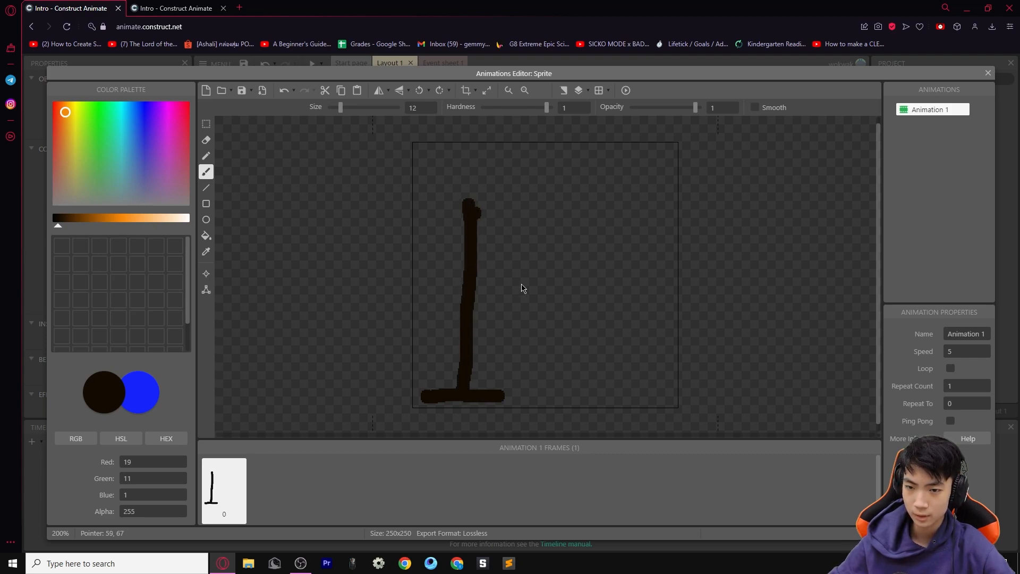
pyautogui.hotkey('ctrl', 'z')
pyautogui.moveTo(463, 392)
pyautogui.mouseDown()
pyautogui.moveTo(466, 261)
pyautogui.moveTo(530, 204)
pyautogui.mouseUp()
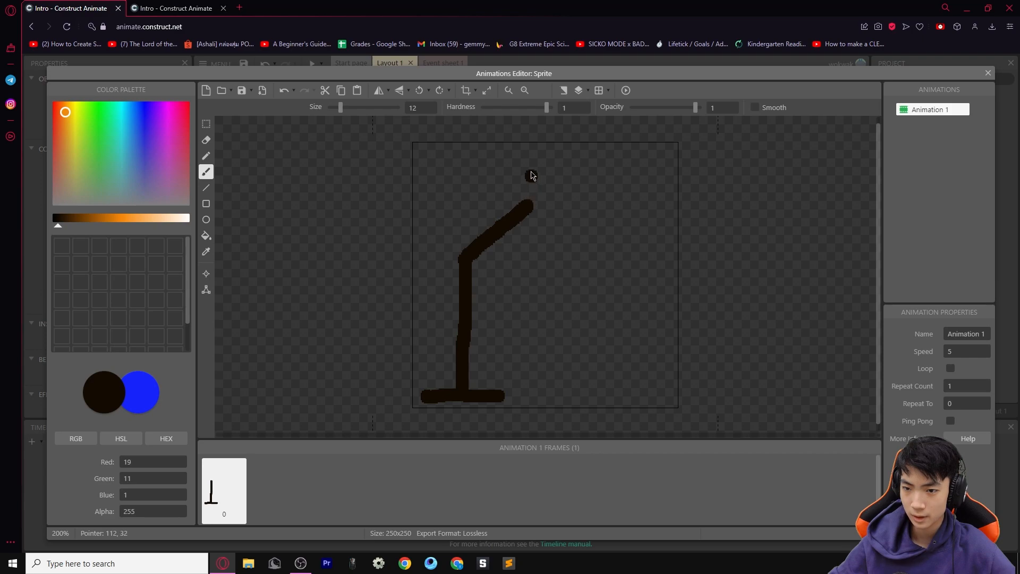
pyautogui.moveTo(533, 156); pyautogui.dragTo(533, 240)
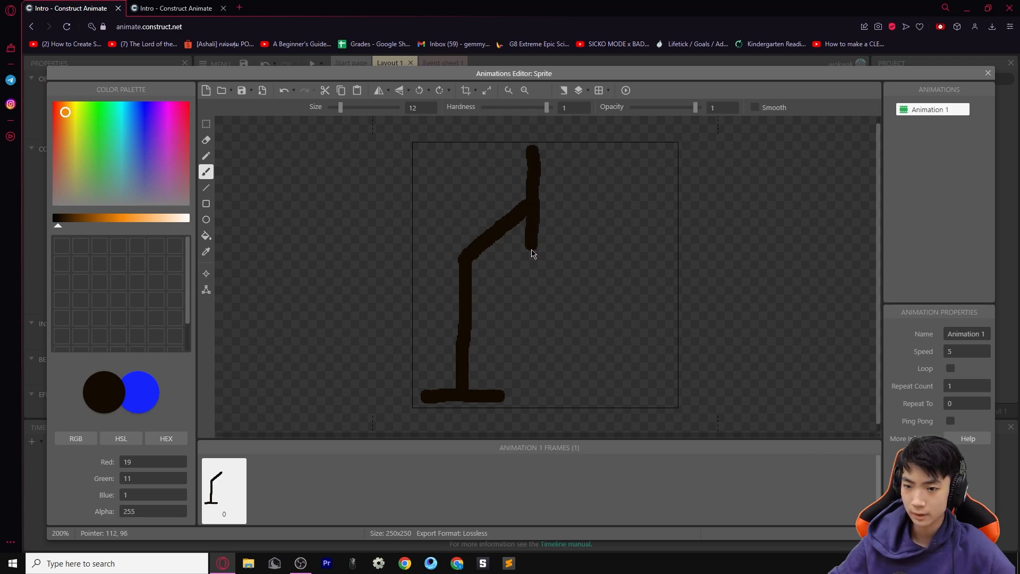
pyautogui.click(432, 197)
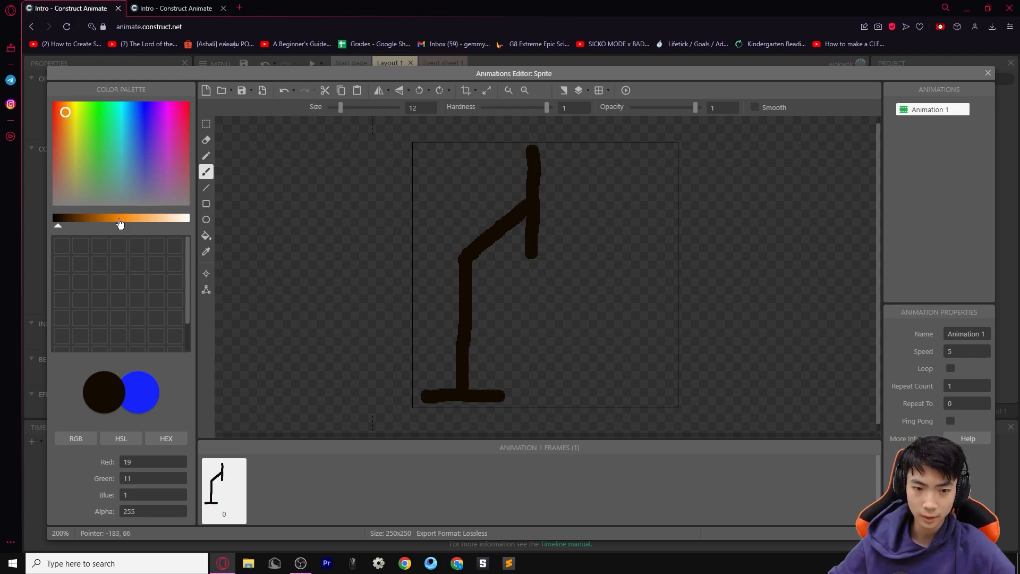
# Paint a short horizontal rim from the backboard in red, RGB 253, 38, 30, with brush size 7
pyautogui.moveTo(60, 112); pyautogui.dragTo(42, 105)
pyautogui.click(125, 224)
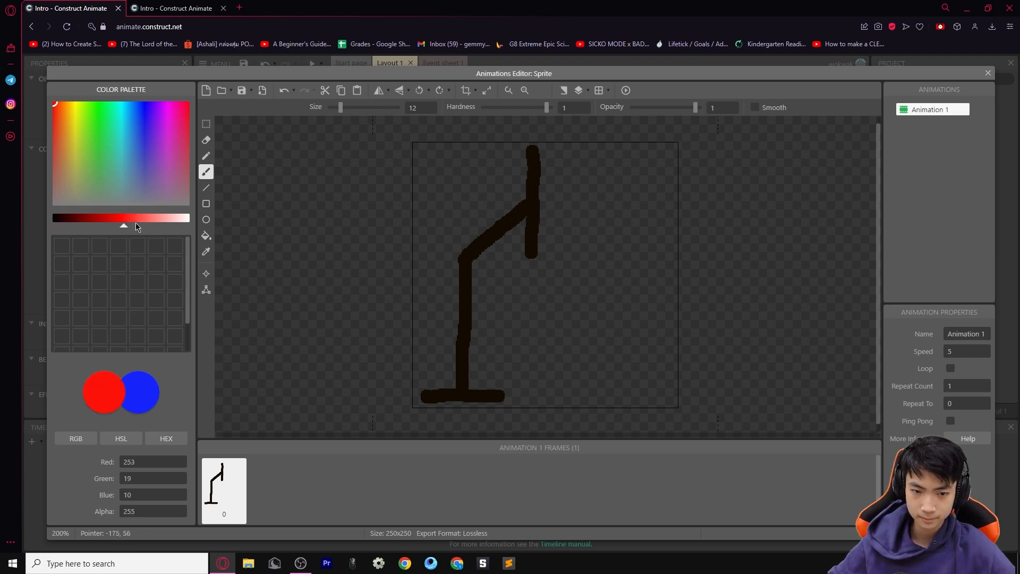
pyautogui.moveTo(130, 231)
pyautogui.mouseDown()
pyautogui.moveTo(142, 230)
pyautogui.moveTo(129, 229)
pyautogui.mouseUp()
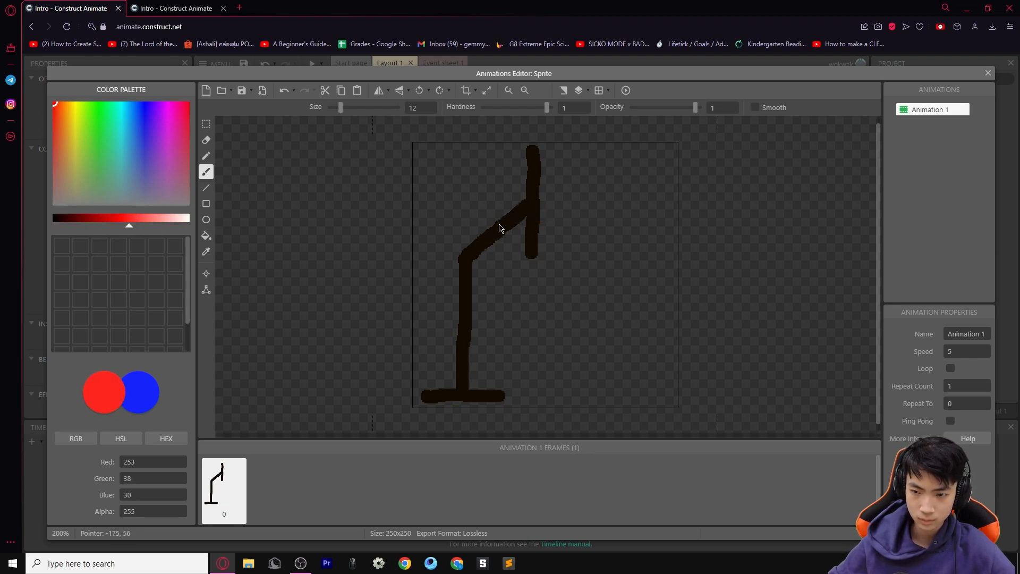
pyautogui.moveTo(340, 108); pyautogui.dragTo(335, 110)
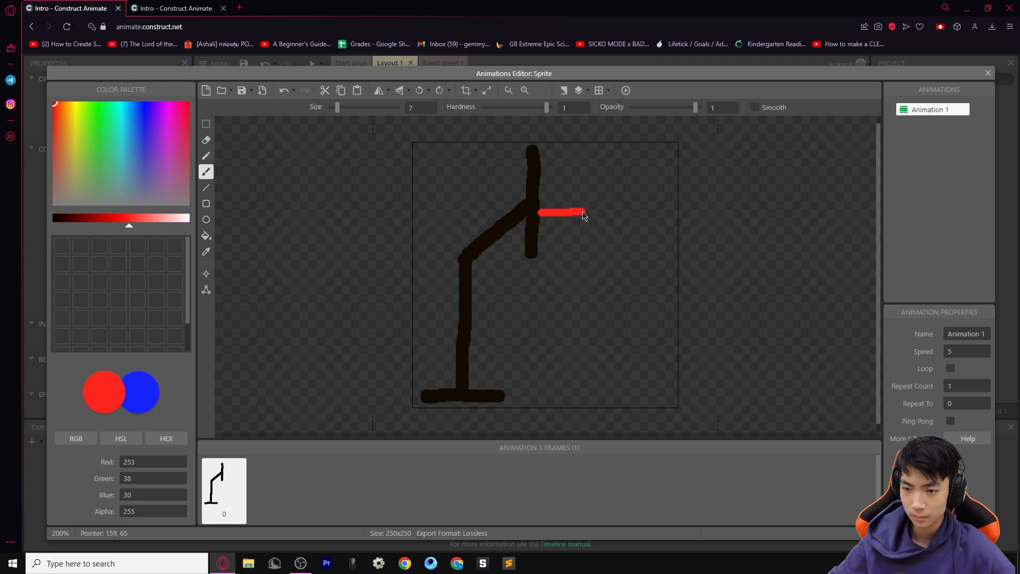
# Draw a white net below the red rim with brush size 1 and close the animations editor
pyautogui.click(139, 380)
pyautogui.moveTo(129, 229); pyautogui.dragTo(236, 234)
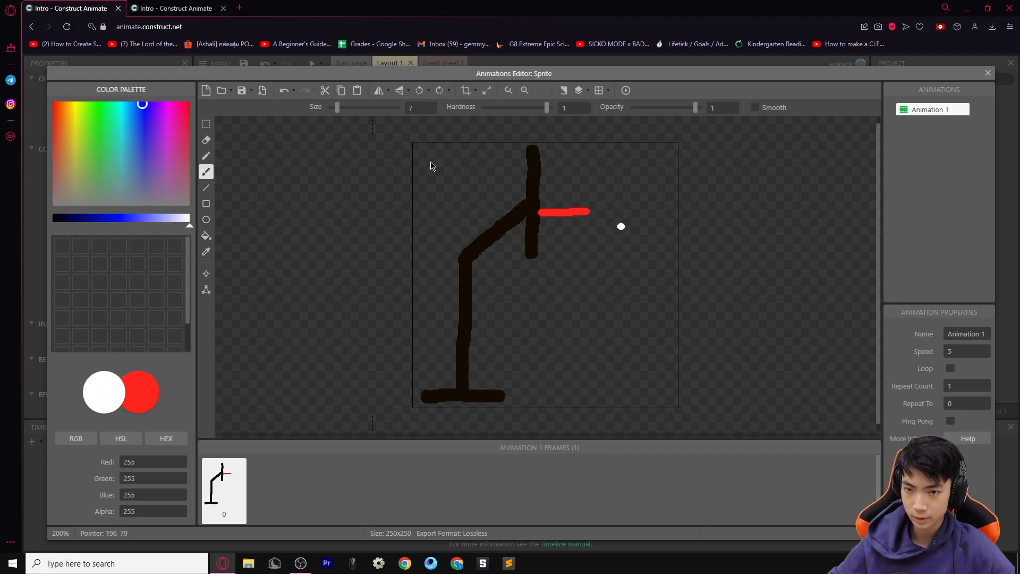
pyautogui.moveTo(341, 111); pyautogui.dragTo(334, 112)
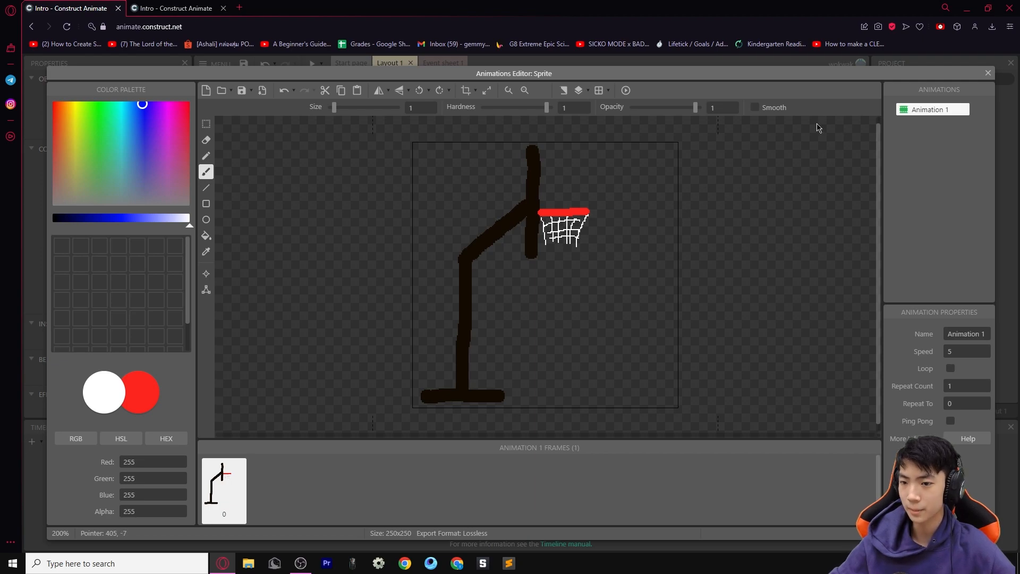
pyautogui.click(988, 73)
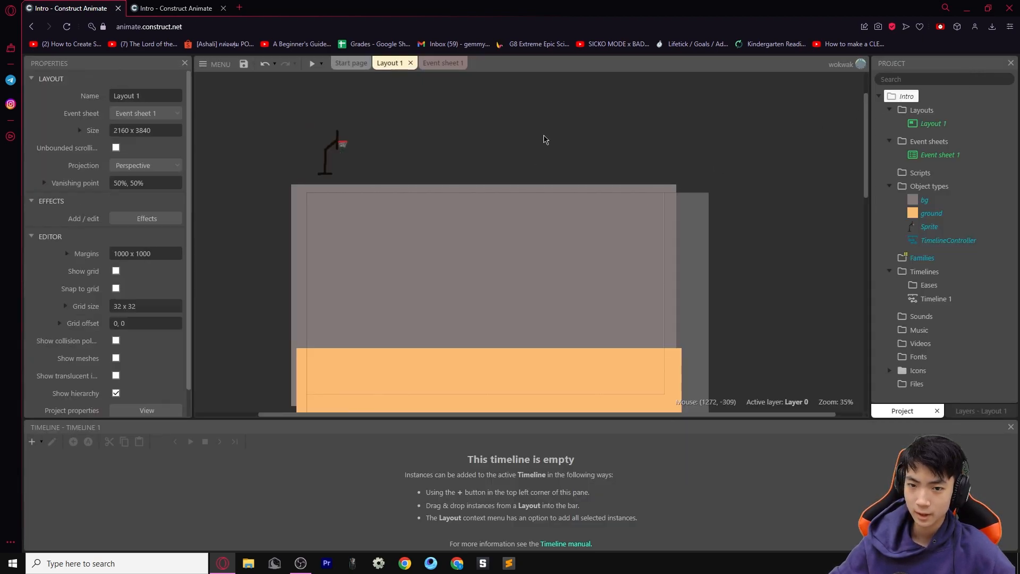
# Move the hoop sprite down onto the ground and enlarge it to about 772 x 772
pyautogui.click(544, 139)
pyautogui.scroll(-1, 408, 174)
pyautogui.moveTo(341, 104); pyautogui.dragTo(341, 290)
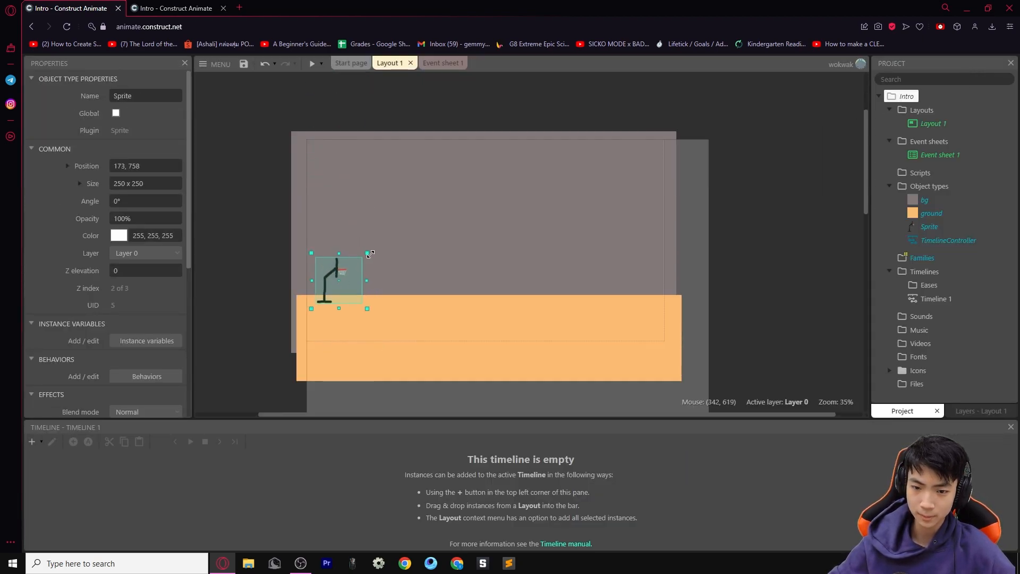
pyautogui.moveTo(369, 254); pyautogui.dragTo(461, 159)
pyautogui.click(251, 211)
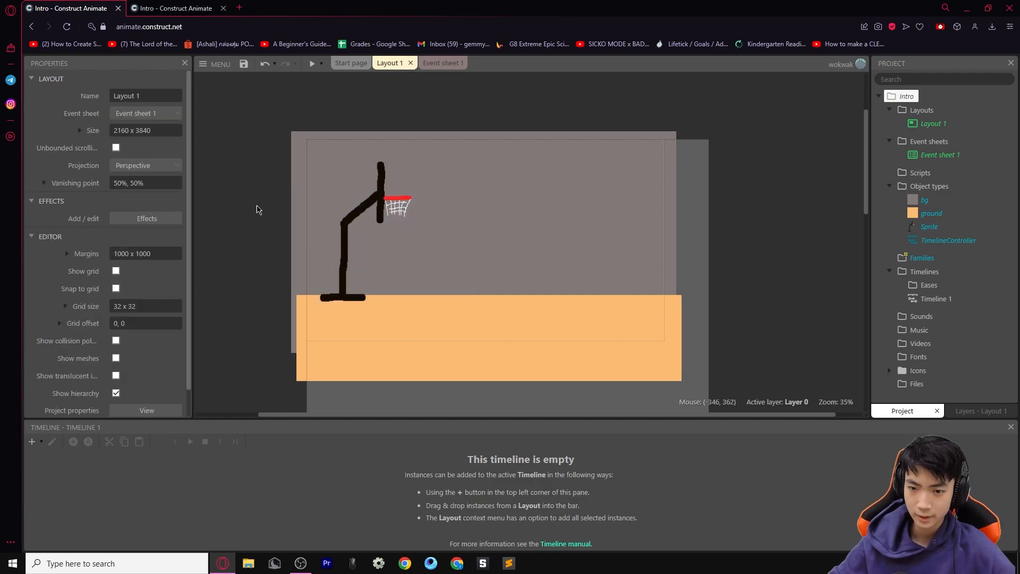
# Move the hoop sprite to about 451, 494 and preview the layout
pyautogui.moveTo(375, 243); pyautogui.dragTo(371, 242)
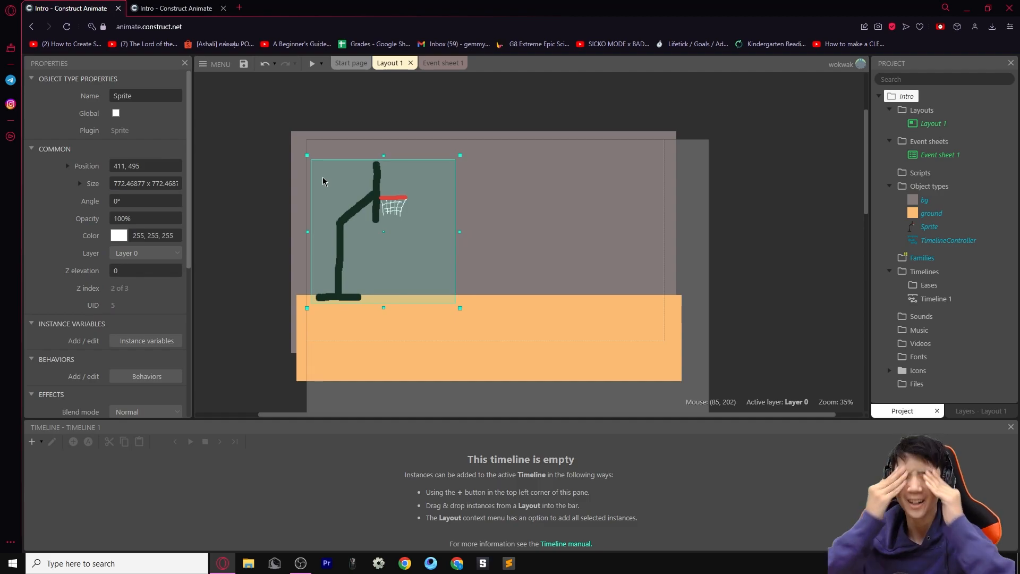
pyautogui.click(243, 158)
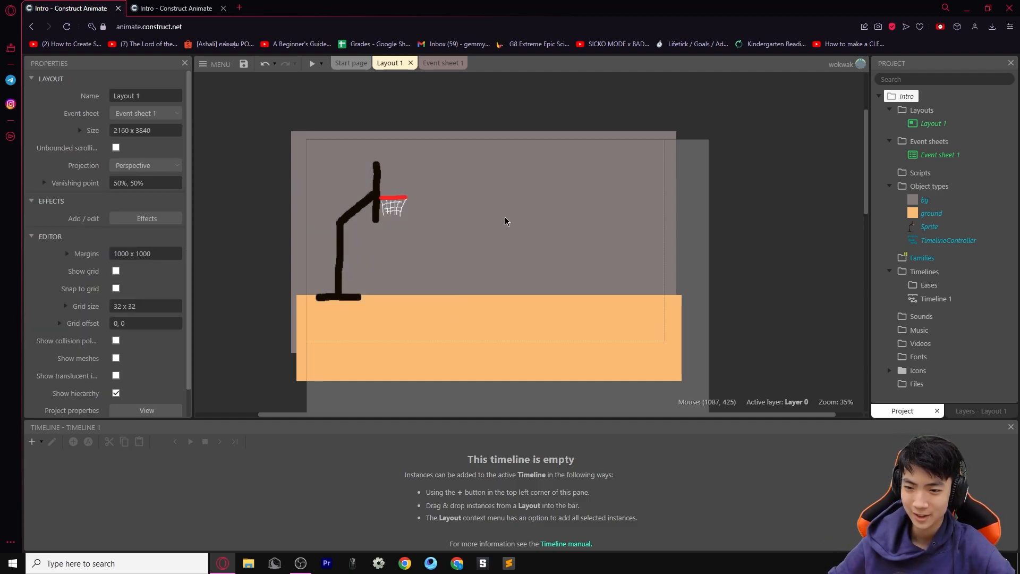
pyautogui.moveTo(360, 213)
pyautogui.mouseDown()
pyautogui.moveTo(367, 219)
pyautogui.moveTo(352, 217)
pyautogui.mouseUp()
pyautogui.click(231, 206)
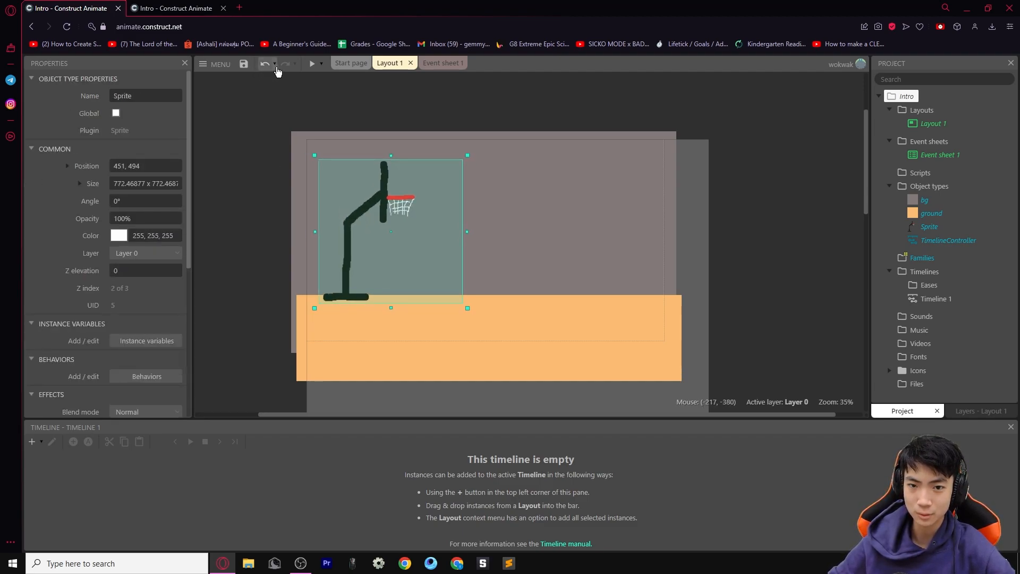
pyautogui.click(313, 65)
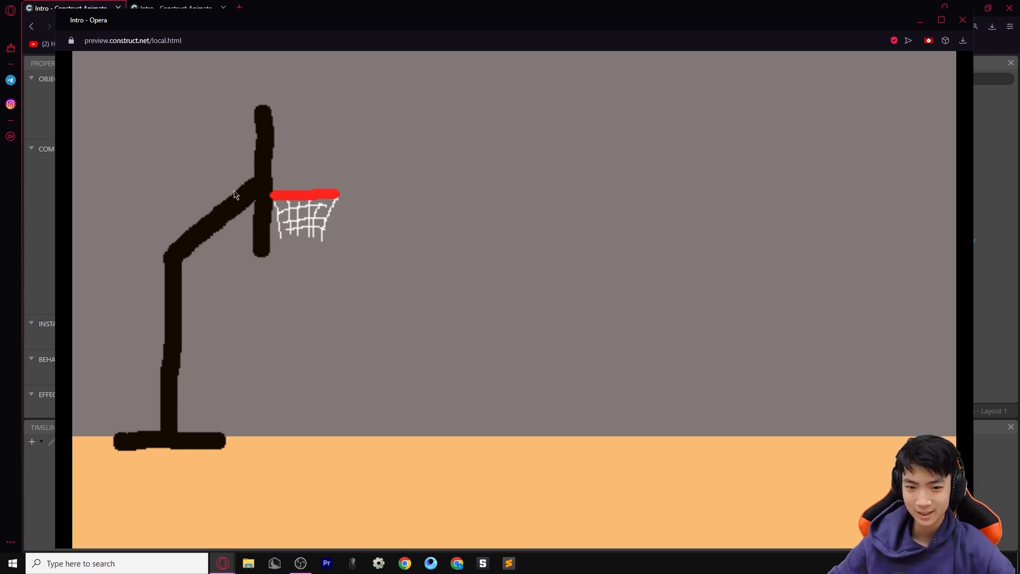
pyautogui.click(959, 25)
# Shift the hoop sprite further right, away from the viewport's edge, and preview the layout again
pyautogui.moveTo(388, 259); pyautogui.dragTo(409, 262)
pyautogui.click(232, 221)
pyautogui.click(312, 63)
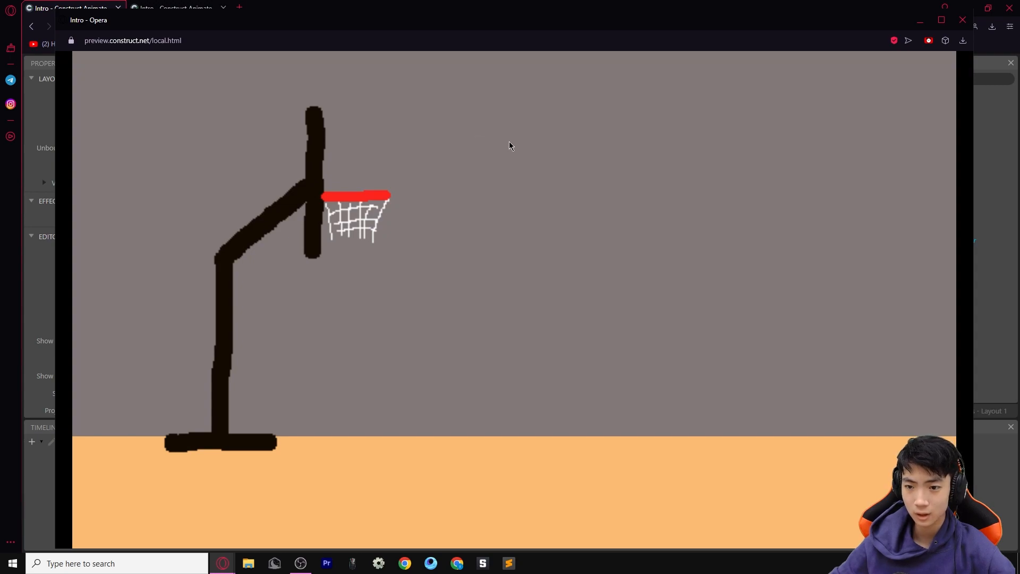
# Move the hoop sprite to about 590, 483 so its base sits at the ground's top edge, previewing the layout to check
pyautogui.click(963, 19)
pyautogui.click(373, 270)
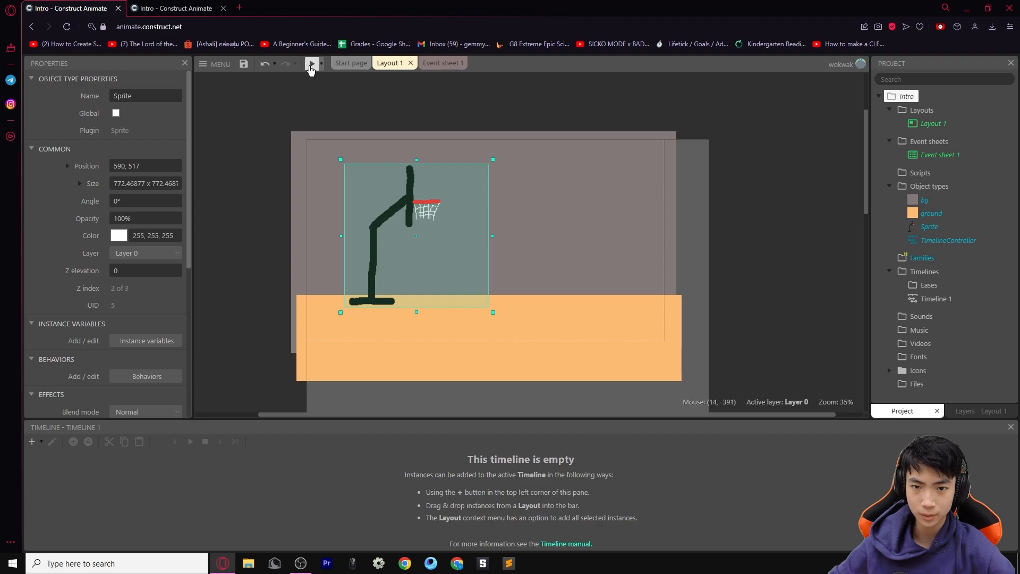
pyautogui.click(312, 64)
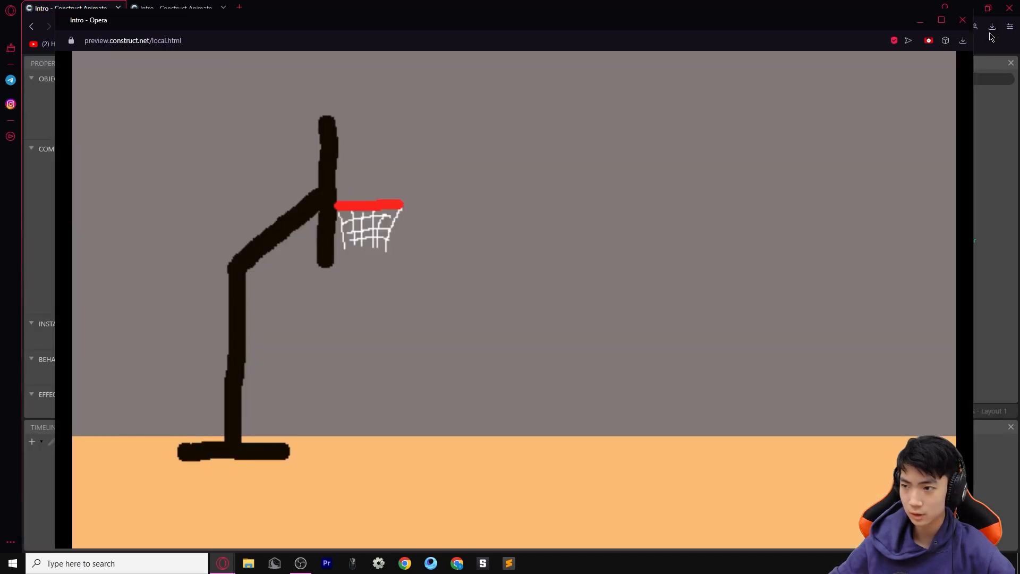
pyautogui.click(963, 20)
pyautogui.moveTo(402, 260); pyautogui.dragTo(402, 259)
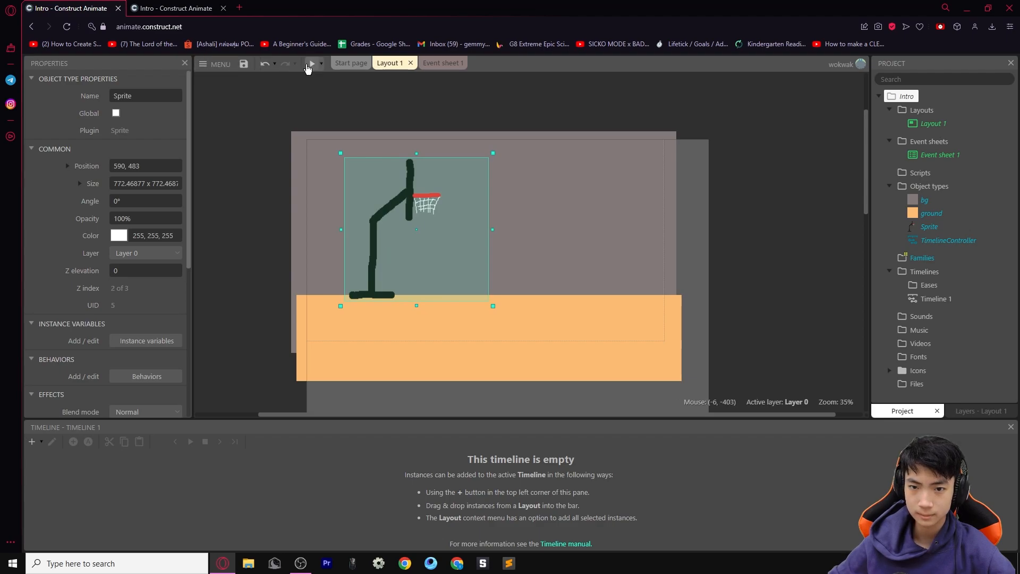
pyautogui.click(312, 63)
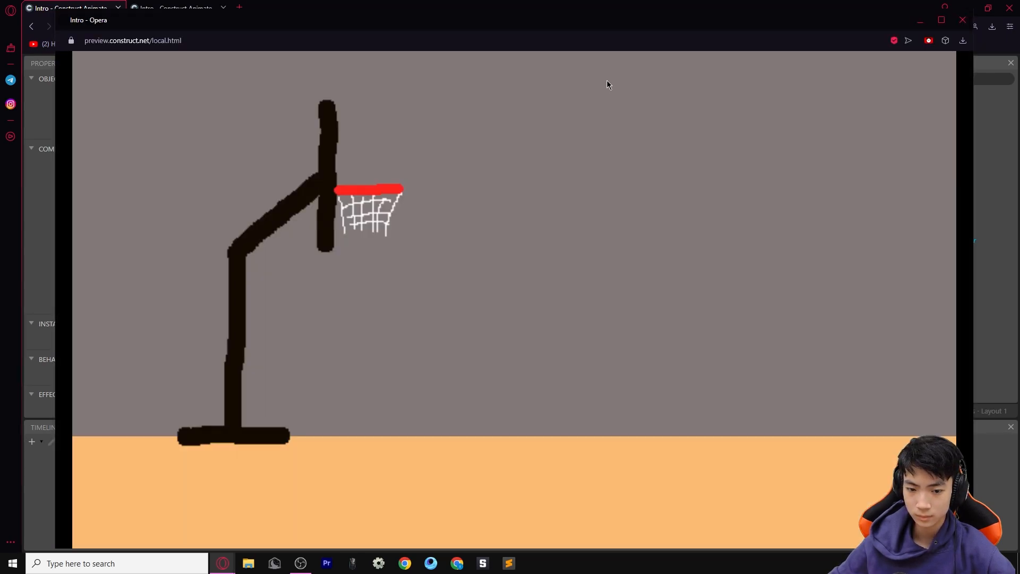
pyautogui.click(963, 20)
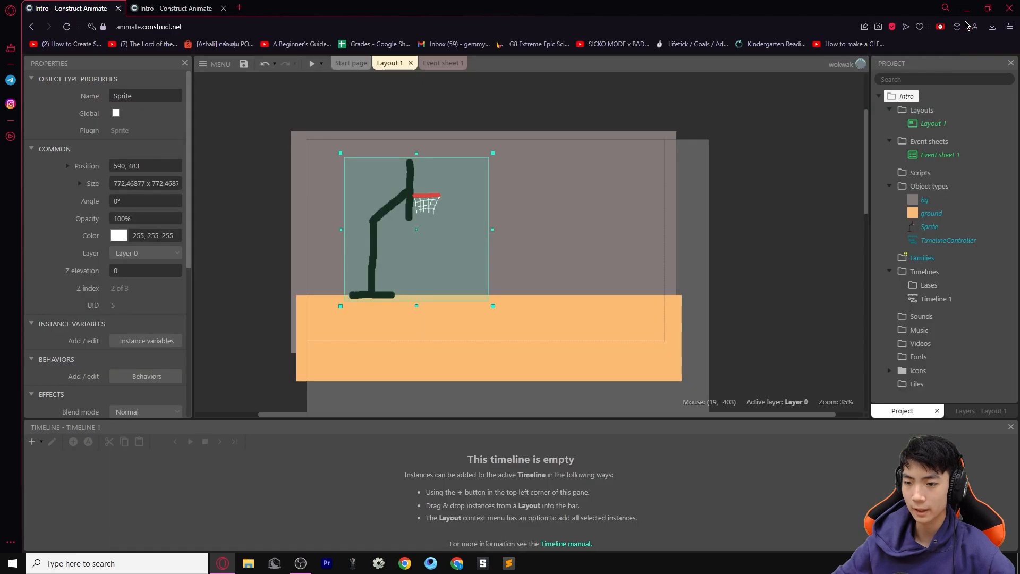
pyautogui.click(664, 105)
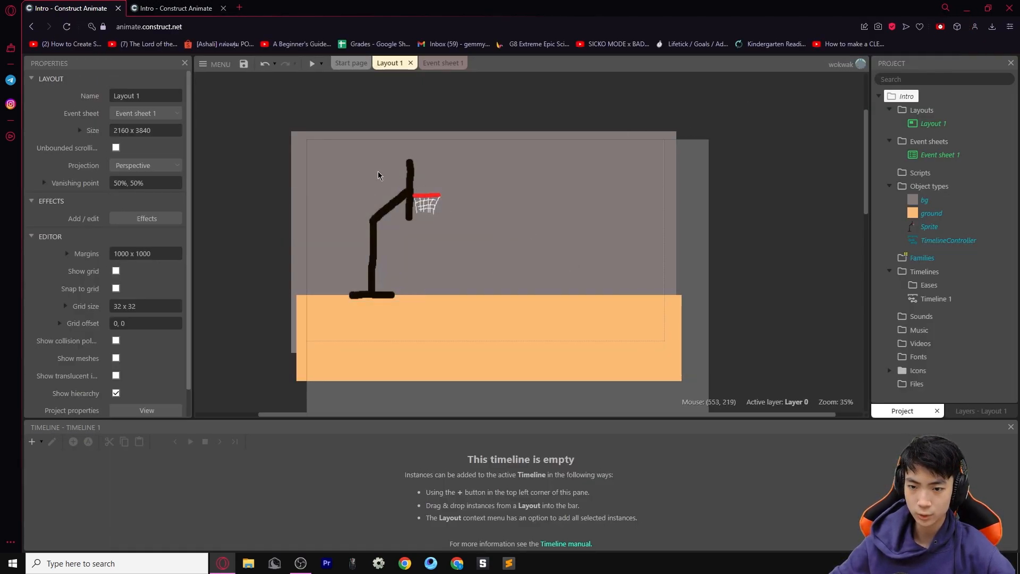
pyautogui.doubleClick(269, 187)
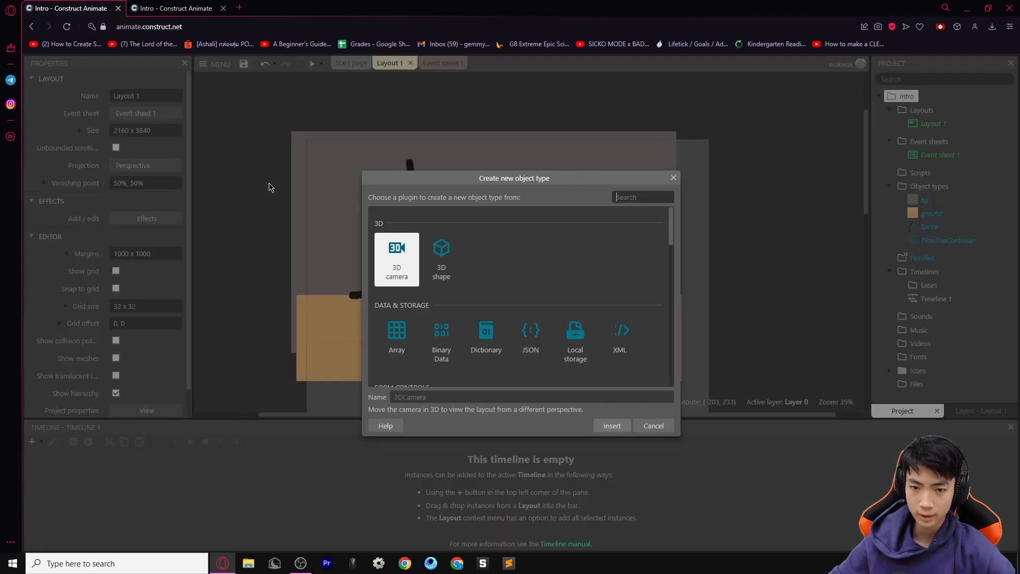
pyautogui.scroll(-5, 525, 294)
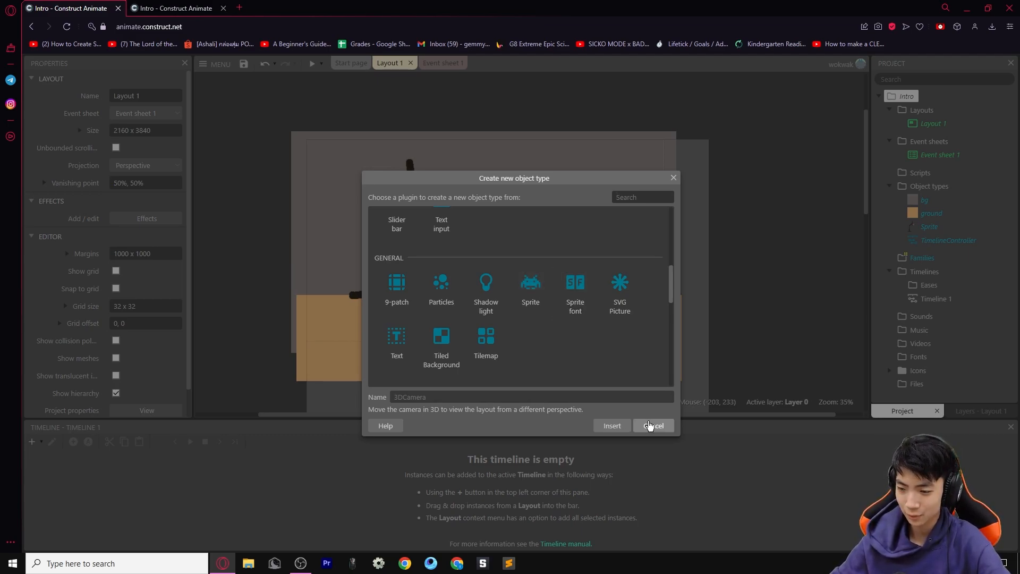
pyautogui.click(650, 425)
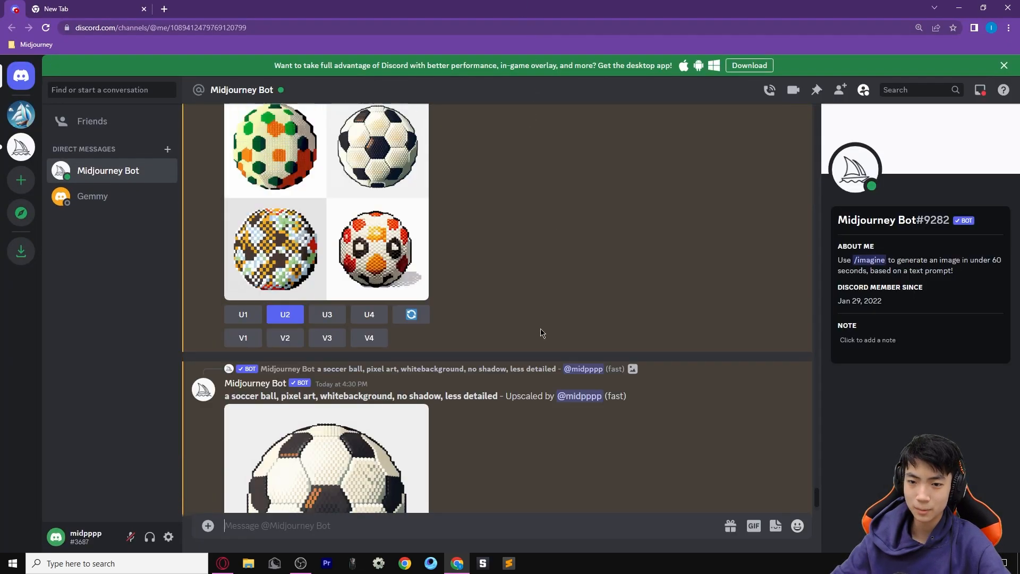
# In Discord's Midjourney Bot chat, copy the prompt "a soccer ball, pixel art, whitebackground, no shadow, less detailed"
pyautogui.scroll(6, 542, 333)
pyautogui.scroll(-9, 316, 323)
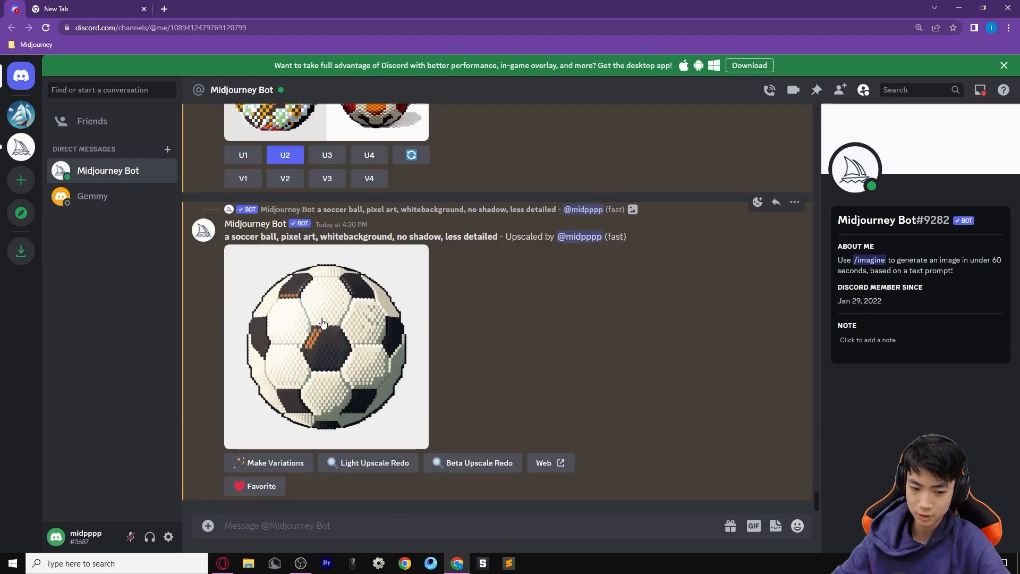
pyautogui.scroll(3, 350, 328)
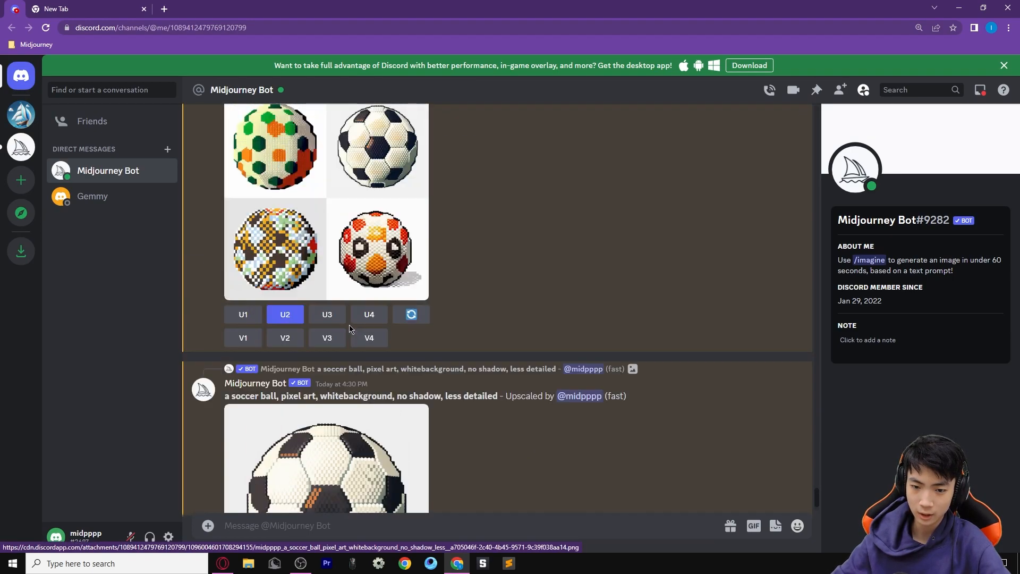
pyautogui.scroll(3, 343, 184)
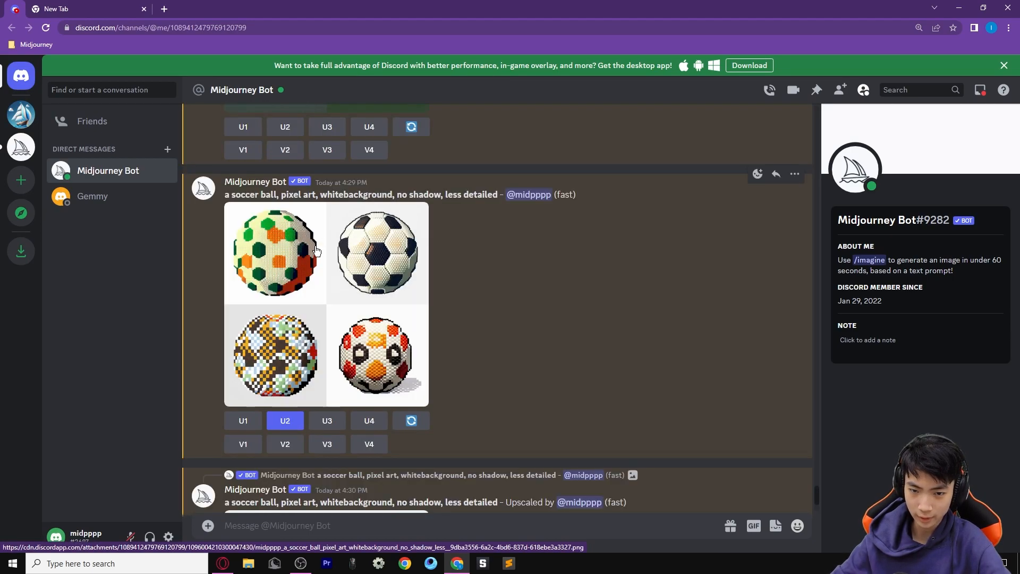
pyautogui.scroll(10, 363, 267)
pyautogui.scroll(-12, 367, 377)
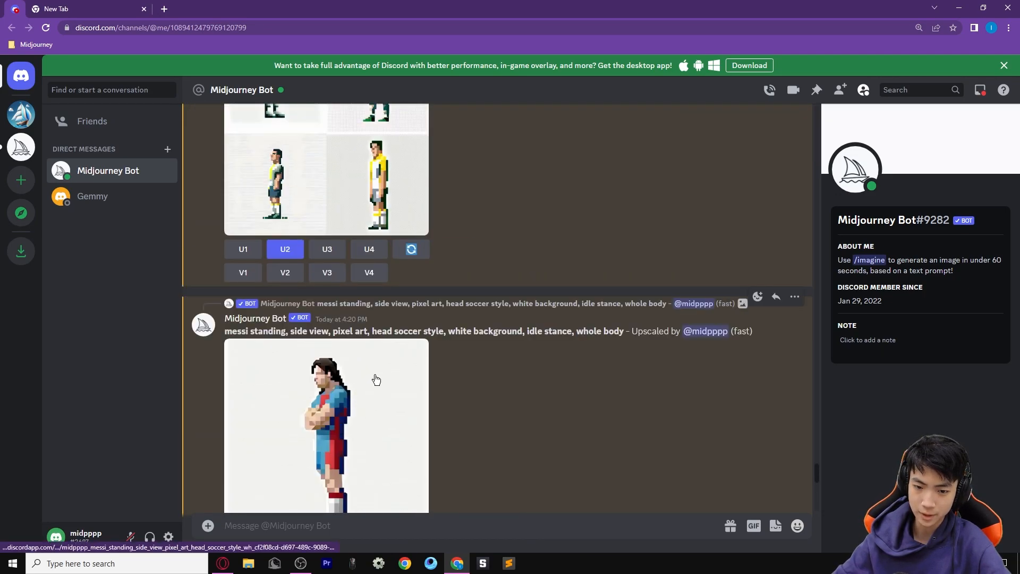
pyautogui.scroll(-2, 367, 377)
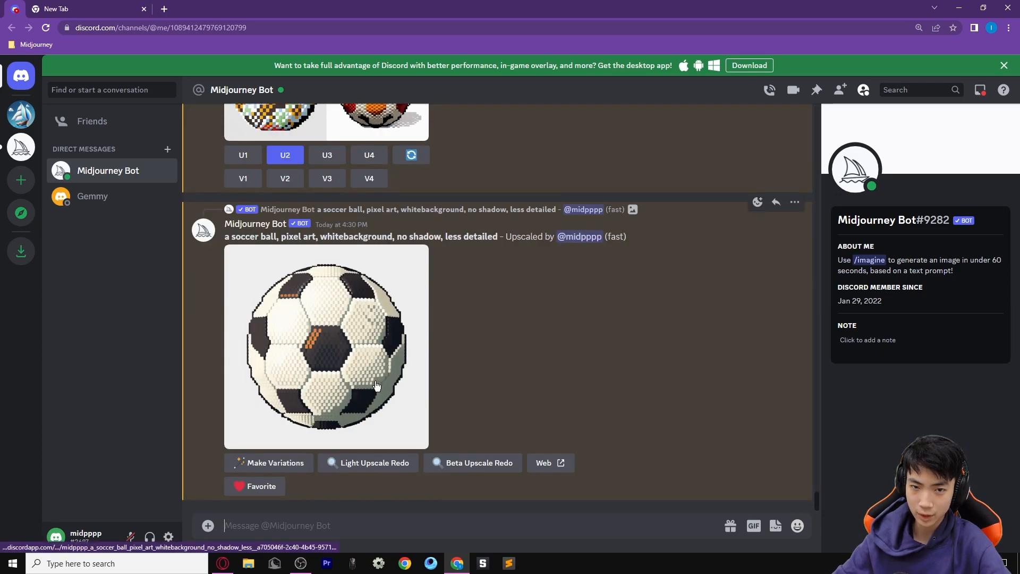
pyautogui.moveTo(225, 236); pyautogui.dragTo(497, 243)
pyautogui.hotkey('ctrl', 'c')
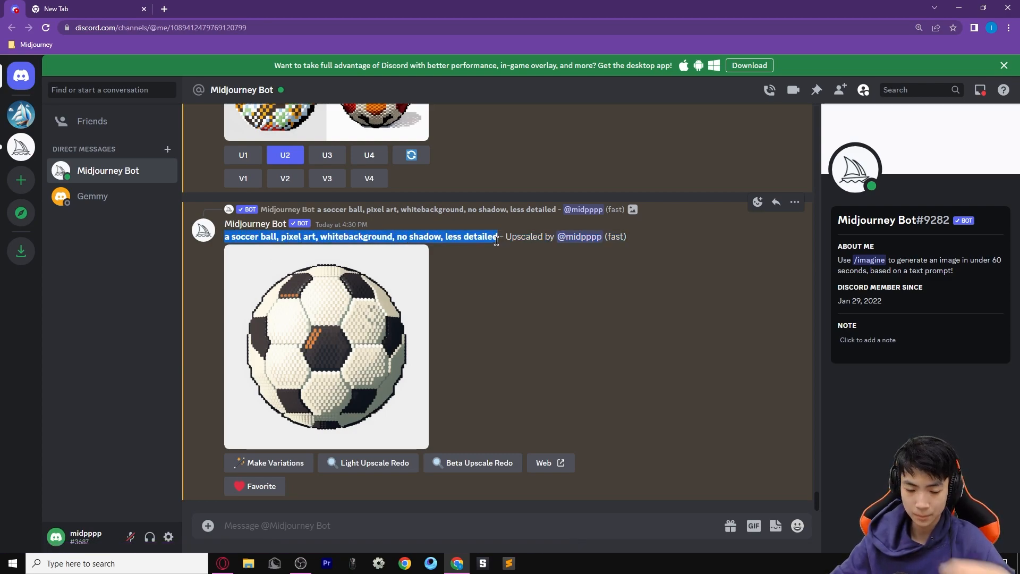
pyautogui.click(323, 521)
pyautogui.press('Up')
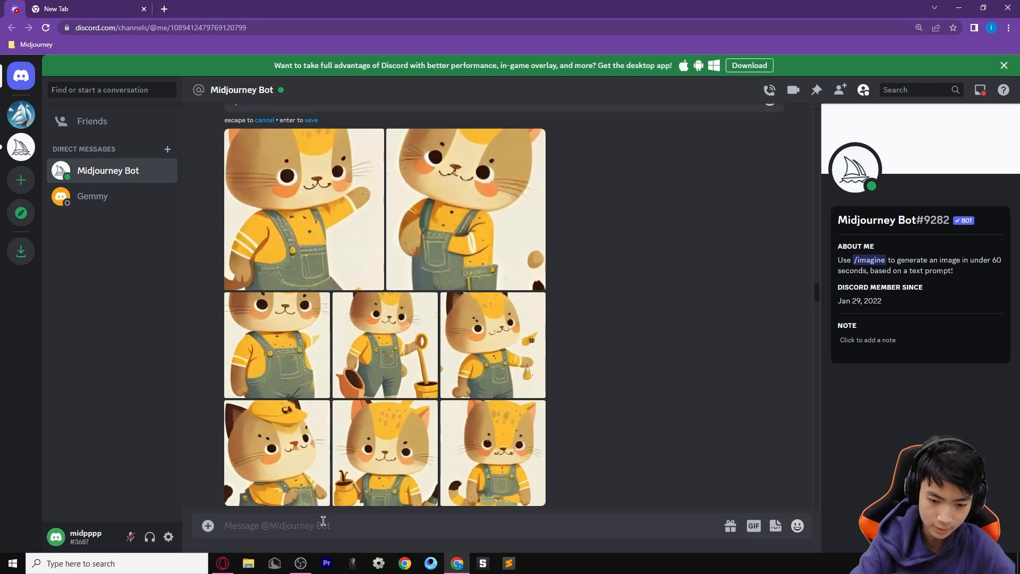
pyautogui.scroll(-5, 382, 324)
pyautogui.scroll(-8, 381, 324)
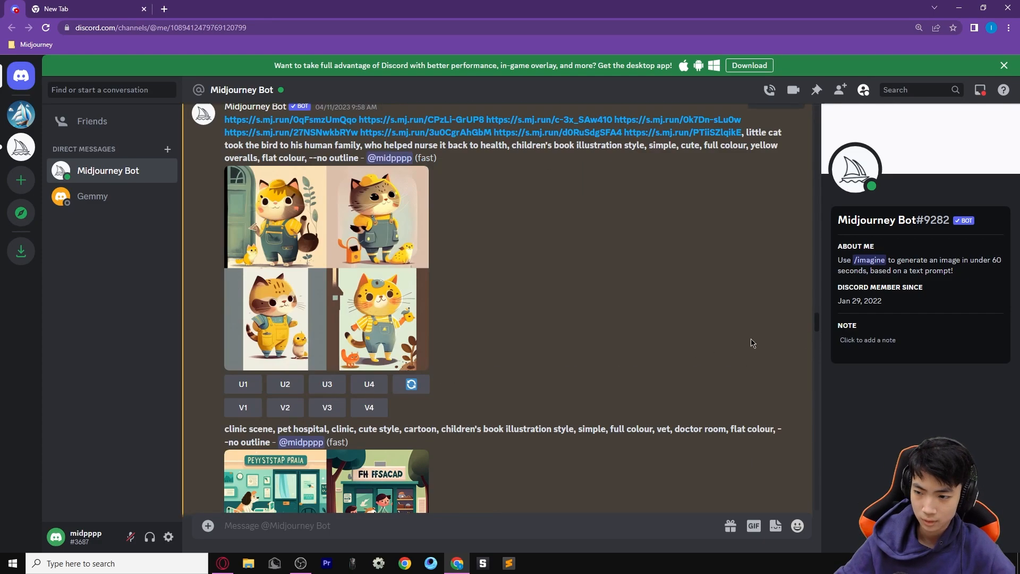
pyautogui.scroll(-10, 818, 330)
pyautogui.moveTo(817, 356); pyautogui.dragTo(810, 521)
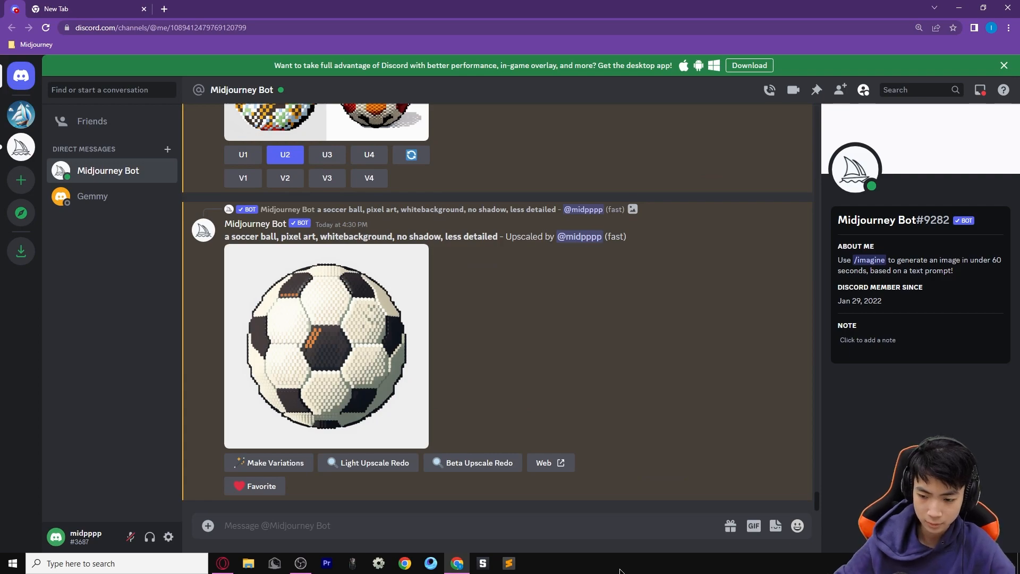
# Submit an /imagine command with the copied prompt changed to "a basketplayer, pixel art, whitebackground, no shadow, less detailed"
pyautogui.write('/')
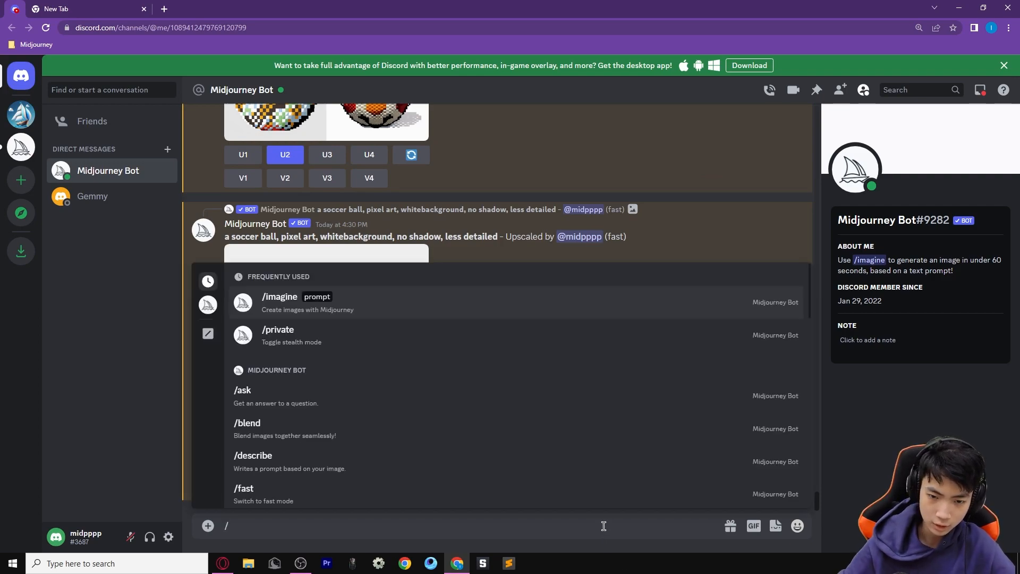
pyautogui.click(419, 306)
pyautogui.hotkey('ctrl', 'v')
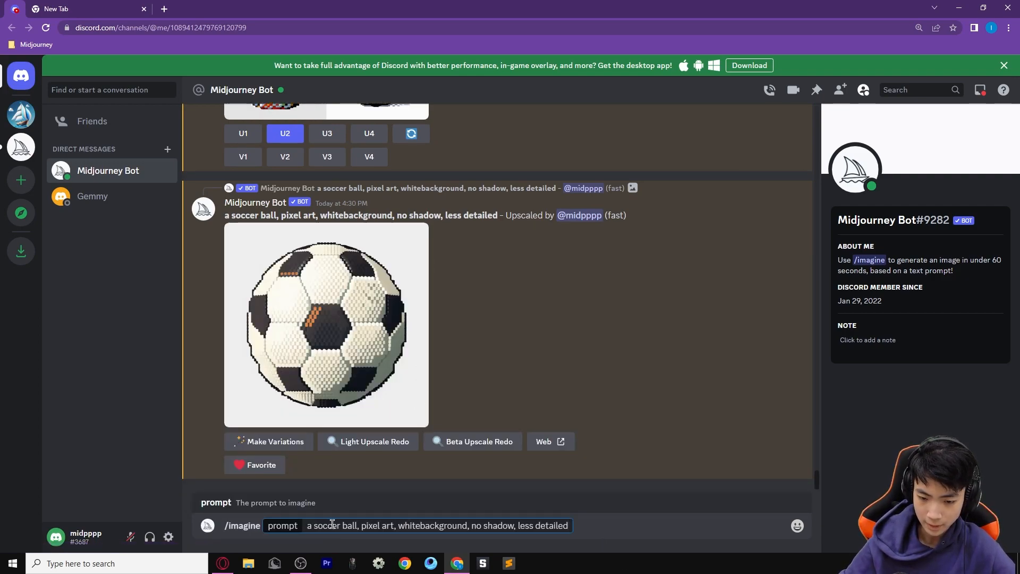
pyautogui.moveTo(358, 526); pyautogui.dragTo(302, 536)
pyautogui.write('a basketb')
pyautogui.press('BackSpace')
pyautogui.write('player')
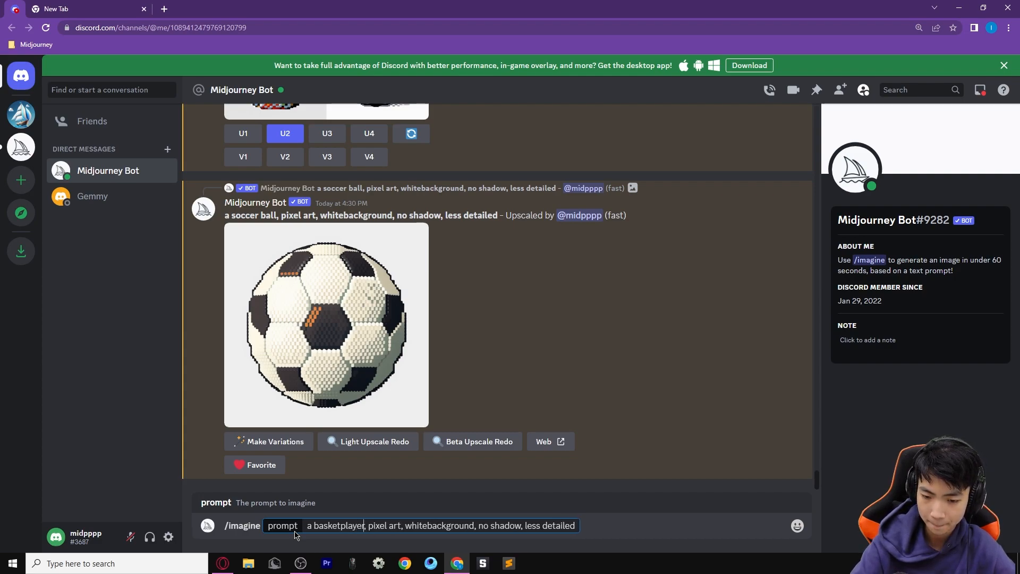
pyautogui.press('Return')
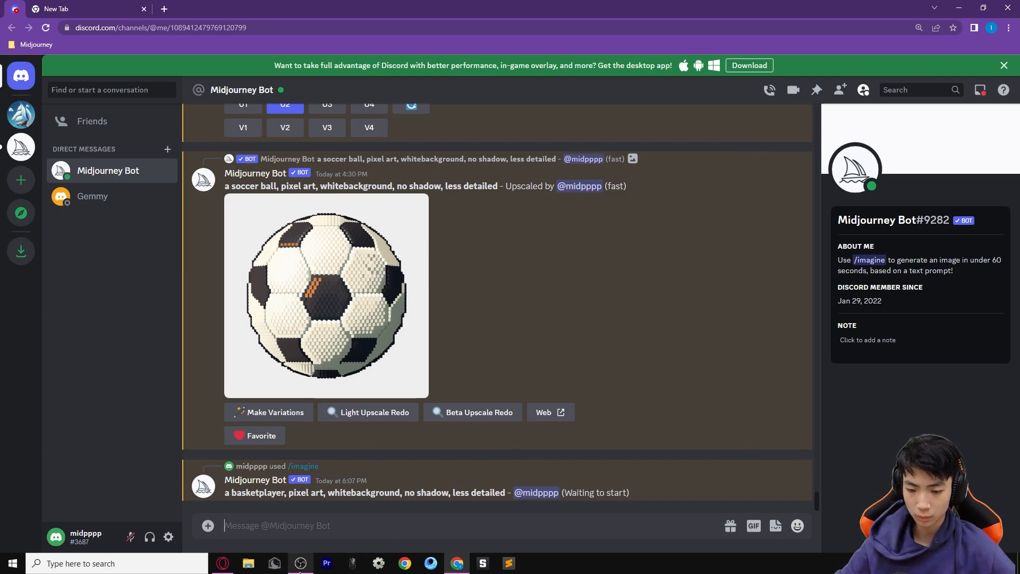
# Switch back to Construct Animate and insert a new Sprite object into Layout 1
pyautogui.click(234, 561)
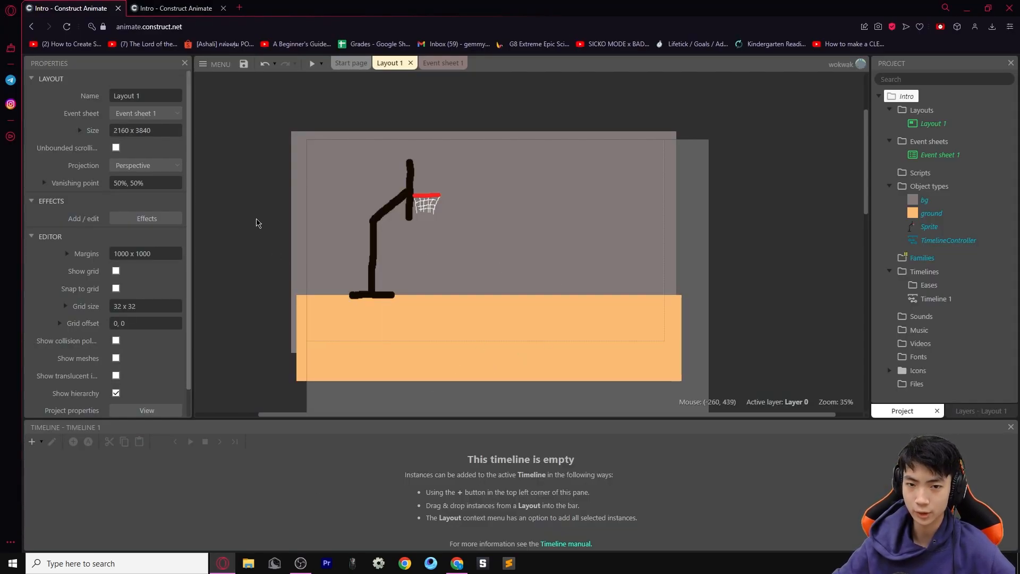
pyautogui.doubleClick(239, 171)
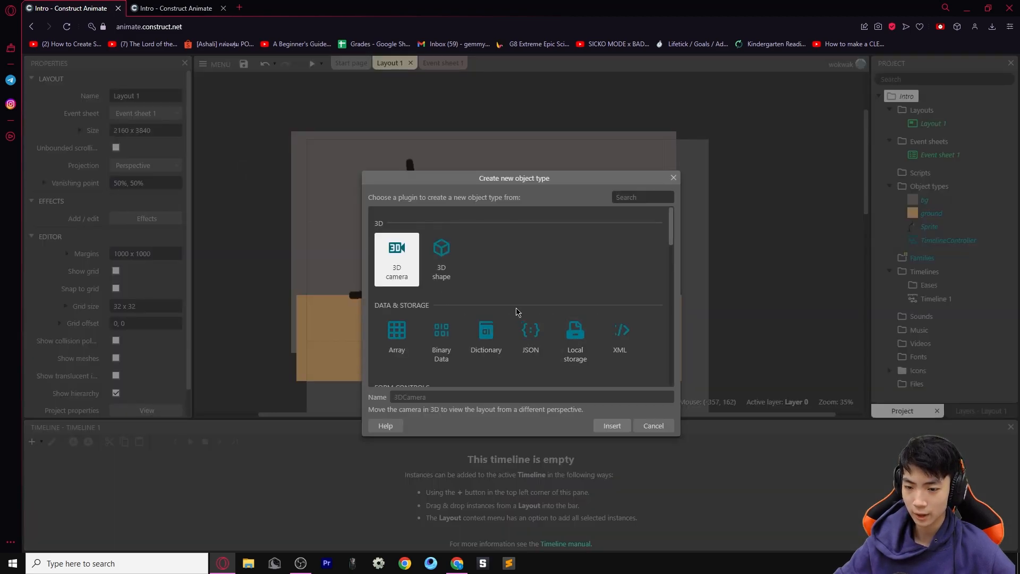
pyautogui.scroll(-5, 531, 319)
pyautogui.doubleClick(531, 336)
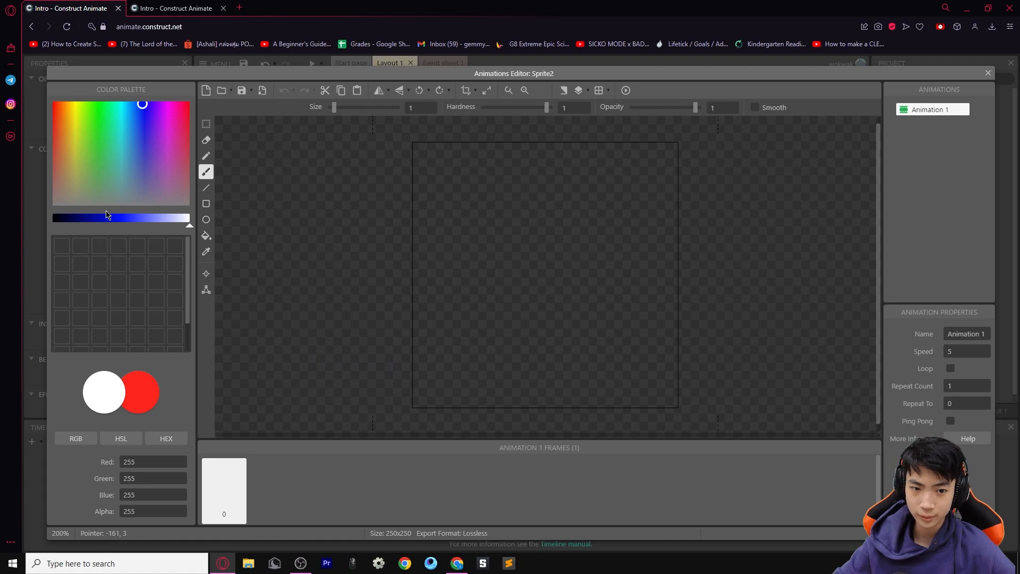
# Draw a black stick-figure player facing left with raised arms, using brush size 5
pyautogui.click(75, 218)
pyautogui.moveTo(30, 218); pyautogui.dragTo(48, 226)
pyautogui.moveTo(334, 108); pyautogui.dragTo(337, 109)
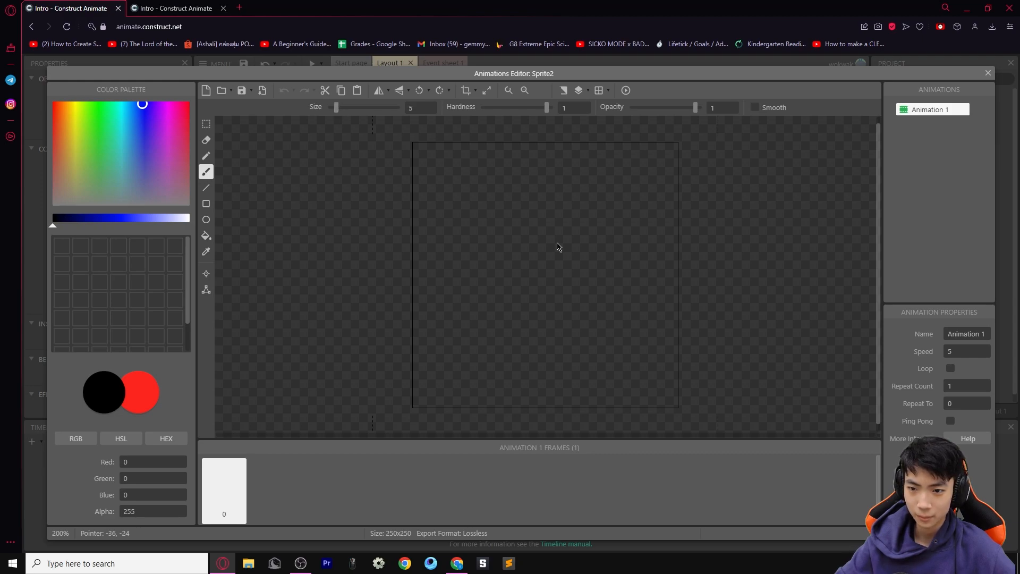
pyautogui.moveTo(494, 217)
pyautogui.mouseDown()
pyautogui.moveTo(543, 174)
pyautogui.moveTo(569, 231)
pyautogui.moveTo(523, 245)
pyautogui.moveTo(499, 208)
pyautogui.mouseUp()
pyautogui.moveTo(536, 256)
pyautogui.mouseDown()
pyautogui.moveTo(529, 353)
pyautogui.moveTo(477, 391)
pyautogui.mouseUp()
pyautogui.moveTo(526, 353); pyautogui.dragTo(556, 392)
pyautogui.moveTo(530, 297)
pyautogui.mouseDown()
pyautogui.moveTo(491, 246)
pyautogui.moveTo(529, 301)
pyautogui.moveTo(469, 250)
pyautogui.mouseUp()
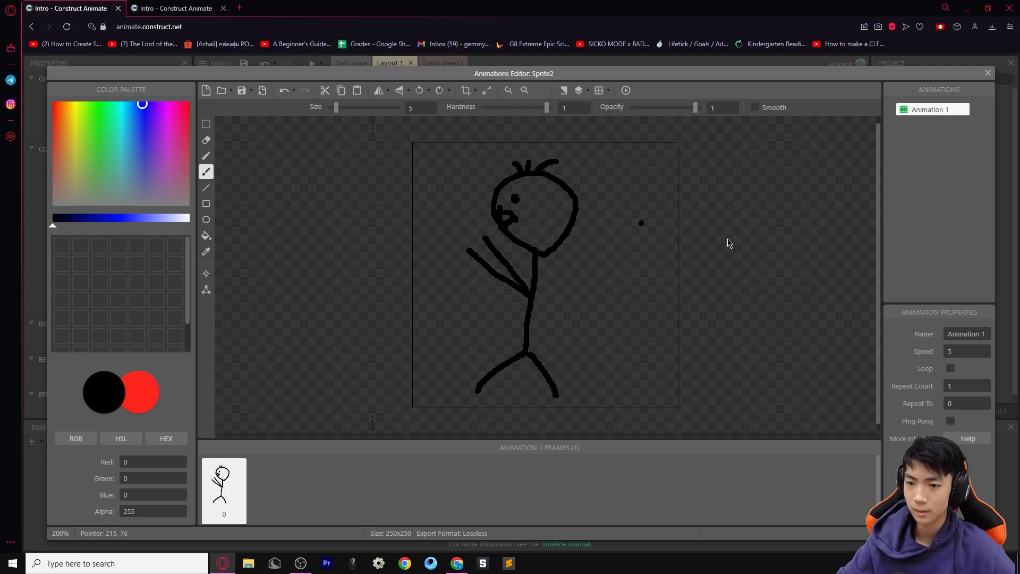
# Close the animations editor, enlarge the player sprite to about 380 x 380 and stand it on the ground at about 1184, 681
pyautogui.click(988, 73)
pyautogui.click(615, 216)
pyautogui.moveTo(531, 192); pyautogui.dragTo(583, 225)
pyautogui.click(765, 237)
pyautogui.moveTo(529, 257); pyautogui.dragTo(524, 275)
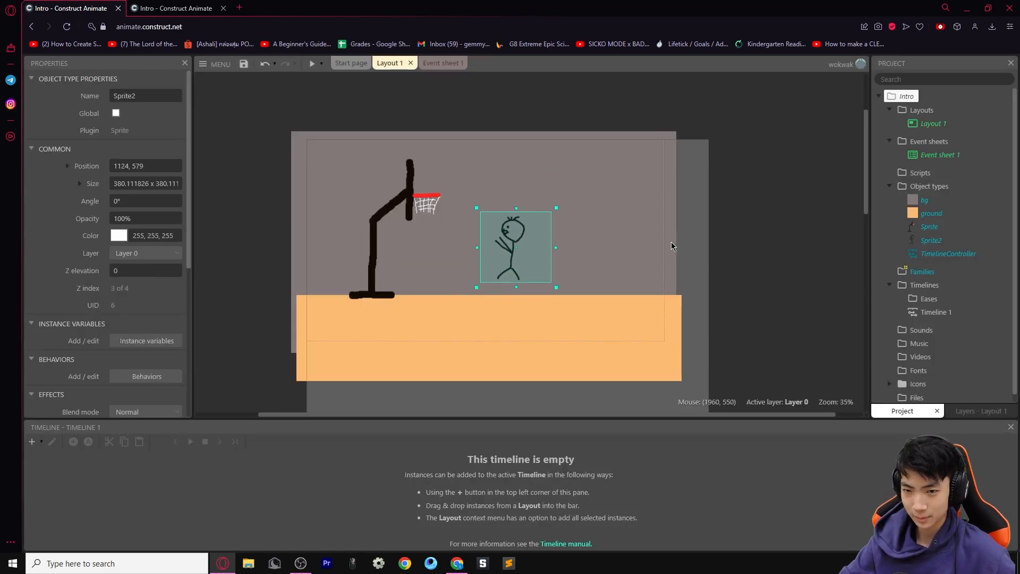
pyautogui.moveTo(529, 275); pyautogui.dragTo(540, 294)
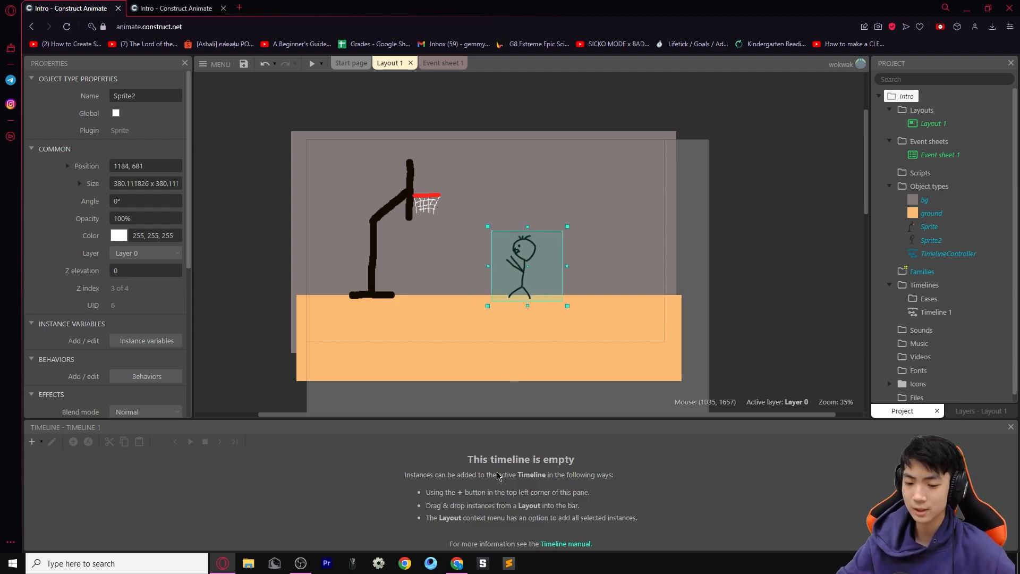
# Switch to Discord and examine the generated basketball player images at enlarged size
pyautogui.click(455, 561)
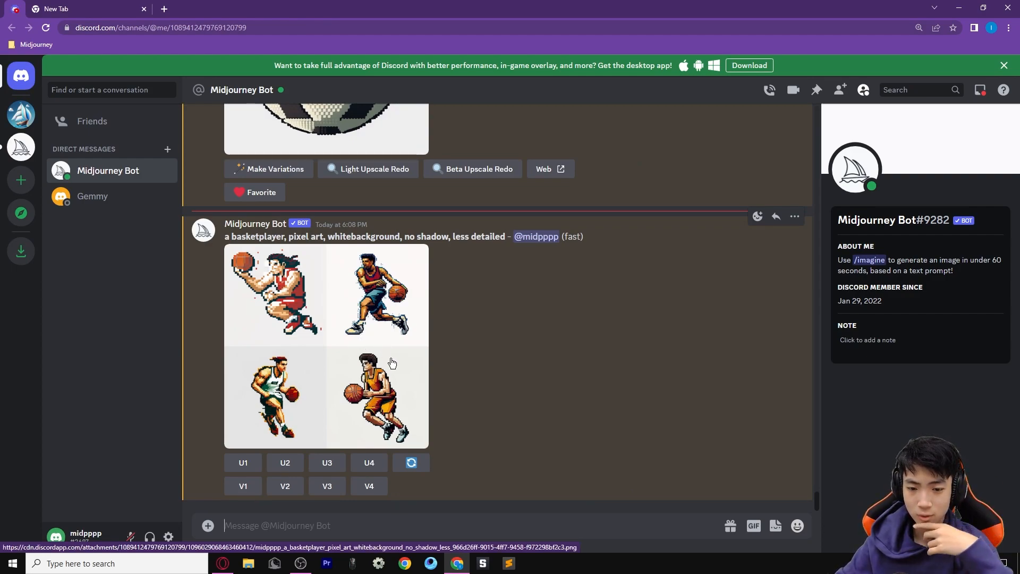
pyautogui.click(371, 368)
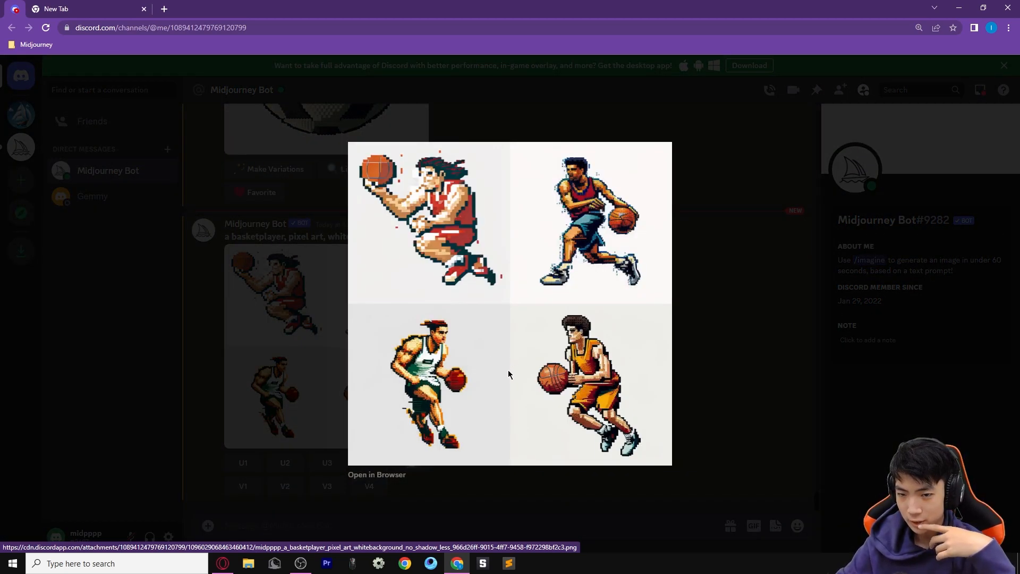
pyautogui.press('Escape')
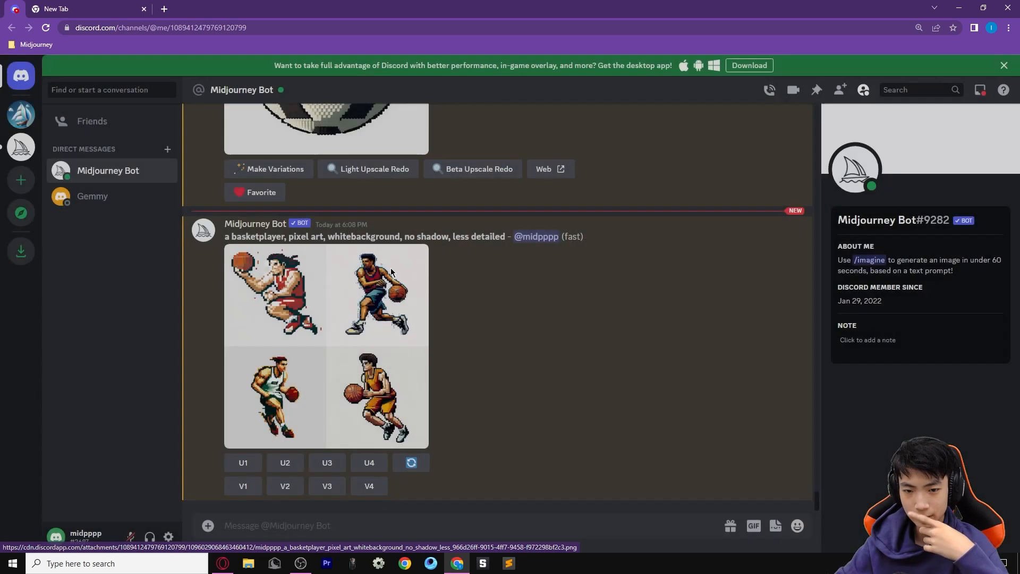
# Reuse the previous prompt to send the message "a basket player shooting a basketball, pixel art, whitebackground, no shadow, less detailed"
pyautogui.moveTo(505, 240); pyautogui.dragTo(221, 246)
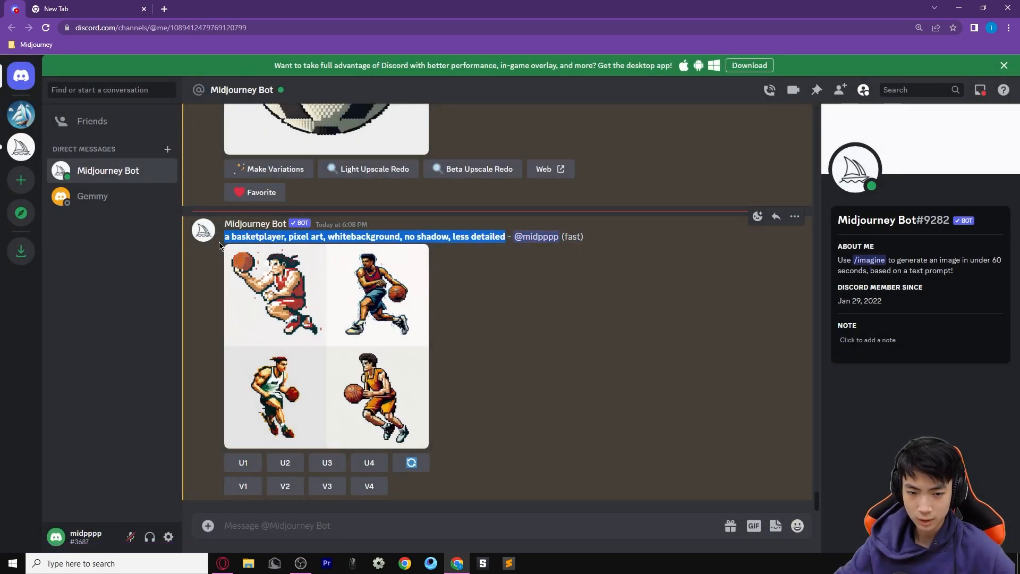
pyautogui.hotkey('ctrl', 'c')
pyautogui.click(352, 520)
pyautogui.hotkey('ctrl', 'v')
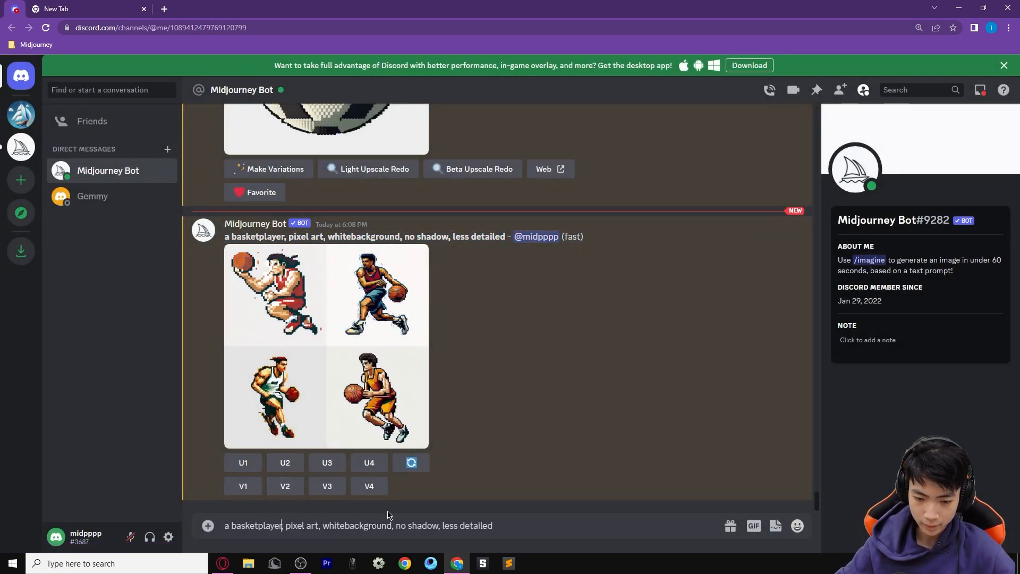
pyautogui.write('shooting')
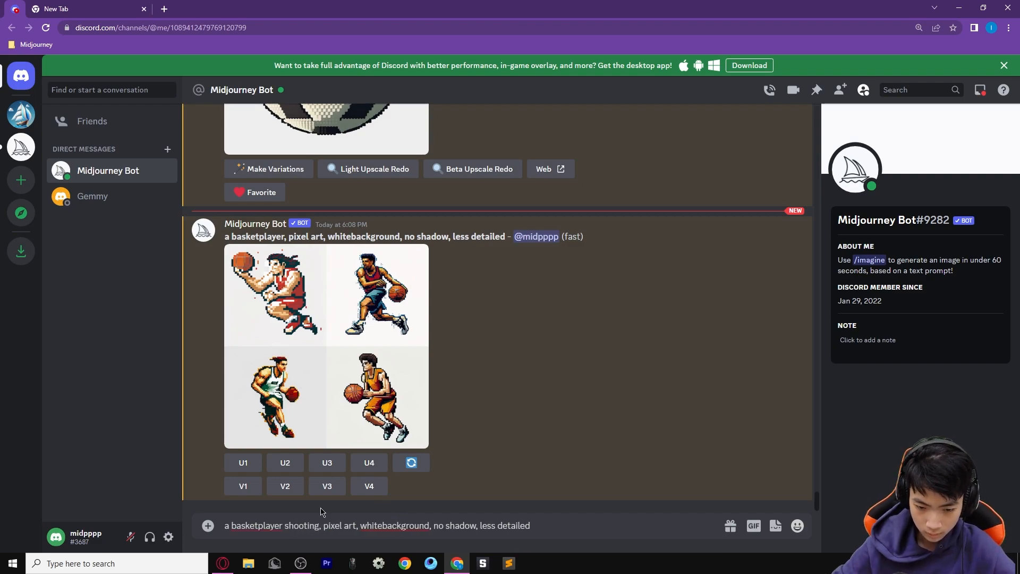
pyautogui.click(258, 525)
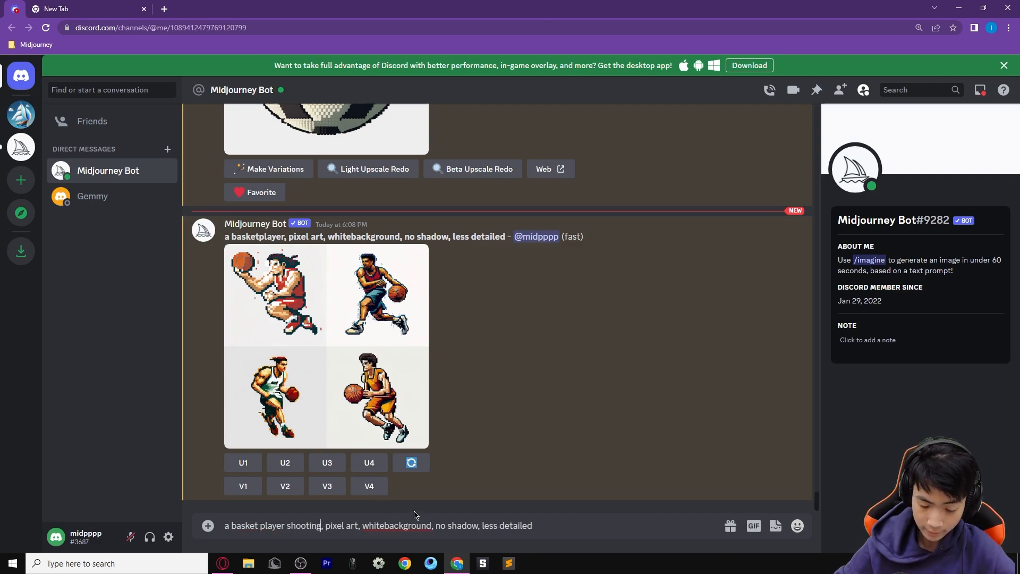
pyautogui.write('a basket')
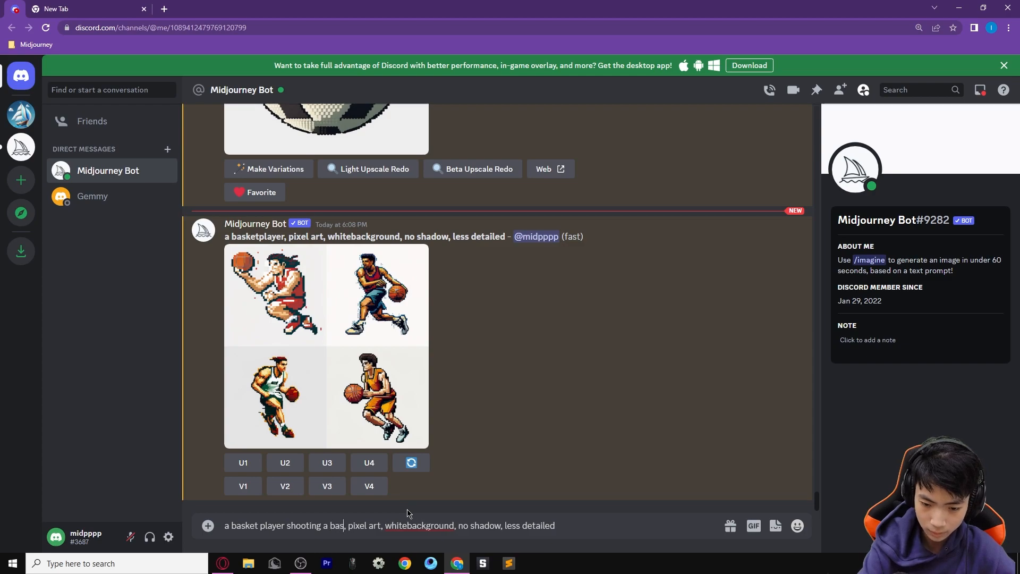
pyautogui.write('ball')
pyautogui.press('Return')
# Copy the sent prompt text and submit it to Midjourney with the /imagine command
pyautogui.tripleClick(429, 492)
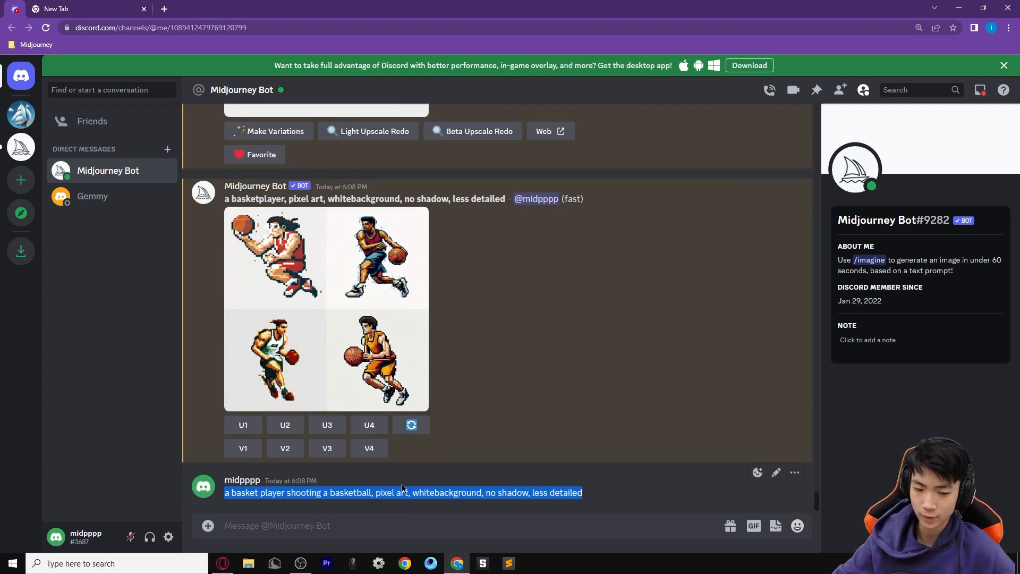
pyautogui.click(259, 520)
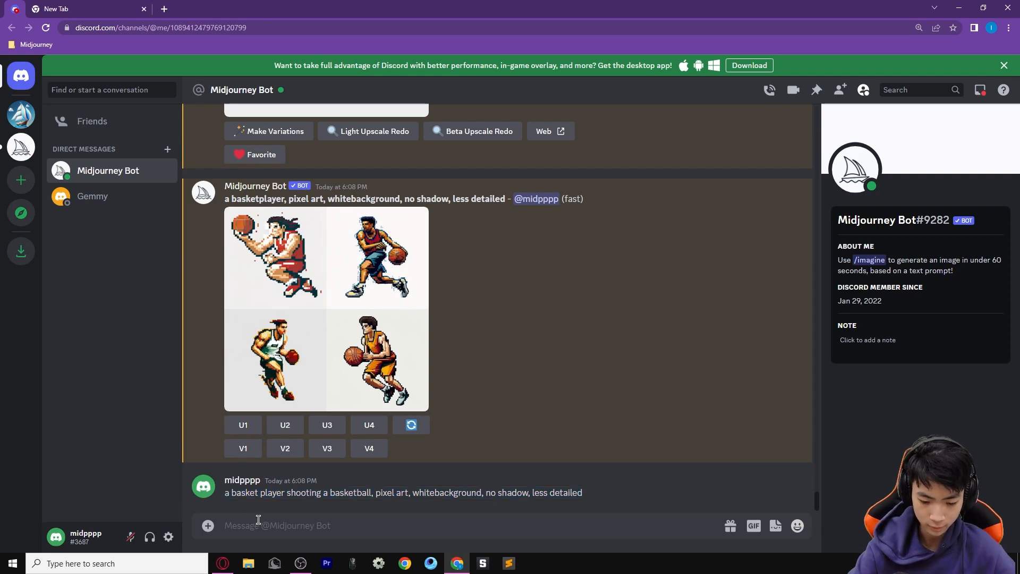
pyautogui.write('/i')
pyautogui.click(321, 266)
pyautogui.hotkey('ctrl', 'v')
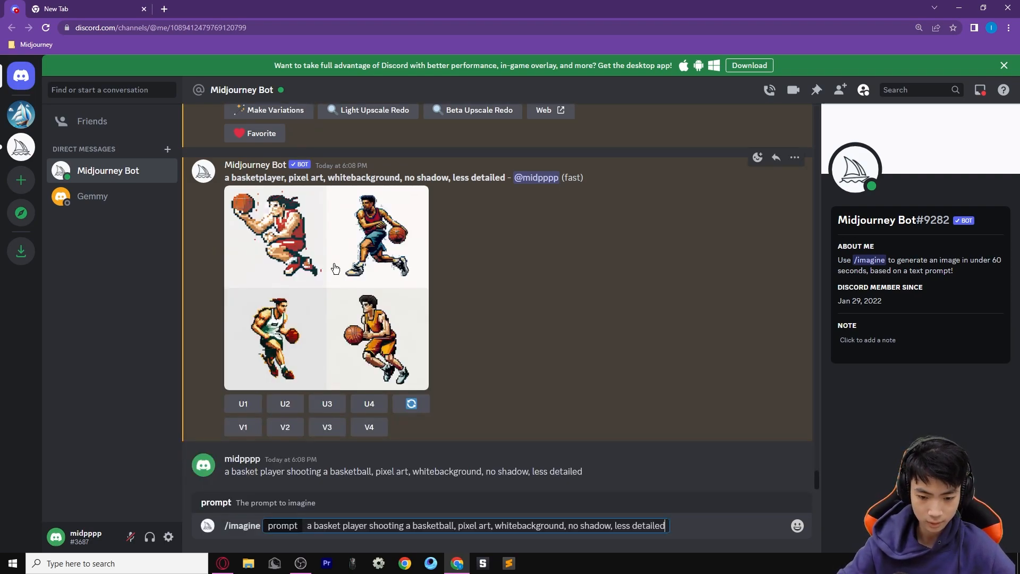
pyautogui.press('Return')
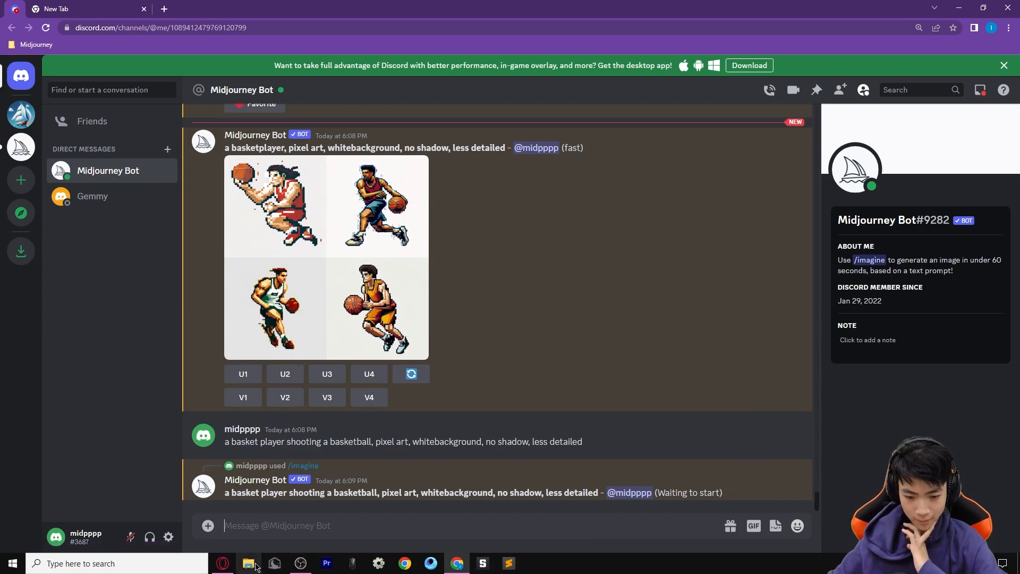
pyautogui.click(223, 564)
pyautogui.moveTo(528, 285); pyautogui.dragTo(544, 274)
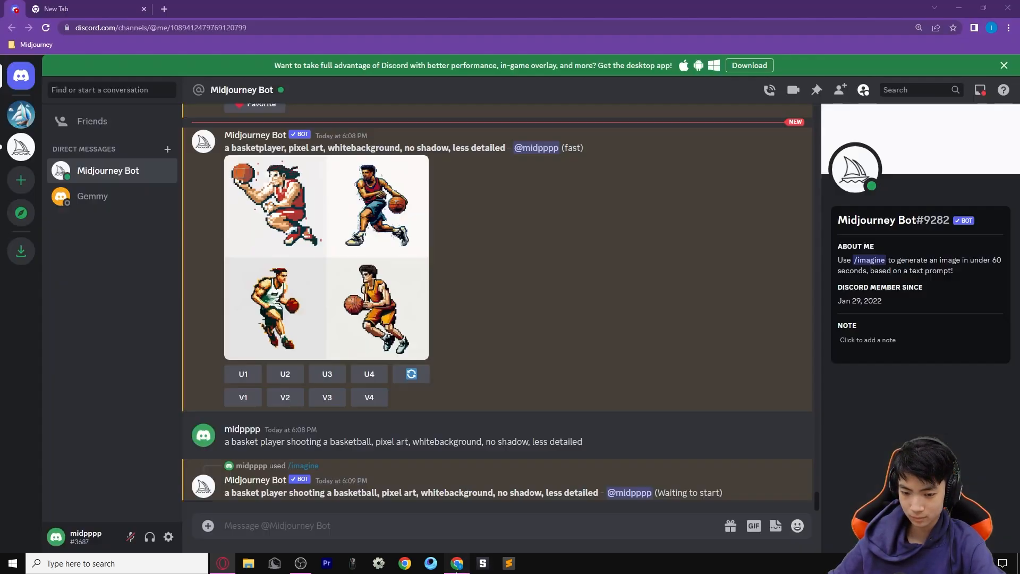
pyautogui.click(457, 564)
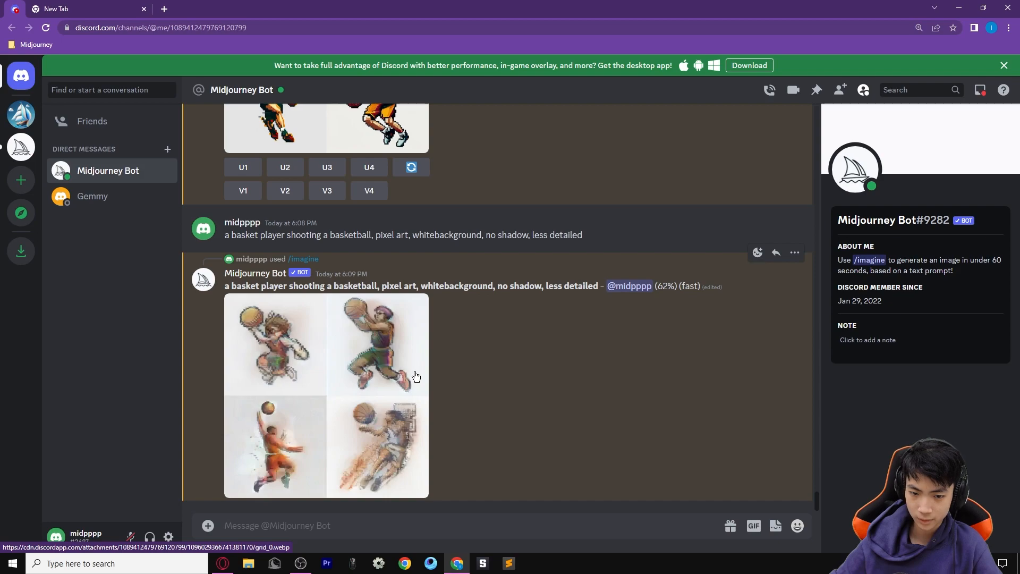
# Examine the generated images of the shooting basketball player at enlarged size
pyautogui.click(383, 354)
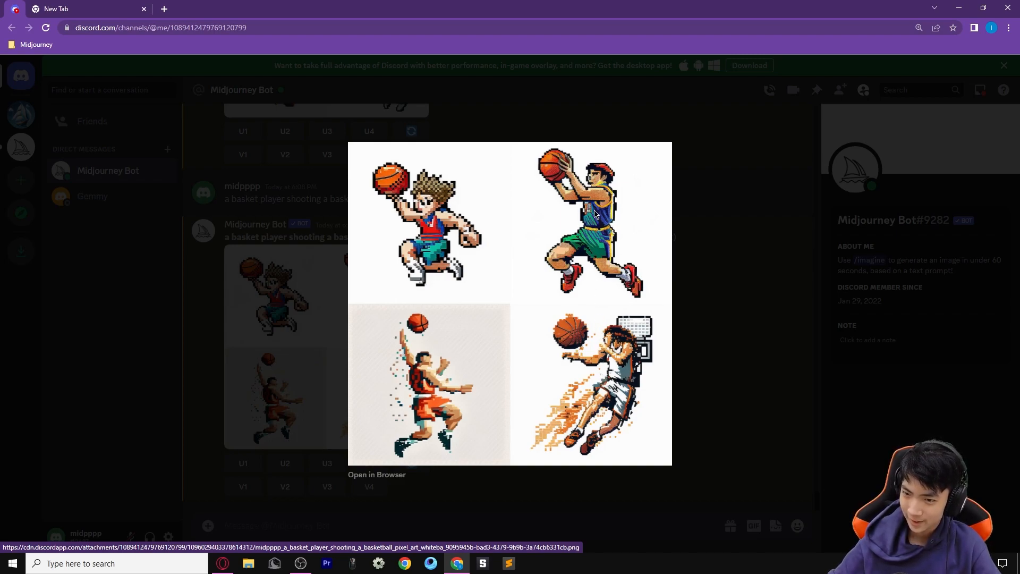
pyautogui.click(712, 222)
pyautogui.click(372, 341)
pyautogui.click(688, 323)
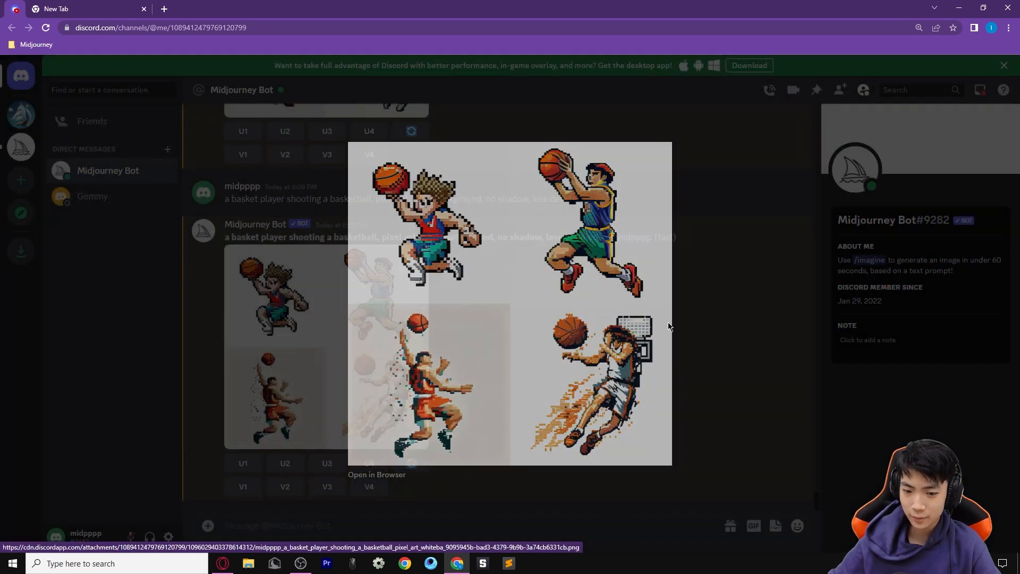
pyautogui.click(343, 375)
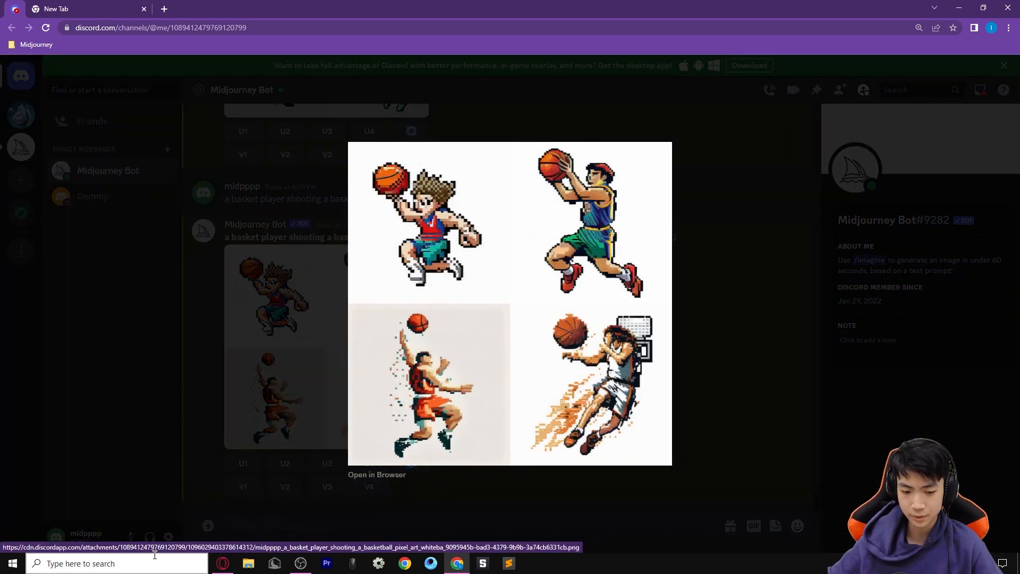
# Launch ShareX and capture a region screenshot of the player in the blue jersey and green shorts from the enlarged grid
pyautogui.click(154, 563)
pyautogui.write('s')
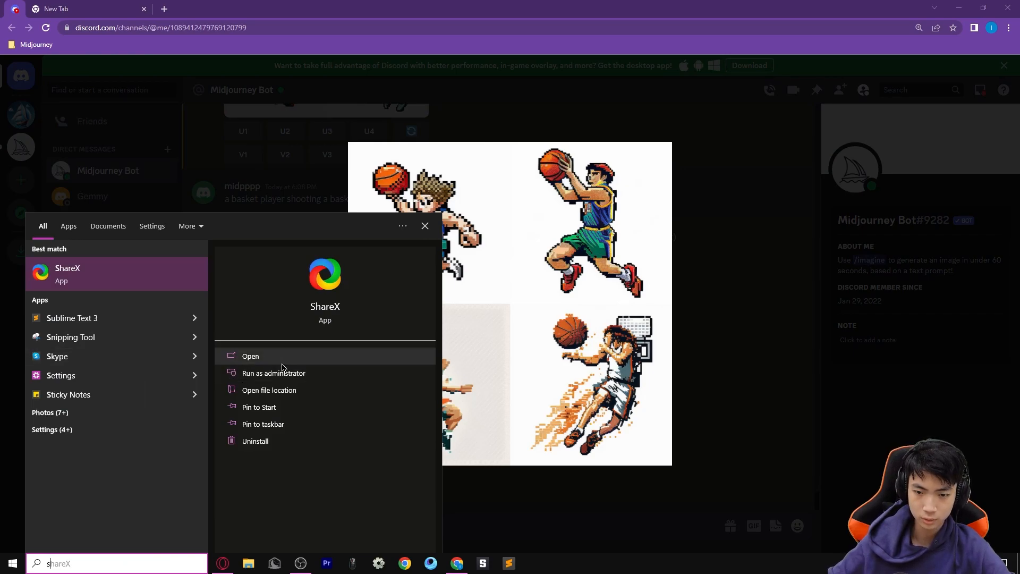
pyautogui.click(234, 372)
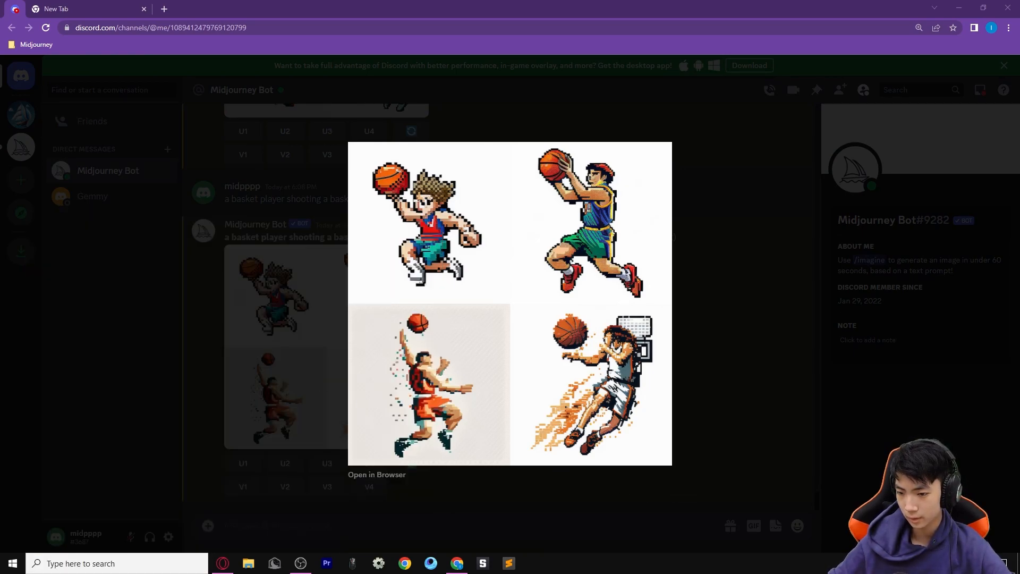
pyautogui.click(766, 474)
pyautogui.click(372, 350)
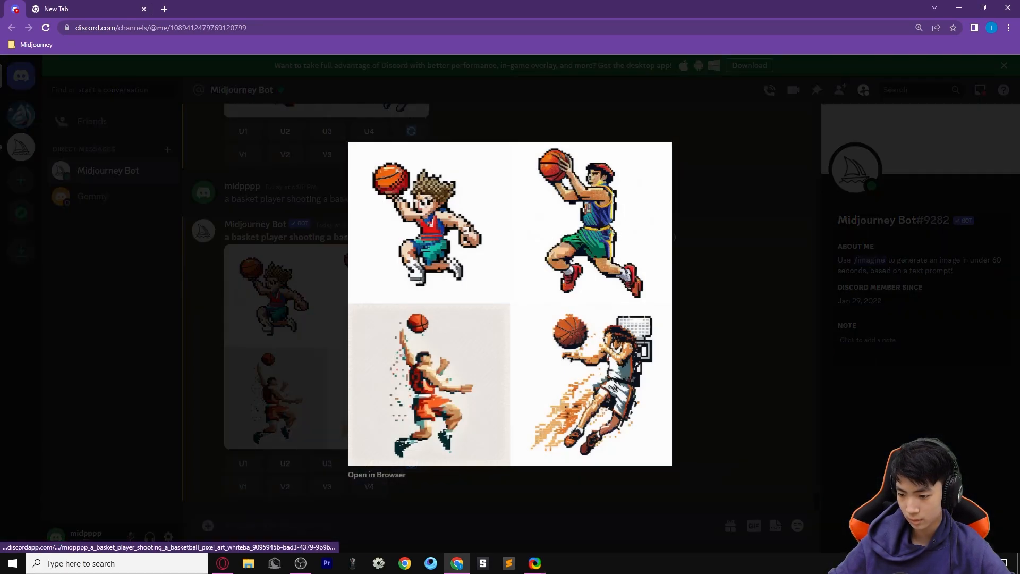
pyautogui.press('Print')
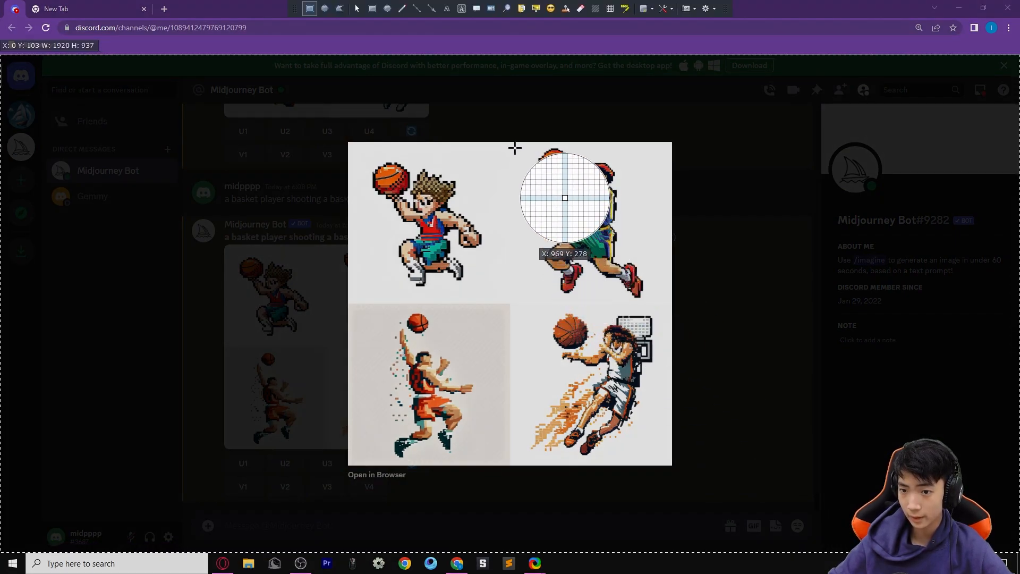
pyautogui.moveTo(516, 145); pyautogui.dragTo(663, 309)
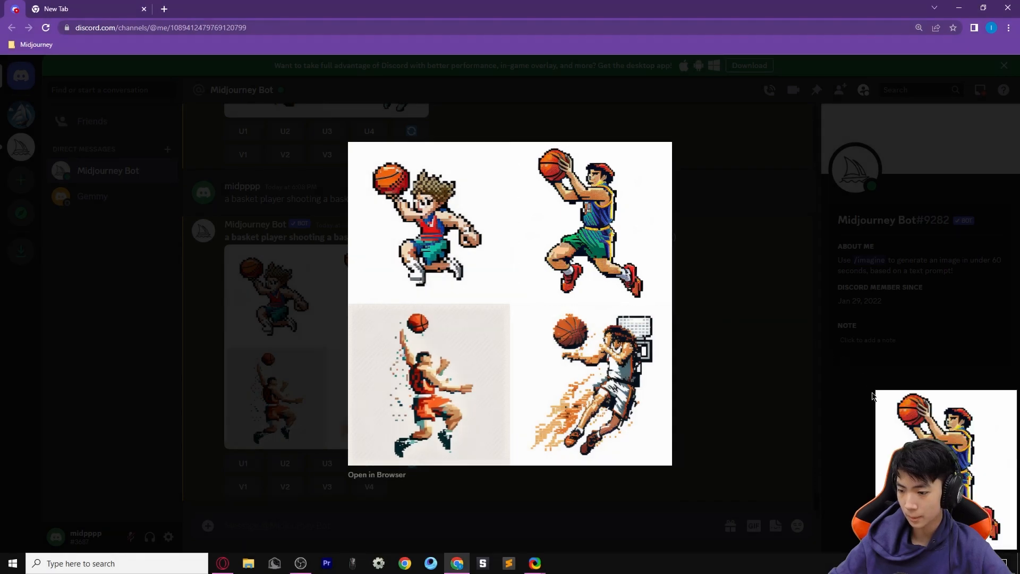
# Close the enlarged image, search the web for "bg remover" in the other browser tab and open remove.bg
pyautogui.click(732, 324)
pyautogui.click(113, 13)
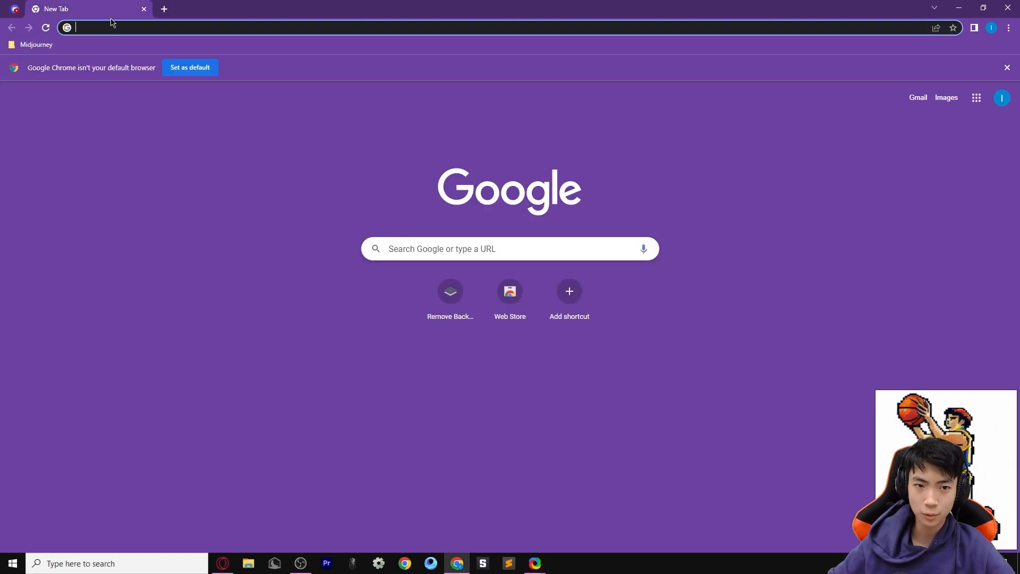
pyautogui.write('bg remover')
pyautogui.press('Return')
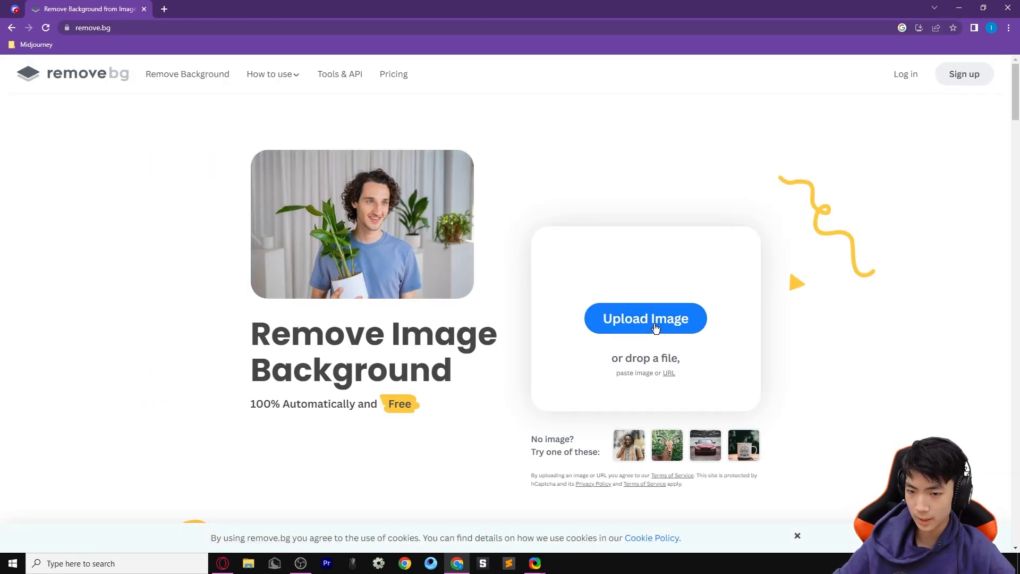
# Upload the captured player screenshot chrome_ciLeqGZO67.png from ShareX to remove.bg and download the image without its background
pyautogui.press('ctrl+Print')
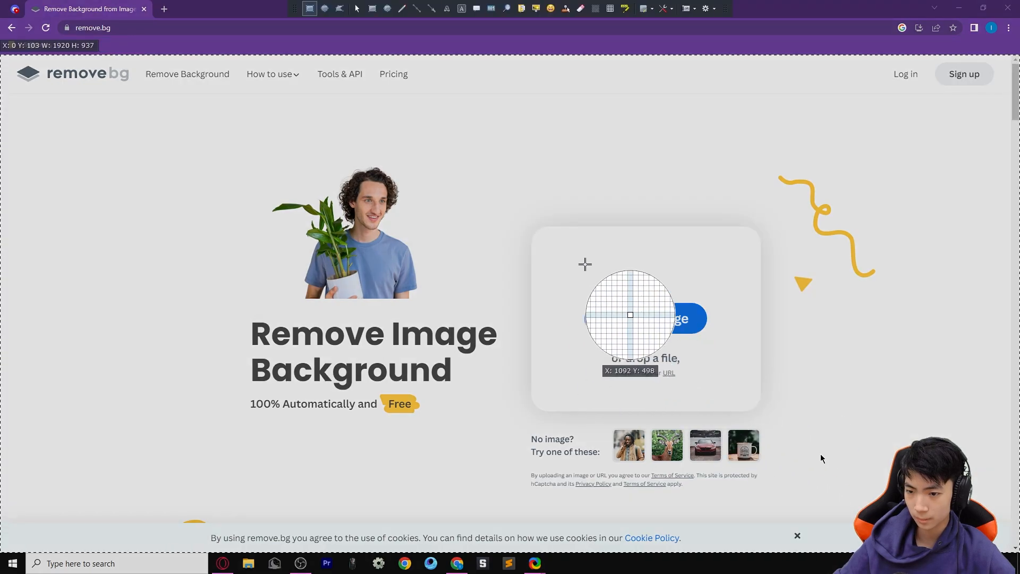
pyautogui.press('Escape')
pyautogui.rightClick(890, 567)
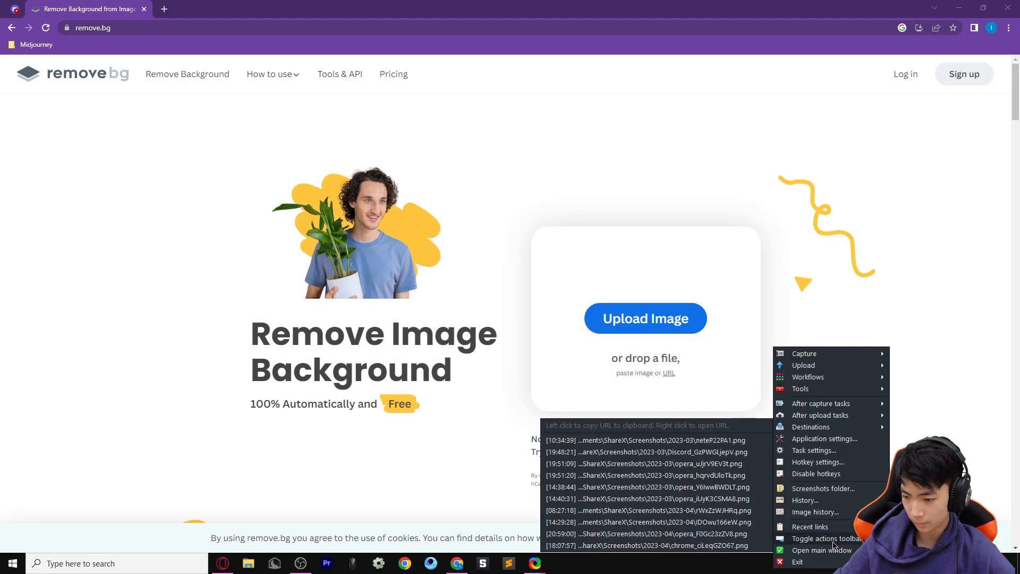
pyautogui.click(816, 550)
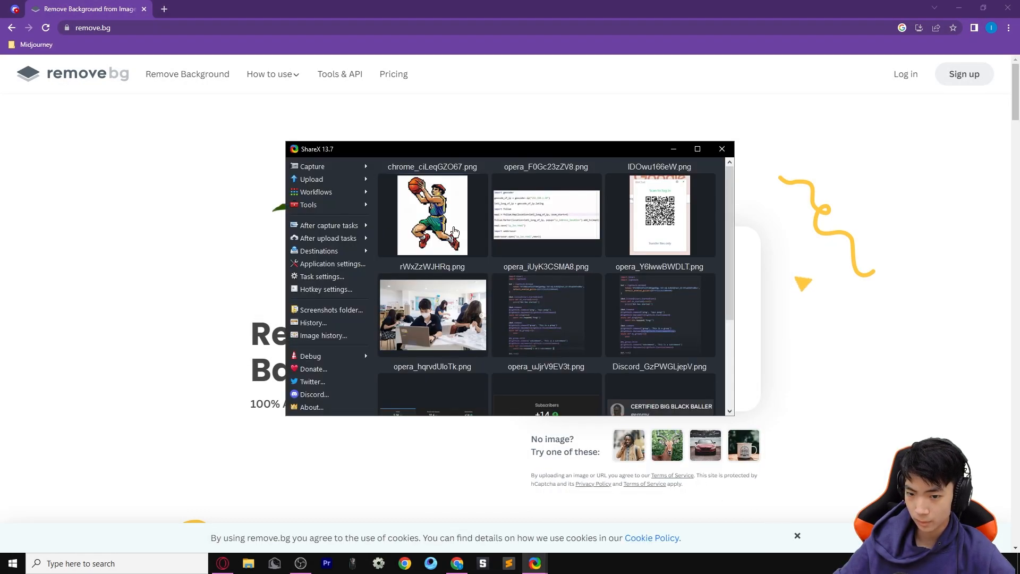
pyautogui.moveTo(433, 215); pyautogui.dragTo(787, 361)
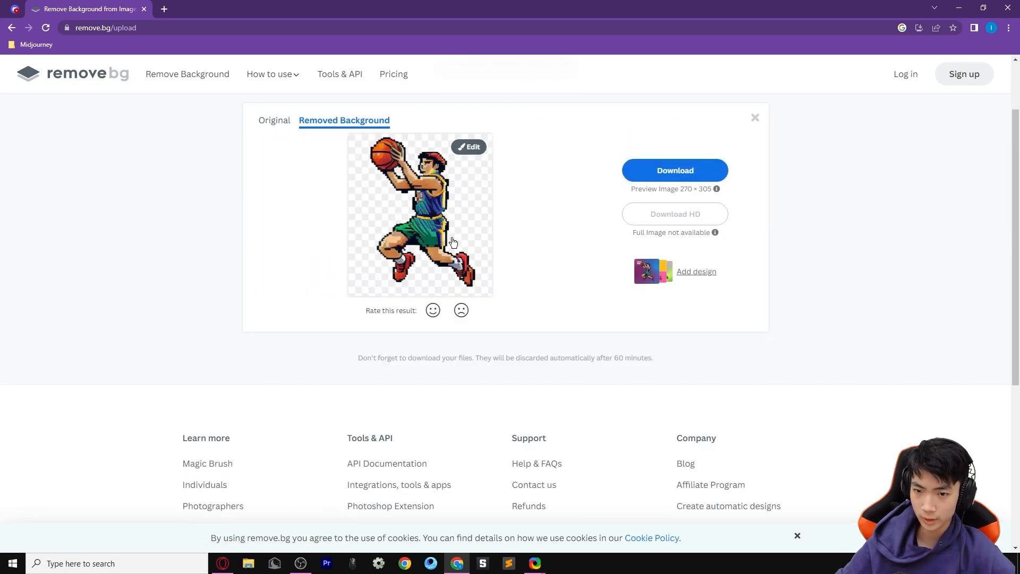
pyautogui.click(685, 171)
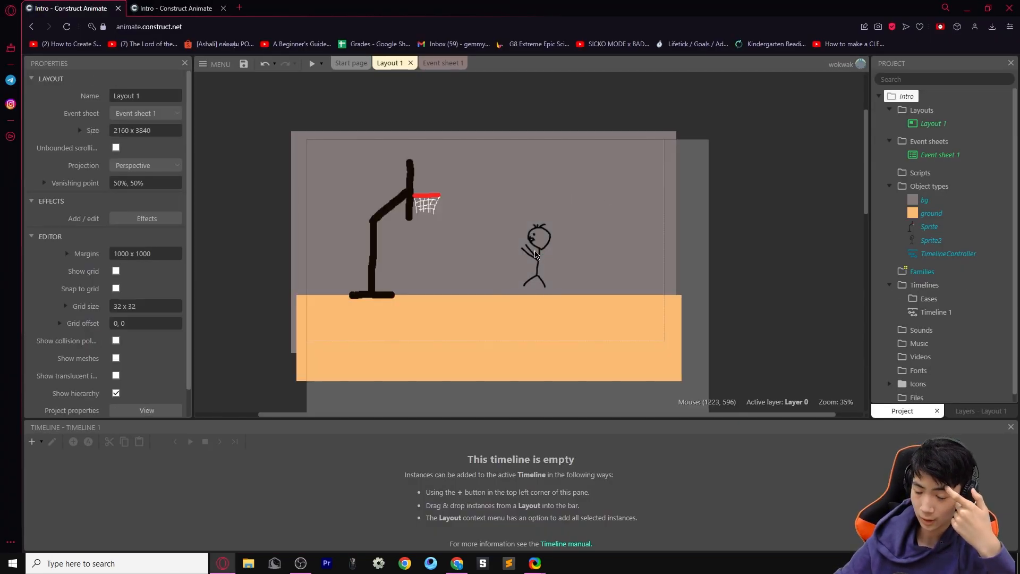
# Delete the stick-figure player from Layout 1 and remove its Sprite2 object type from the project
pyautogui.click(536, 255)
pyautogui.press('Delete')
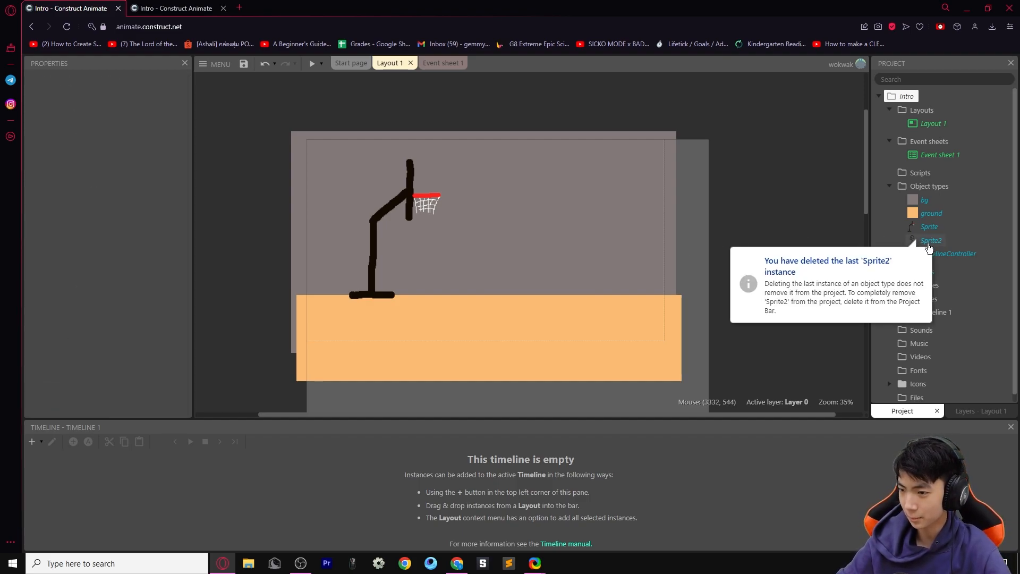
pyautogui.click(928, 243)
pyautogui.press('Delete')
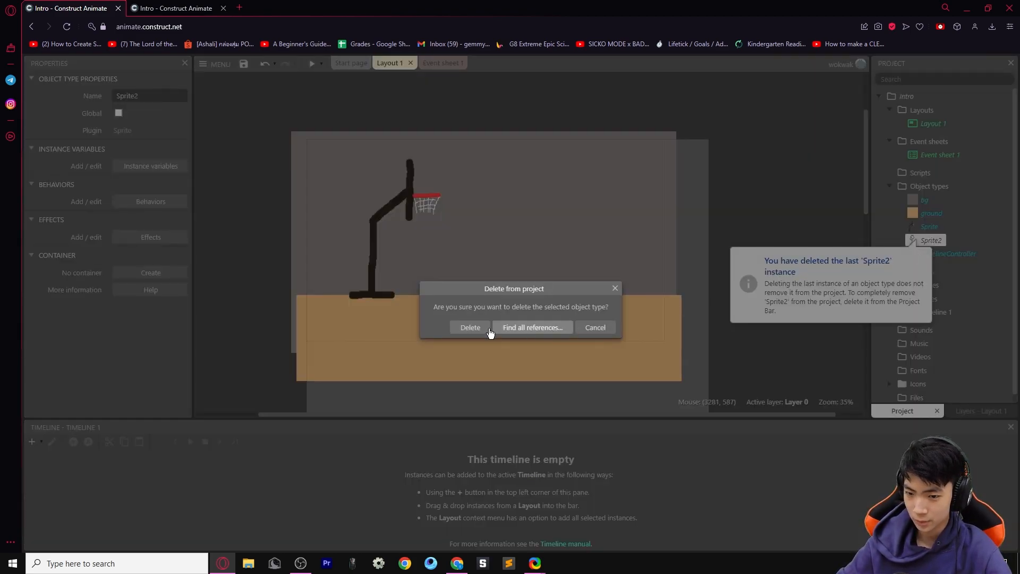
pyautogui.click(475, 330)
# Rename the basketball hoop's Sprite object type as hoop
pyautogui.click(930, 228)
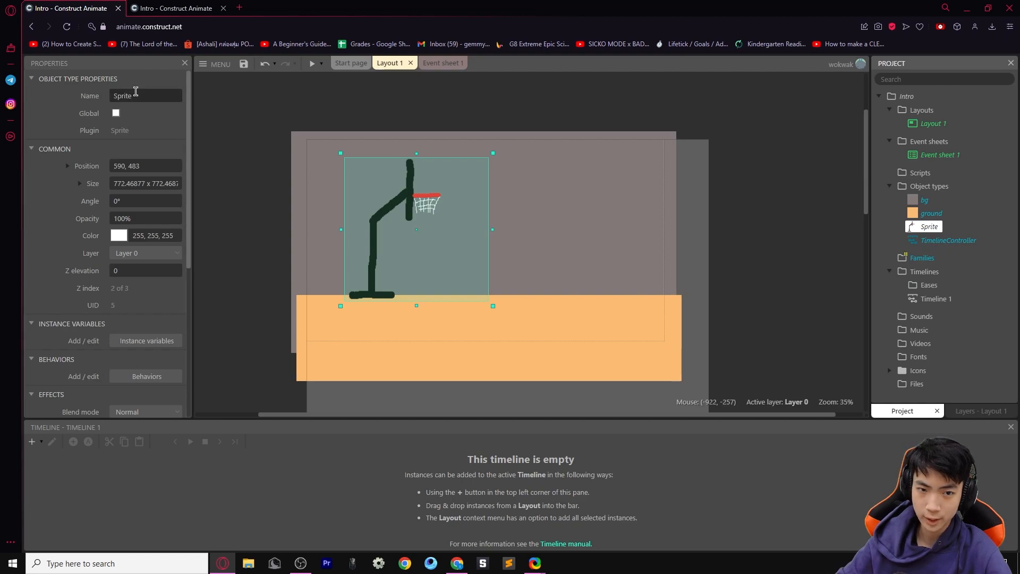
pyautogui.doubleClick(139, 96)
pyautogui.write('hoop')
pyautogui.press('Return')
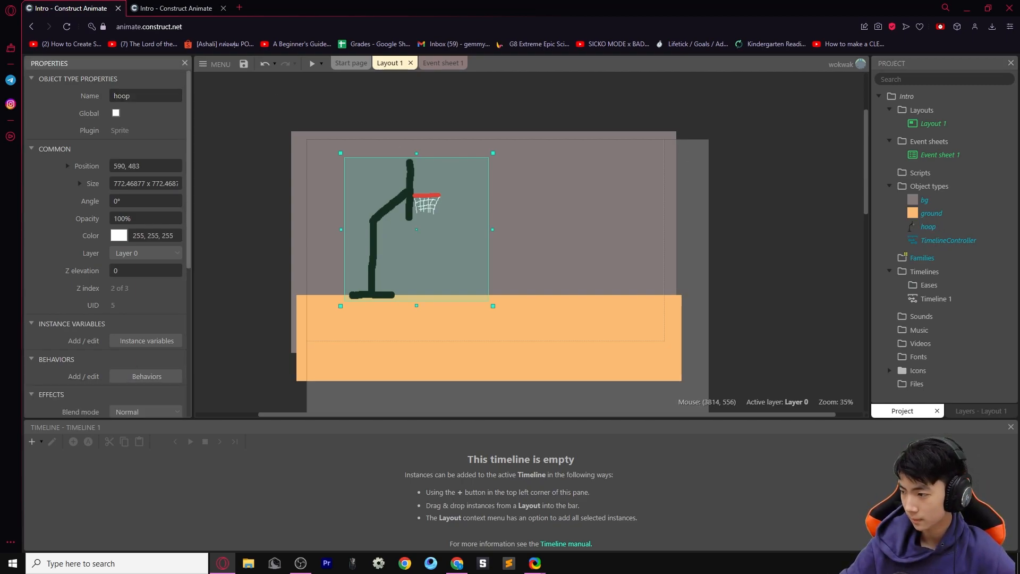
# Import the downloaded pixel-art player image into Layout 1 as a sprite on the ground at about 1309, 704
pyautogui.moveTo(907, 451); pyautogui.dragTo(553, 274)
pyautogui.click(748, 221)
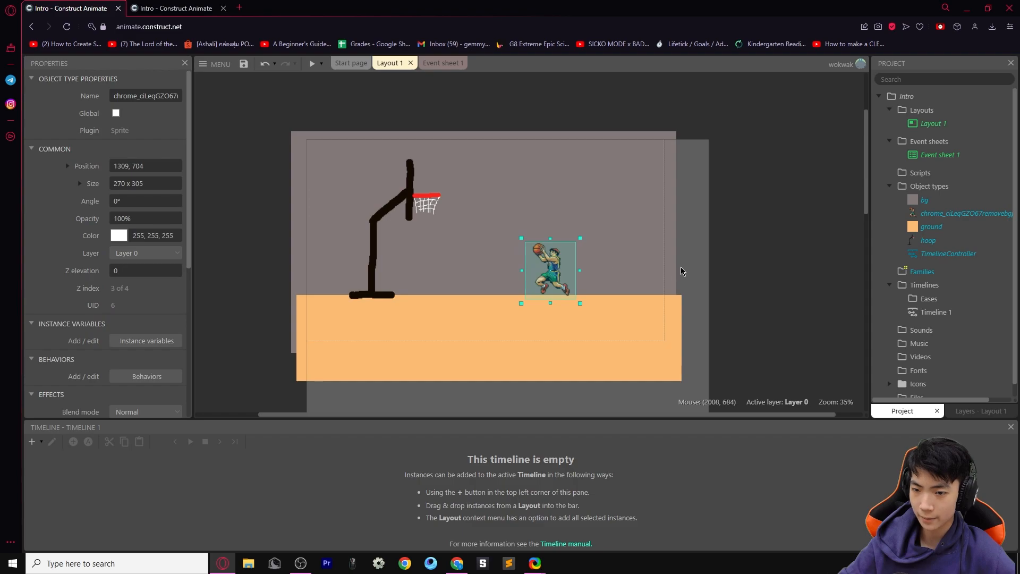
pyautogui.click(724, 266)
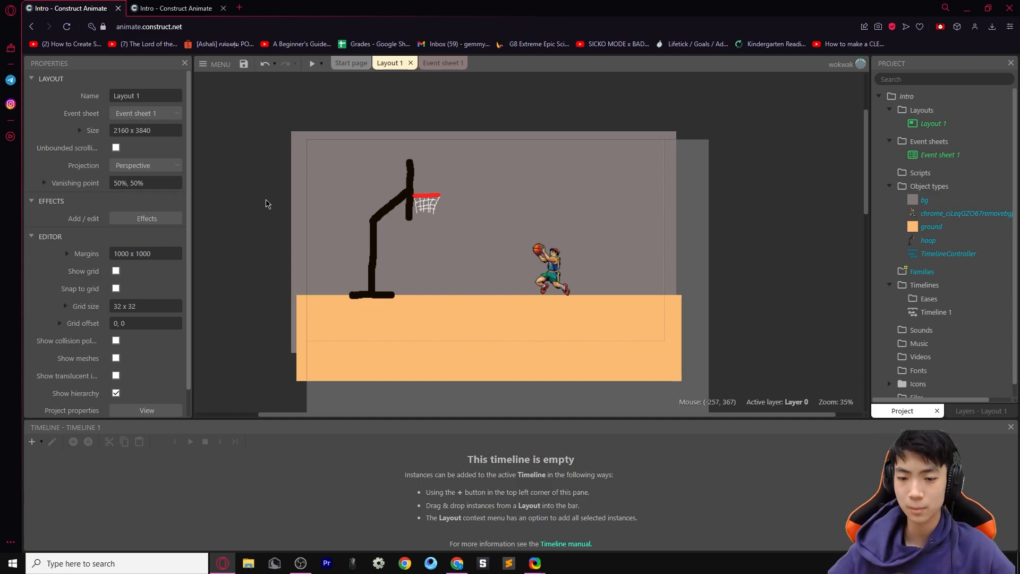
pyautogui.doubleClick(247, 209)
pyautogui.scroll(-5, 563, 340)
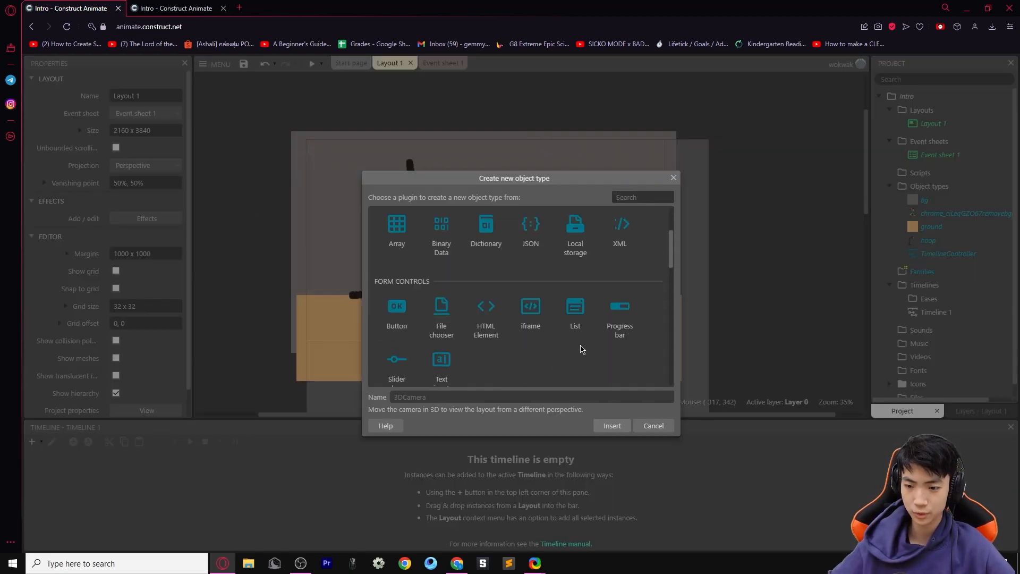
pyautogui.click(654, 426)
# Rename the imported pixel-art basketball player sprite as player
pyautogui.click(551, 269)
pyautogui.click(148, 96)
pyautogui.write('player')
pyautogui.press('Return')
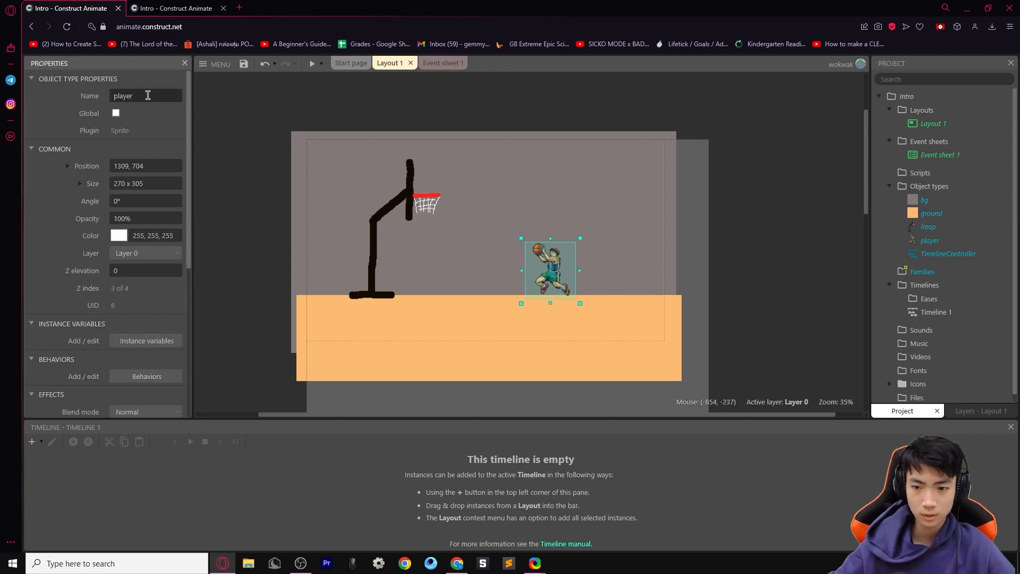
# Insert a new Sprite object in Layout 1 between the hoop and the player
pyautogui.doubleClick(274, 227)
pyautogui.scroll(-5, 567, 303)
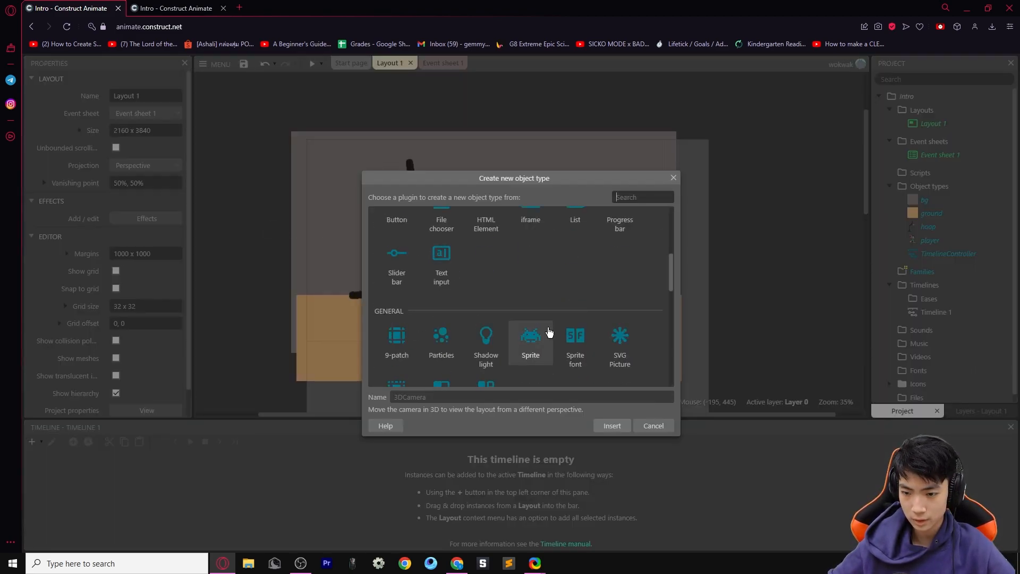
pyautogui.doubleClick(531, 334)
pyautogui.click(493, 230)
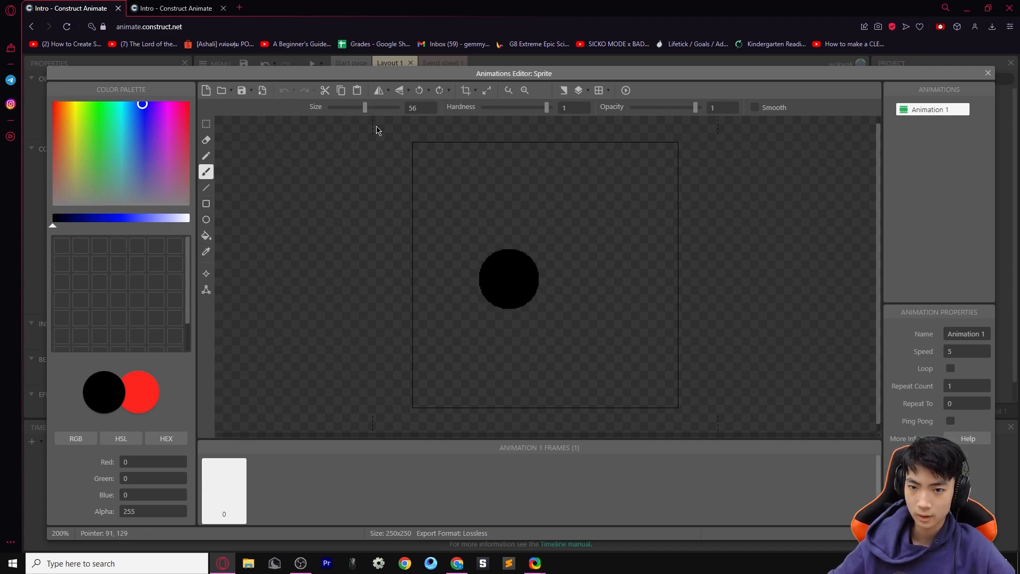
# Paint a solid orange disc (RGB 246, 130, 28) in the centre of the new sprite's image with a size 197 brush
pyautogui.moveTo(365, 108)
pyautogui.mouseDown()
pyautogui.moveTo(392, 113)
pyautogui.moveTo(377, 108)
pyautogui.mouseUp()
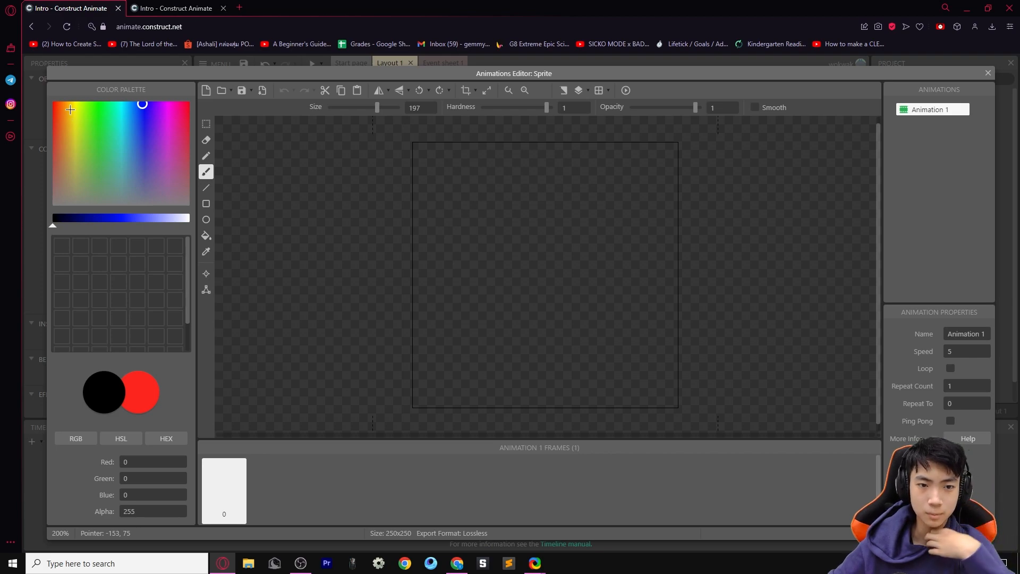
pyautogui.click(65, 102)
pyautogui.click(121, 219)
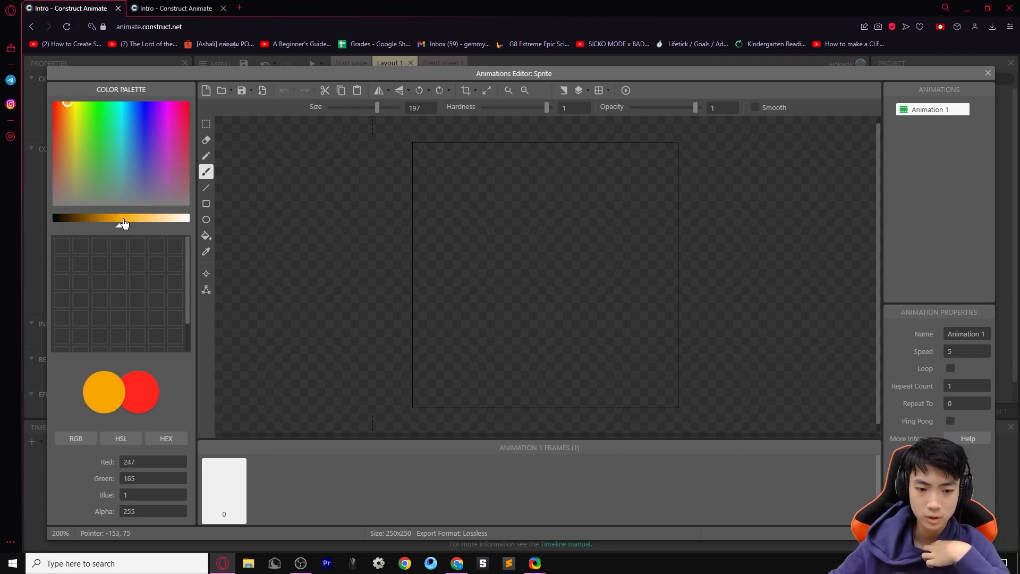
pyautogui.moveTo(68, 101); pyautogui.dragTo(63, 108)
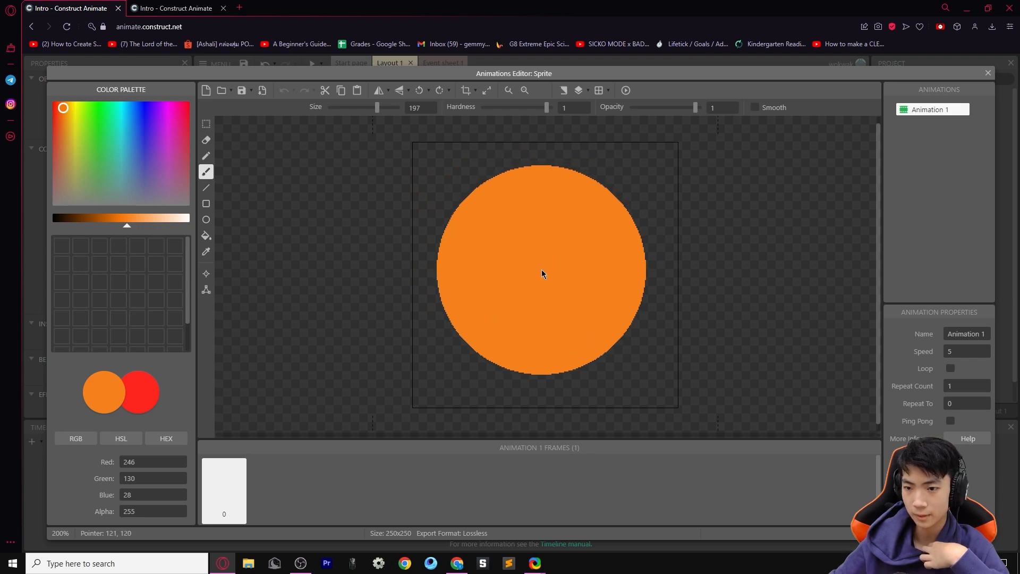
pyautogui.click(544, 269)
# Draw one curved horizontal and three vertical basketball seams across the orange disc in dark brown (RGB 28, 13, 1) with a size 9 brush
pyautogui.click(104, 218)
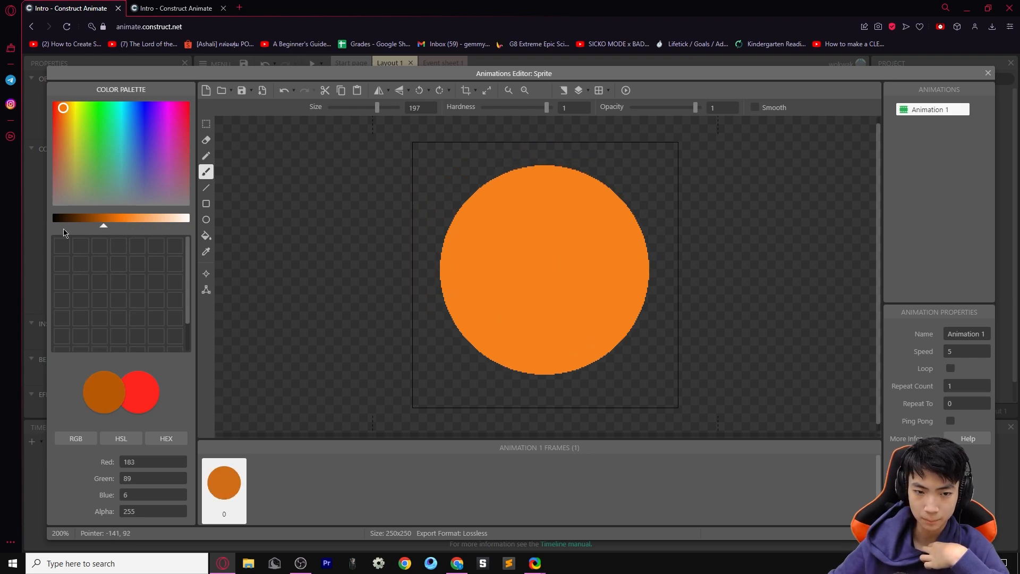
pyautogui.moveTo(81, 224); pyautogui.dragTo(55, 223)
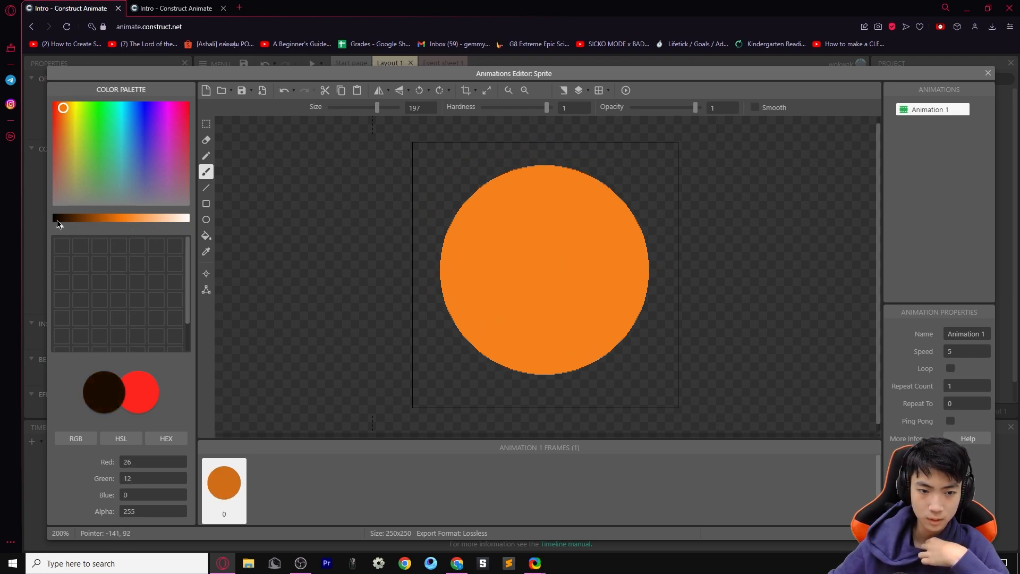
pyautogui.moveTo(377, 108); pyautogui.dragTo(365, 109)
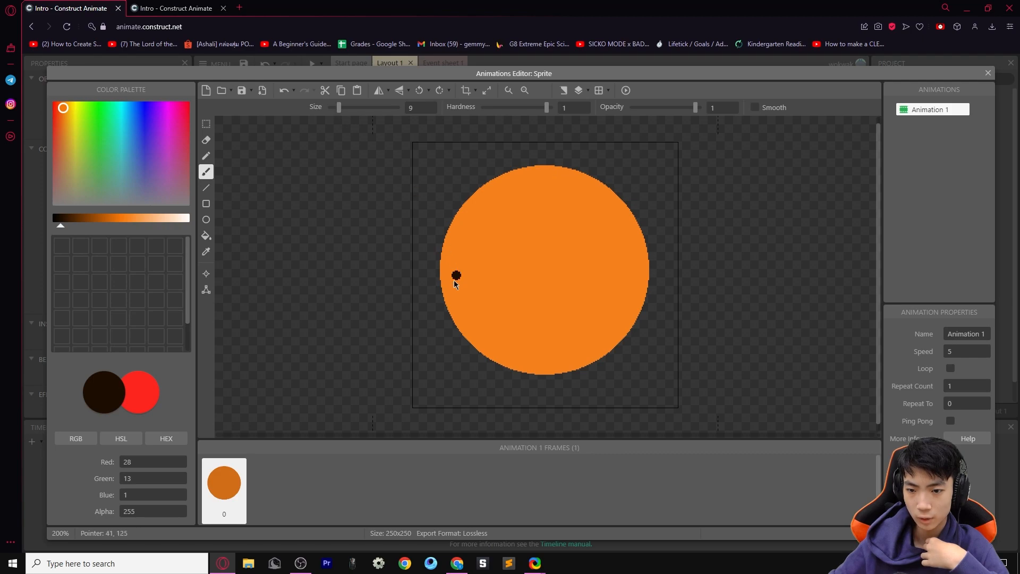
pyautogui.moveTo(448, 300)
pyautogui.mouseDown()
pyautogui.moveTo(481, 265)
pyautogui.moveTo(524, 251)
pyautogui.moveTo(640, 282)
pyautogui.mouseUp()
pyautogui.moveTo(485, 190)
pyautogui.mouseDown()
pyautogui.moveTo(501, 240)
pyautogui.moveTo(496, 310)
pyautogui.moveTo(478, 342)
pyautogui.mouseUp()
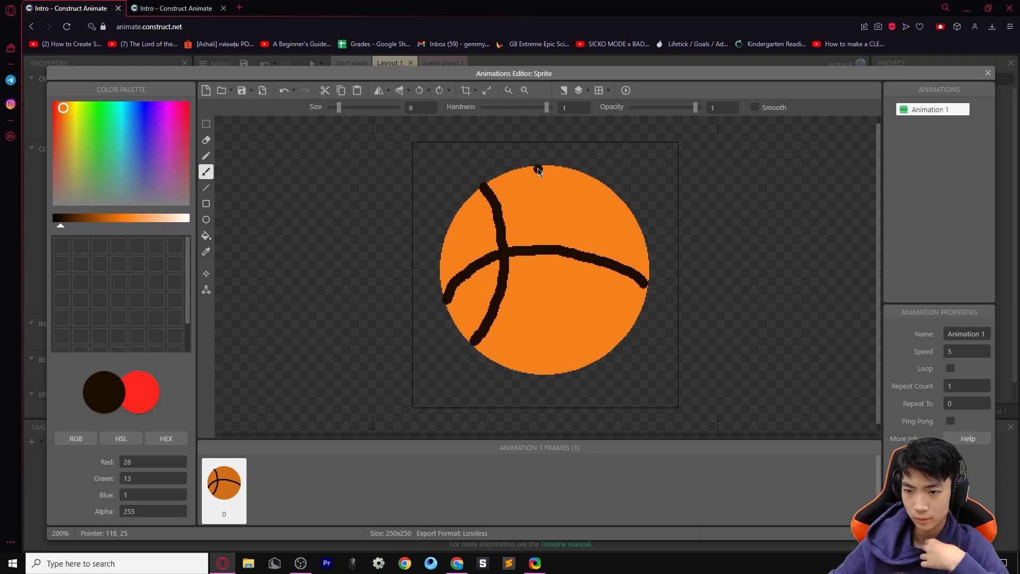
pyautogui.moveTo(535, 221); pyautogui.dragTo(543, 368)
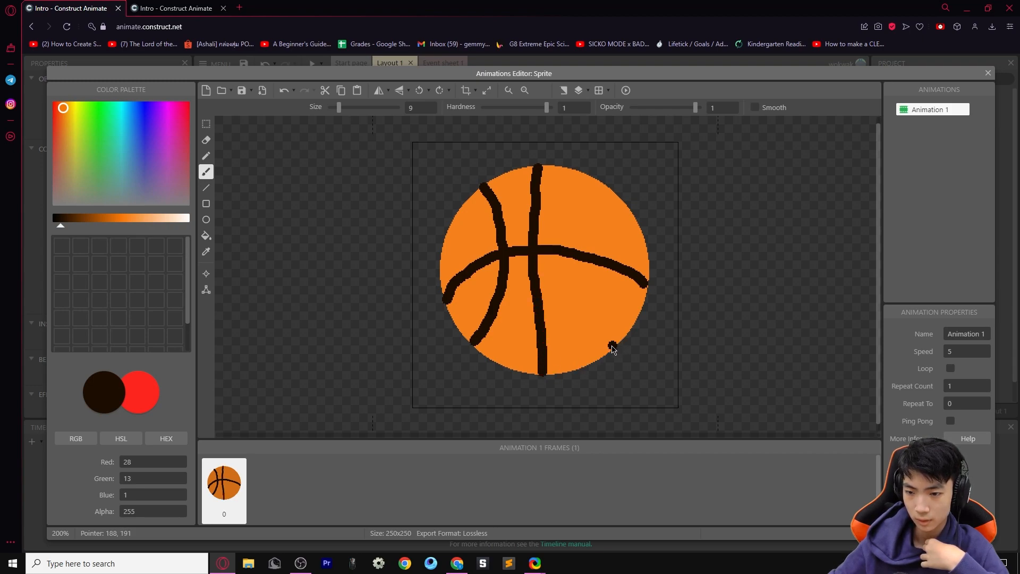
pyautogui.moveTo(585, 307); pyautogui.dragTo(579, 256)
pyautogui.moveTo(594, 208); pyautogui.dragTo(606, 193)
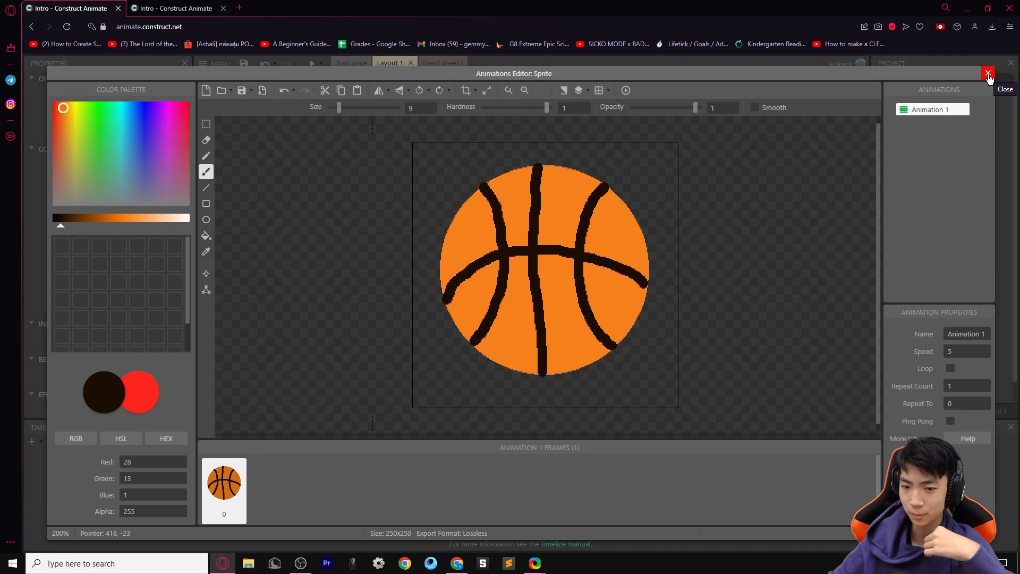
pyautogui.click(989, 75)
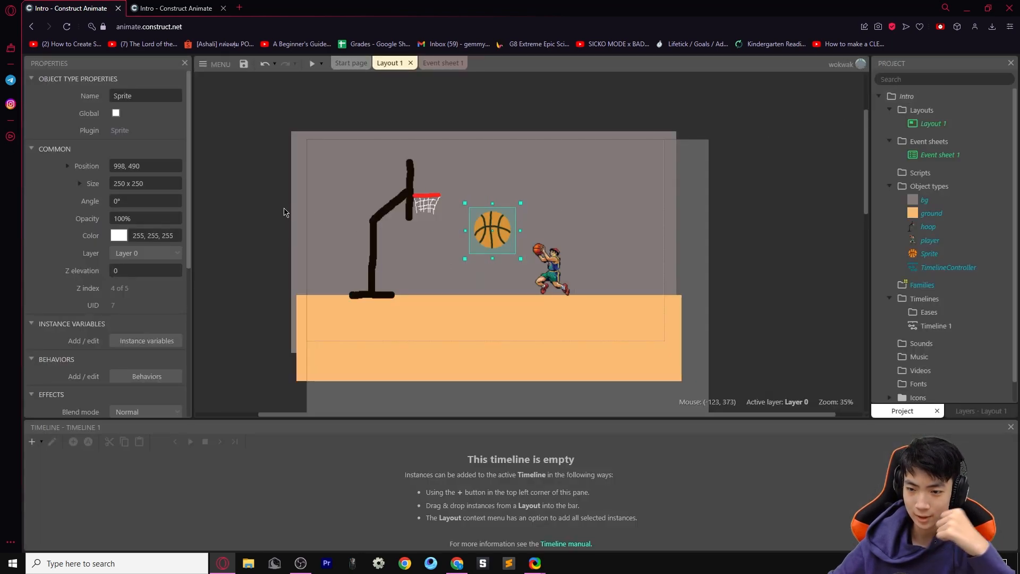
# Erase the basketball from the player sprite's hands with a size 12 eraser, cleaning between the fingers at size 1
pyautogui.doubleClick(547, 266)
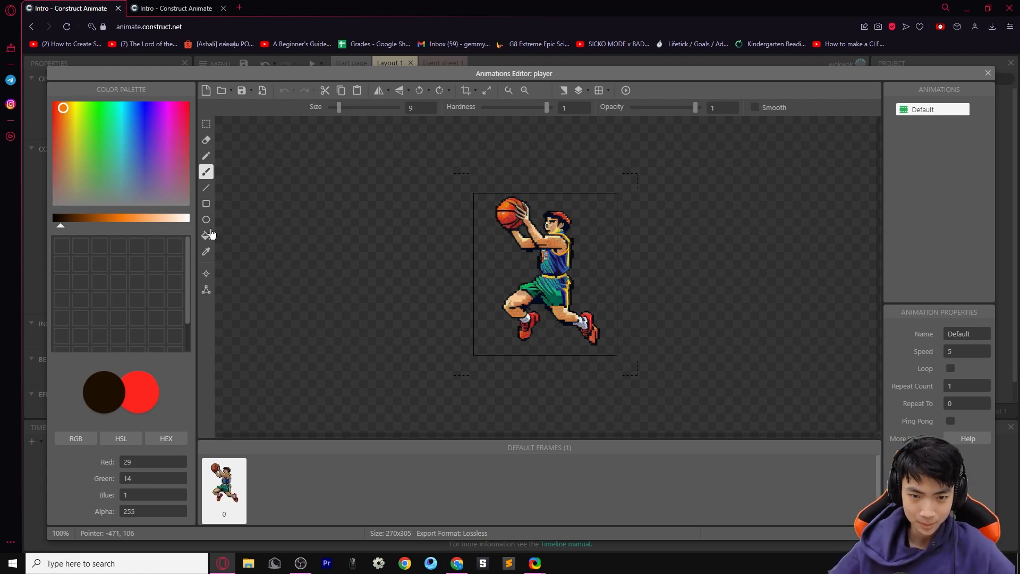
pyautogui.click(207, 139)
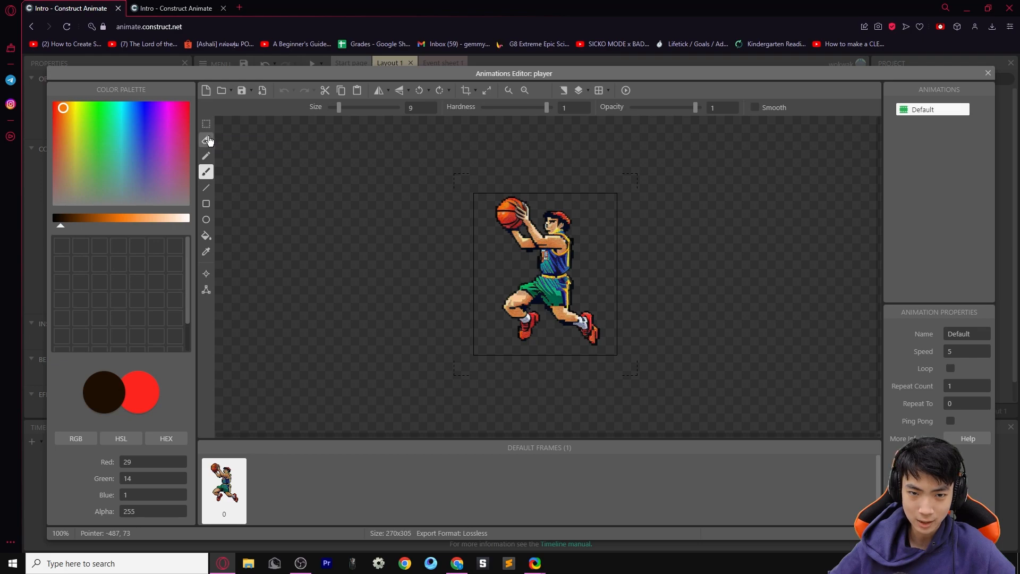
pyautogui.scroll(3, 460, 237)
pyautogui.scroll(-3, 459, 235)
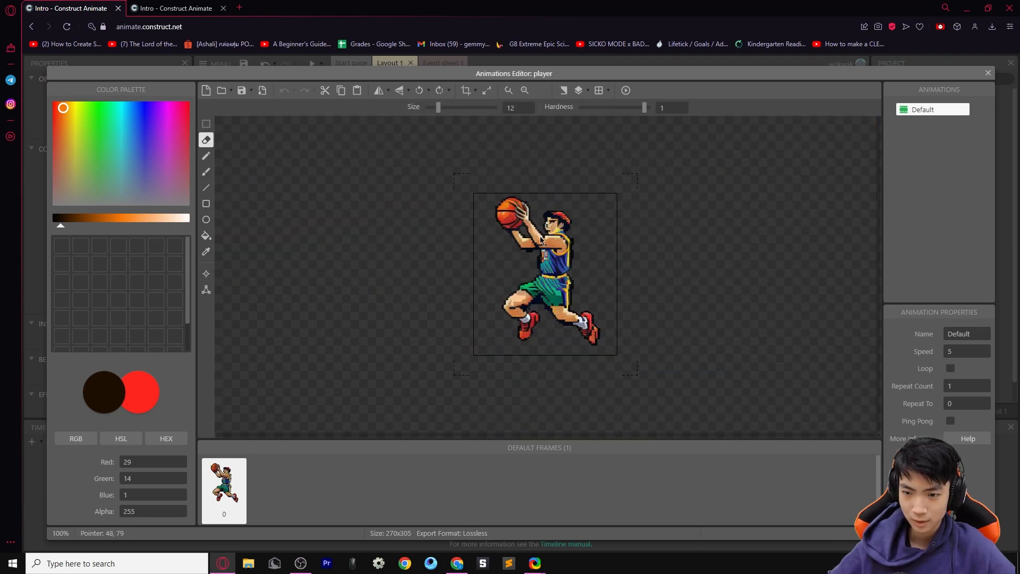
pyautogui.scroll(3, 540, 237)
pyautogui.moveTo(451, 250)
pyautogui.mouseDown()
pyautogui.moveTo(431, 270)
pyautogui.moveTo(450, 328)
pyautogui.moveTo(436, 315)
pyautogui.mouseUp()
pyautogui.moveTo(386, 214)
pyautogui.mouseDown()
pyautogui.moveTo(358, 170)
pyautogui.moveTo(342, 176)
pyautogui.moveTo(346, 242)
pyautogui.moveTo(436, 248)
pyautogui.moveTo(419, 234)
pyautogui.moveTo(382, 233)
pyautogui.moveTo(410, 220)
pyautogui.moveTo(370, 158)
pyautogui.moveTo(418, 151)
pyautogui.moveTo(404, 196)
pyautogui.moveTo(247, 218)
pyautogui.mouseUp()
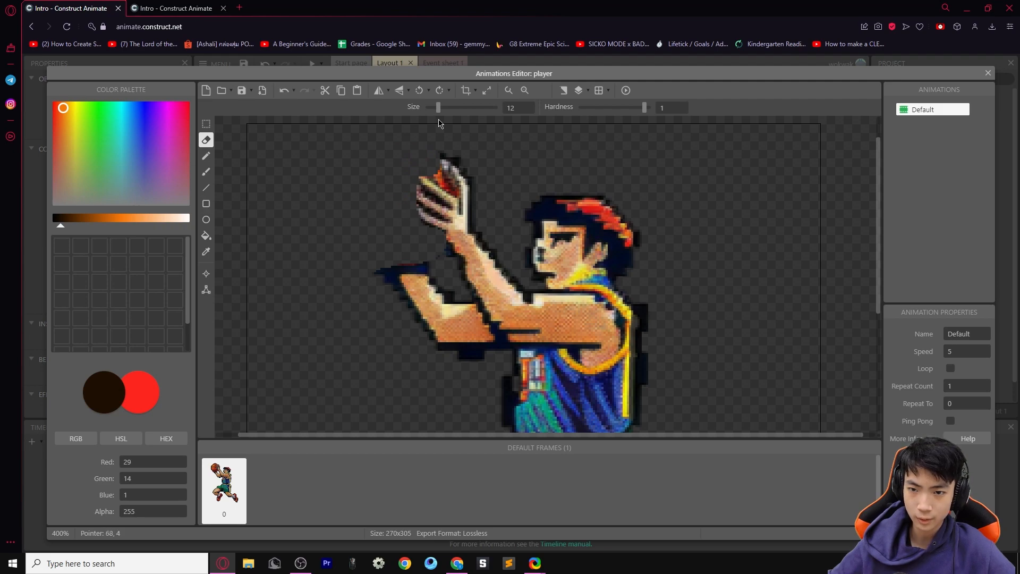
pyautogui.moveTo(438, 108); pyautogui.dragTo(431, 107)
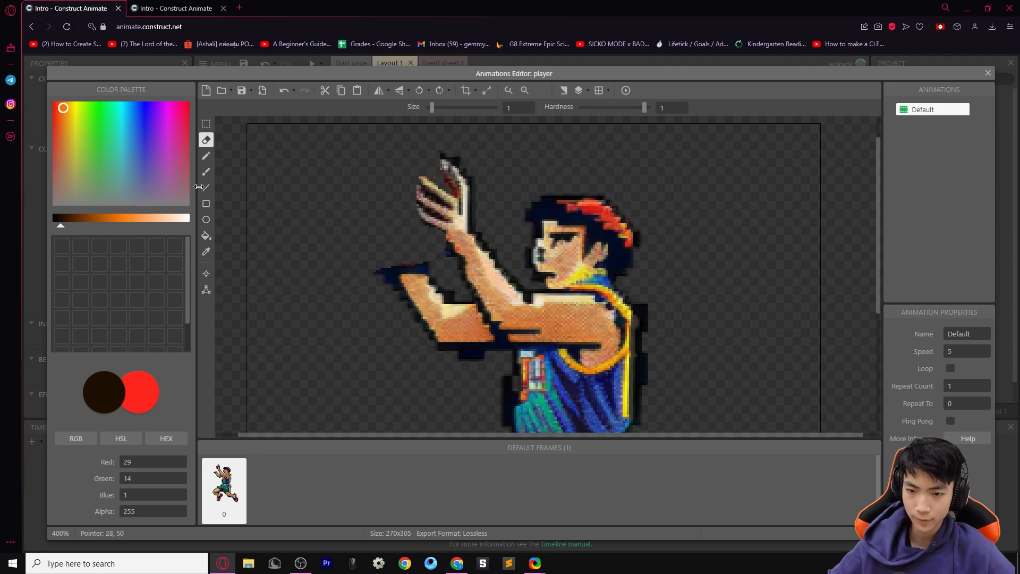
# Copy the player's raised hand as a 58x46 selection and paste it onto the end of the lower arm at 32, 30
pyautogui.click(207, 123)
pyautogui.moveTo(365, 142); pyautogui.dragTo(489, 243)
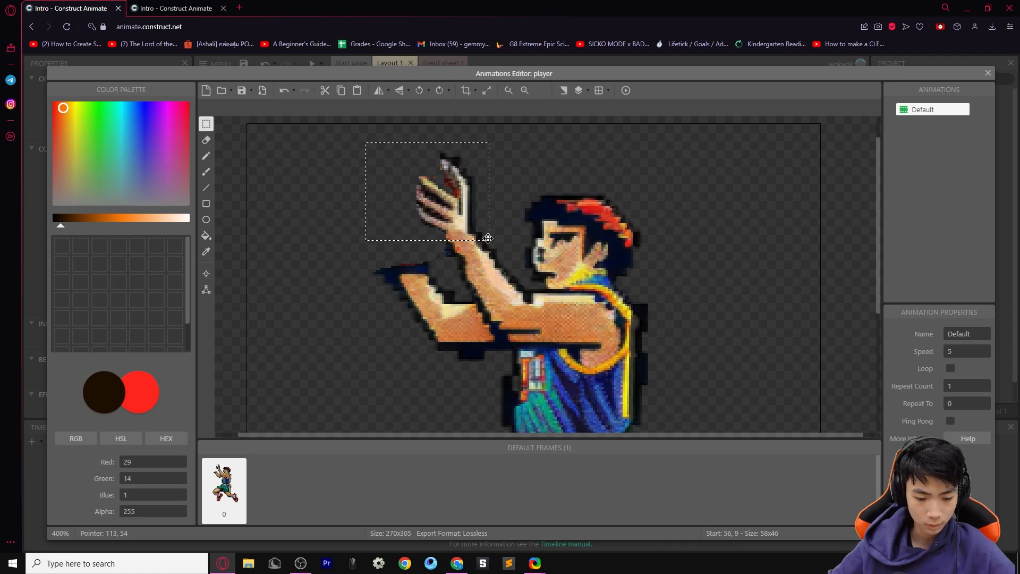
pyautogui.hotkey('ctrl', 'v')
pyautogui.click(186, 93)
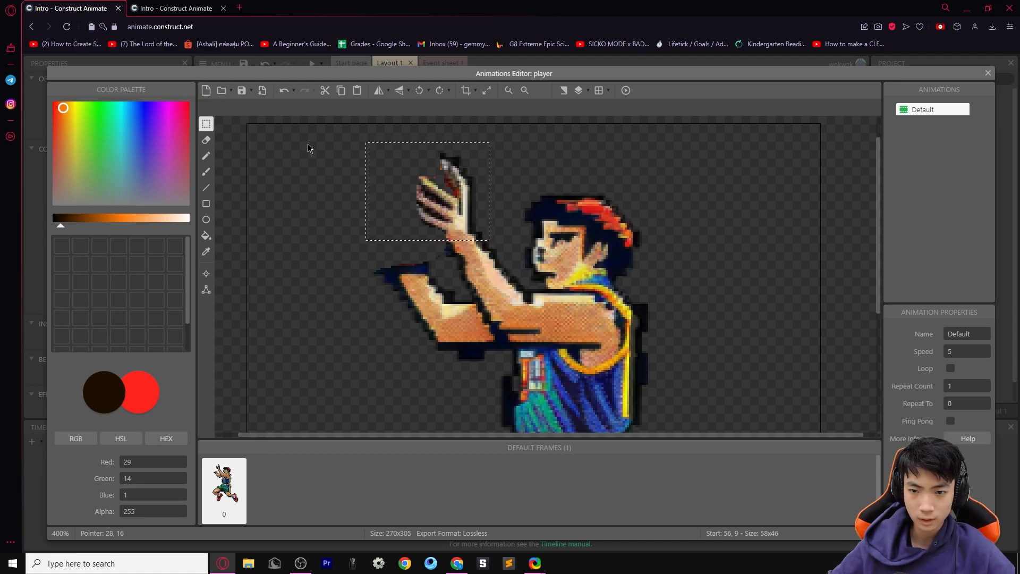
pyautogui.moveTo(546, 289); pyautogui.dragTo(380, 248)
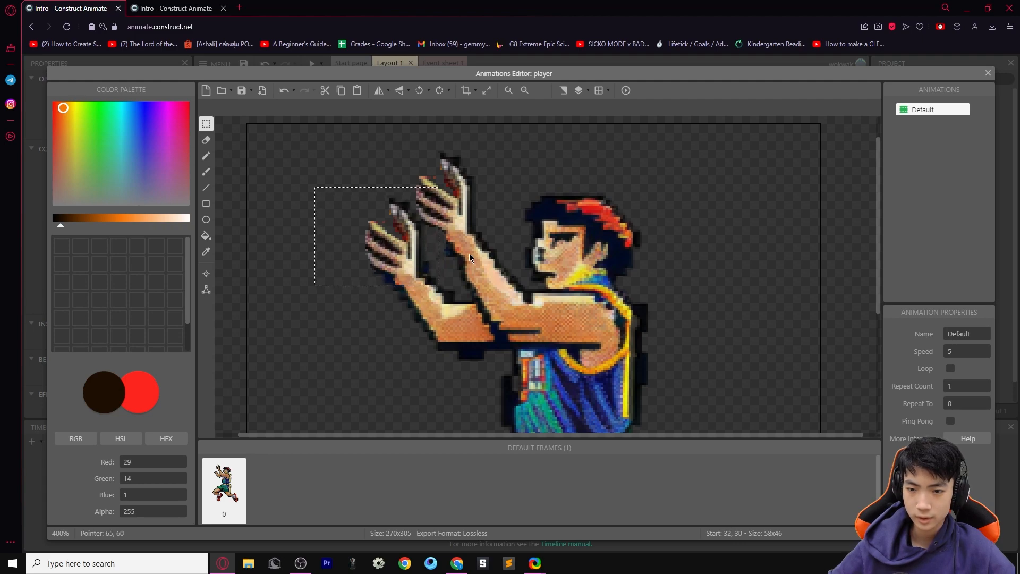
pyautogui.click(989, 73)
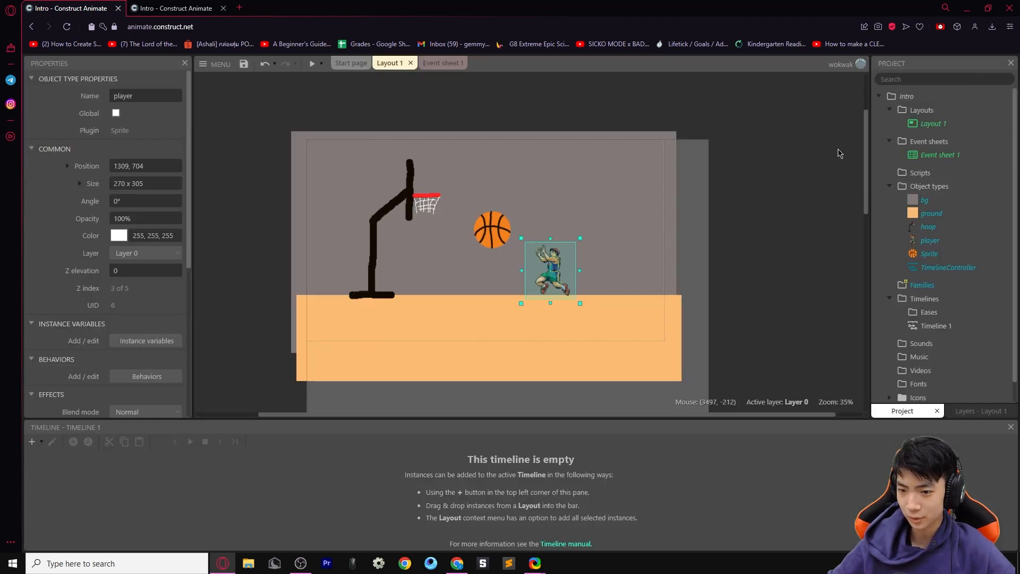
# Shrink the basketball to about 123 x 123 at the player's hands and send the player to the top of the layer
pyautogui.moveTo(519, 212); pyautogui.dragTo(542, 256)
pyautogui.rightClick(543, 256)
pyautogui.click(565, 276)
pyautogui.rightClick(565, 276)
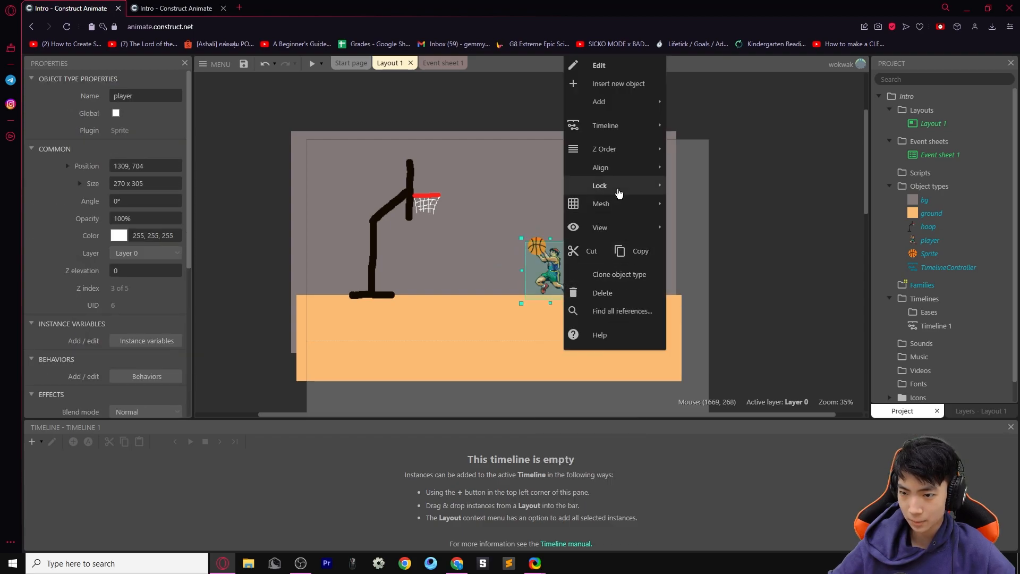
pyautogui.moveTo(611, 149)
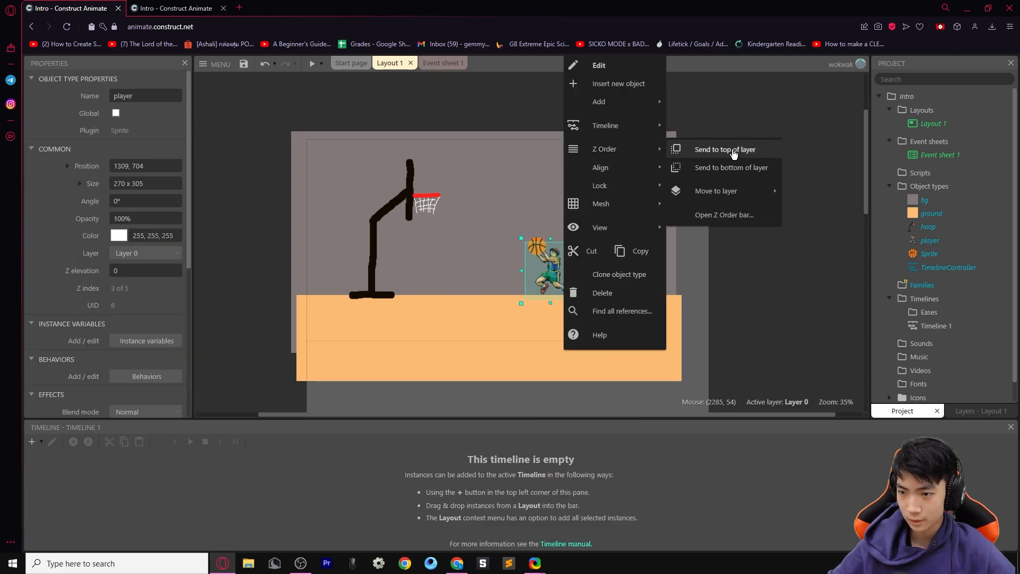
pyautogui.click(734, 154)
pyautogui.click(771, 233)
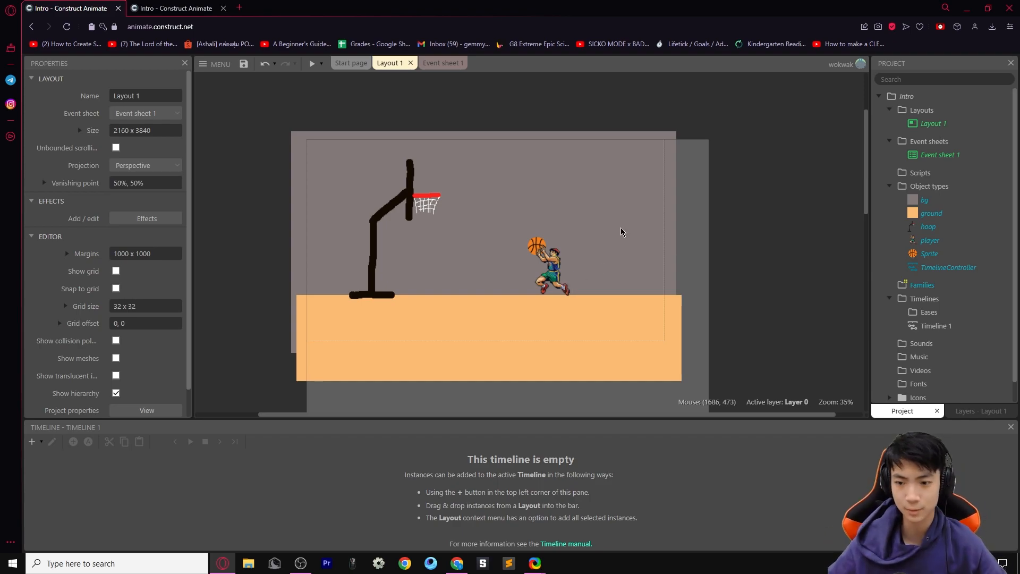
# Move the ball and player down together, placing the player at 1309, 733 and the ball at 1237, 605, and preview the layout
pyautogui.click(538, 251)
pyautogui.keyDown('ctrl'); pyautogui.click(537, 242); pyautogui.keyUp('ctrl')
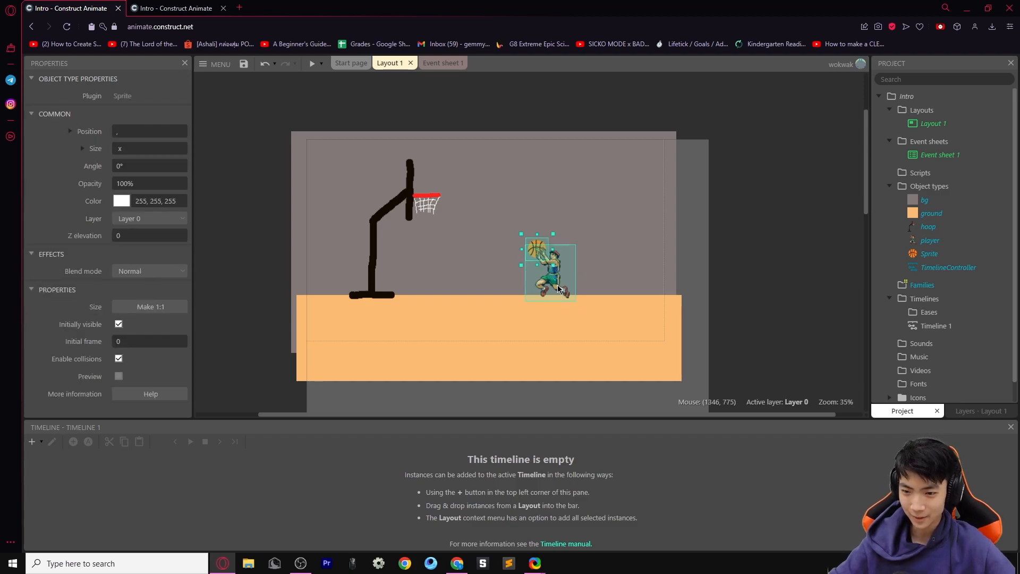
pyautogui.moveTo(557, 284); pyautogui.dragTo(557, 291)
pyautogui.keyDown('ctrl'); pyautogui.click(557, 290); pyautogui.keyUp('ctrl')
pyautogui.click(790, 276)
pyautogui.click(566, 273)
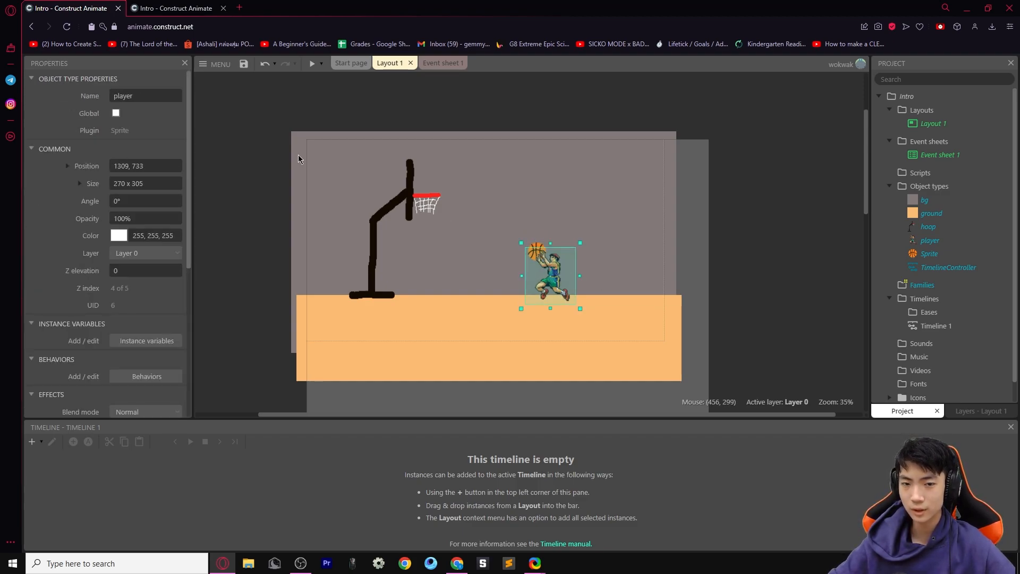
pyautogui.click(312, 63)
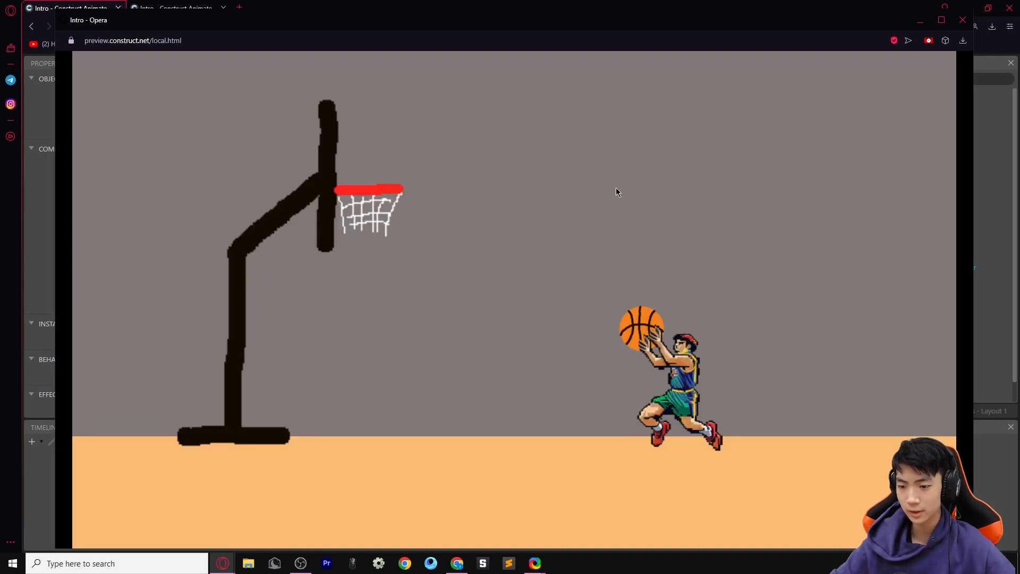
pyautogui.click(963, 20)
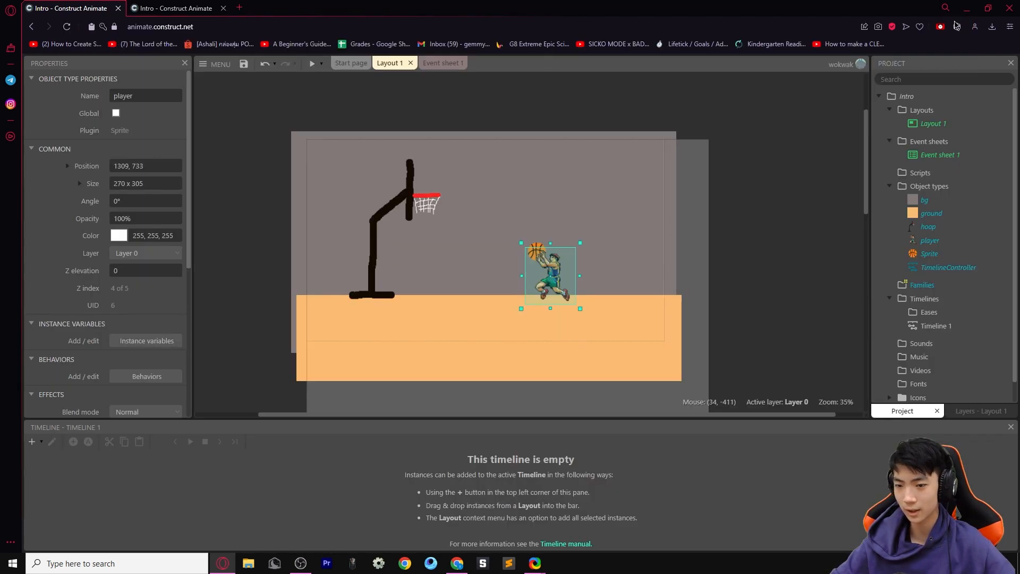
# Add the basketball sprite to Timeline 1 and set the playhead to 0.00s
pyautogui.click(537, 255)
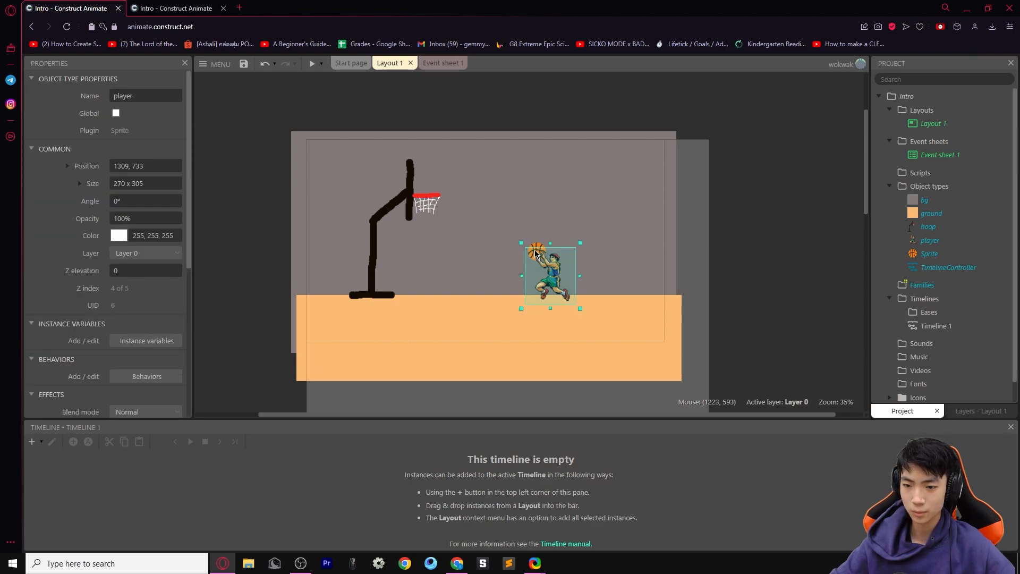
pyautogui.click(536, 249)
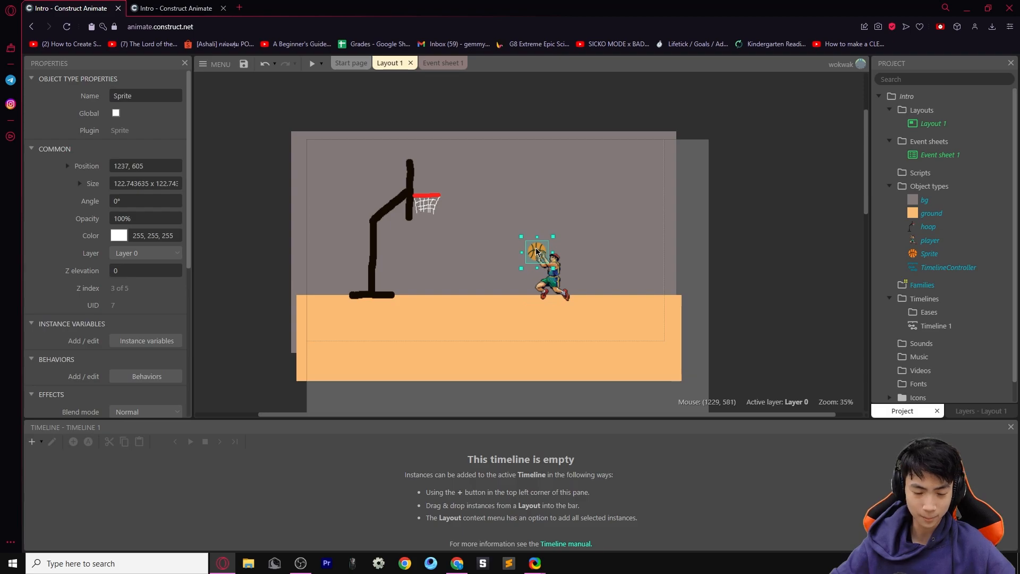
pyautogui.moveTo(538, 248); pyautogui.dragTo(524, 490)
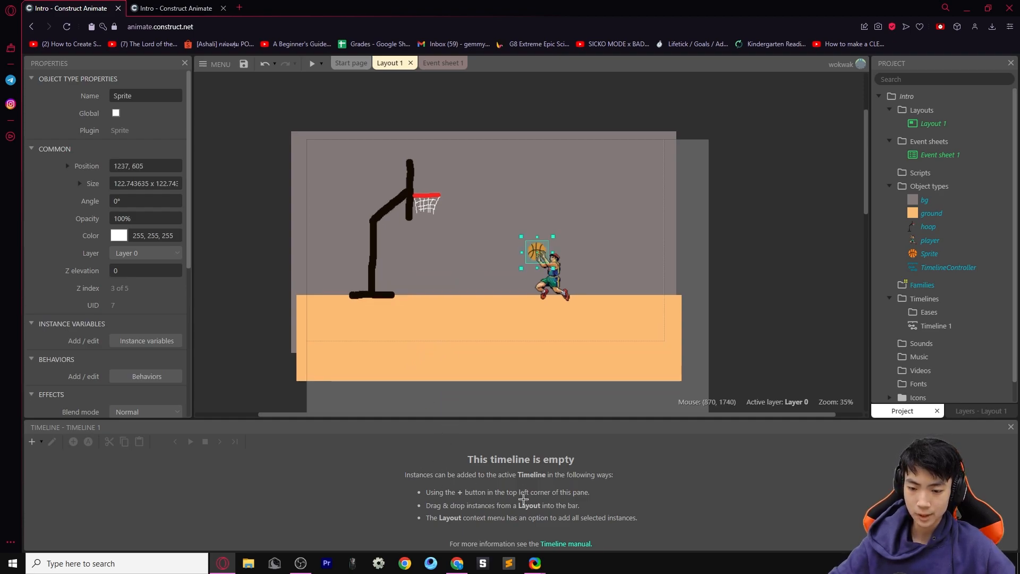
pyautogui.moveTo(448, 505); pyautogui.dragTo(447, 502)
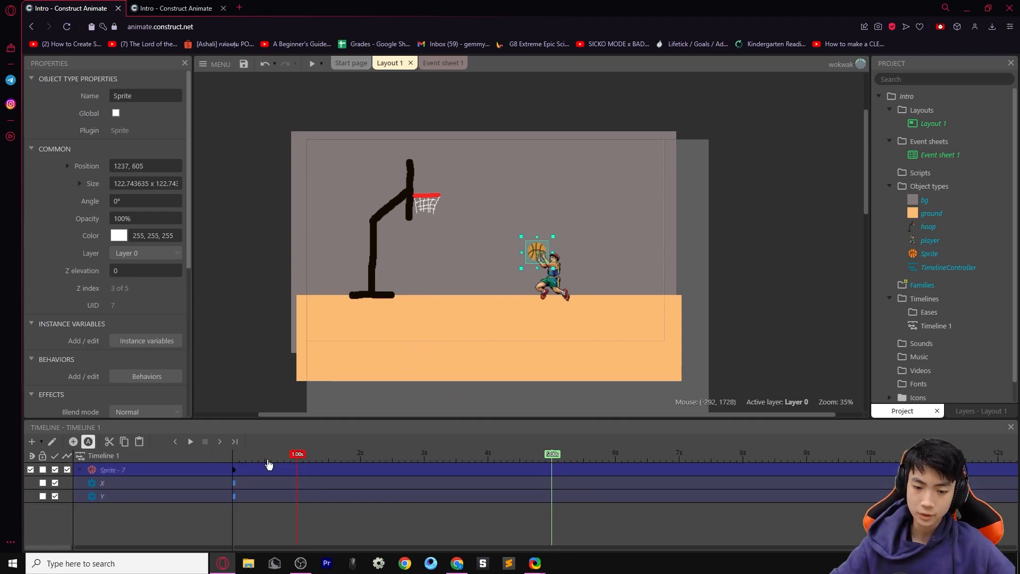
pyautogui.click(235, 455)
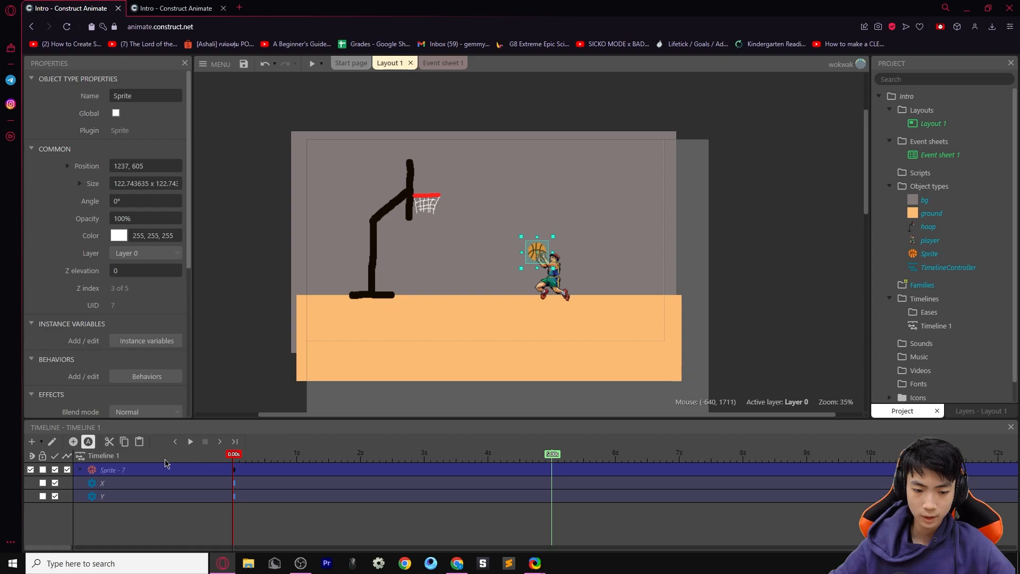
# Rename the basketball sprite's object type to bball
pyautogui.click(138, 96)
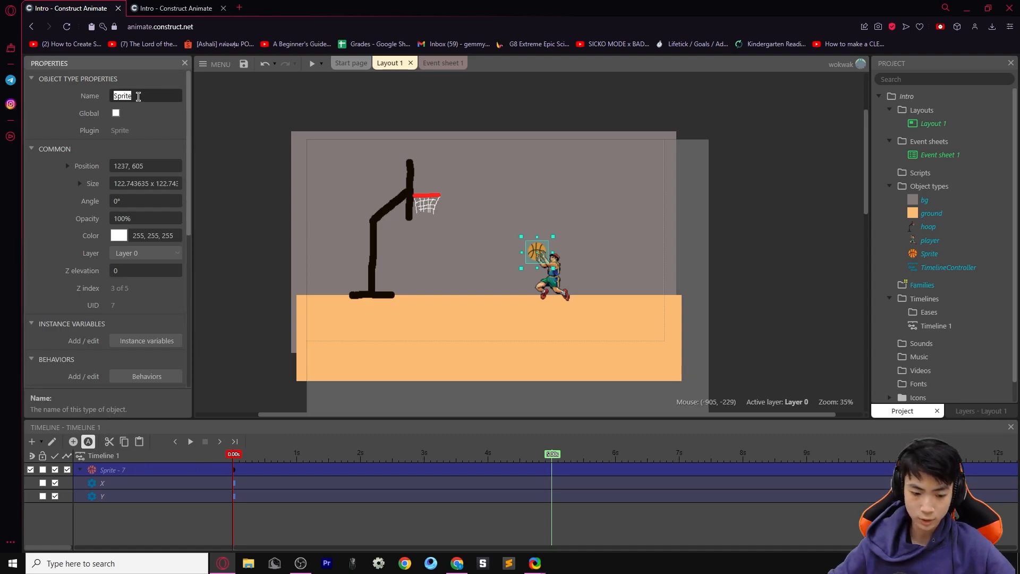
pyautogui.write('b')
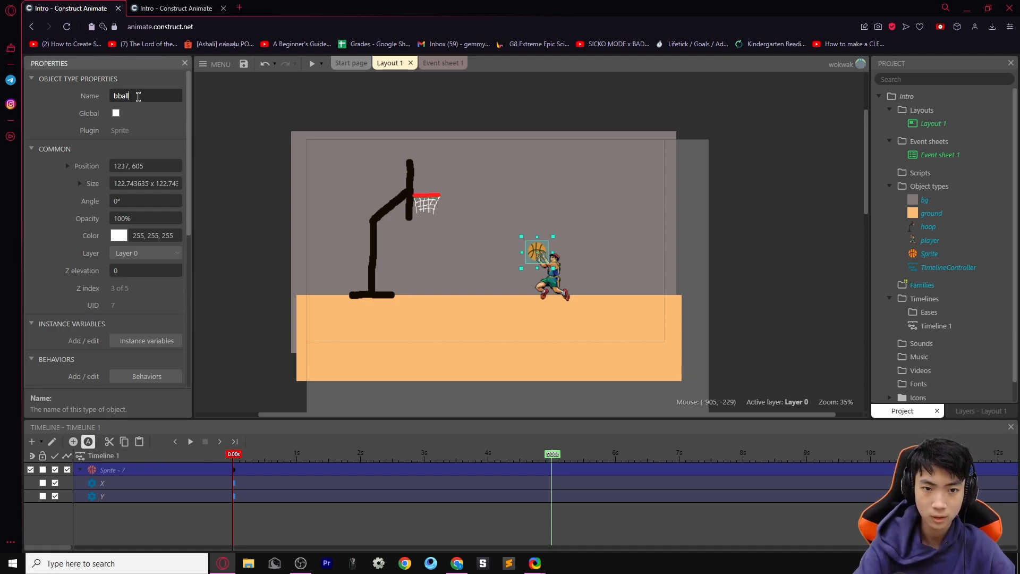
pyautogui.write('ball')
pyautogui.press('Return')
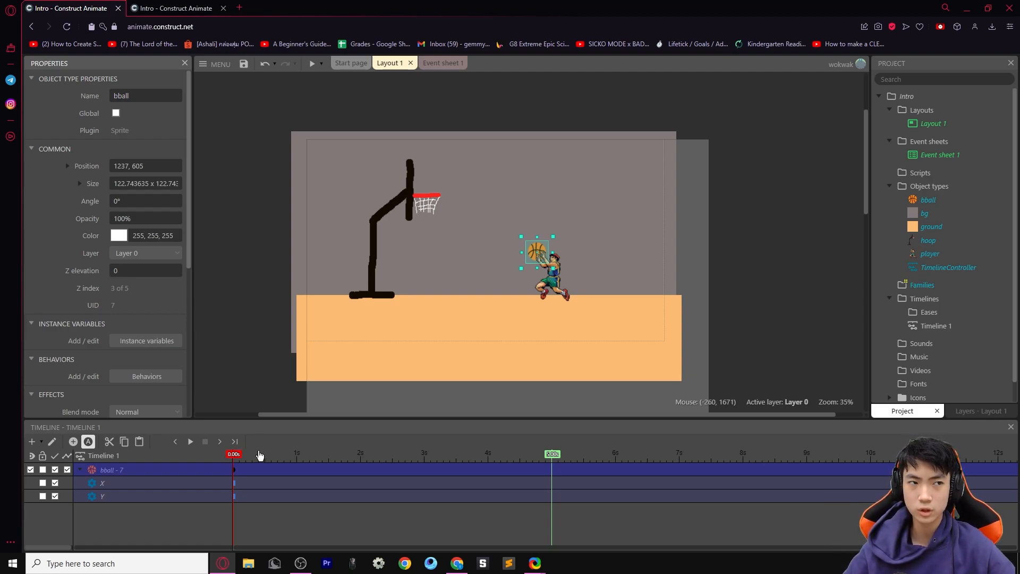
# Add the player sprite to Timeline 1 as a second animated track
pyautogui.moveTo(556, 283); pyautogui.dragTo(418, 494)
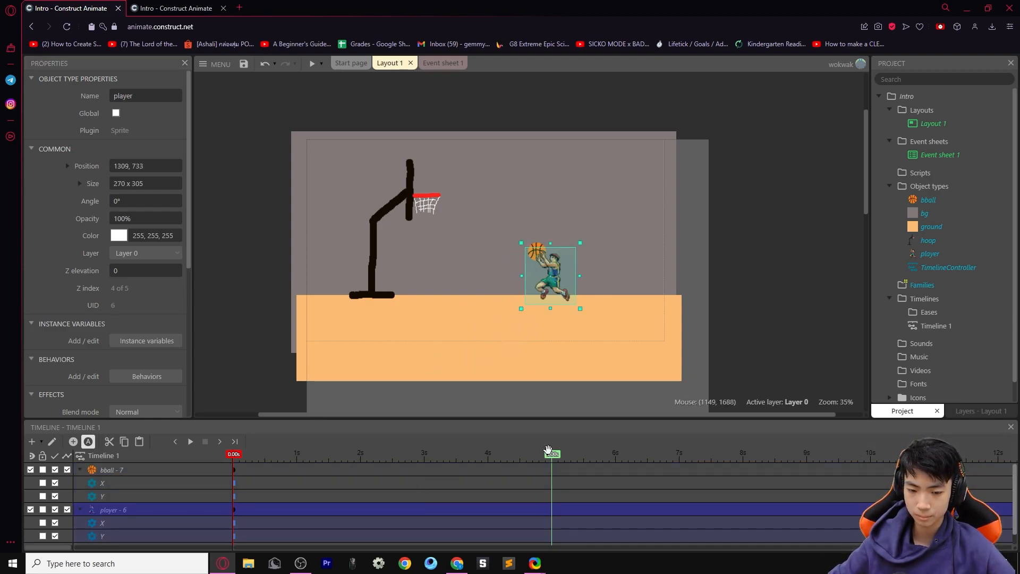
pyautogui.scroll(-1, 405, 485)
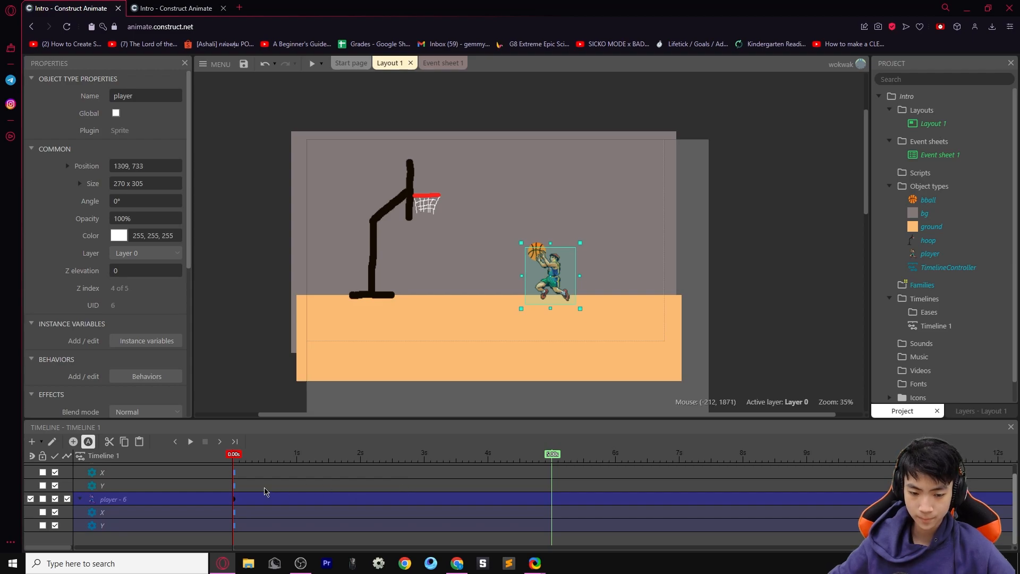
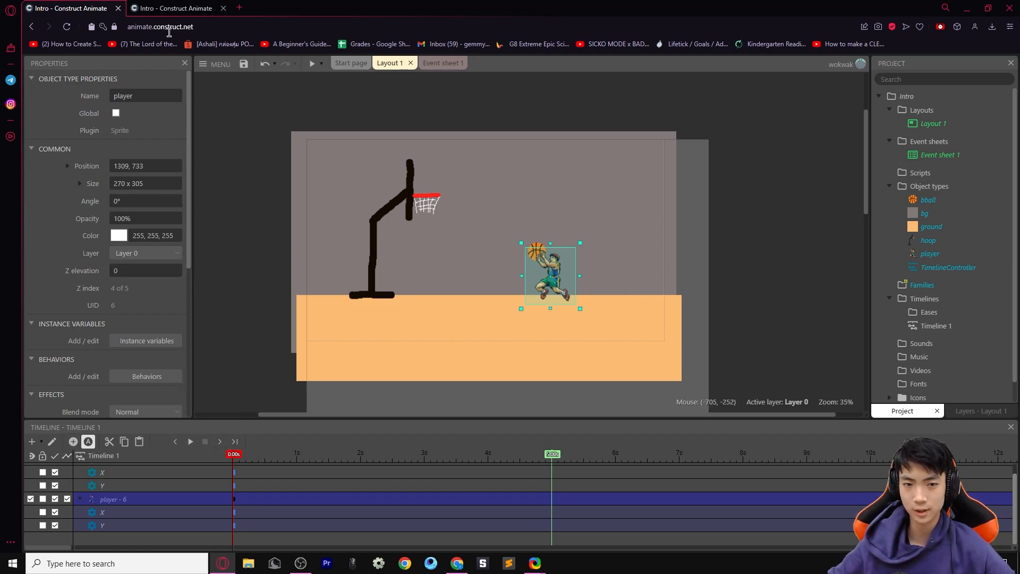
pyautogui.click(170, 10)
pyautogui.click(85, 6)
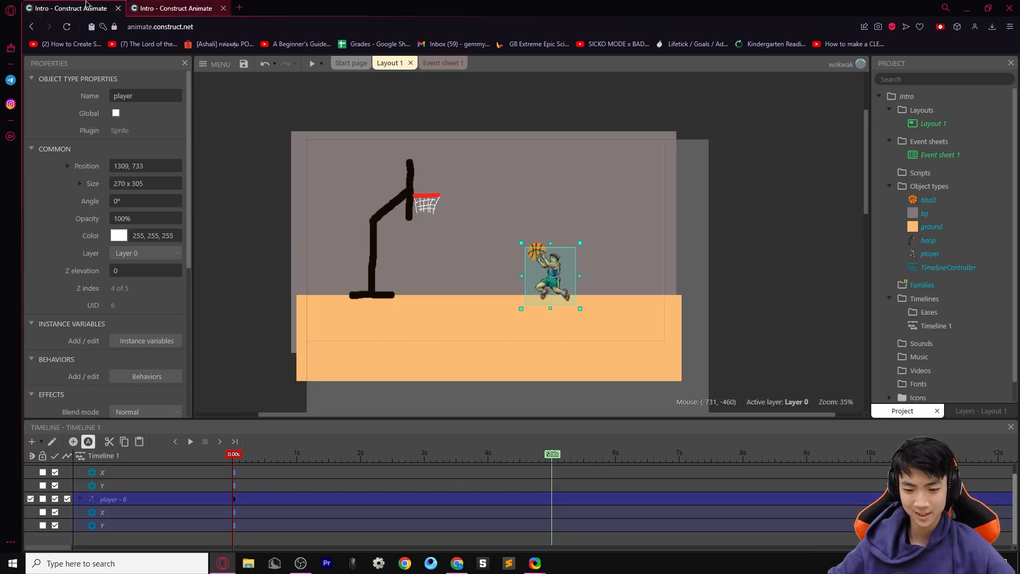
# Select the player's track in Timeline 1 and set the playhead to 0.50s
pyautogui.moveTo(237, 451)
pyautogui.mouseDown()
pyautogui.moveTo(275, 453)
pyautogui.moveTo(257, 453)
pyautogui.mouseUp()
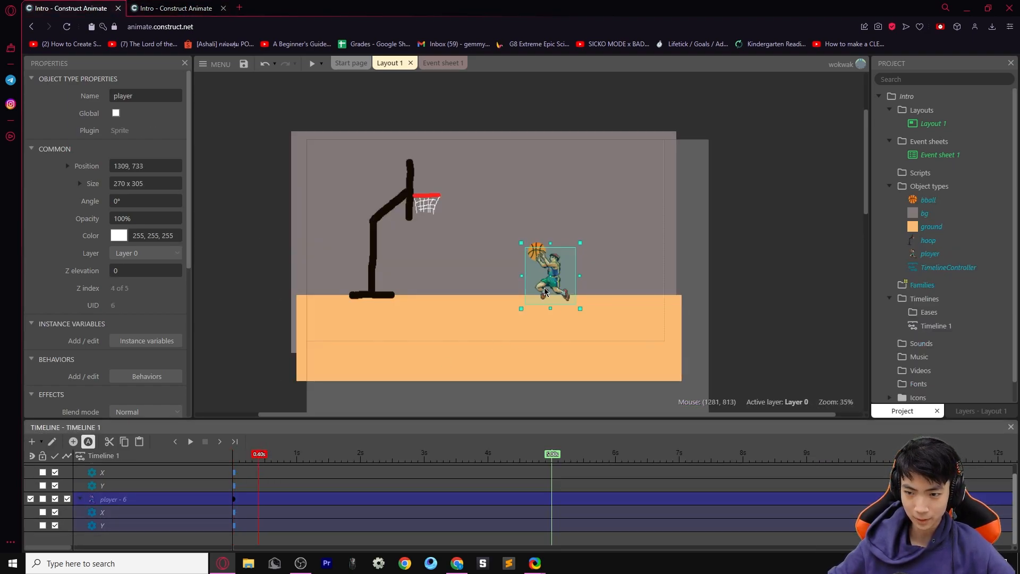
pyautogui.click(116, 504)
pyautogui.moveTo(250, 456)
pyautogui.mouseDown()
pyautogui.moveTo(282, 458)
pyautogui.moveTo(262, 460)
pyautogui.mouseUp()
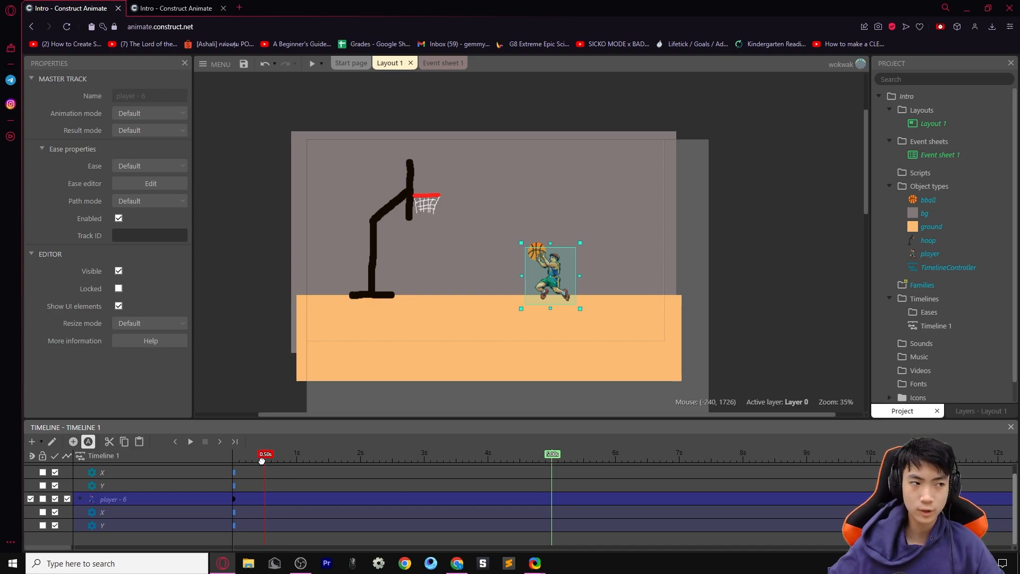
pyautogui.moveTo(262, 460)
pyautogui.mouseDown()
pyautogui.moveTo(219, 464)
pyautogui.moveTo(261, 464)
pyautogui.mouseUp()
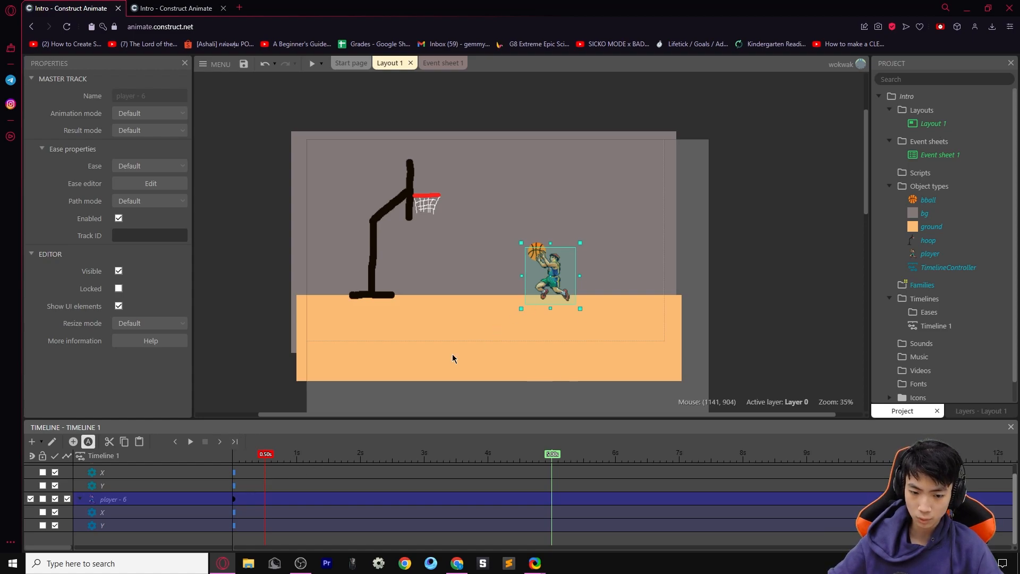
pyautogui.click(554, 294)
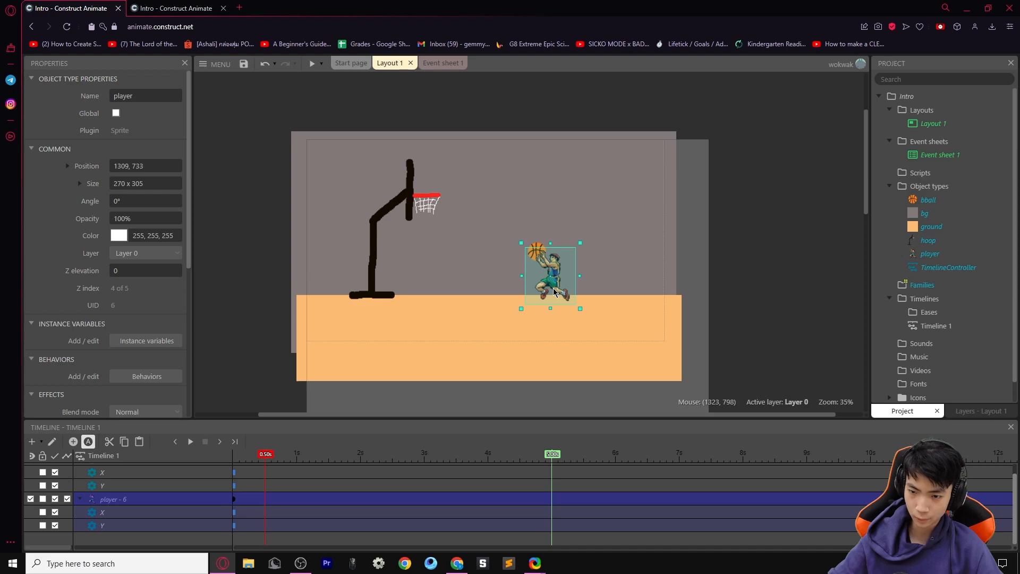
pyautogui.moveTo(553, 292); pyautogui.dragTo(555, 263)
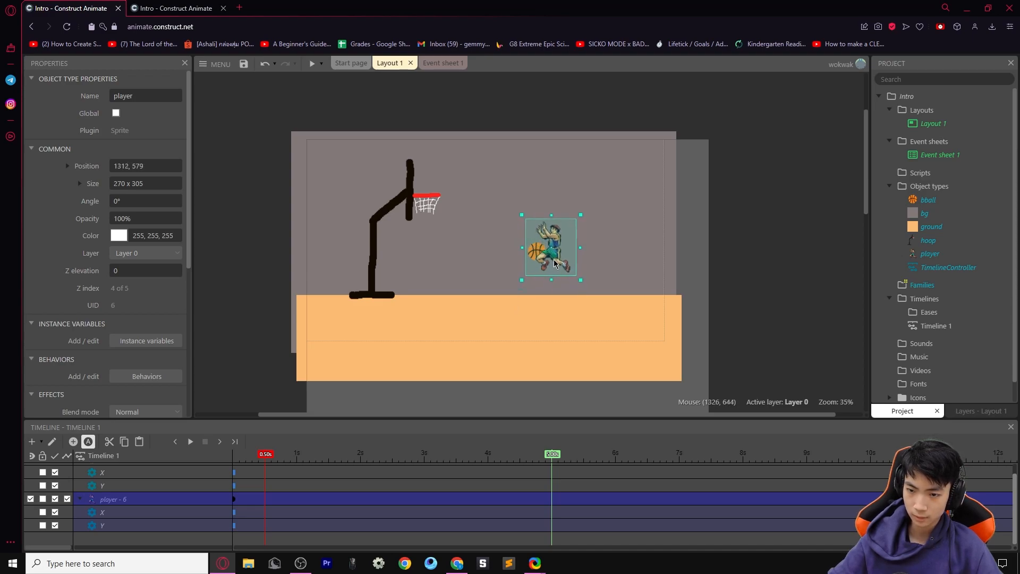
pyautogui.hotkey('ctrl', 'z')
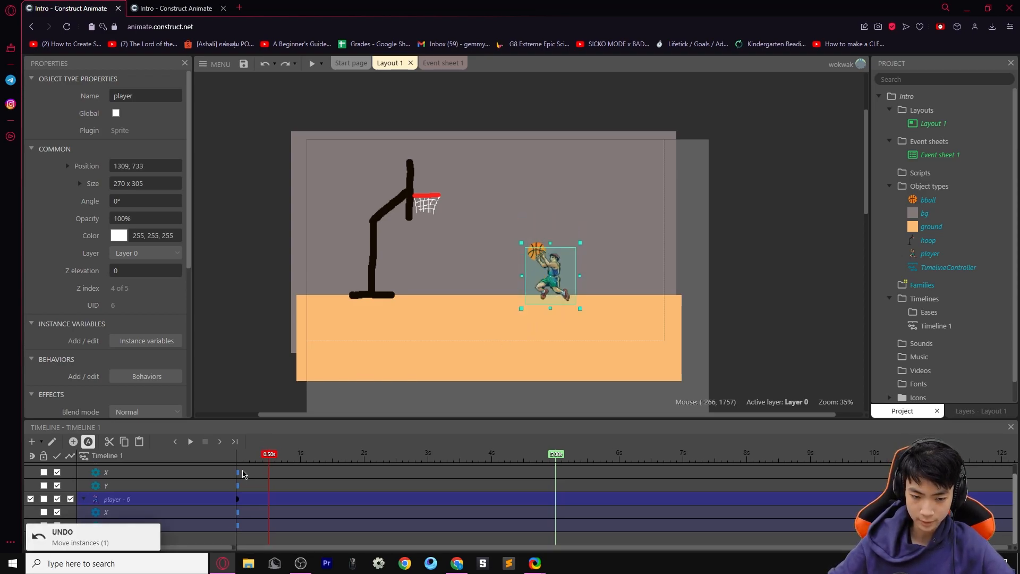
# Turn on timeline edit mode, keyframe the player raised to 1312, 567 at 0.50s, and play the motion from the start
pyautogui.click(53, 443)
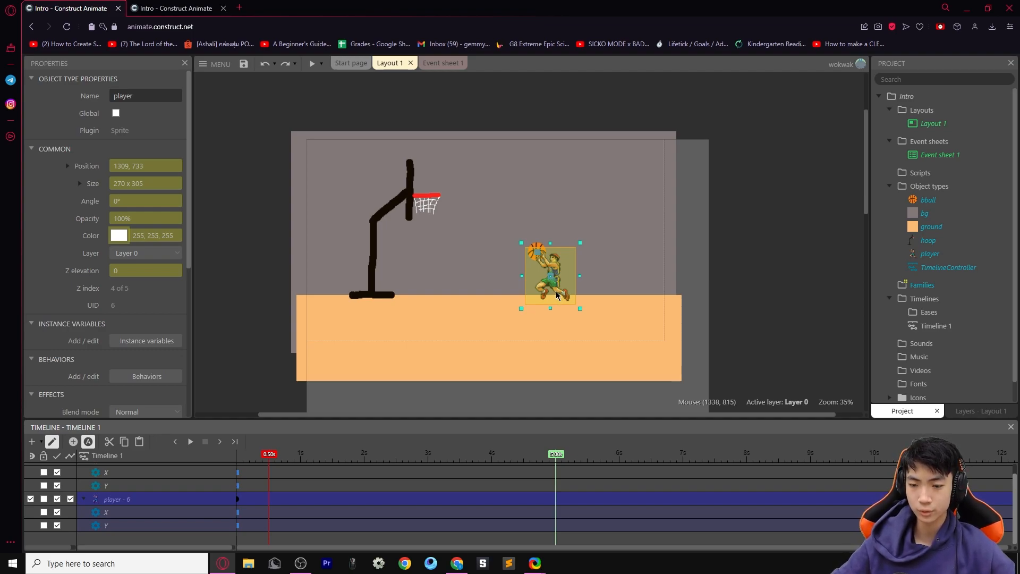
pyautogui.moveTo(551, 289); pyautogui.dragTo(551, 259)
pyautogui.moveTo(267, 455); pyautogui.dragTo(237, 456)
pyautogui.click(189, 442)
pyautogui.click(190, 442)
# Move the player's raised-position master keyframe to 0.3s and replay the motion
pyautogui.click(269, 500)
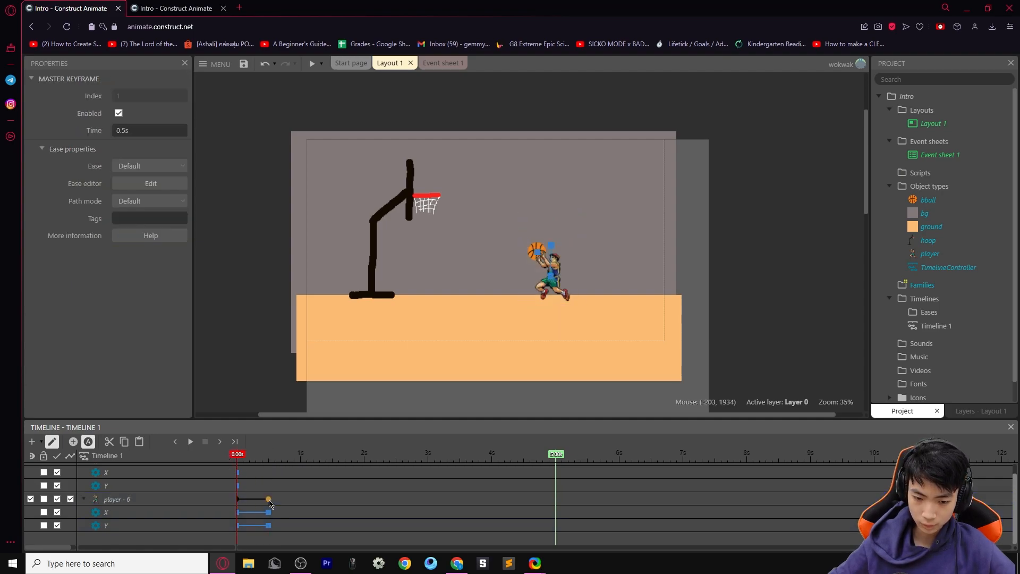
pyautogui.moveTo(268, 504); pyautogui.dragTo(254, 505)
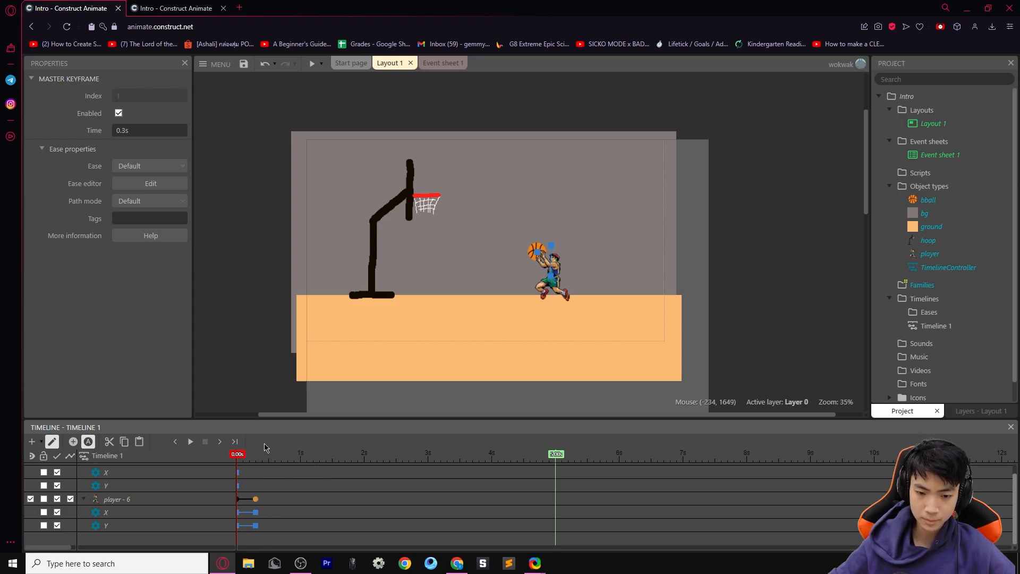
pyautogui.press('space')
# Add a player keyframe at 0.60s that brings the player back down onto the ground
pyautogui.moveTo(259, 459)
pyautogui.mouseDown()
pyautogui.moveTo(283, 461)
pyautogui.moveTo(270, 461)
pyautogui.mouseUp()
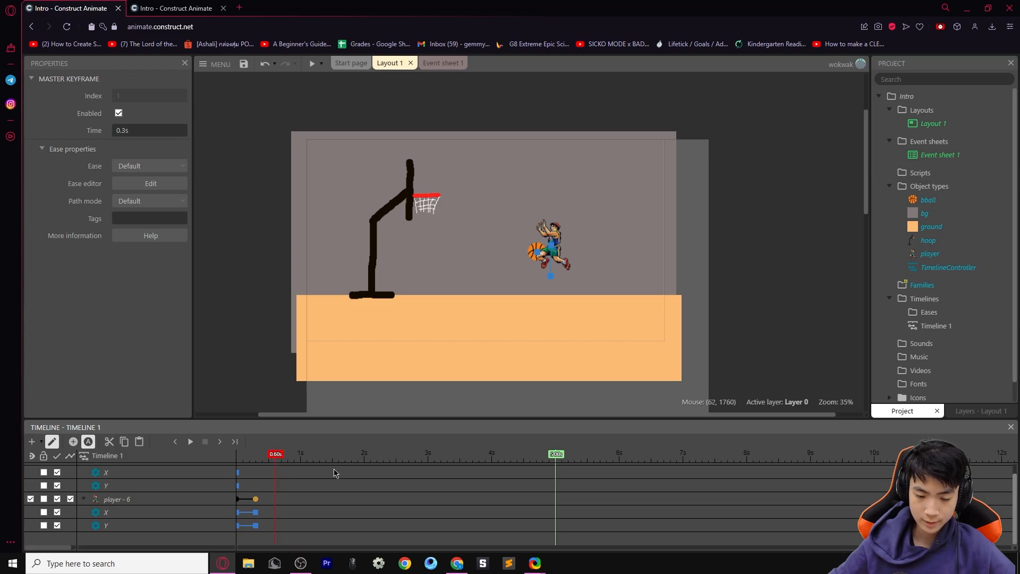
pyautogui.click(562, 257)
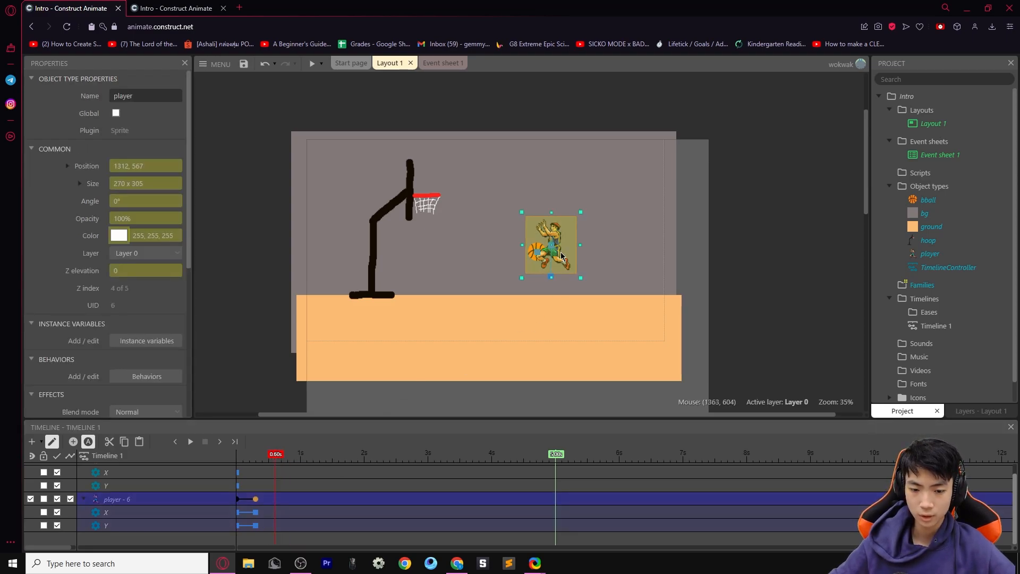
pyautogui.moveTo(563, 256); pyautogui.dragTo(556, 287)
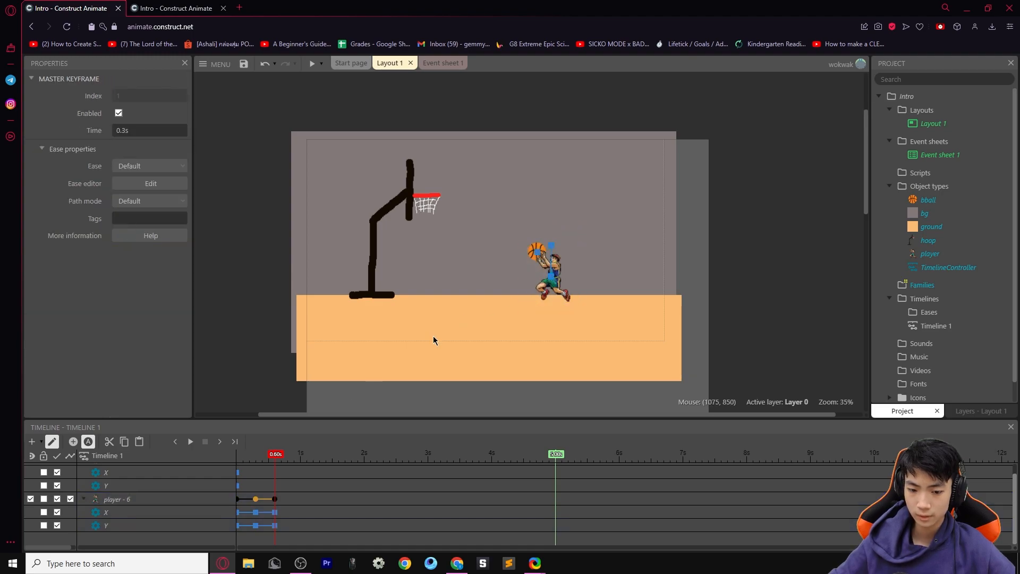
# Play Timeline 1 from 0.00s to check the player's jump, and return the playhead to the start
pyautogui.click(190, 442)
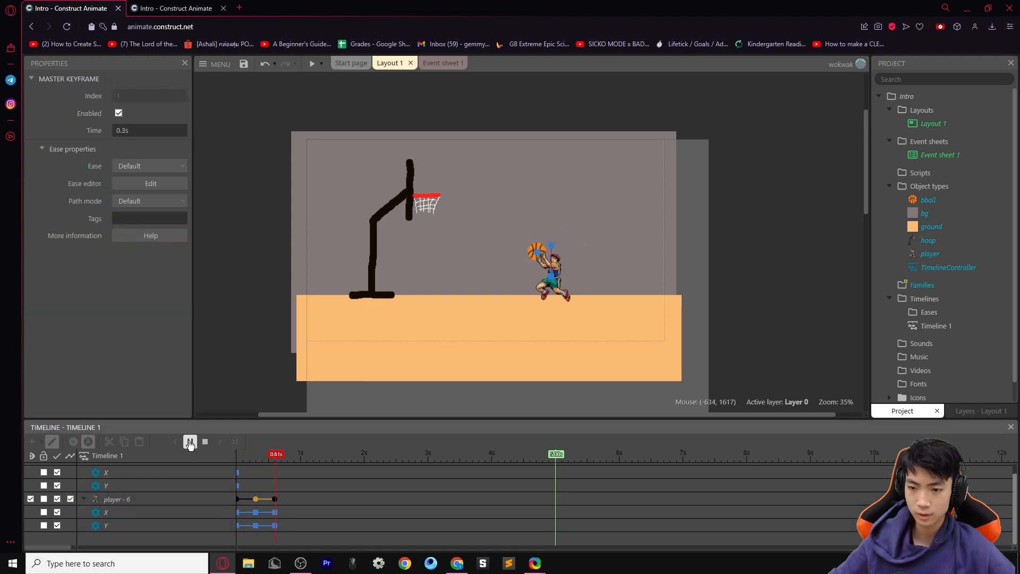
pyautogui.click(191, 442)
pyautogui.moveTo(269, 457); pyautogui.dragTo(234, 454)
pyautogui.click(189, 441)
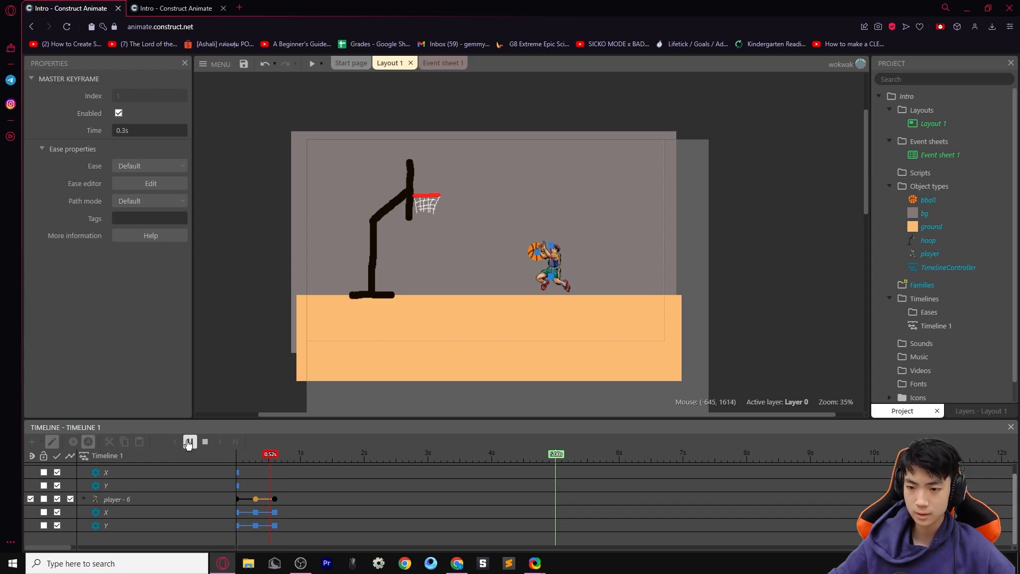
pyautogui.click(188, 442)
pyautogui.moveTo(298, 456); pyautogui.dragTo(234, 455)
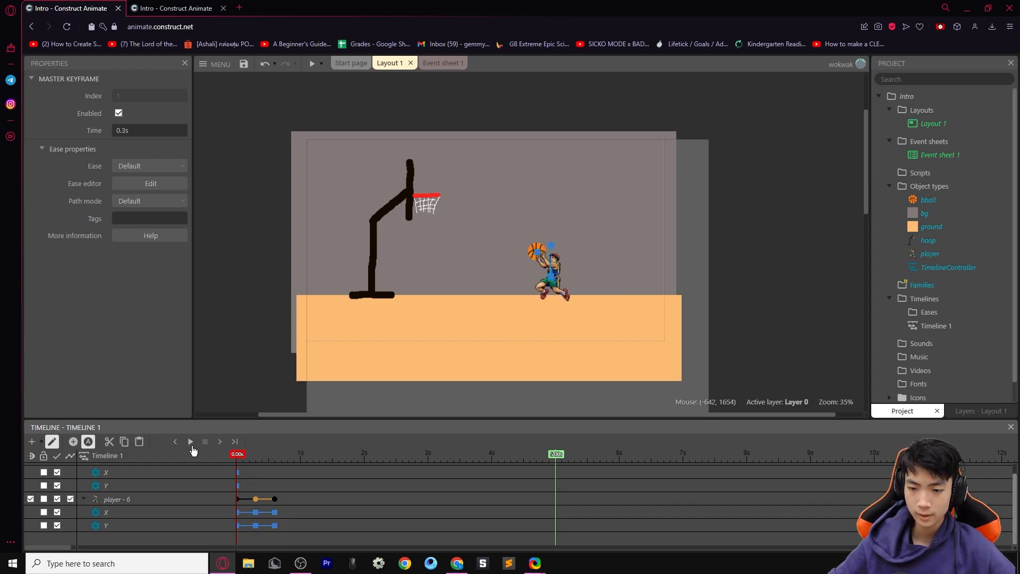
# Set the playhead to 0.30s for the basketball's keyframe and undo the accidental keyframe change on the player
pyautogui.click(535, 248)
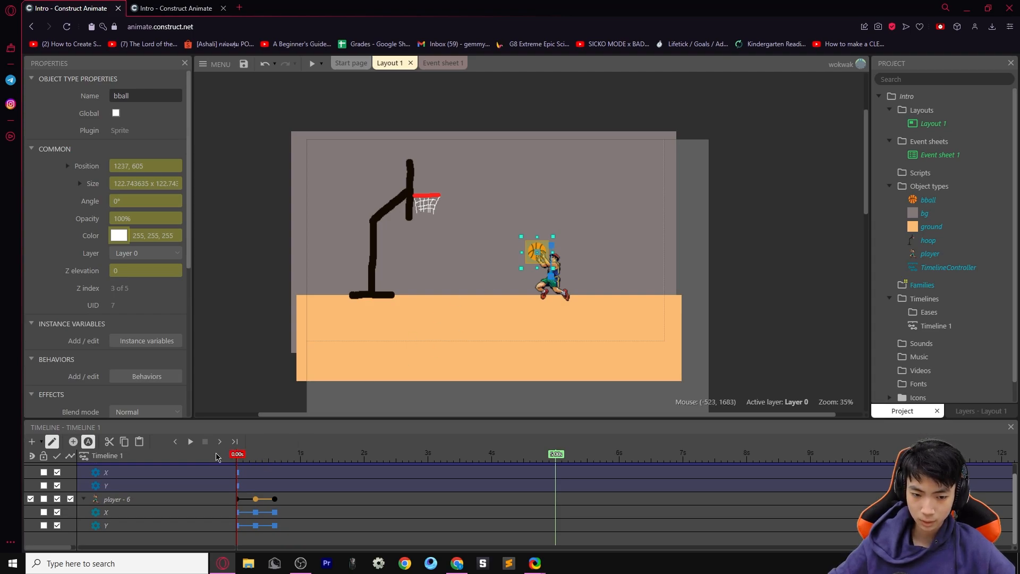
pyautogui.moveTo(238, 455); pyautogui.dragTo(256, 454)
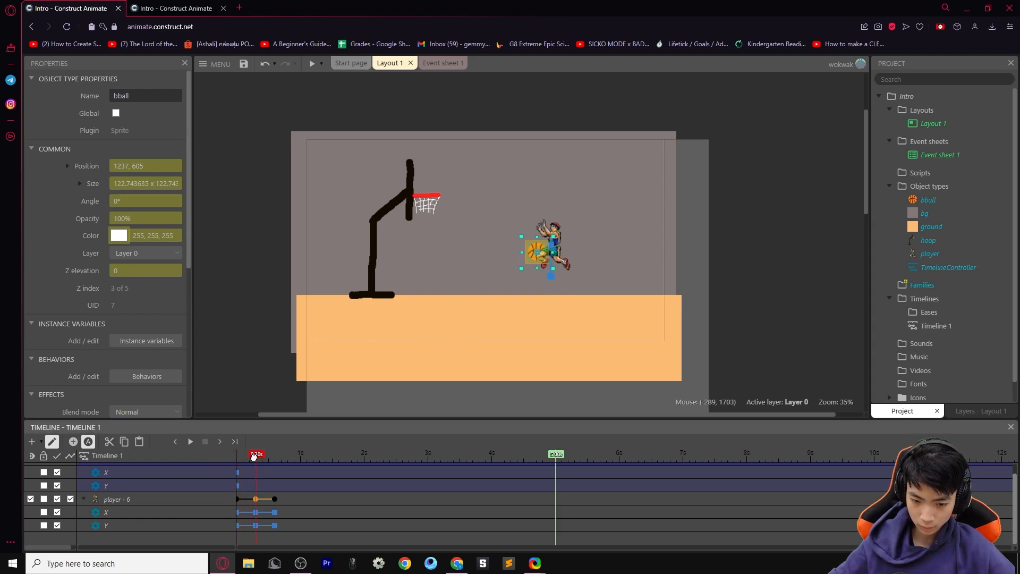
pyautogui.click(535, 247)
pyautogui.hotkey('ctrl', 'z')
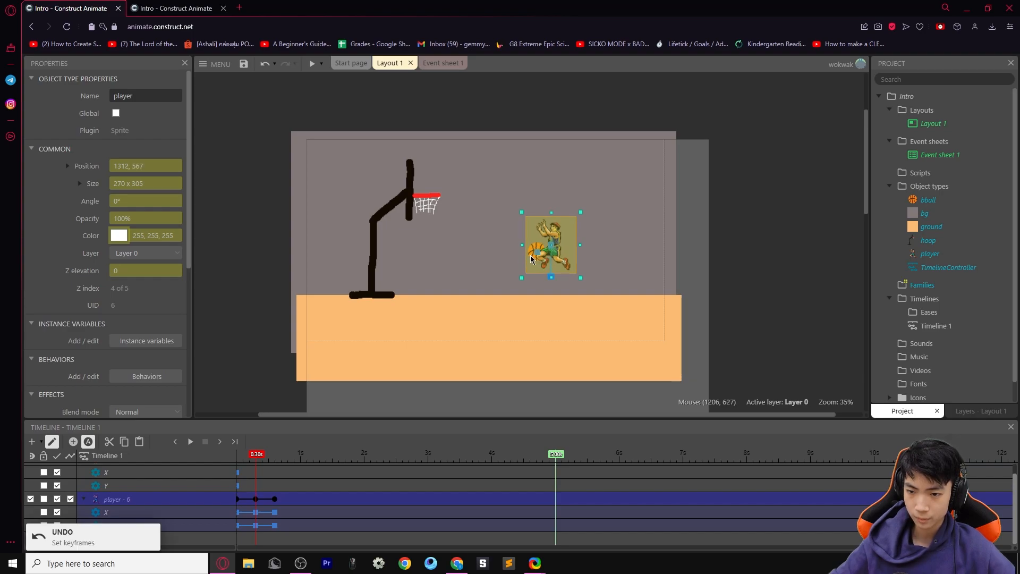
pyautogui.rightClick(538, 257)
pyautogui.scroll(1, 150, 481)
pyautogui.click(149, 473)
pyautogui.click(533, 262)
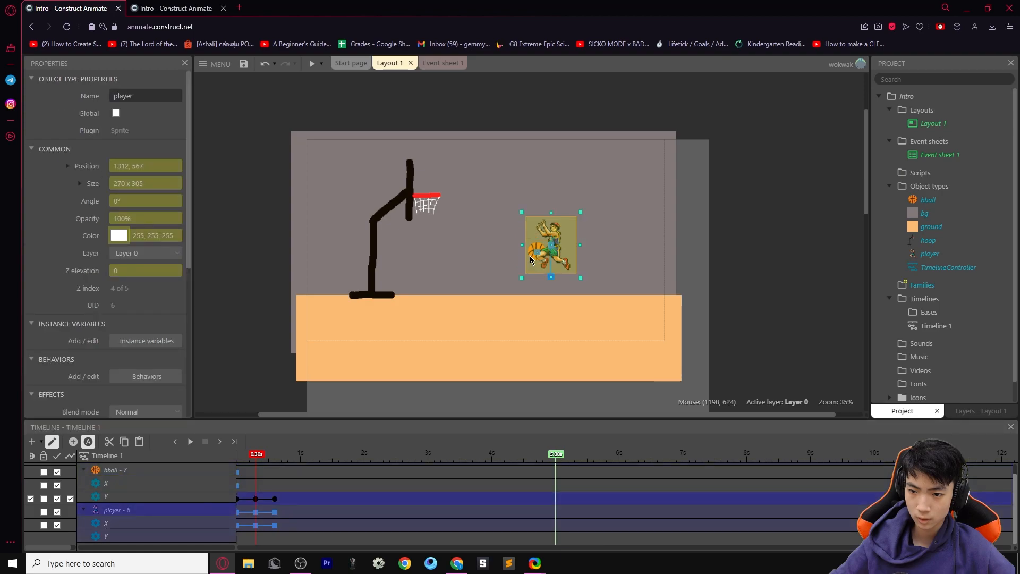
pyautogui.hotkey('ctrl', 'z')
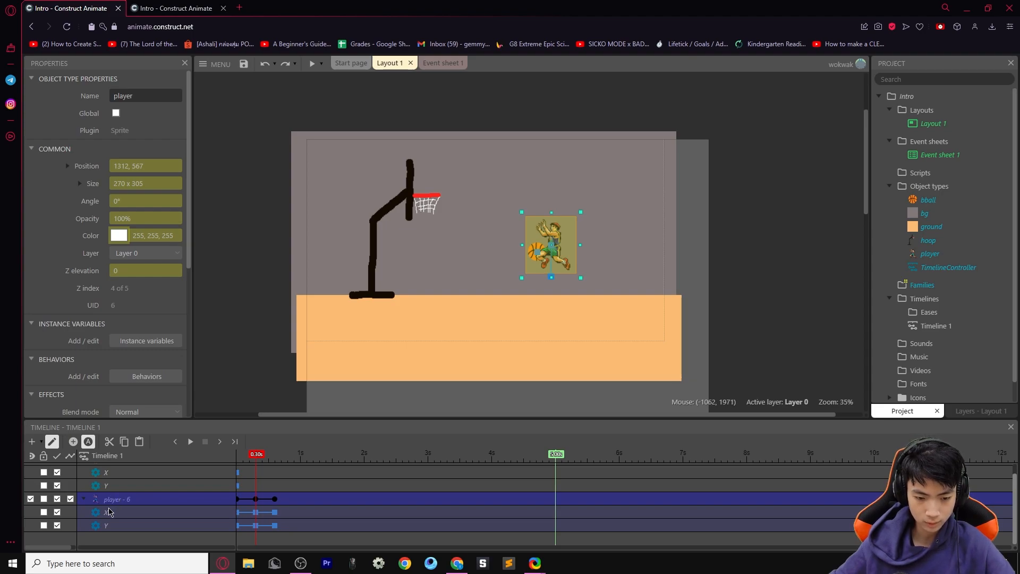
pyautogui.hotkey('ctrl', 'y')
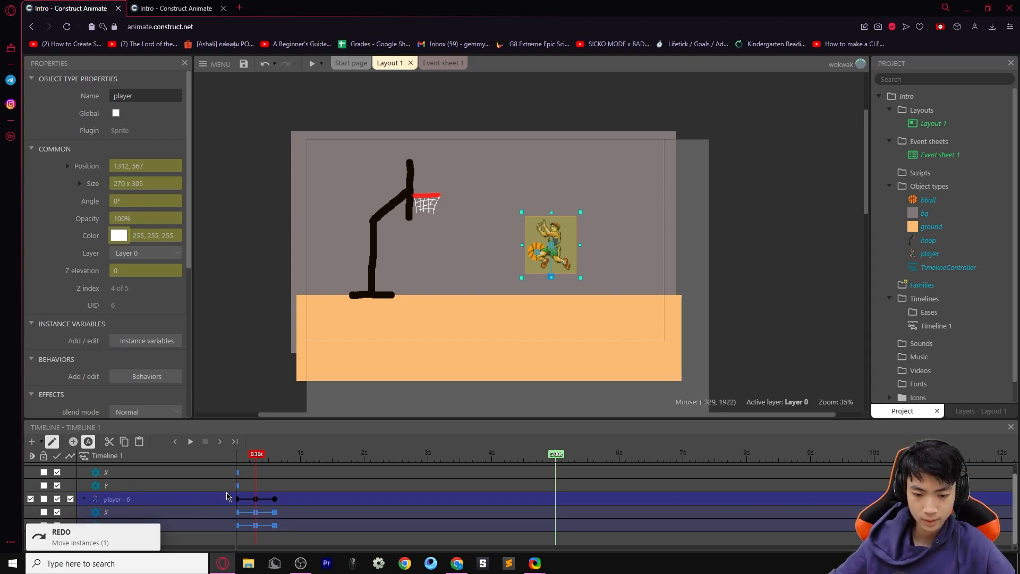
pyautogui.scroll(1, 136, 473)
pyautogui.click(144, 470)
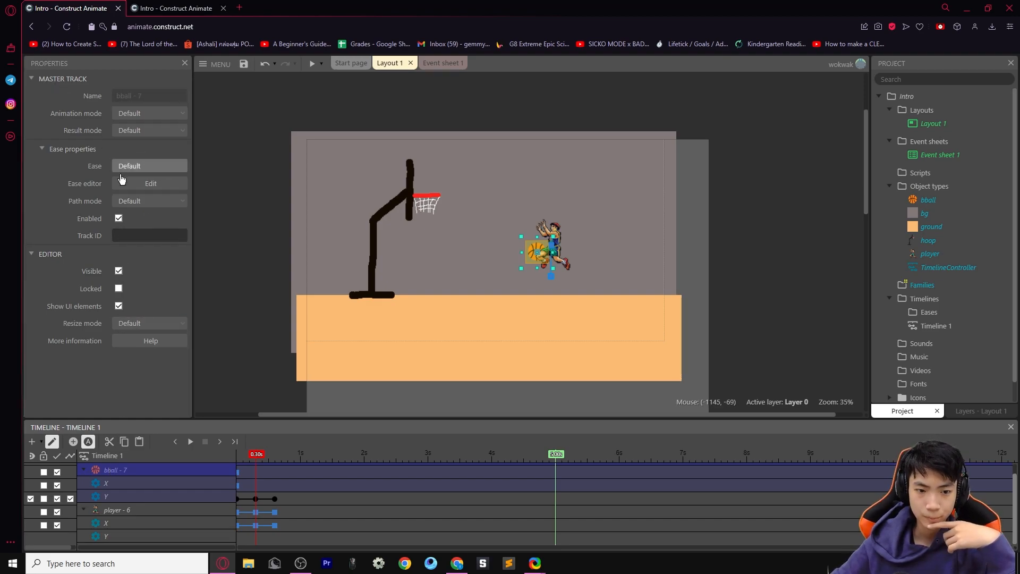
# Place the bball above the player in Layer 0's Z order
pyautogui.click(556, 232)
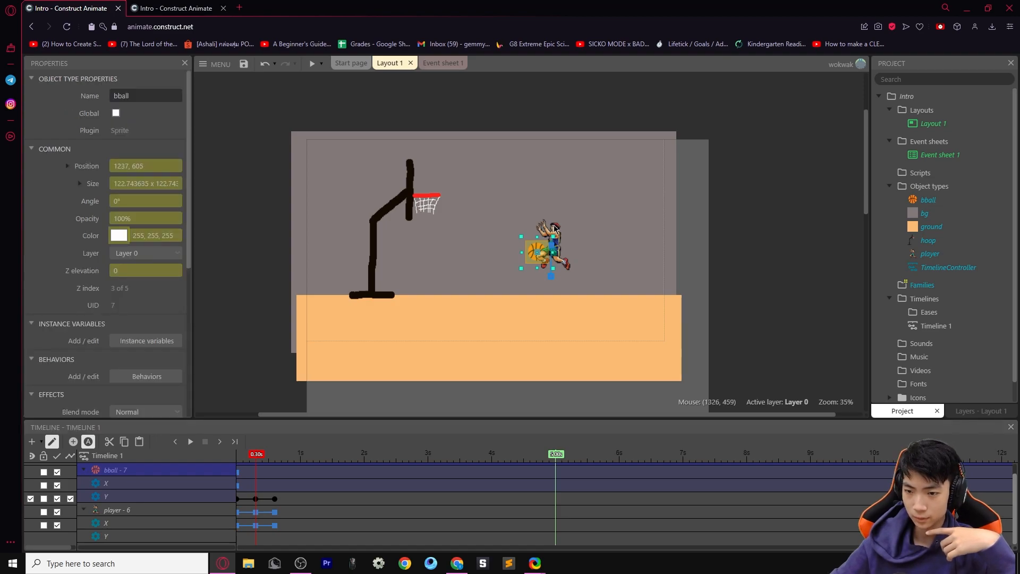
pyautogui.rightClick(554, 226)
pyautogui.moveTo(595, 320)
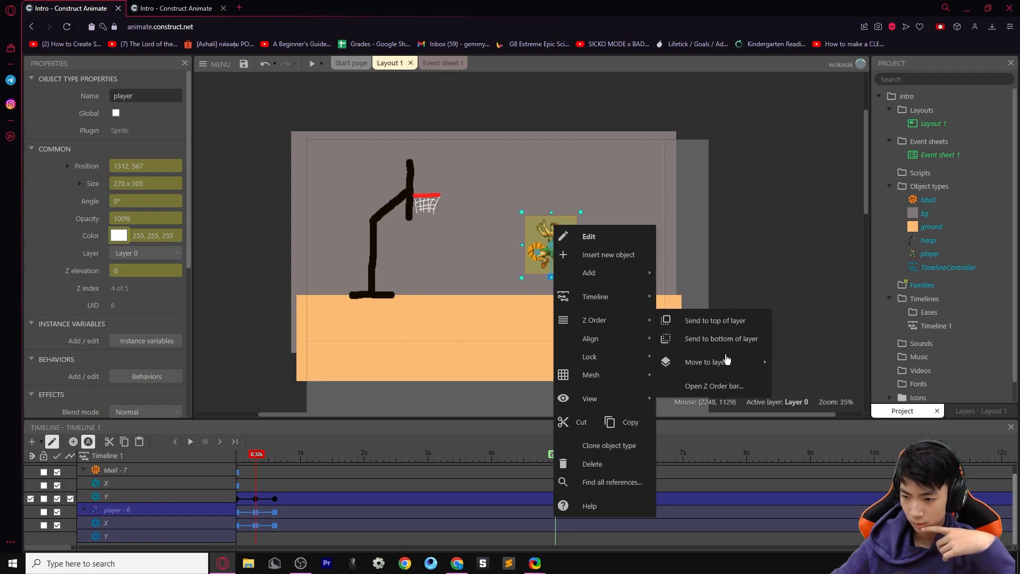
pyautogui.click(723, 387)
pyautogui.moveTo(124, 151); pyautogui.dragTo(129, 166)
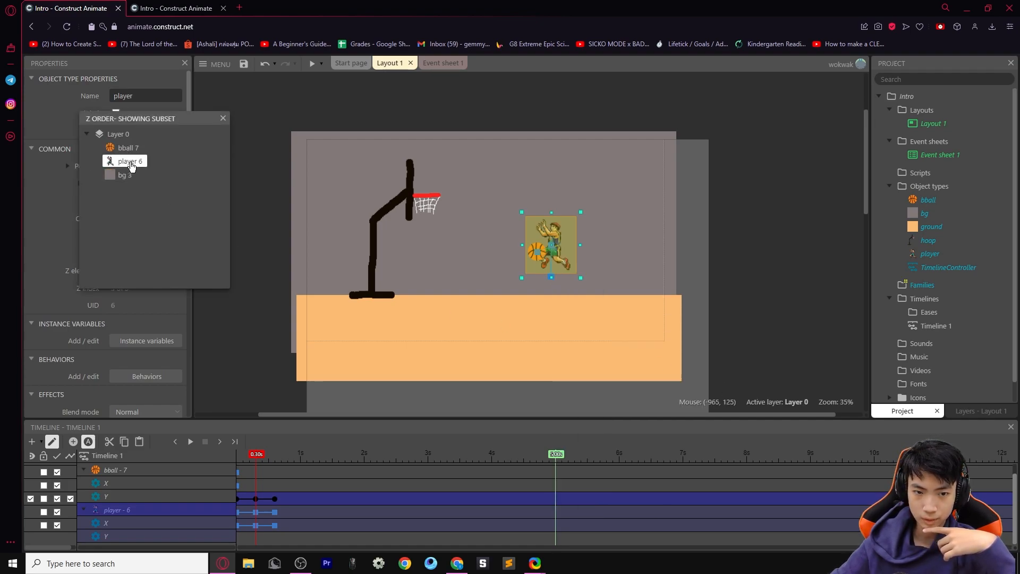
pyautogui.click(224, 117)
# Keyframe the basketball at 0.30s, raised to 1239, 451 at the player's hands, and preview the timeline
pyautogui.click(538, 253)
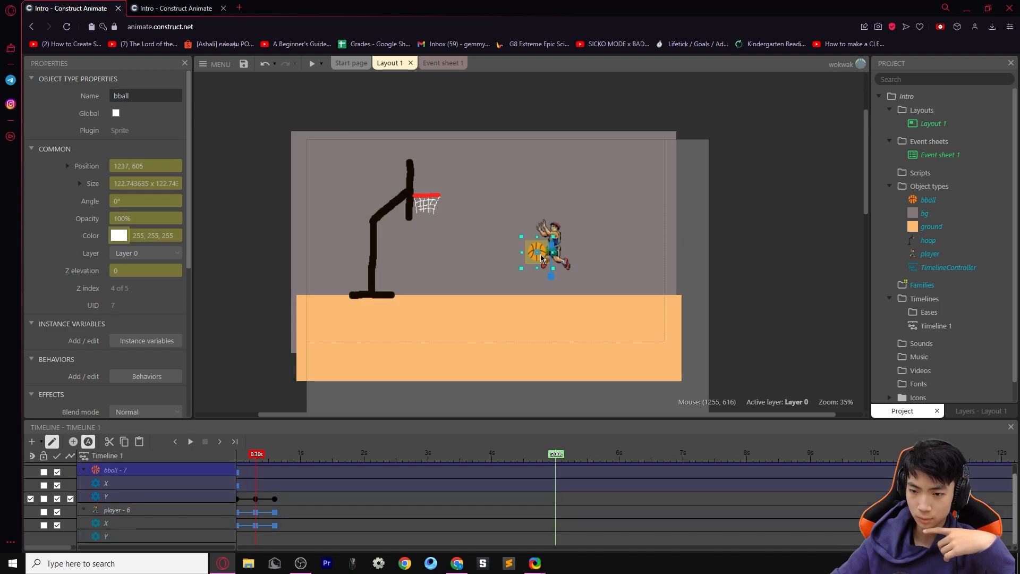
pyautogui.moveTo(535, 260); pyautogui.dragTo(536, 232)
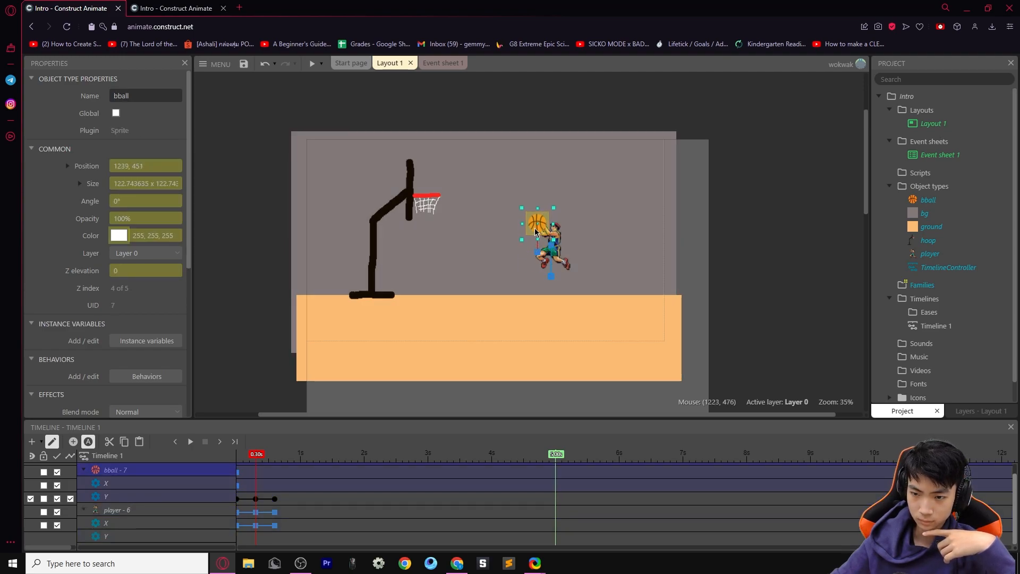
pyautogui.click(191, 441)
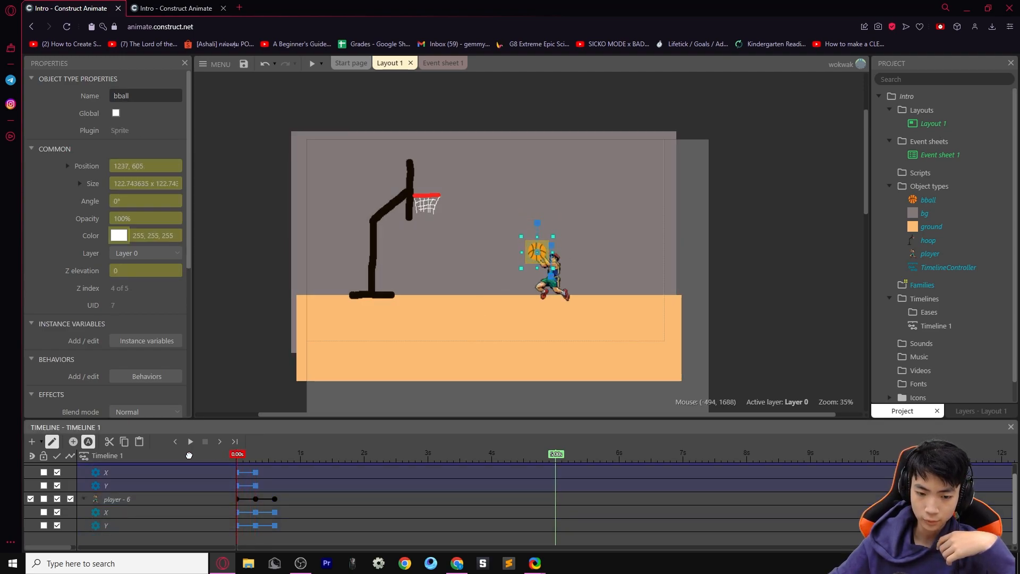
# Preview the jump, and keyframe the basketball at 0.60s at 1111, 328 and at 1.00s at 932, 260 on its way to the hoop
pyautogui.click(190, 441)
pyautogui.click(246, 454)
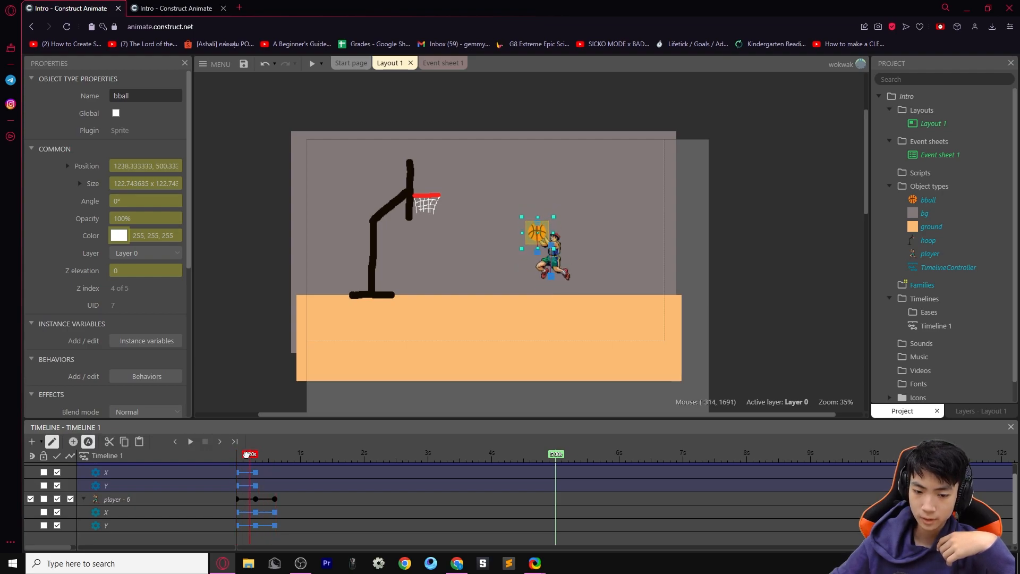
pyautogui.moveTo(245, 454); pyautogui.dragTo(252, 455)
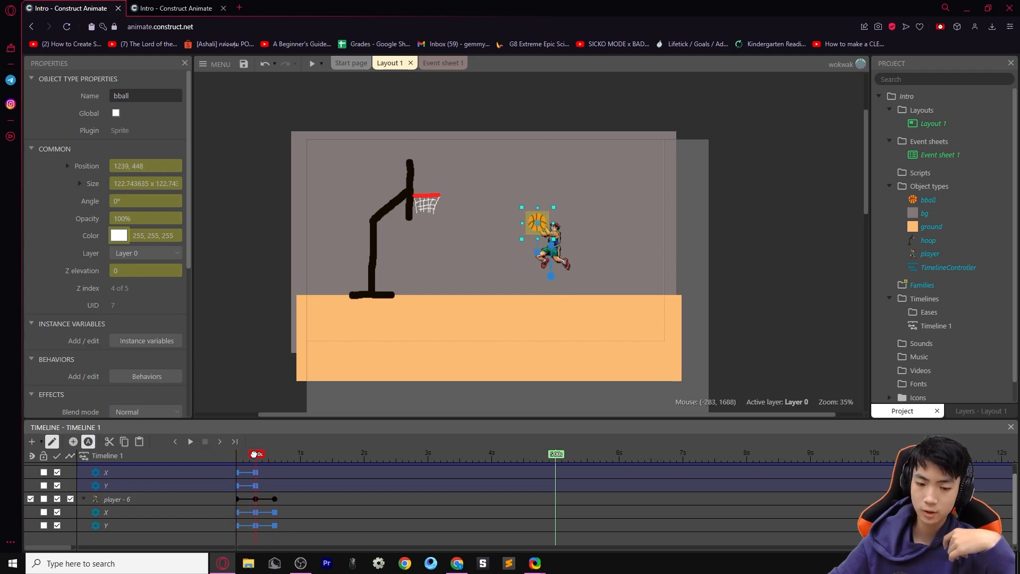
pyautogui.moveTo(254, 454); pyautogui.dragTo(276, 454)
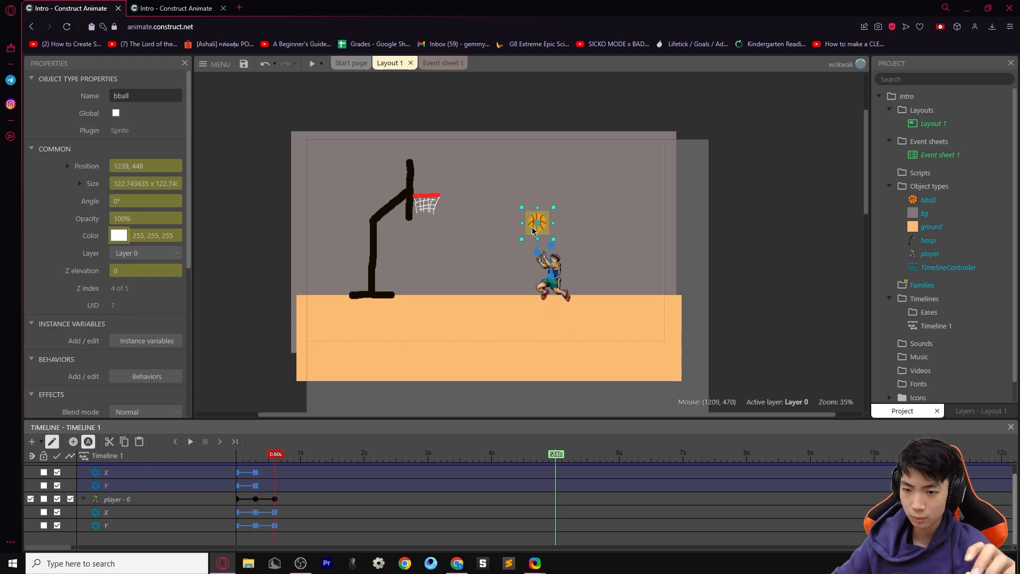
pyautogui.moveTo(533, 230); pyautogui.dragTo(508, 206)
pyautogui.moveTo(277, 452); pyautogui.dragTo(284, 454)
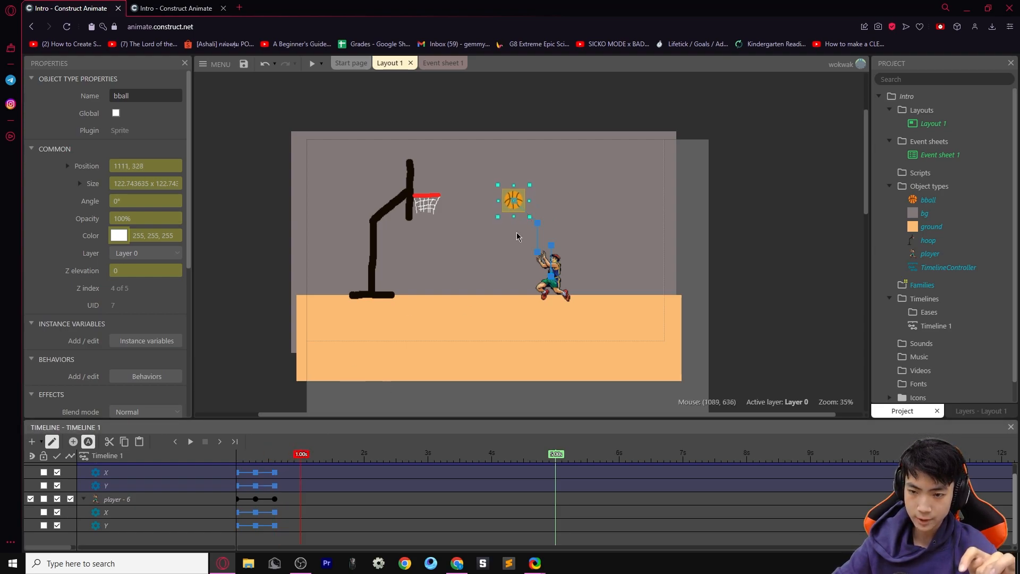
pyautogui.moveTo(514, 213); pyautogui.dragTo(480, 200)
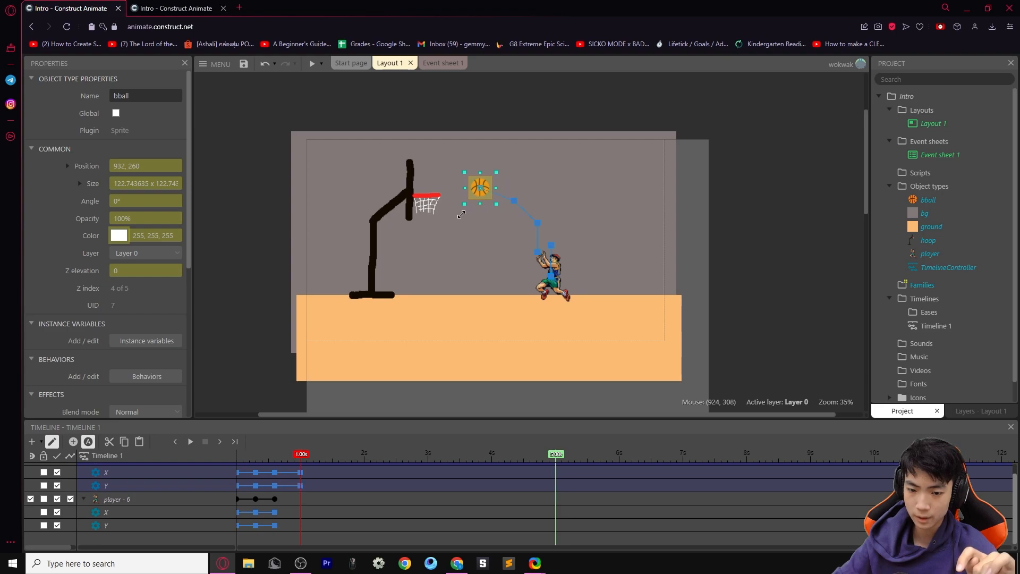
# Keyframe the basketball at 1.40s at 843, 126 above the hoop, and raise the preceding path points to shape an arc
pyautogui.moveTo(297, 452); pyautogui.dragTo(318, 454)
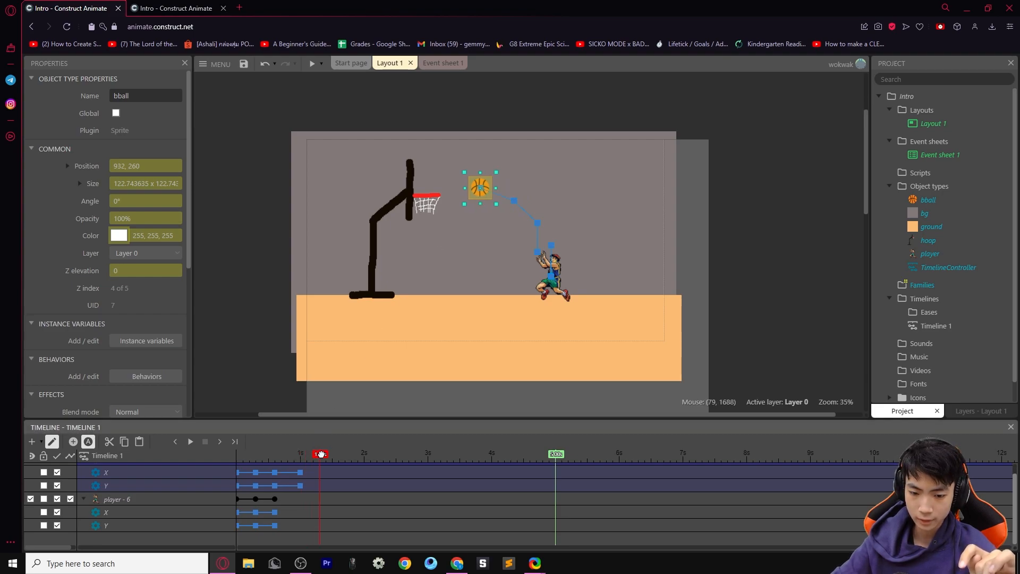
pyautogui.moveTo(478, 198); pyautogui.dragTo(445, 205)
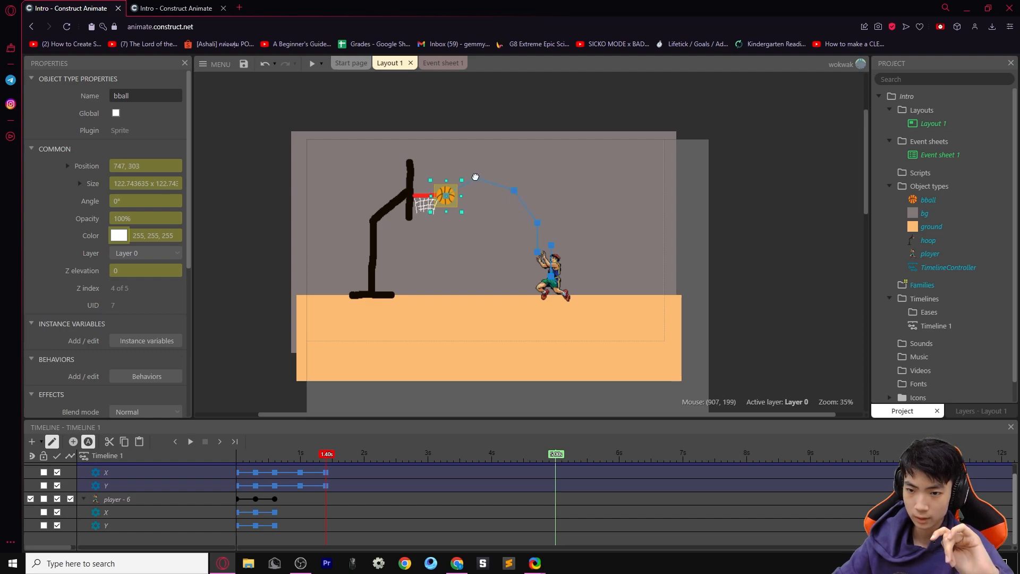
pyautogui.moveTo(446, 201); pyautogui.dragTo(458, 176)
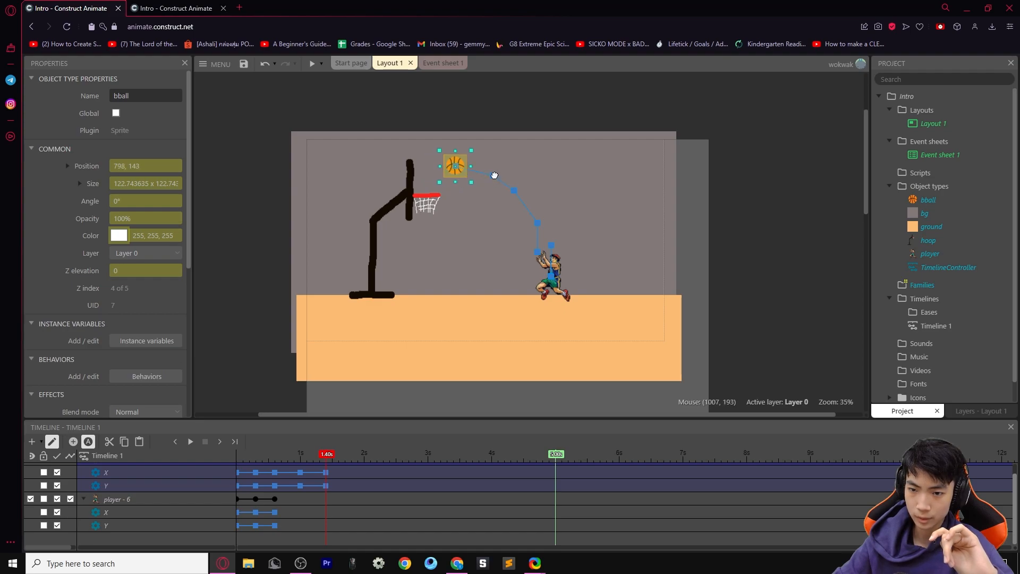
pyautogui.moveTo(460, 179); pyautogui.dragTo(466, 174)
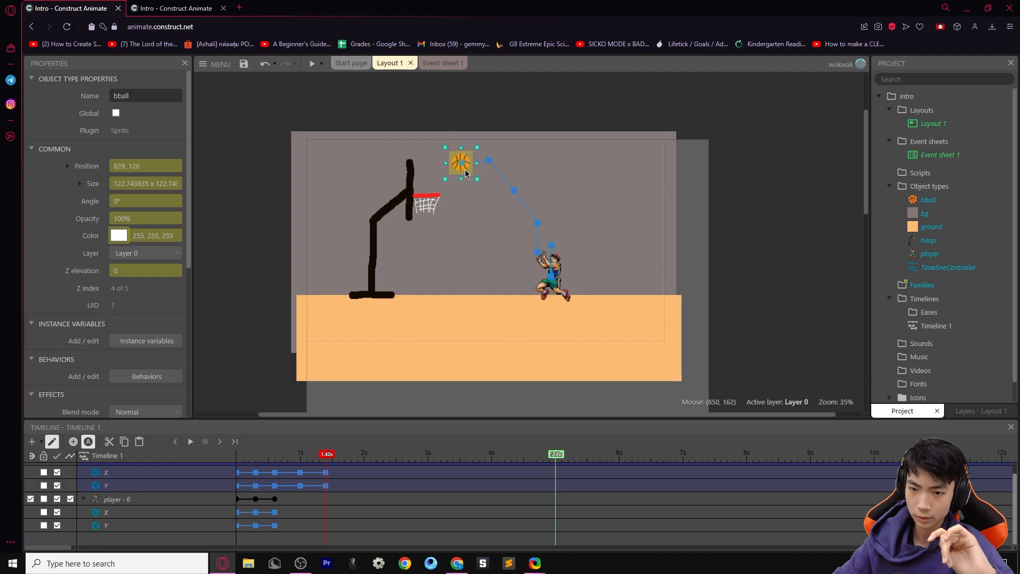
pyautogui.doubleClick(465, 173)
pyautogui.click(993, 68)
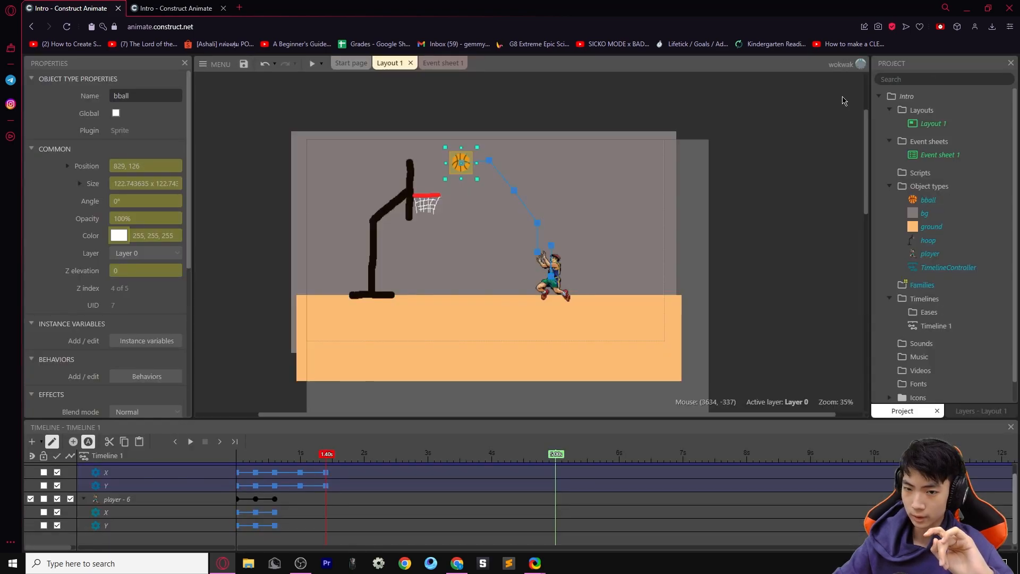
pyautogui.moveTo(469, 174); pyautogui.dragTo(472, 175)
# Keyframe the basketball descending at 1.70s to 734, 192 and at 1.90s into the rim at 646, 312
pyautogui.moveTo(328, 454); pyautogui.dragTo(339, 455)
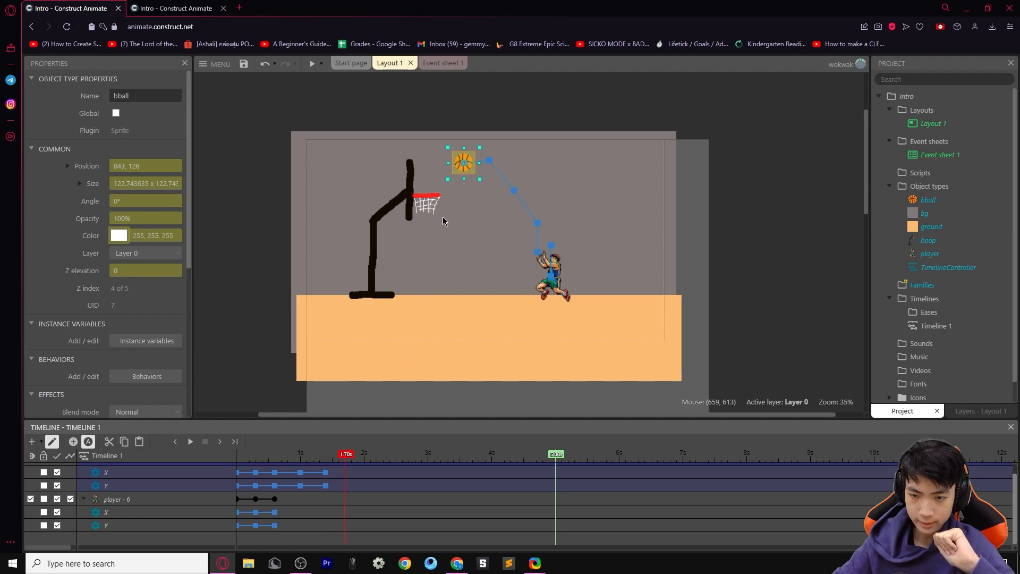
pyautogui.moveTo(465, 174); pyautogui.dragTo(444, 188)
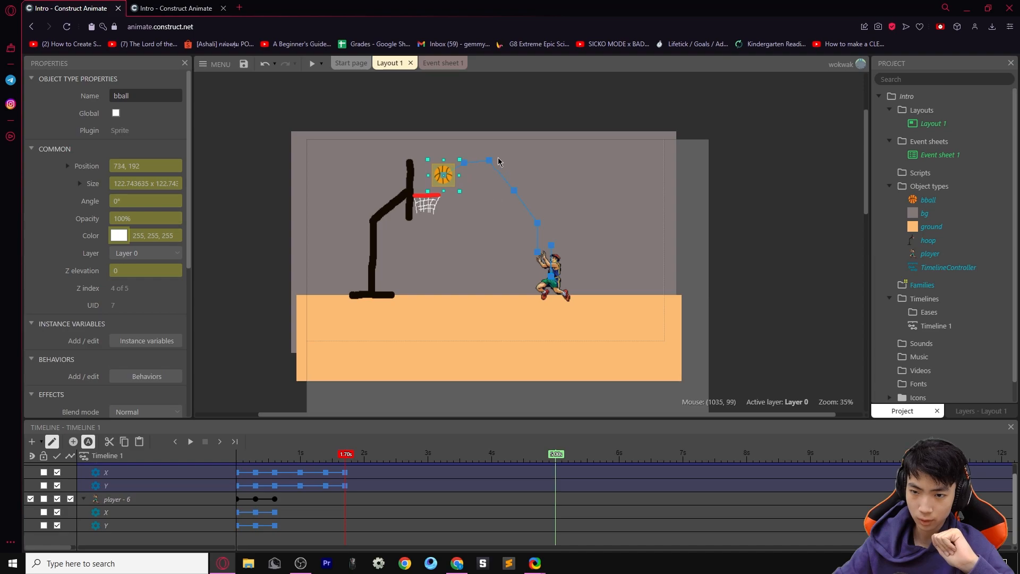
pyautogui.moveTo(344, 454); pyautogui.dragTo(355, 455)
pyautogui.moveTo(446, 184); pyautogui.dragTo(429, 209)
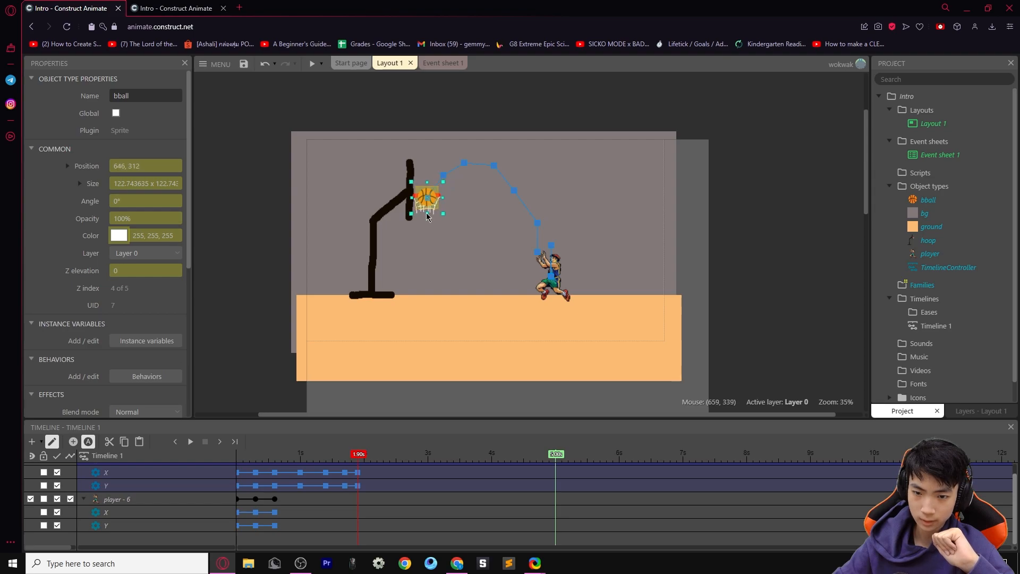
# Keyframe the basketball just below the net at 2.20s and on the ground at 627, 795 at 2.60s
pyautogui.moveTo(359, 455); pyautogui.dragTo(371, 454)
pyautogui.moveTo(431, 204); pyautogui.dragTo(430, 234)
pyautogui.moveTo(379, 454); pyautogui.dragTo(403, 454)
pyautogui.moveTo(427, 243); pyautogui.dragTo(425, 302)
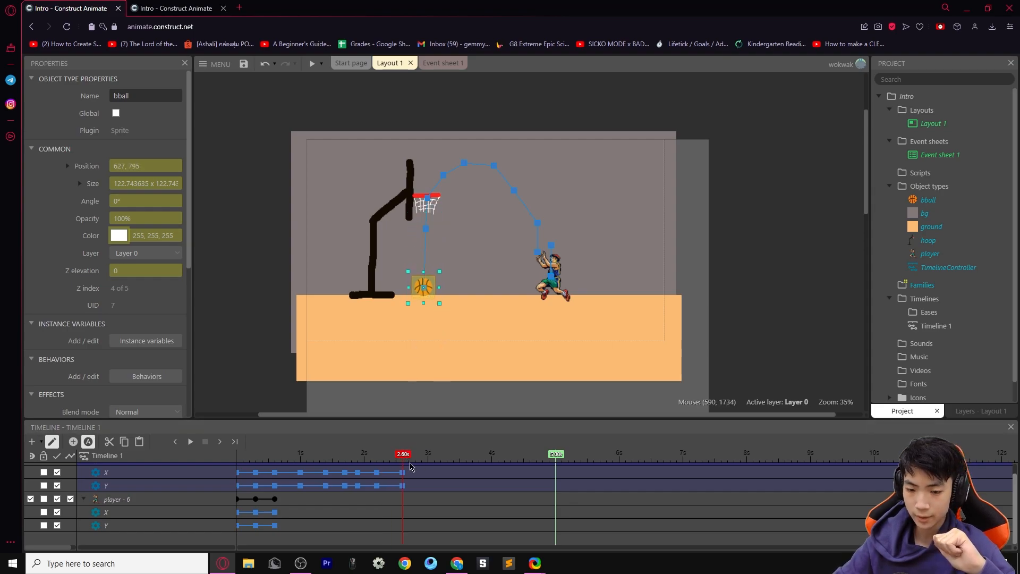
# Keyframe a small basketball bounce at 2.70s, landing at 698, 798 at 2.80s and rolling slightly toward the player by 3.00s
pyautogui.moveTo(400, 455); pyautogui.dragTo(410, 455)
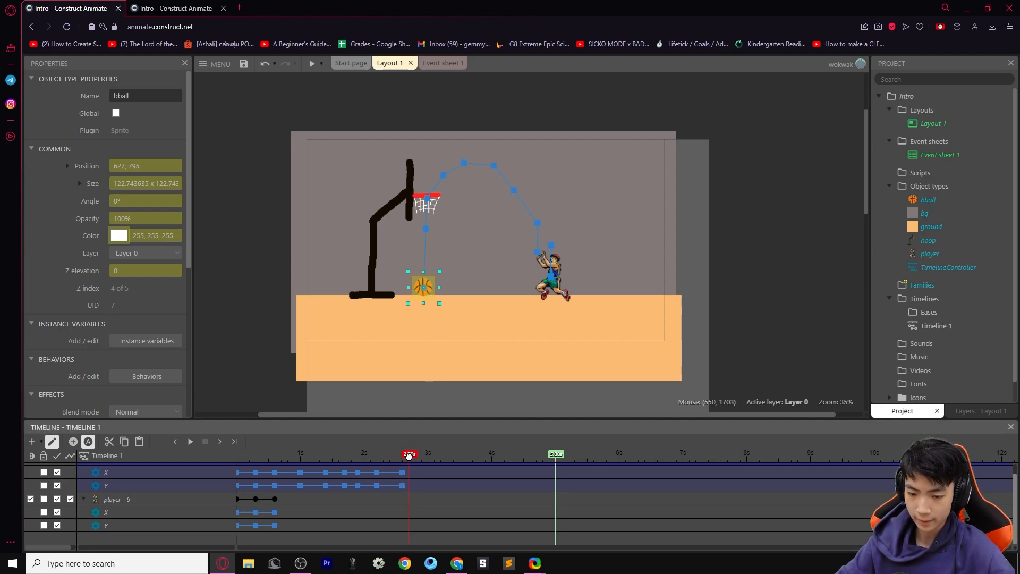
pyautogui.moveTo(427, 296); pyautogui.dragTo(434, 290)
pyautogui.moveTo(408, 455); pyautogui.dragTo(412, 455)
pyautogui.moveTo(434, 306); pyautogui.dragTo(441, 311)
pyautogui.moveTo(415, 454); pyautogui.dragTo(419, 456)
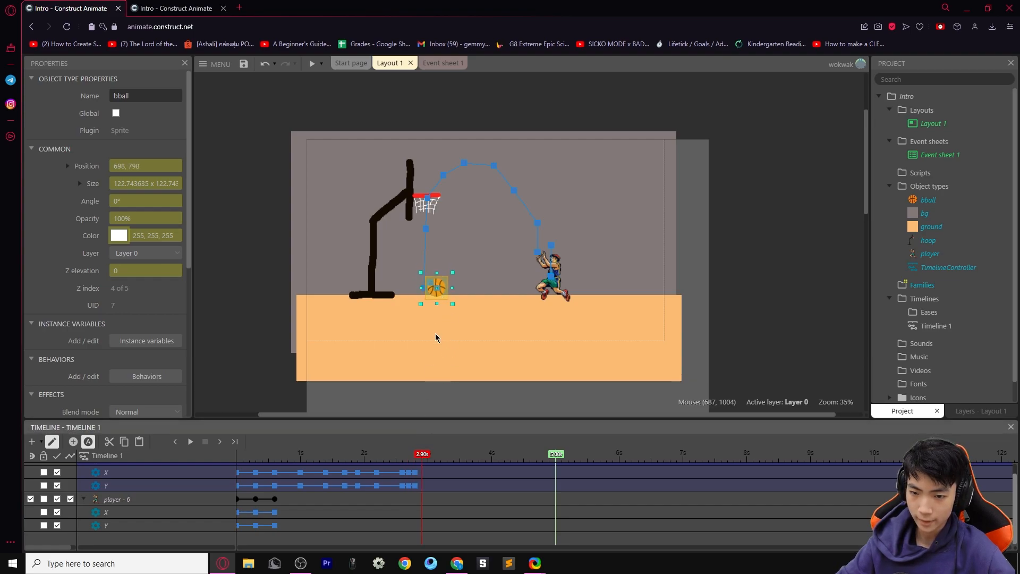
pyautogui.moveTo(437, 288); pyautogui.dragTo(447, 288)
# Play Timeline 1 from 0.00s and replay the section near the hoop to check the basketball's shot and bounce
pyautogui.moveTo(408, 457); pyautogui.dragTo(237, 455)
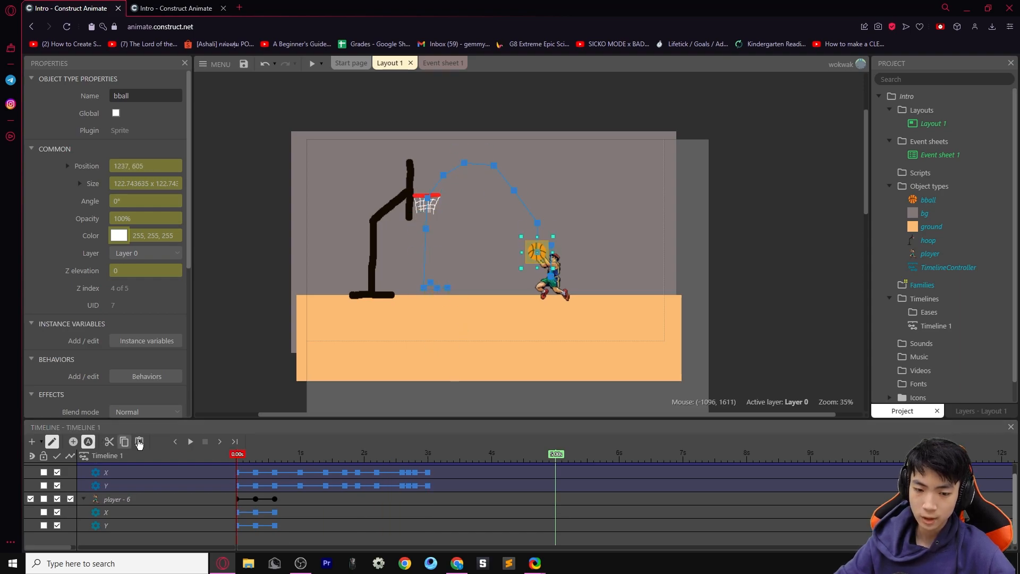
pyautogui.click(190, 441)
pyautogui.click(631, 305)
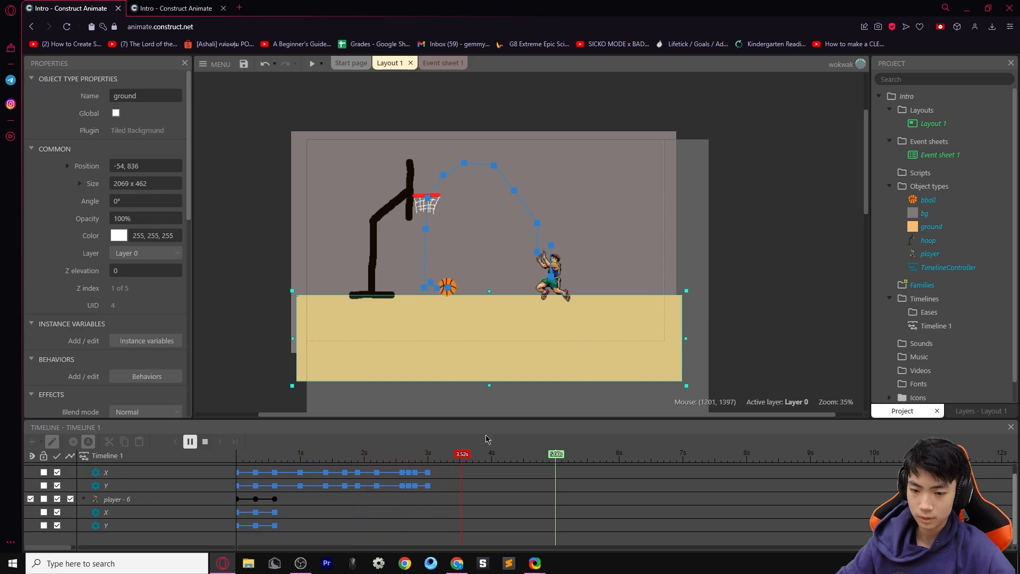
pyautogui.moveTo(462, 454); pyautogui.dragTo(212, 446)
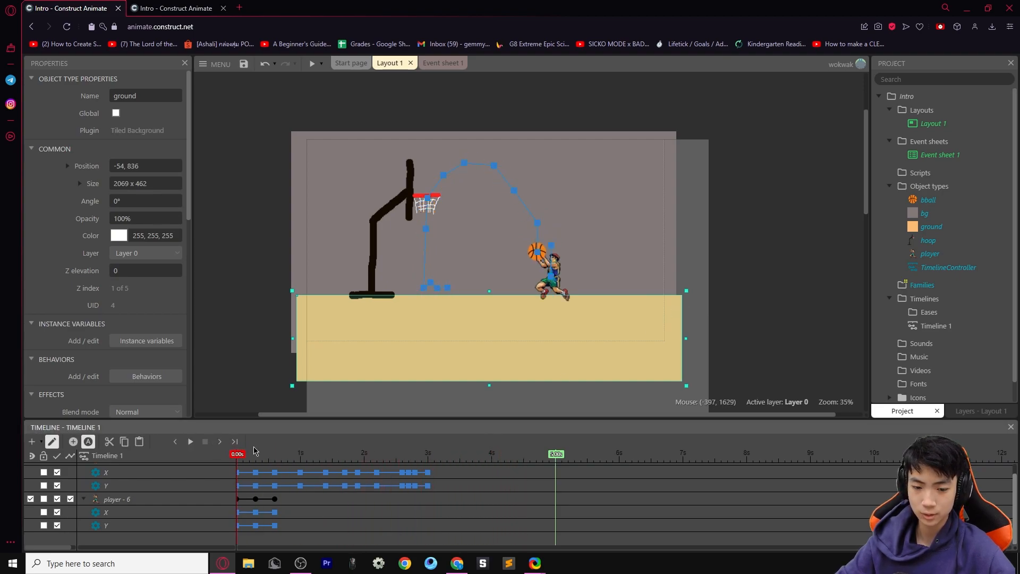
pyautogui.click(190, 441)
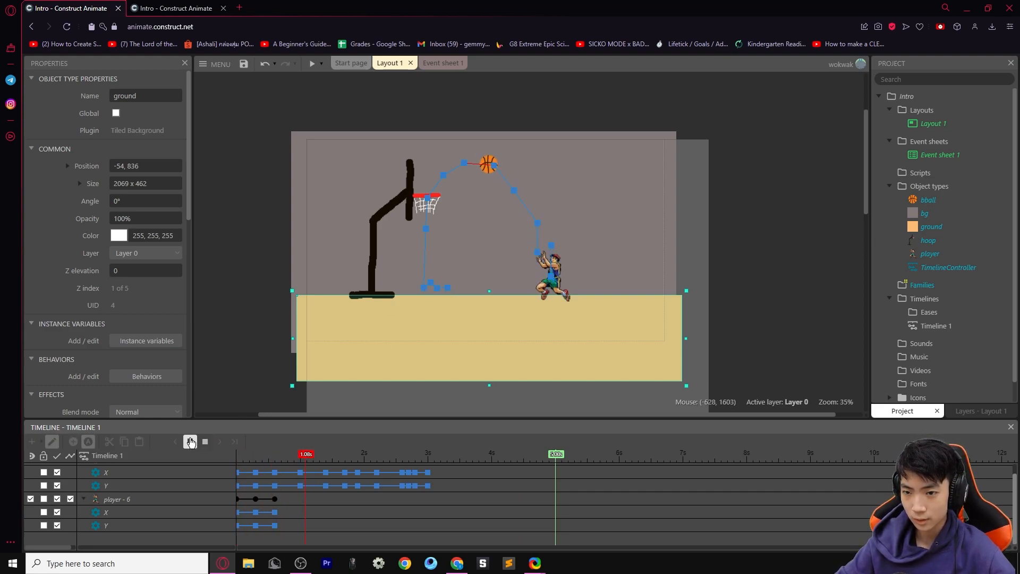
pyautogui.click(190, 442)
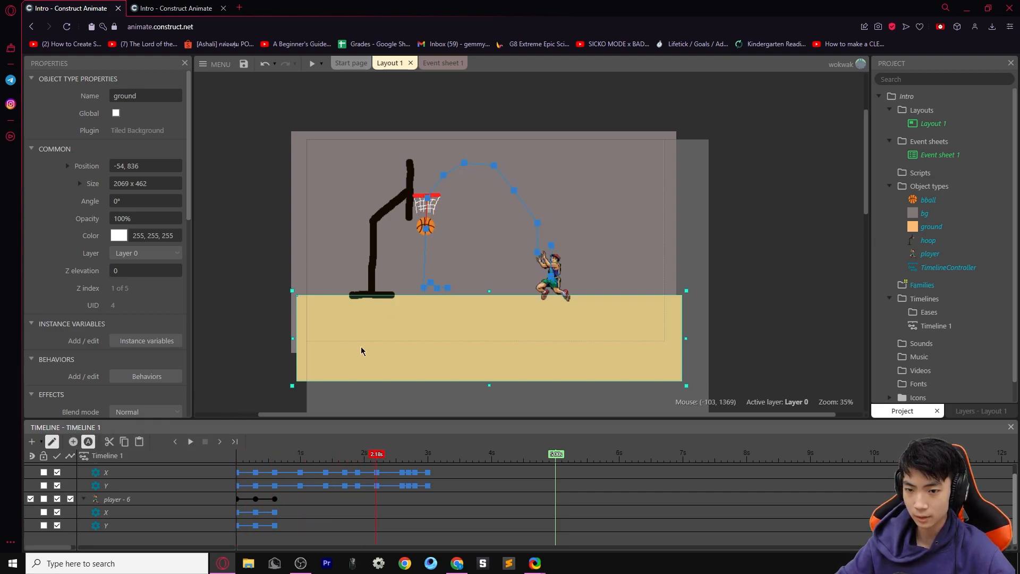
pyautogui.click(430, 204)
pyautogui.moveTo(370, 454); pyautogui.dragTo(319, 456)
pyautogui.click(190, 442)
pyautogui.click(190, 443)
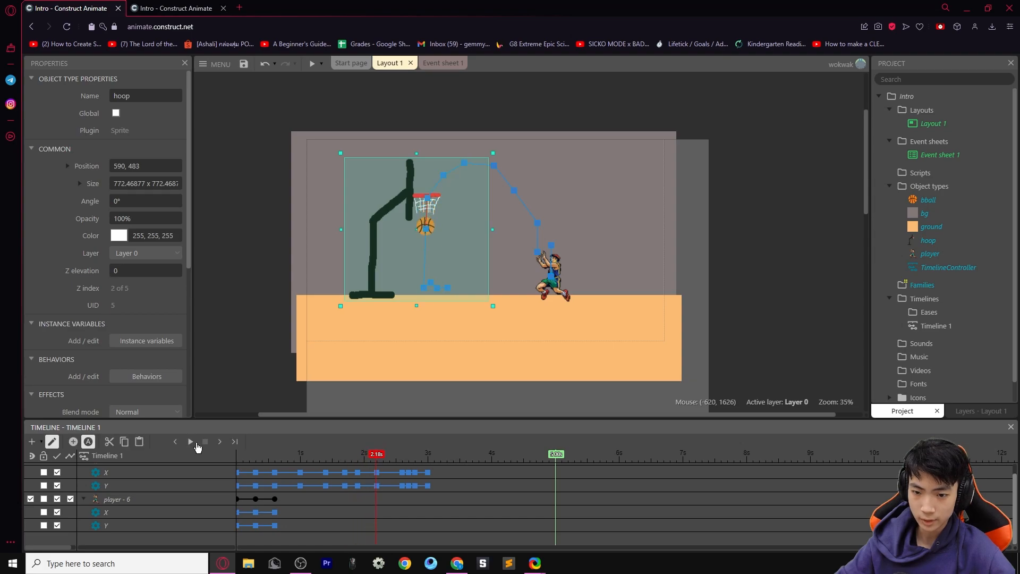
# Shift the bball keyframes from 1.90s onward 0.10s later, starting at 2.00s, and preview the shot
pyautogui.moveTo(376, 455)
pyautogui.mouseDown()
pyautogui.moveTo(349, 459)
pyautogui.moveTo(363, 466)
pyautogui.mouseUp()
pyautogui.click(359, 473)
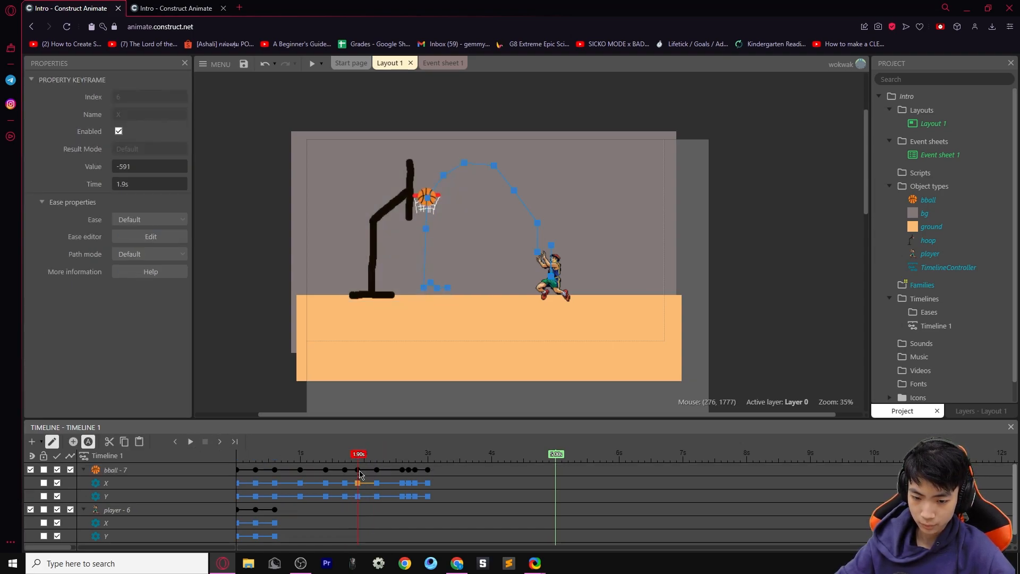
pyautogui.click(361, 470)
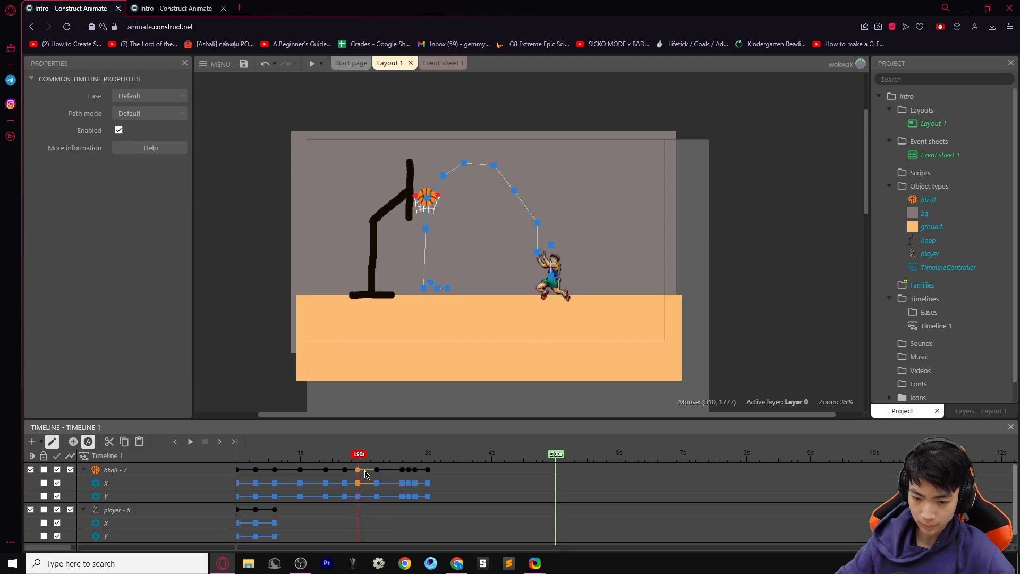
pyautogui.moveTo(359, 470); pyautogui.dragTo(291, 454)
pyautogui.click(190, 442)
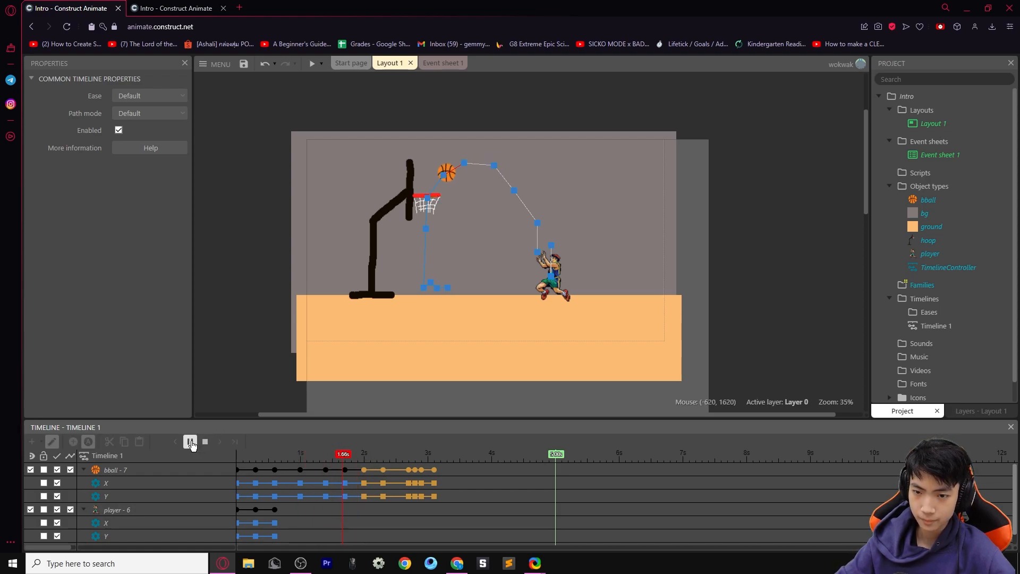
pyautogui.click(190, 442)
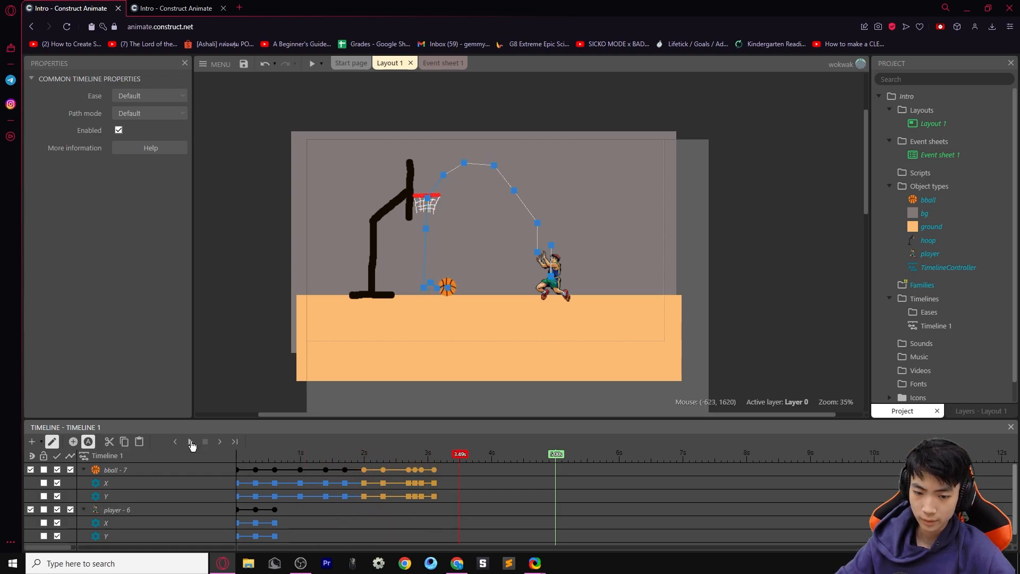
# Play Timeline 1 from 0.00s and scrub its opening to check the timing of the basketball's keyframes
pyautogui.click(388, 481)
pyautogui.moveTo(298, 454); pyautogui.dragTo(233, 454)
pyautogui.click(191, 442)
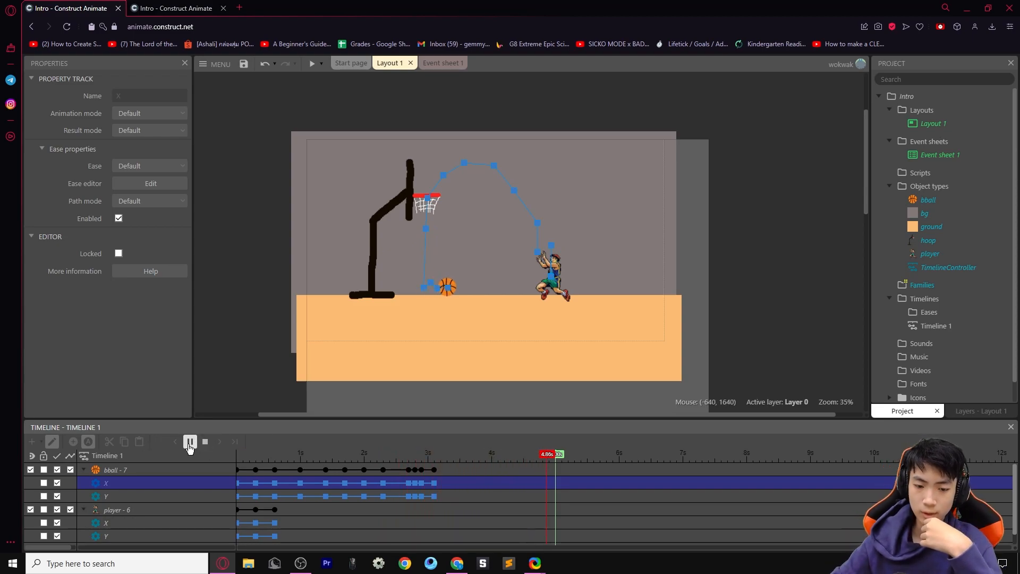
pyautogui.click(256, 454)
pyautogui.click(236, 453)
# Move the bball master keyframes closer together so that the last one sits at 2.1s, and play the timeline from the start
pyautogui.moveTo(262, 456); pyautogui.dragTo(301, 477)
pyautogui.click(300, 471)
pyautogui.moveTo(364, 472); pyautogui.dragTo(332, 476)
pyautogui.moveTo(409, 470)
pyautogui.mouseDown()
pyautogui.moveTo(330, 476)
pyautogui.moveTo(407, 472)
pyautogui.moveTo(345, 477)
pyautogui.mouseUp()
pyautogui.moveTo(433, 470); pyautogui.dragTo(371, 475)
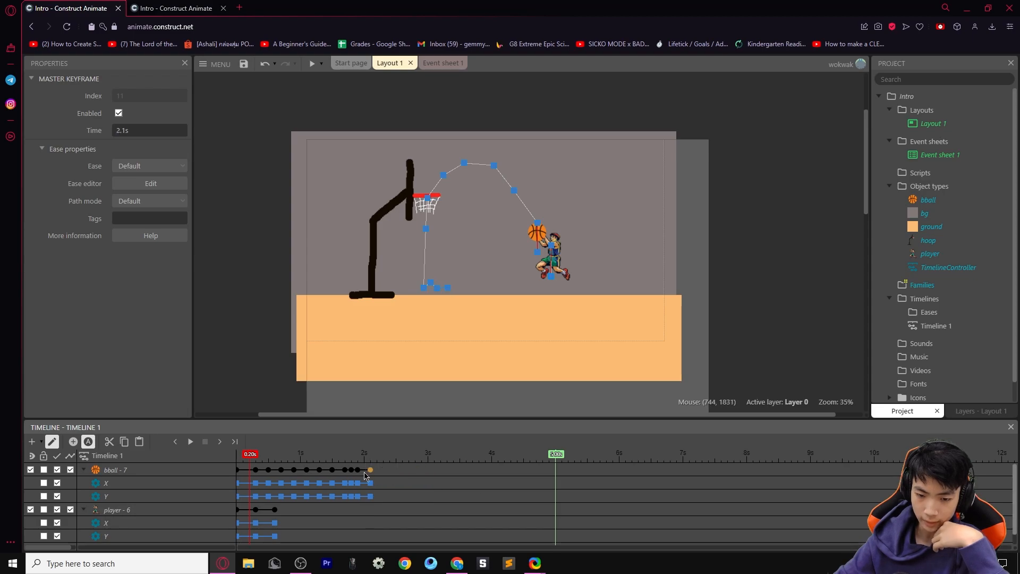
pyautogui.moveTo(250, 455); pyautogui.dragTo(228, 456)
pyautogui.click(190, 442)
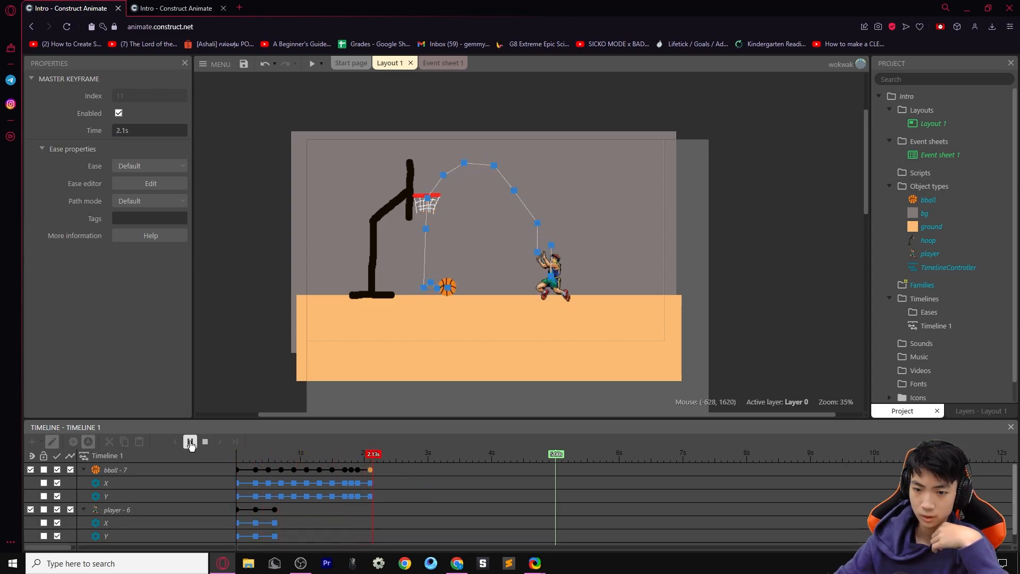
# Shift the last four bball keyframes 0.10s later, starting at 1.80s, and replay Timeline 1 to check the timing
pyautogui.moveTo(346, 455)
pyautogui.mouseDown()
pyautogui.moveTo(326, 453)
pyautogui.moveTo(353, 470)
pyautogui.mouseUp()
pyautogui.click(192, 443)
pyautogui.click(194, 443)
pyautogui.click(205, 442)
pyautogui.click(205, 442)
pyautogui.click(192, 445)
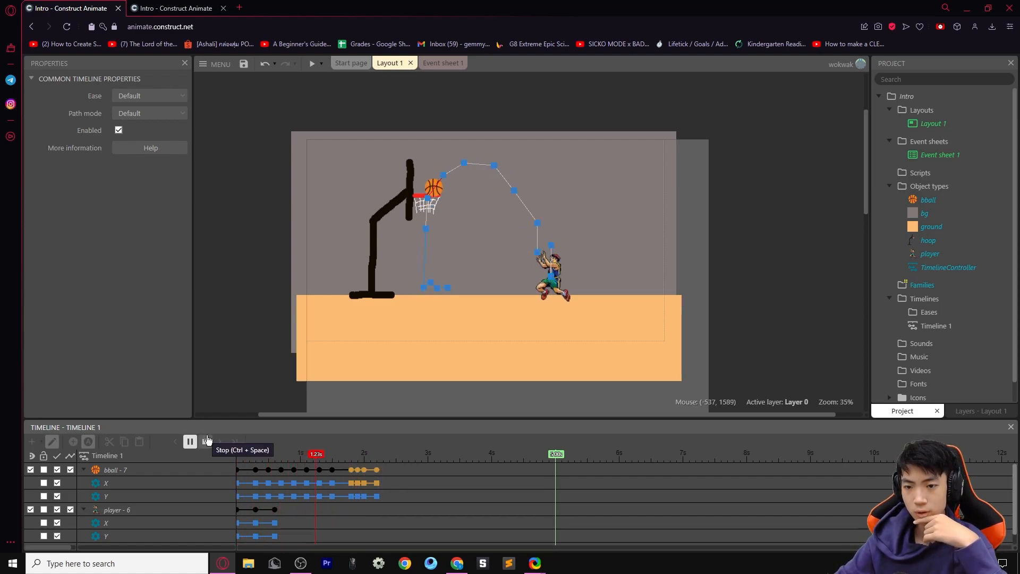
pyautogui.click(206, 442)
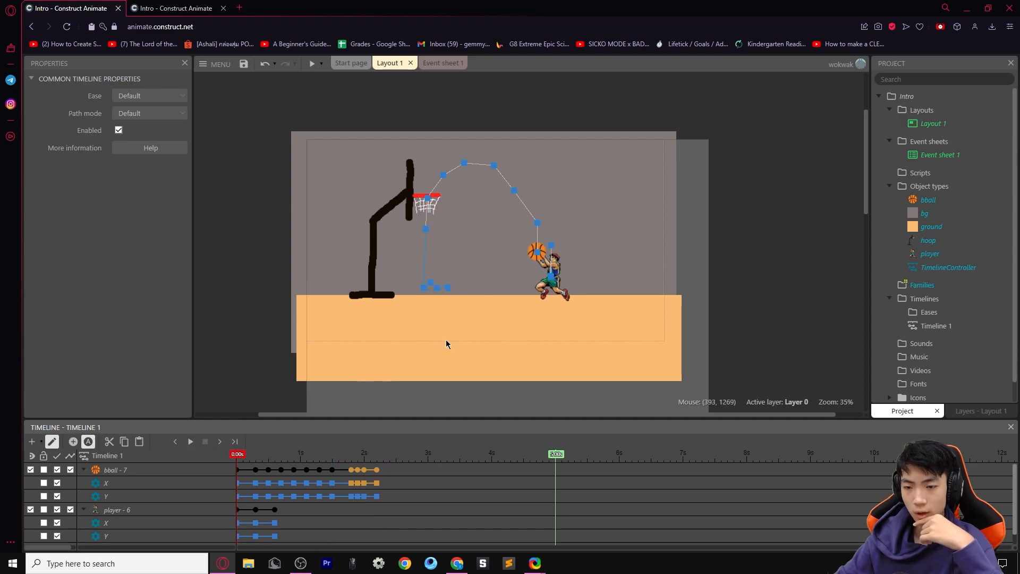
# Raise the two path points between the player's hands and the arc's top to round the basketball's rising curve
pyautogui.click(516, 193)
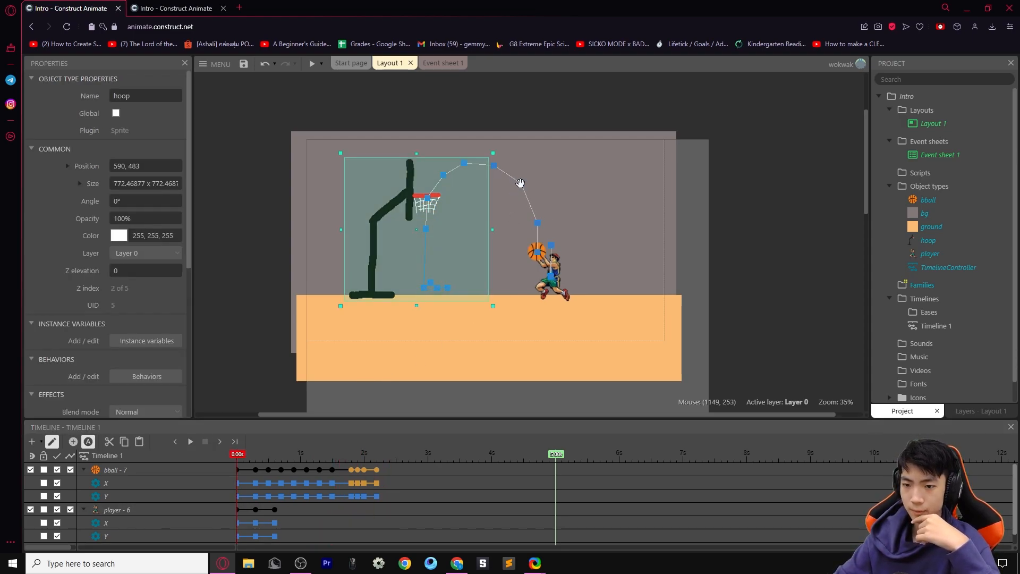
pyautogui.moveTo(495, 165); pyautogui.dragTo(496, 160)
pyautogui.click(481, 134)
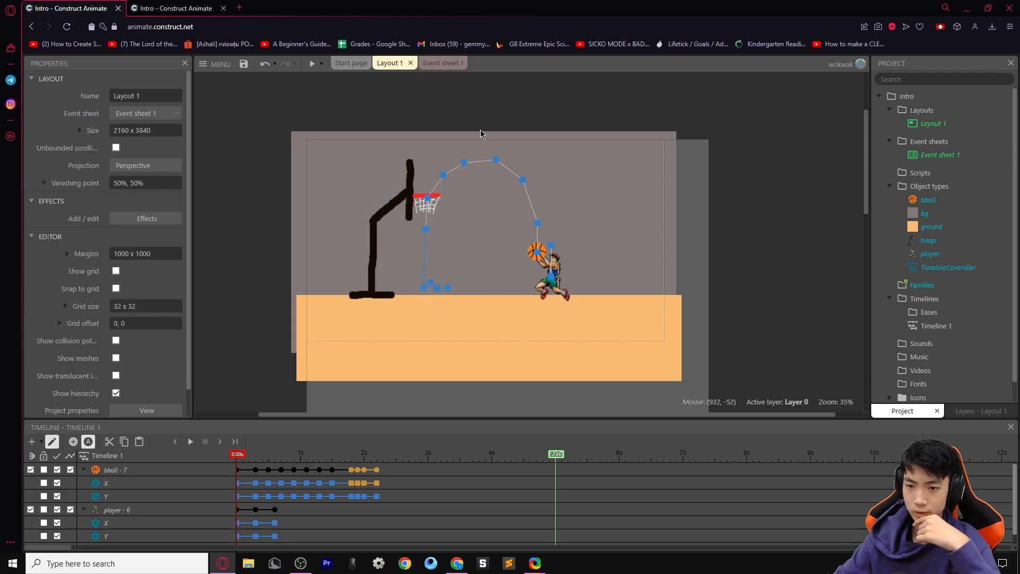
# Move the hoop slightly upward to position 602, 431
pyautogui.click(467, 168)
pyautogui.scroll(-1, 149, 495)
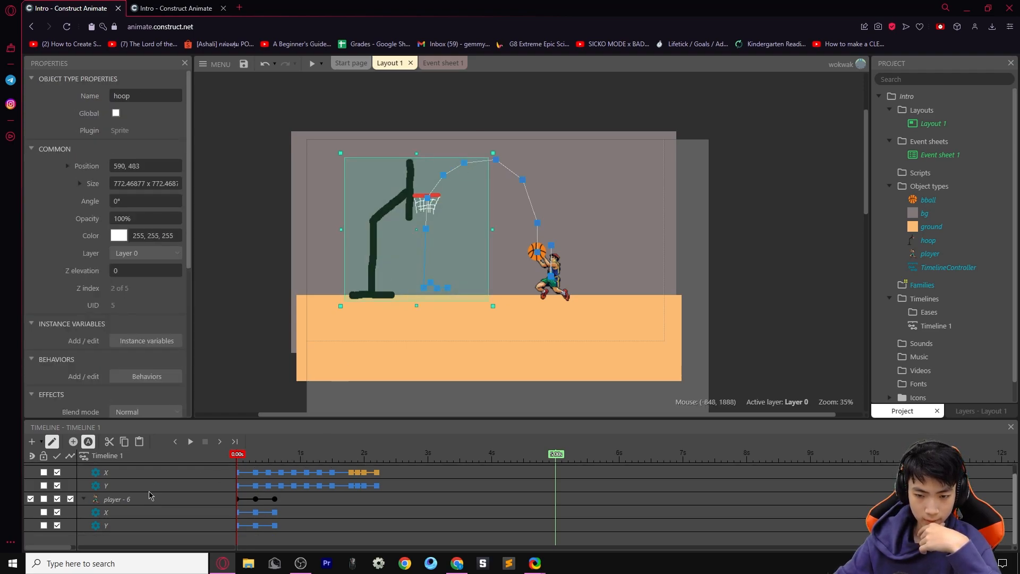
pyautogui.moveTo(458, 188); pyautogui.dragTo(460, 179)
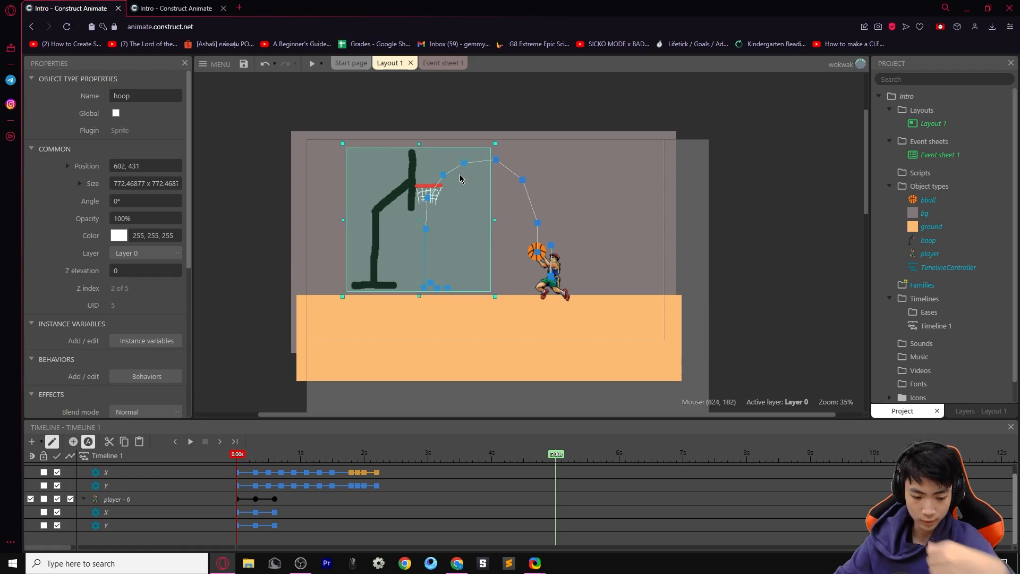
# Undo the last hoop move
pyautogui.hotkey('ctrl', 'z')
pyautogui.click(587, 140)
# Try to move the hoop to the top of Layer 0 in the Z order list
pyautogui.click(356, 267)
pyautogui.rightClick(361, 246)
pyautogui.moveTo(408, 347)
pyautogui.click(518, 405)
pyautogui.moveTo(128, 149)
pyautogui.mouseDown()
pyautogui.moveTo(126, 185)
pyautogui.moveTo(121, 140)
pyautogui.mouseUp()
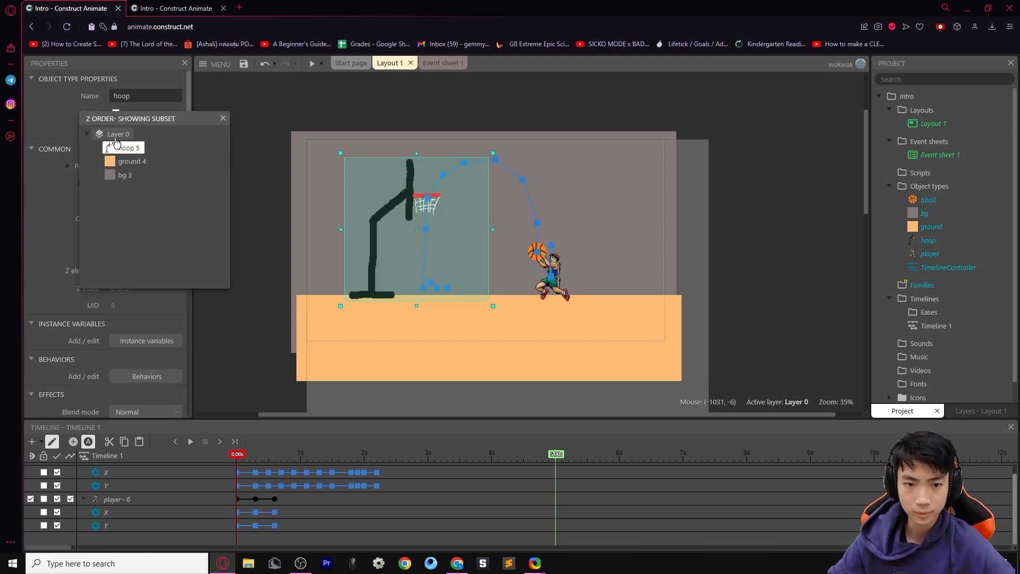
pyautogui.hotkey('ctrl', 'a')
pyautogui.click(223, 118)
pyautogui.click(265, 130)
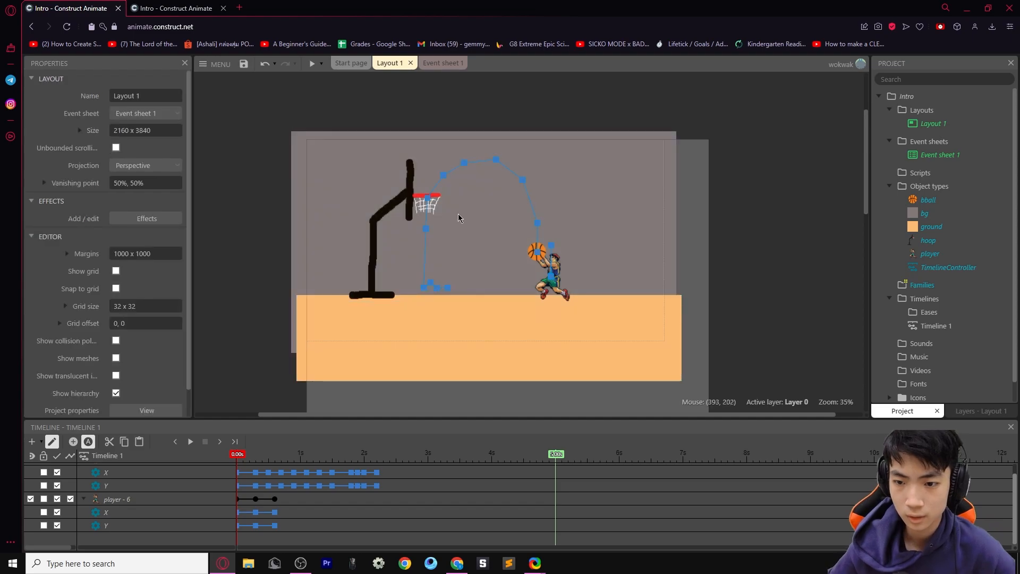
# Play Timeline 1 to check how the basketball passes the hoop
pyautogui.click(537, 251)
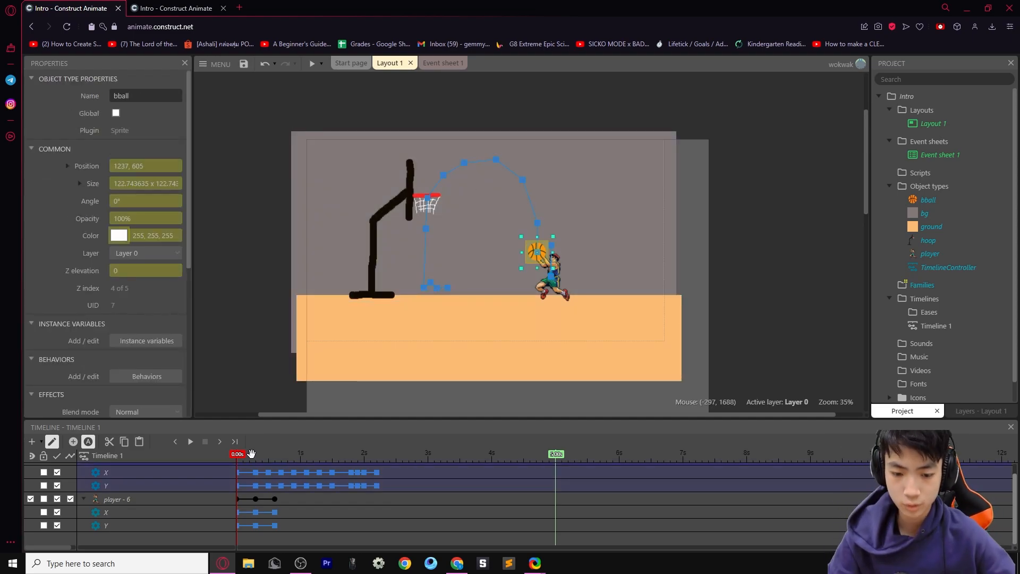
pyautogui.click(190, 441)
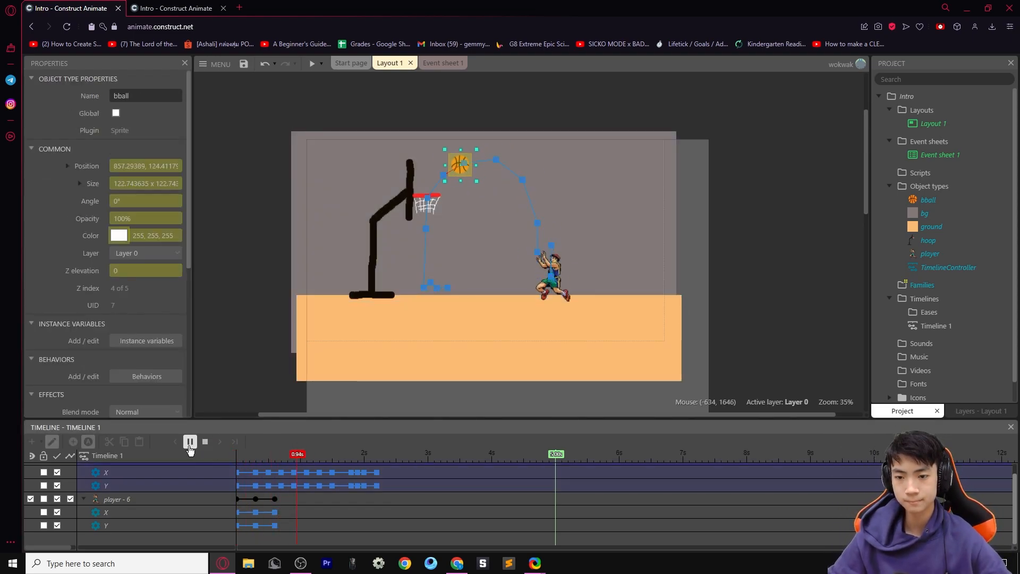
pyautogui.click(189, 448)
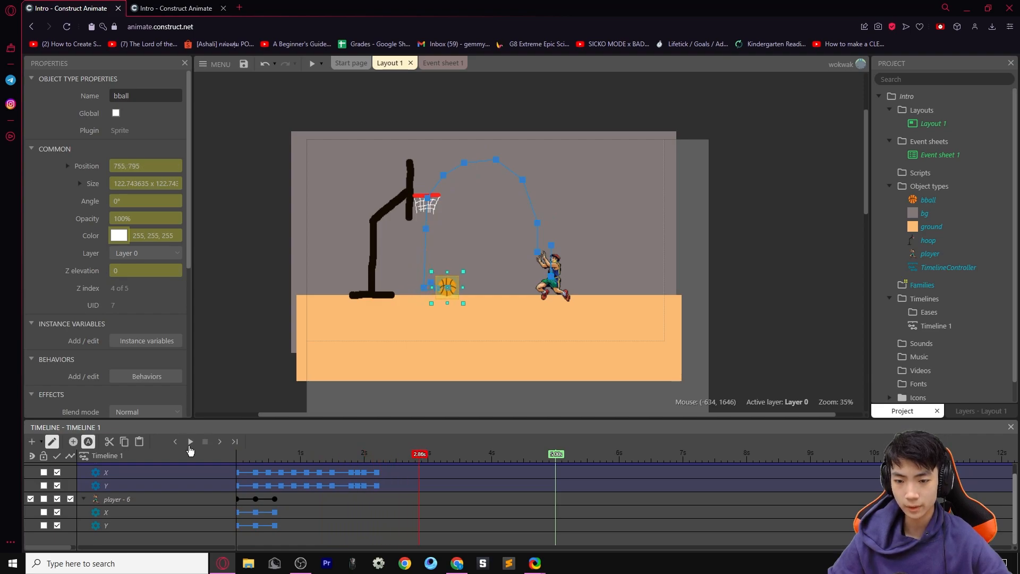
# Send the hoop to the top of its layer in the Z order
pyautogui.click(365, 265)
pyautogui.rightClick(364, 264)
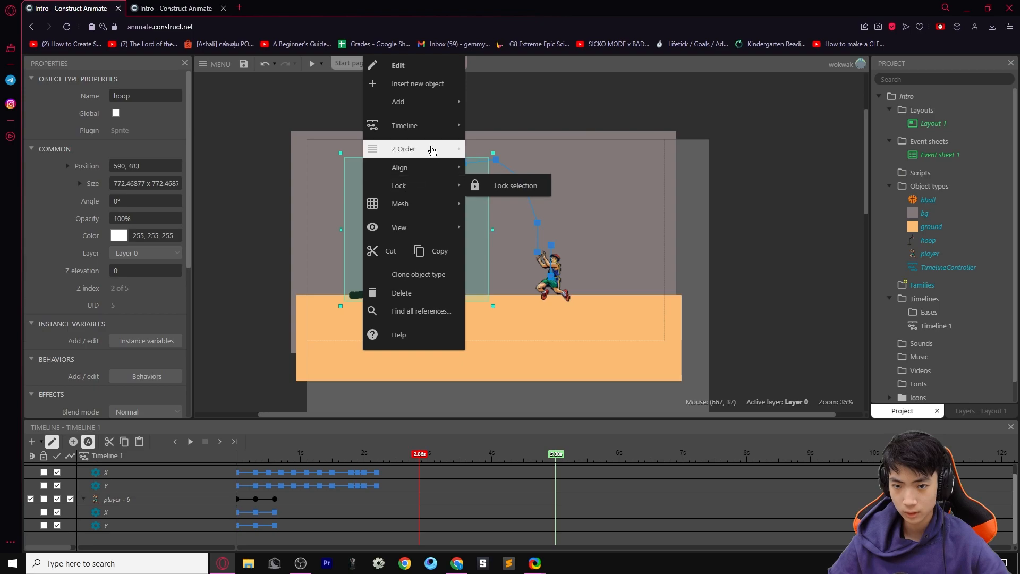
pyautogui.moveTo(431, 149)
pyautogui.click(525, 151)
# Return the playhead to 0.00s and replay Timeline 1 to check the reordered hoop against the basketball
pyautogui.click(364, 452)
pyautogui.moveTo(364, 452); pyautogui.dragTo(187, 463)
pyautogui.click(260, 277)
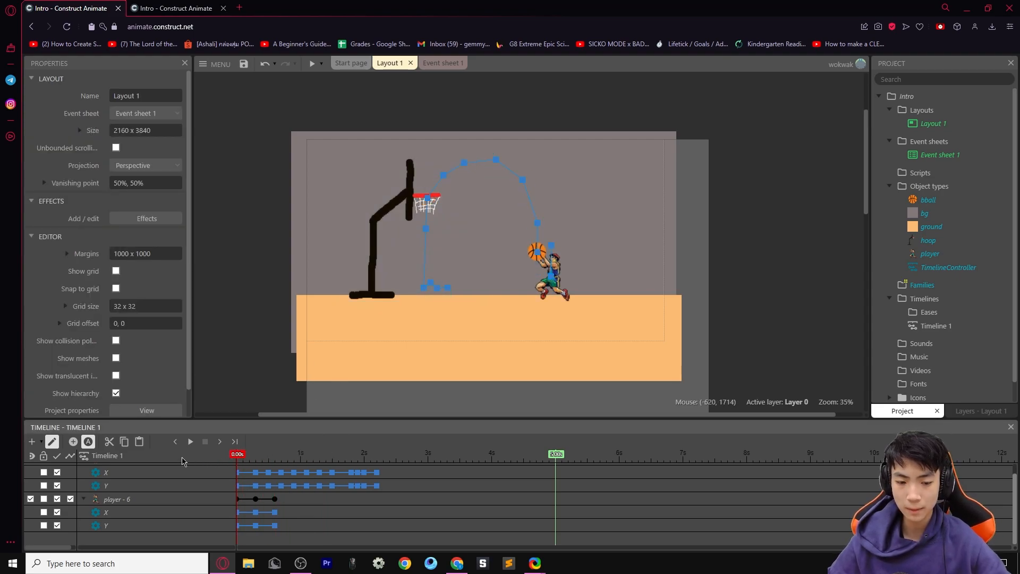
pyautogui.click(190, 442)
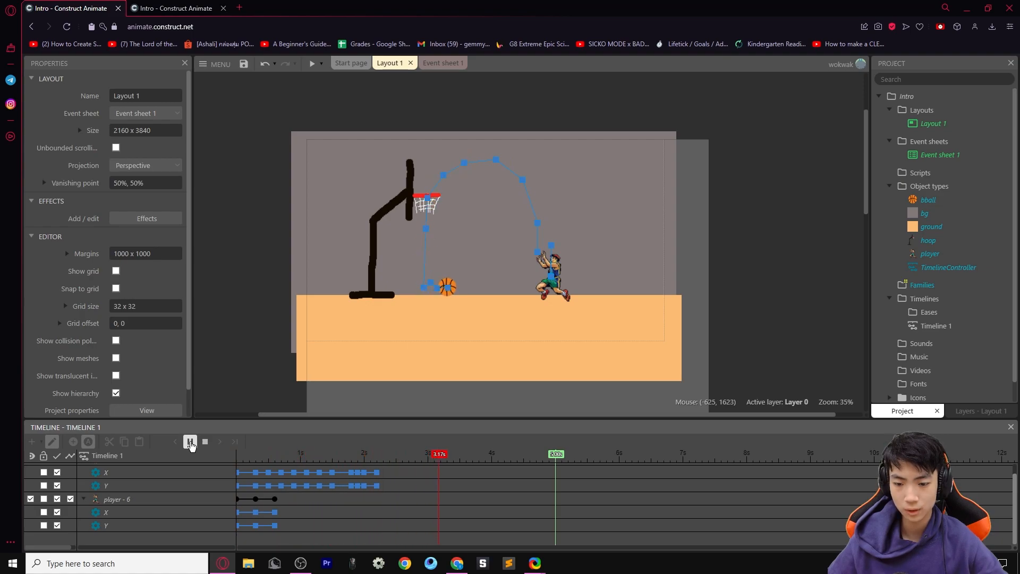
pyautogui.click(190, 442)
# Shorten Timeline 1's total duration to about 2.4s and preview the layout
pyautogui.moveTo(556, 454); pyautogui.dragTo(390, 453)
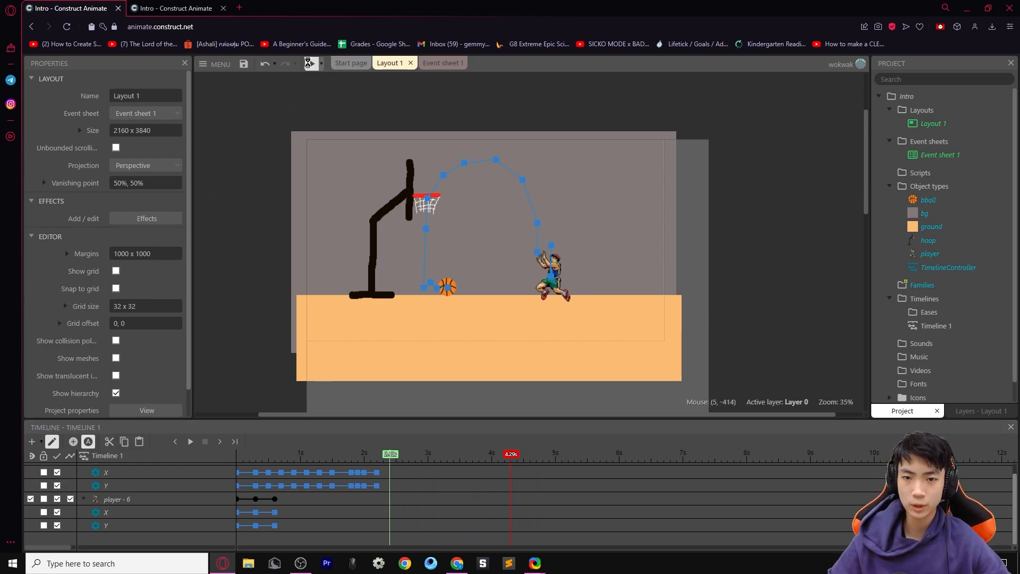
pyautogui.click(310, 65)
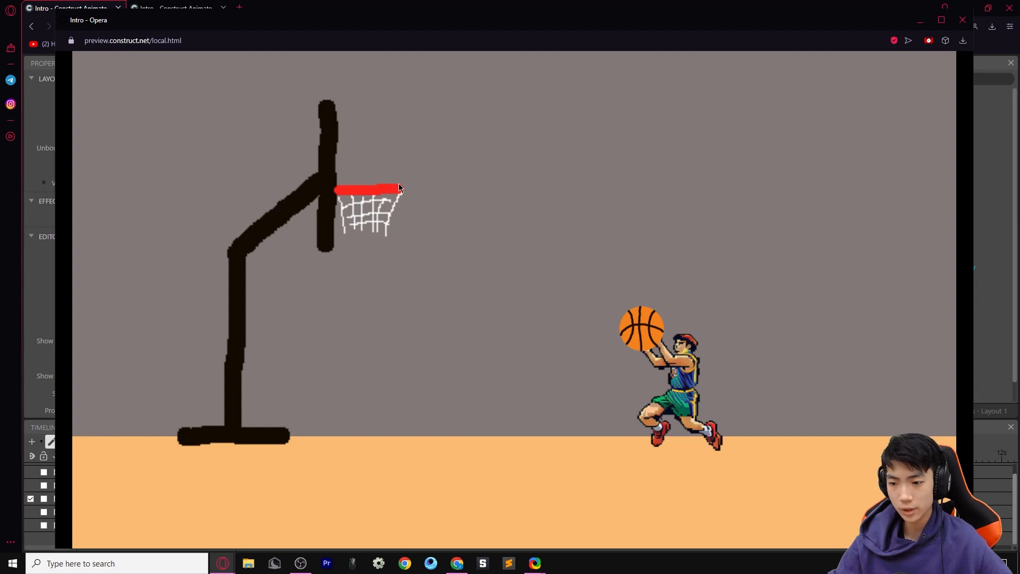
pyautogui.click(962, 20)
# Add a System "On start of layout" event to Event sheet 1
pyautogui.click(432, 63)
pyautogui.click(241, 83)
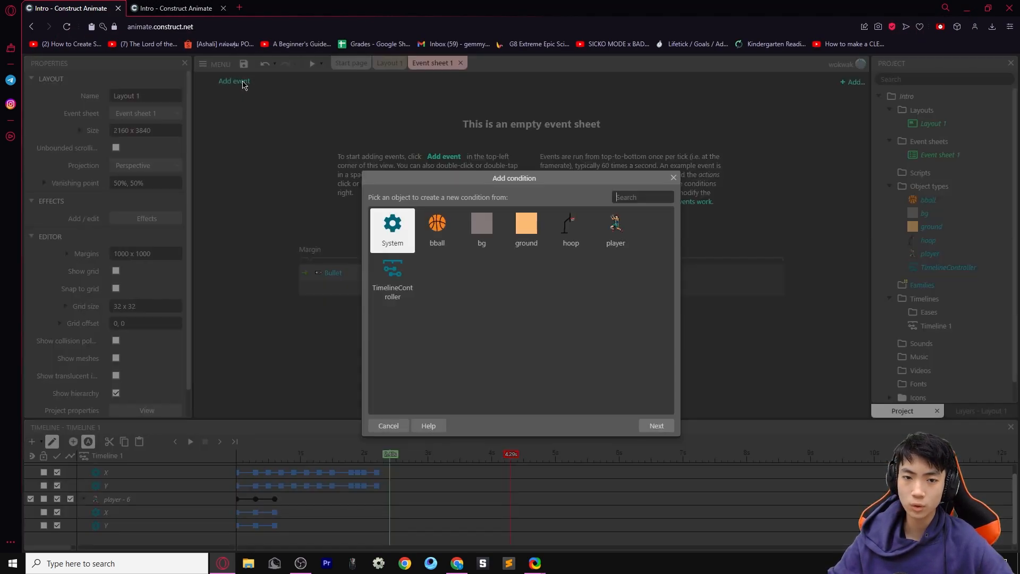
pyautogui.doubleClick(394, 228)
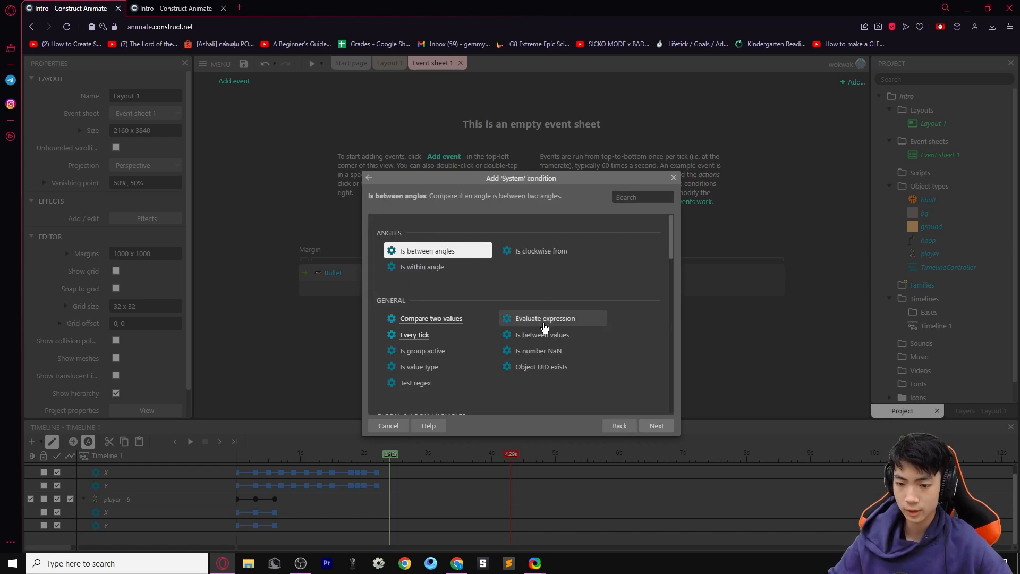
pyautogui.scroll(-3, 585, 326)
pyautogui.scroll(-5, 584, 326)
pyautogui.scroll(3, 579, 319)
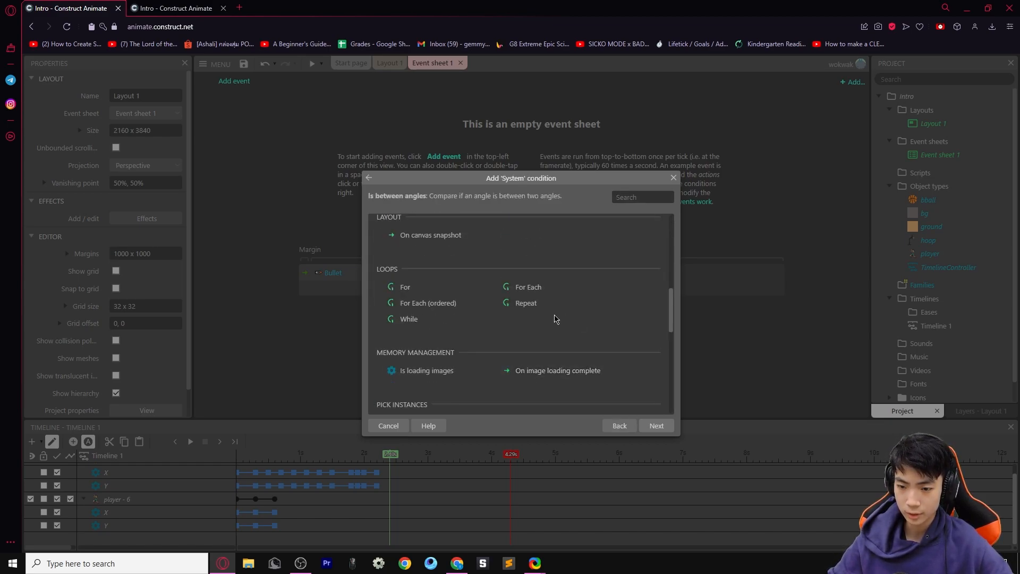
pyautogui.scroll(-10, 548, 362)
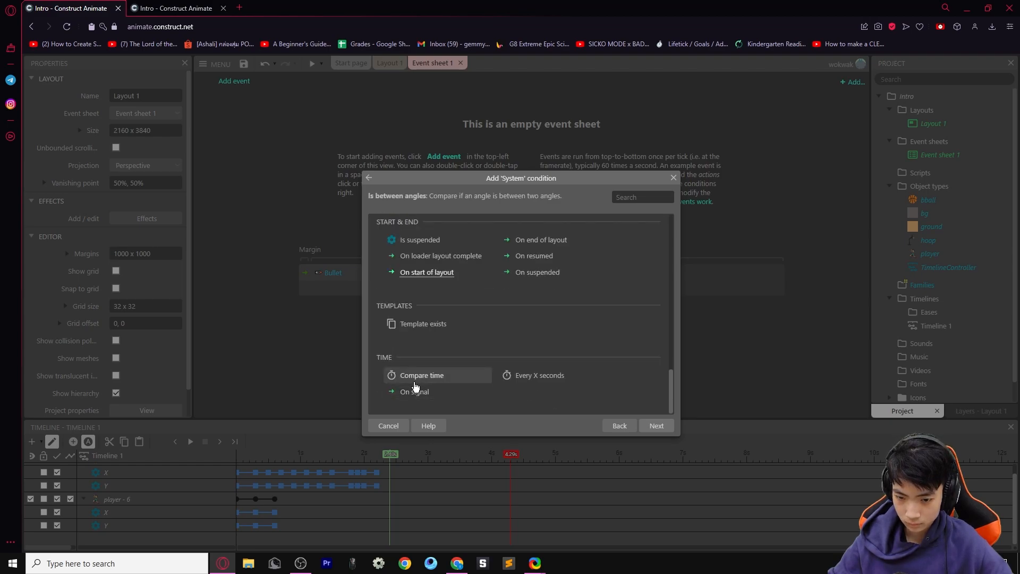
pyautogui.click(425, 274)
pyautogui.doubleClick(425, 275)
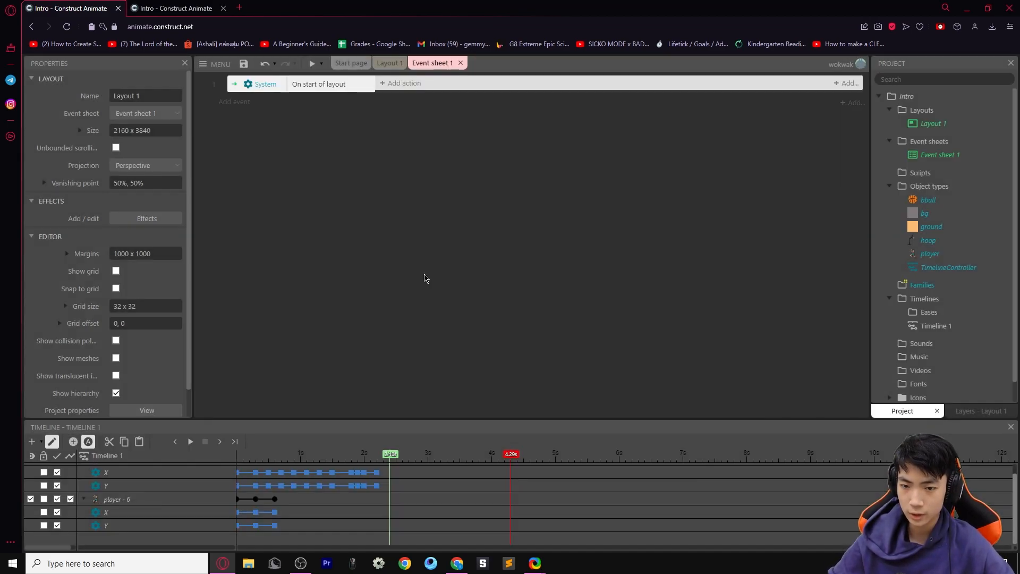
# Add a TimelineController Play action for Timeline 1 to the "On start of layout" event
pyautogui.click(401, 83)
pyautogui.click(392, 277)
pyautogui.doubleClick(392, 276)
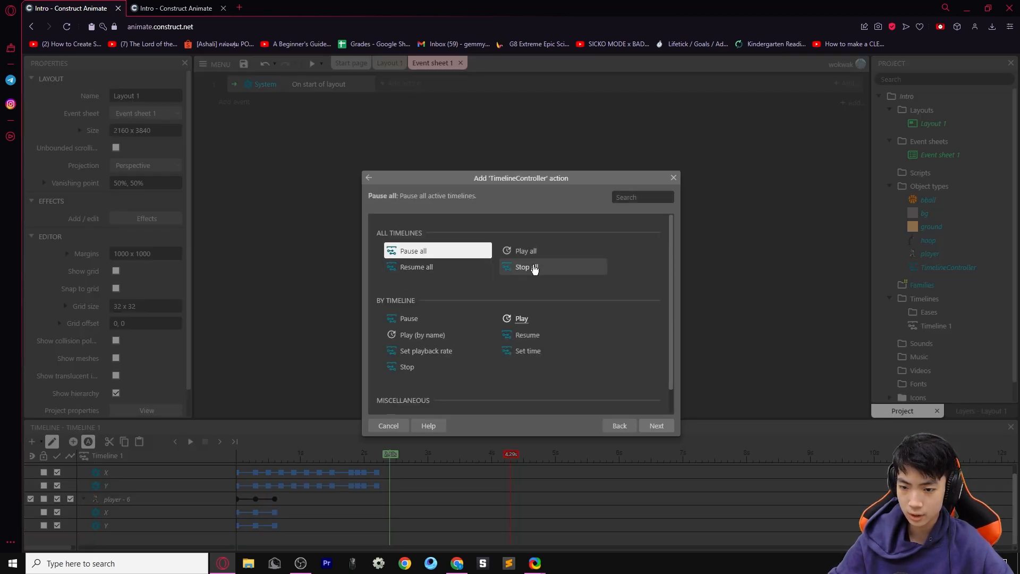
pyautogui.doubleClick(519, 319)
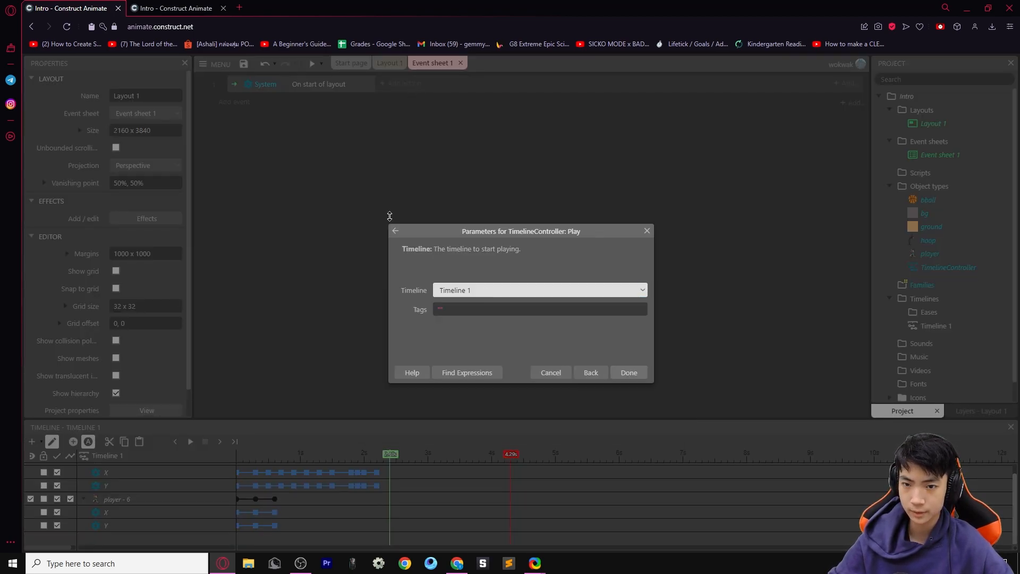
pyautogui.click(625, 373)
# Preview Layout 1 twice to check that the shot animation plays at startup
pyautogui.click(389, 63)
pyautogui.click(312, 64)
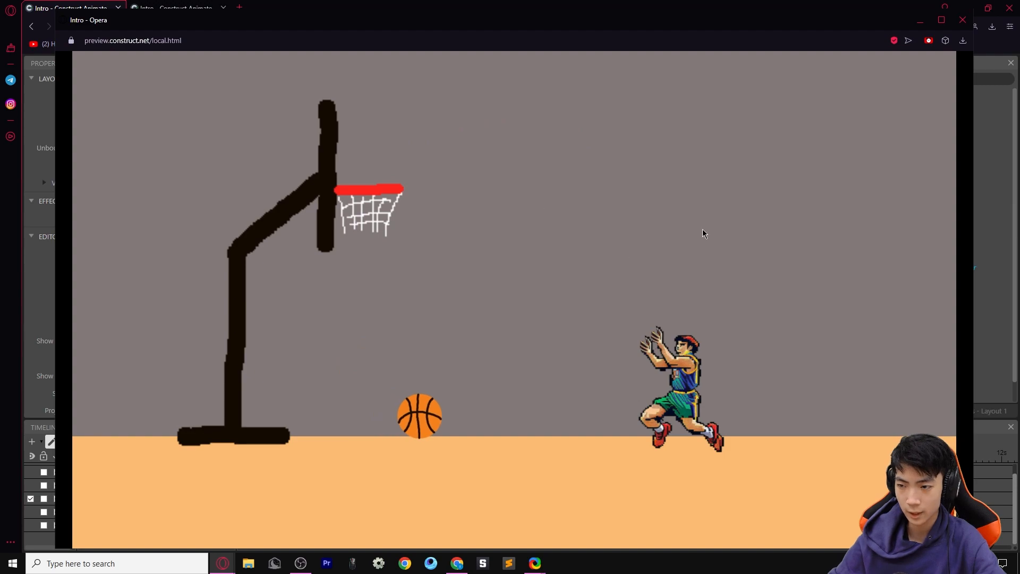
pyautogui.click(962, 20)
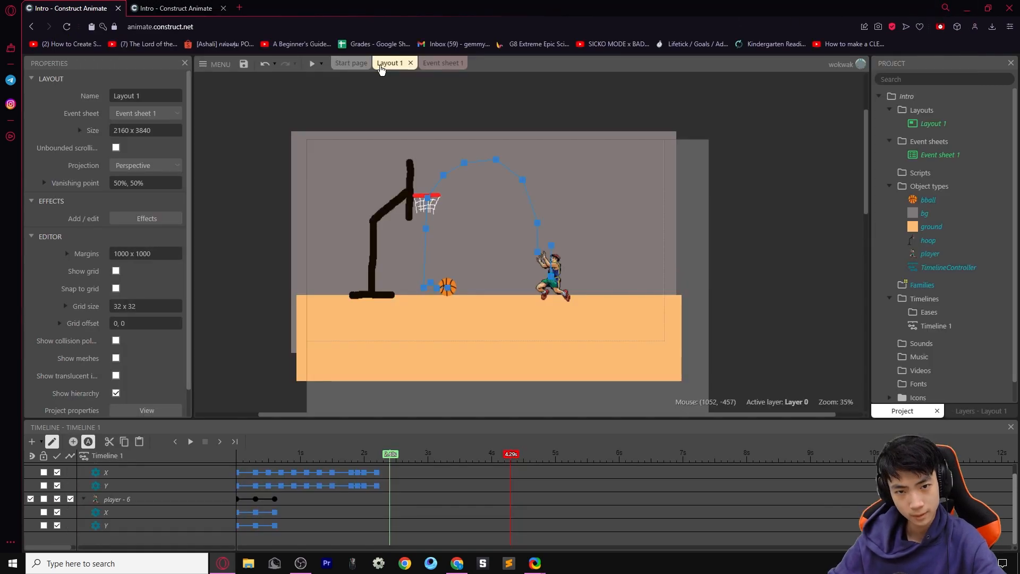
pyautogui.click(312, 64)
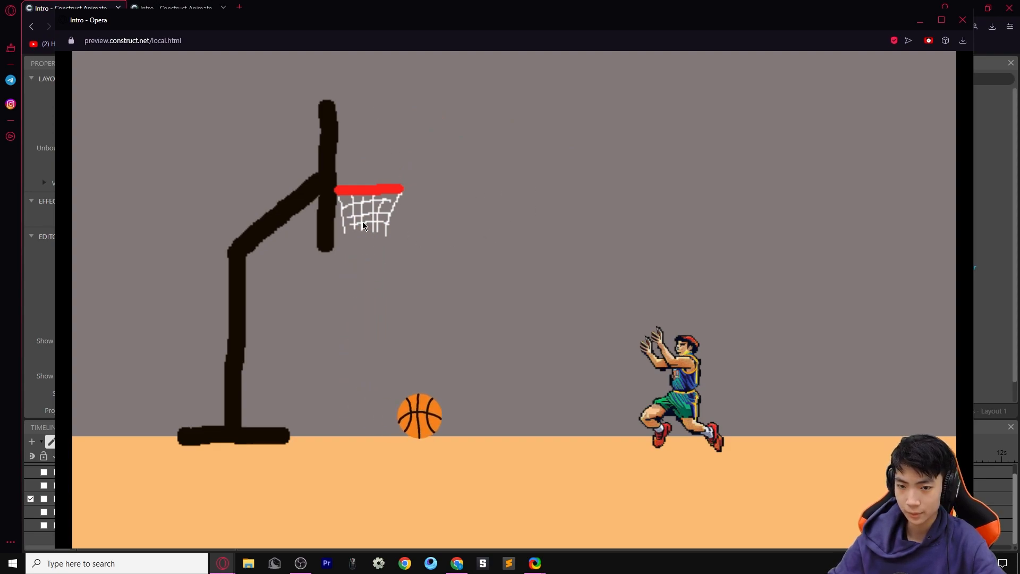
pyautogui.click(963, 20)
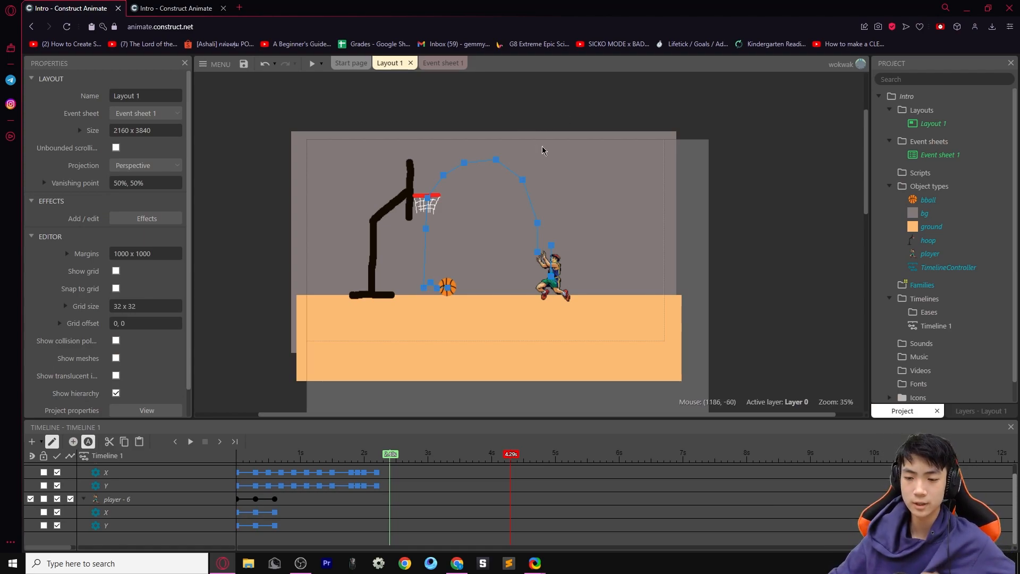
# Insert a new Sprite object near the upper edge of the layout's background
pyautogui.scroll(3, 611, 197)
pyautogui.doubleClick(448, 182)
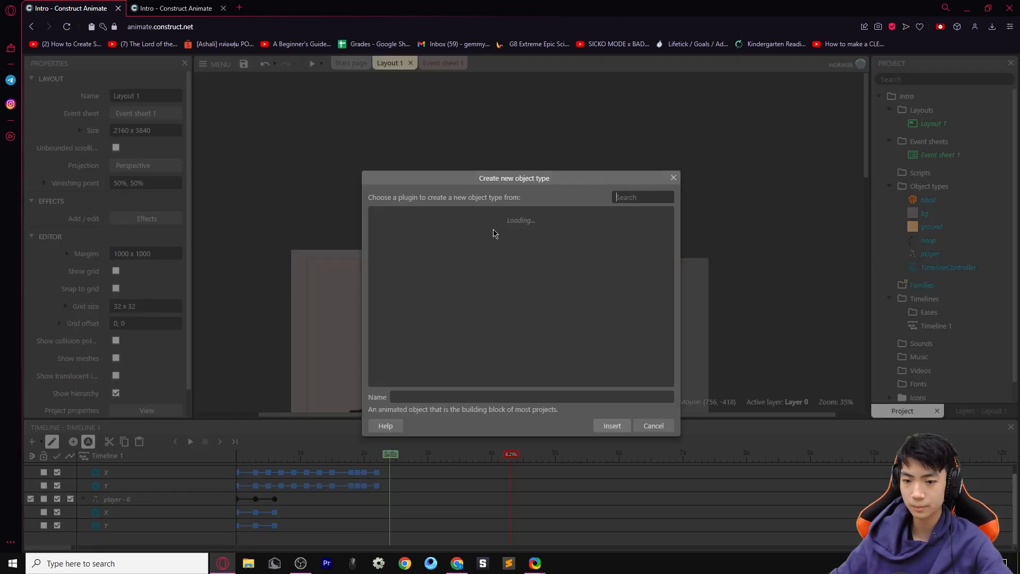
pyautogui.scroll(-5, 537, 308)
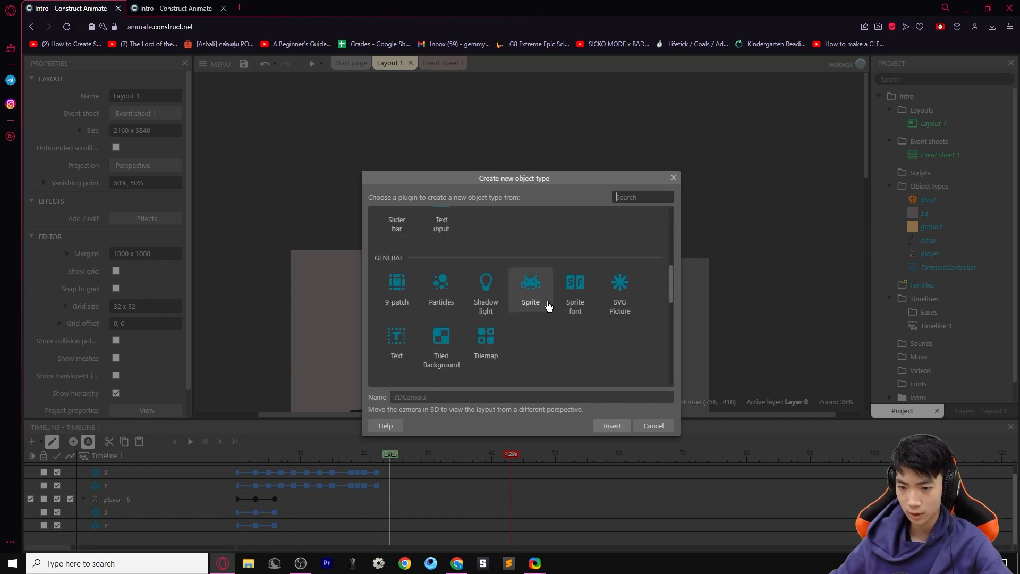
pyautogui.doubleClick(549, 305)
pyautogui.click(531, 278)
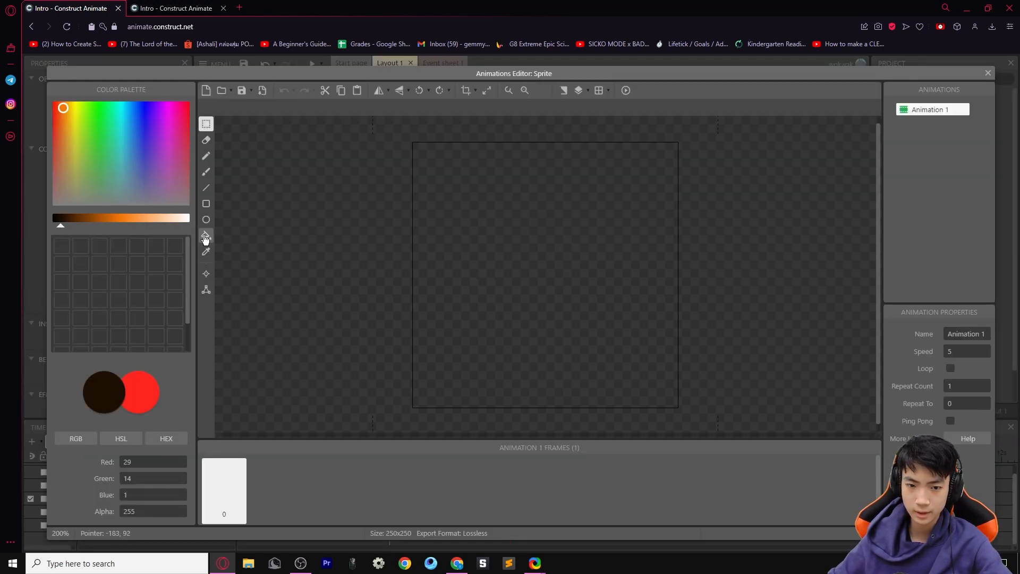
# Set up the Rectangle tool with a white fill (255, 255, 255) and a dark brown border
pyautogui.click(206, 203)
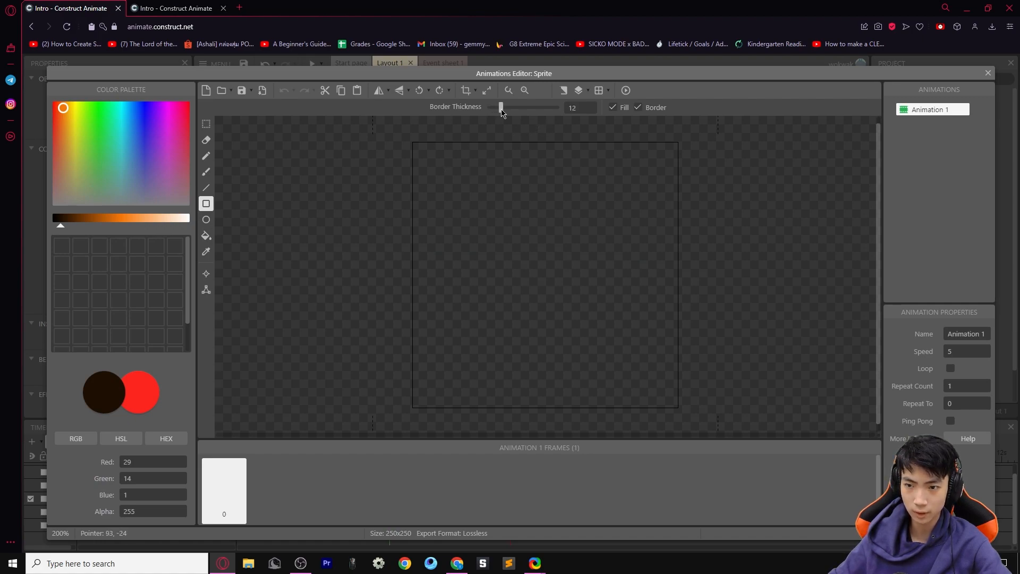
pyautogui.click(141, 386)
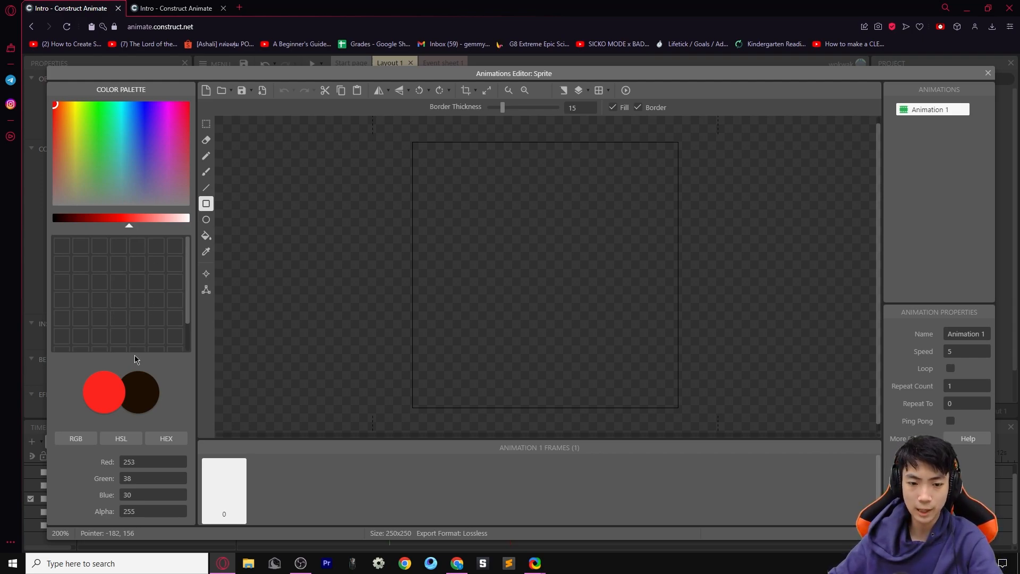
pyautogui.click(141, 386)
pyautogui.click(138, 383)
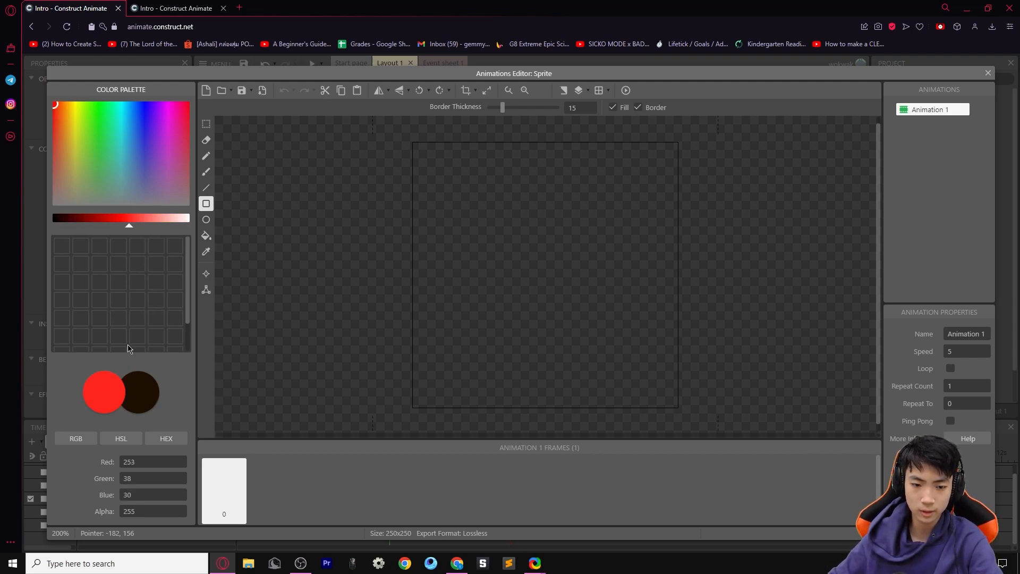
pyautogui.click(143, 220)
pyautogui.moveTo(144, 230); pyautogui.dragTo(200, 227)
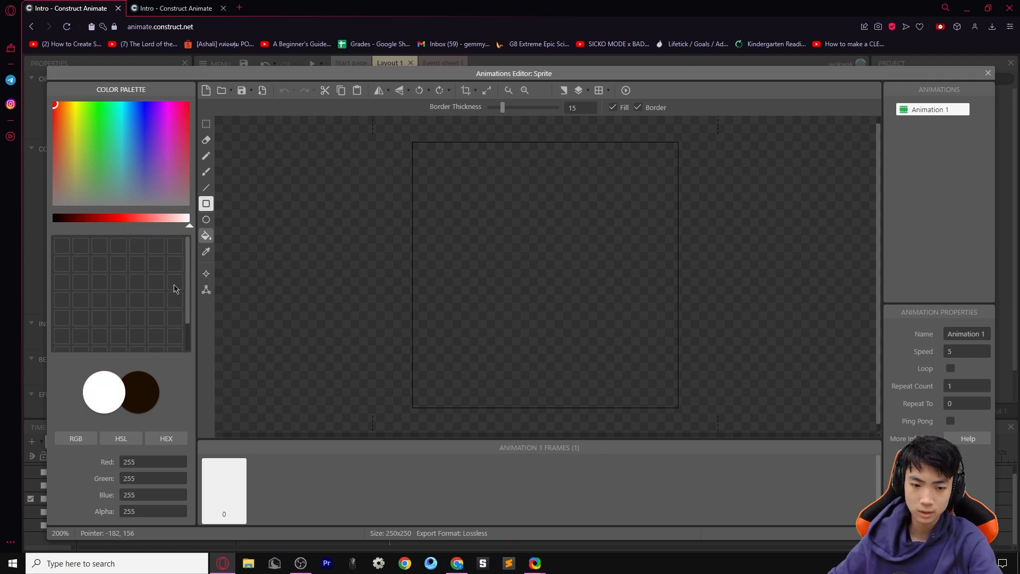
# Try a bordered white rectangle of about 190x100 on the sprite canvas and undo it
pyautogui.moveTo(457, 223)
pyautogui.mouseDown()
pyautogui.moveTo(533, 305)
pyautogui.moveTo(657, 330)
pyautogui.mouseUp()
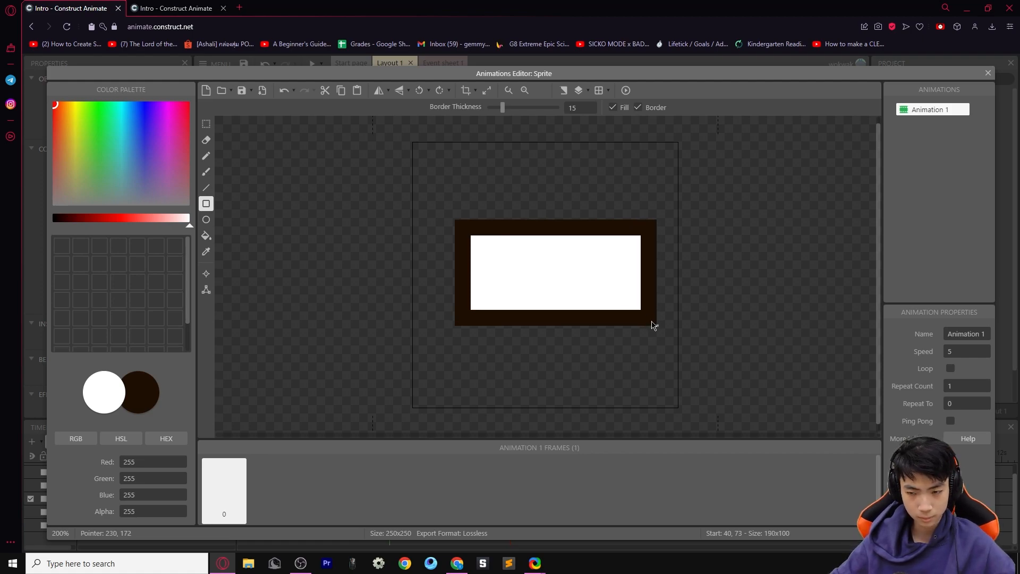
pyautogui.hotkey('ctrl', 'z')
# Draw a white rectangle about 238x131 with a border thickness of 10 and crop the sprite canvas to it
pyautogui.click(576, 108)
pyautogui.moveTo(436, 241); pyautogui.dragTo(661, 319)
pyautogui.hotkey('ctrl', 'z')
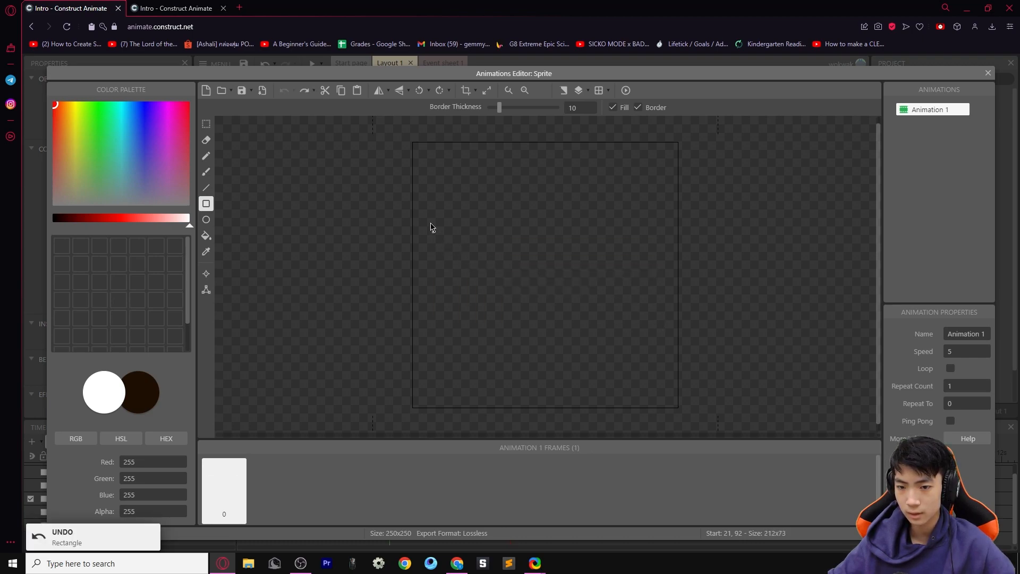
pyautogui.moveTo(420, 227)
pyautogui.mouseDown()
pyautogui.moveTo(669, 349)
pyautogui.moveTo(672, 360)
pyautogui.mouseUp()
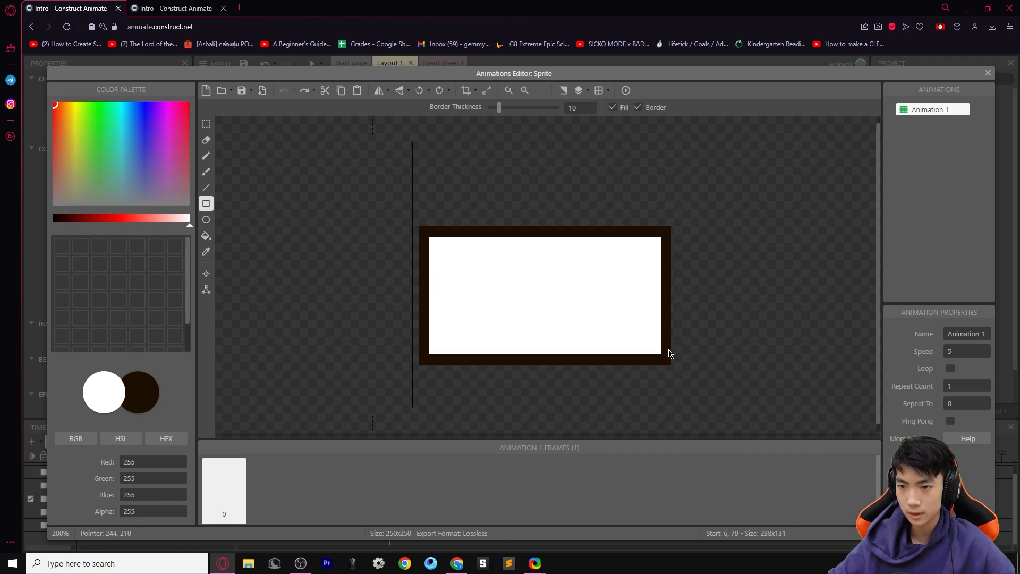
pyautogui.click(467, 91)
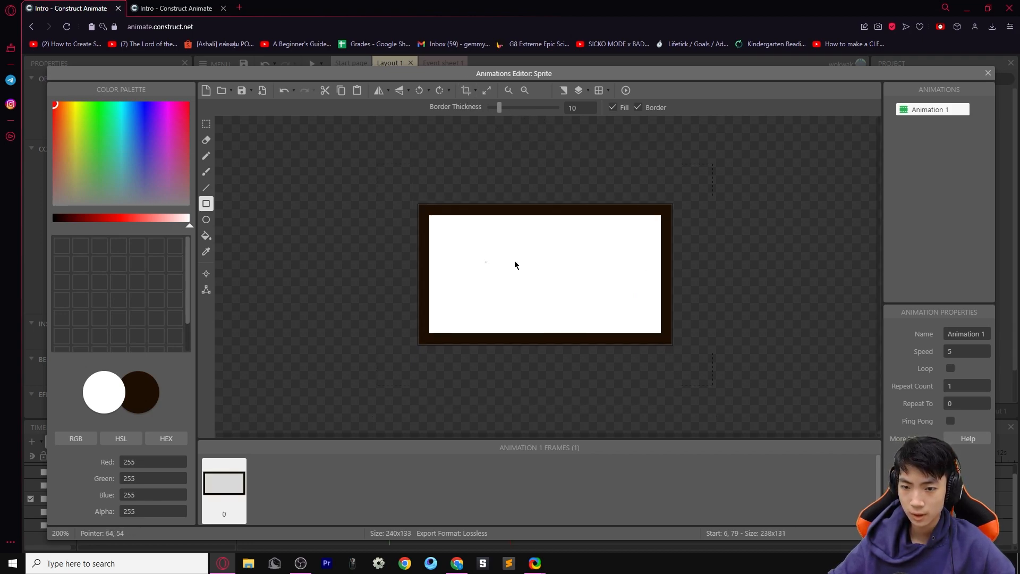
# Switch the drawing colour to black and hand-letter "1 Point" on the white rectangle with the Brush tool, then close the editor
pyautogui.click(133, 391)
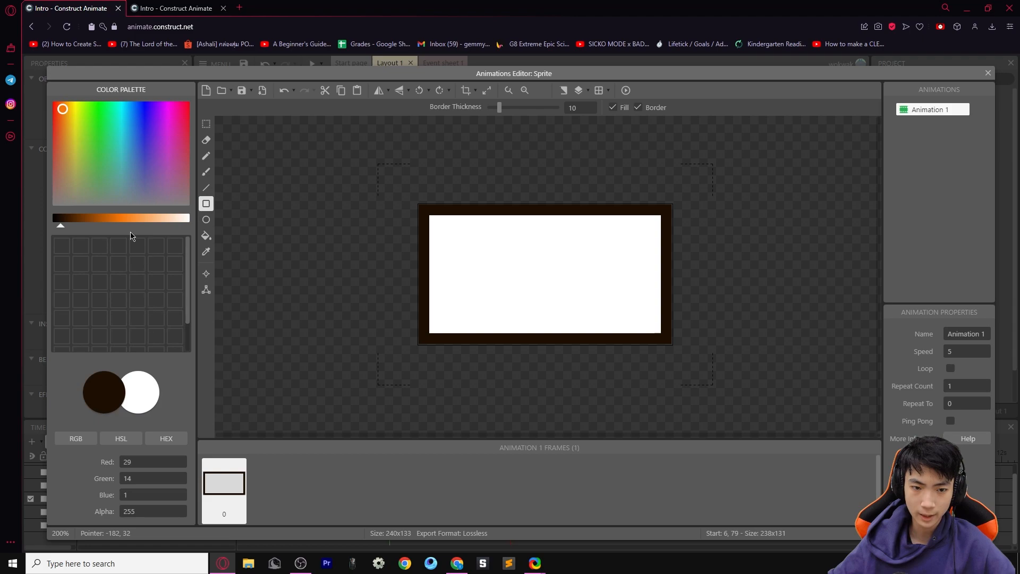
pyautogui.click(70, 222)
pyautogui.moveTo(69, 229); pyautogui.dragTo(43, 234)
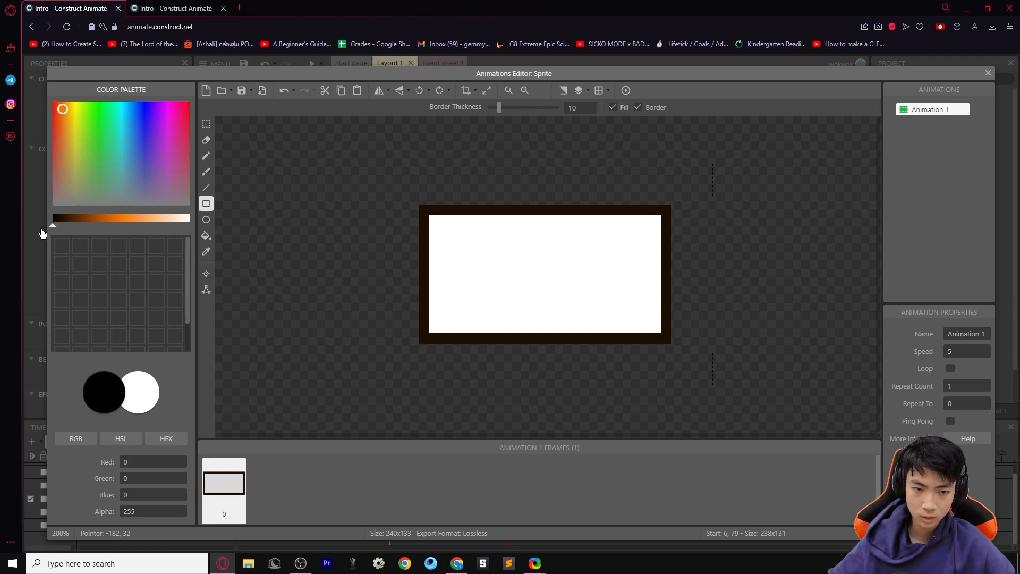
pyautogui.click(209, 170)
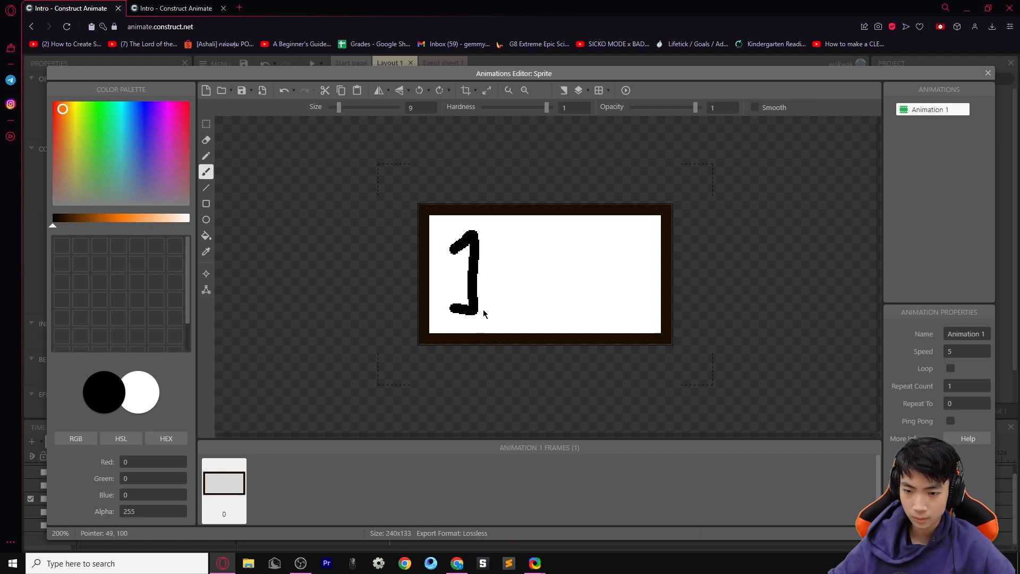
pyautogui.moveTo(523, 254); pyautogui.dragTo(527, 264)
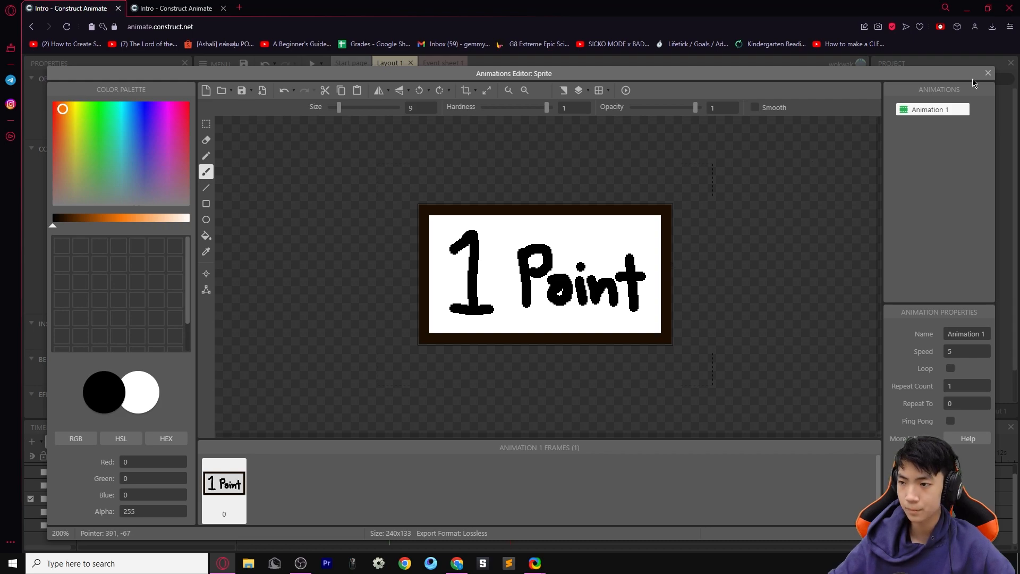
pyautogui.click(988, 73)
# Enlarge the scoreboard sprite to about 636 x 352 and place it just above the layout's background
pyautogui.click(588, 166)
pyautogui.click(481, 199)
pyautogui.moveTo(528, 212); pyautogui.dragTo(577, 231)
pyautogui.scroll(-2, 594, 160)
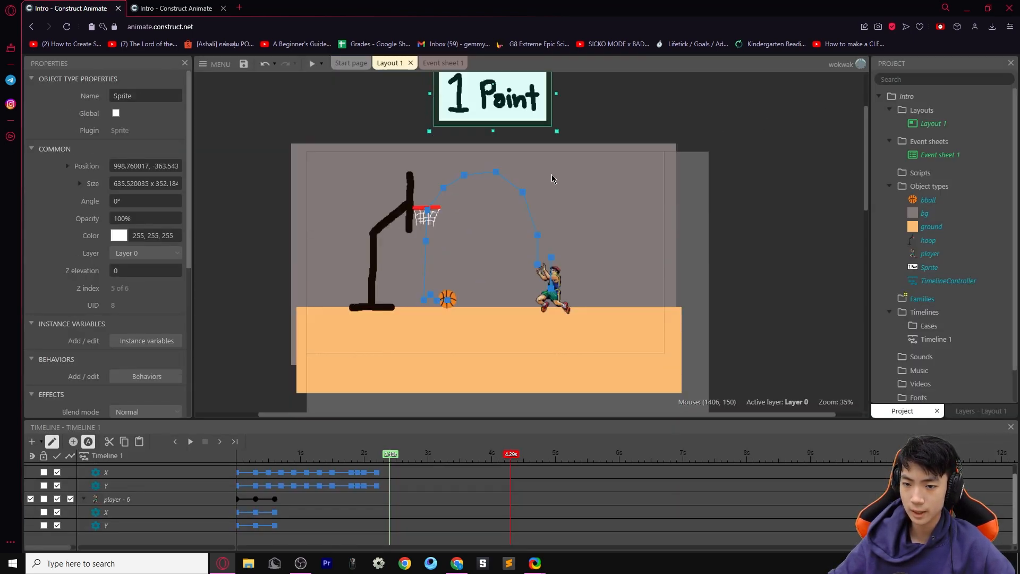
# Rename the scoreboard's Sprite object type to score
pyautogui.click(166, 92)
pyautogui.write('score')
pyautogui.press('Return')
pyautogui.click(668, 154)
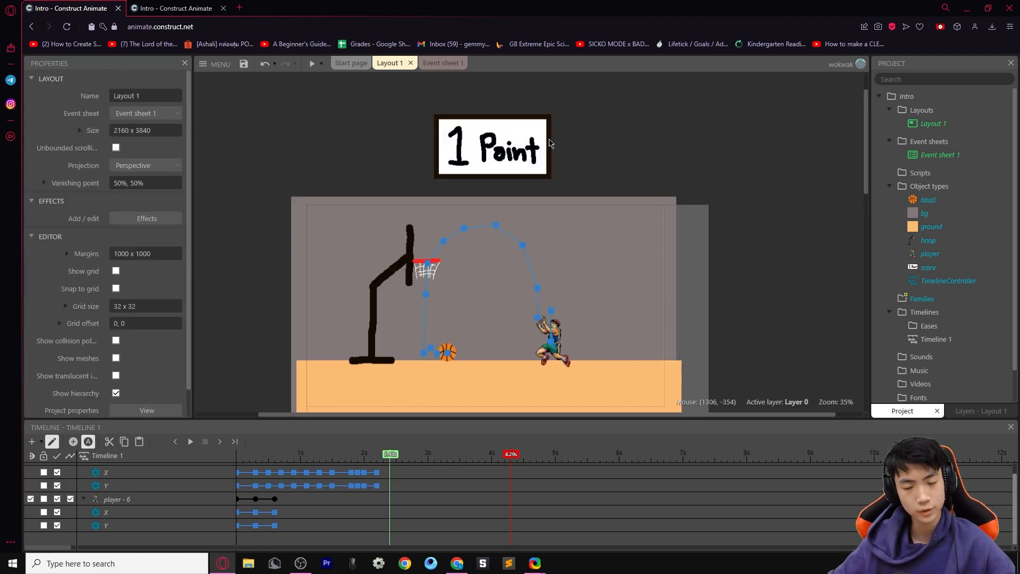
# Add the score sprite as a track in Timeline 1 and extend the timeline's end to about 4.5 seconds
pyautogui.moveTo(521, 161); pyautogui.dragTo(520, 494)
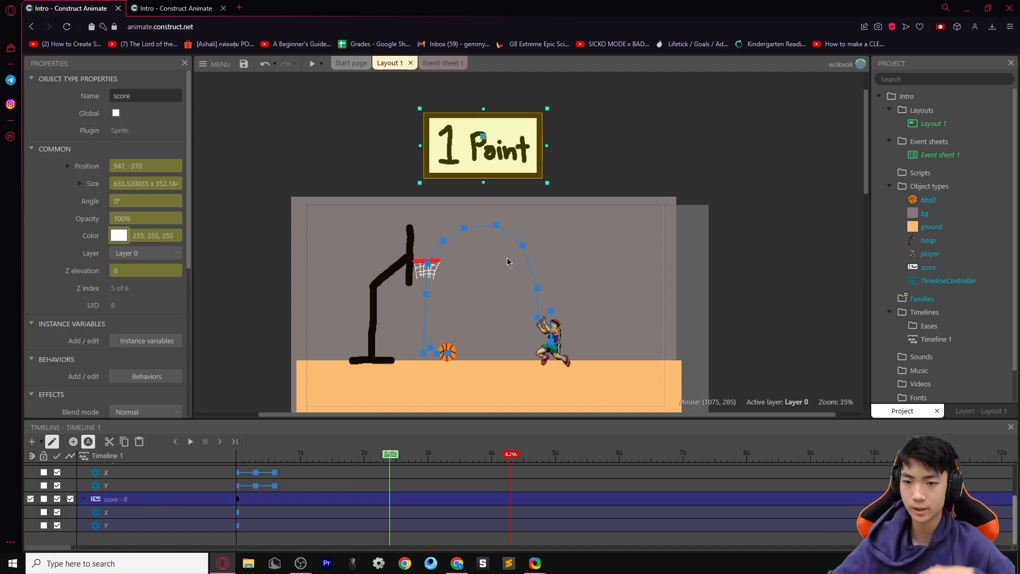
pyautogui.press('space')
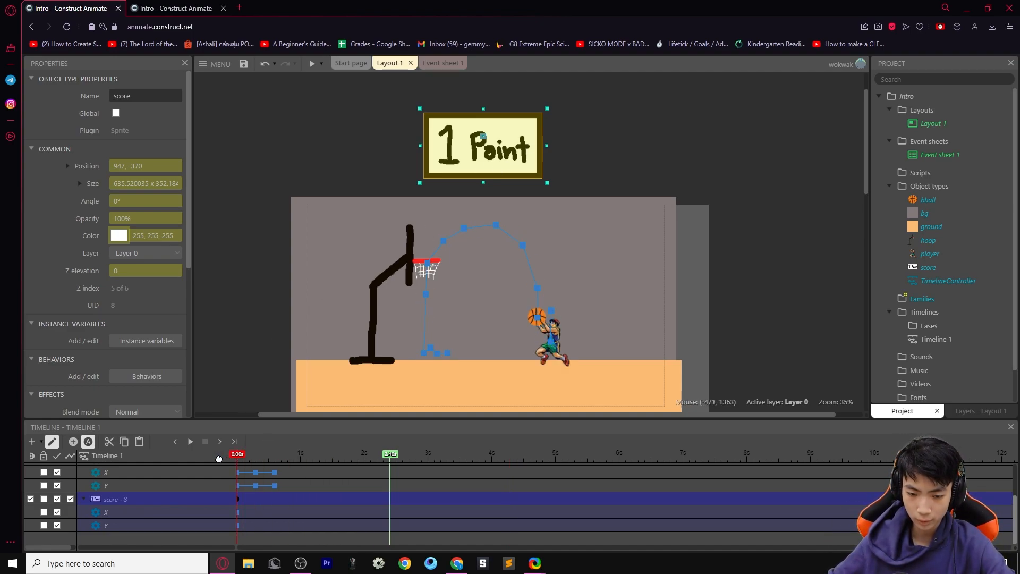
pyautogui.moveTo(343, 461); pyautogui.dragTo(375, 464)
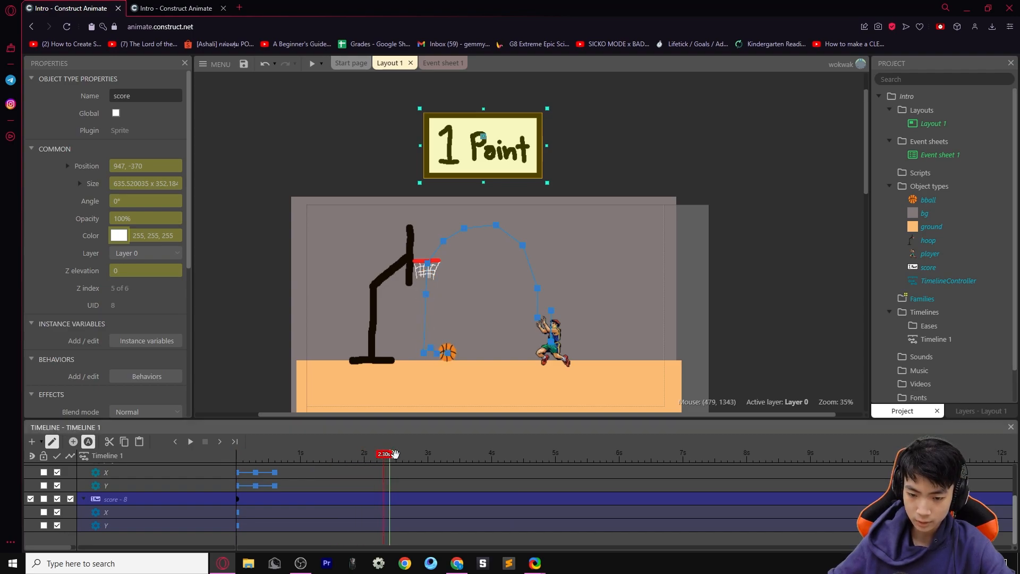
pyautogui.click(426, 458)
pyautogui.moveTo(407, 454); pyautogui.dragTo(538, 455)
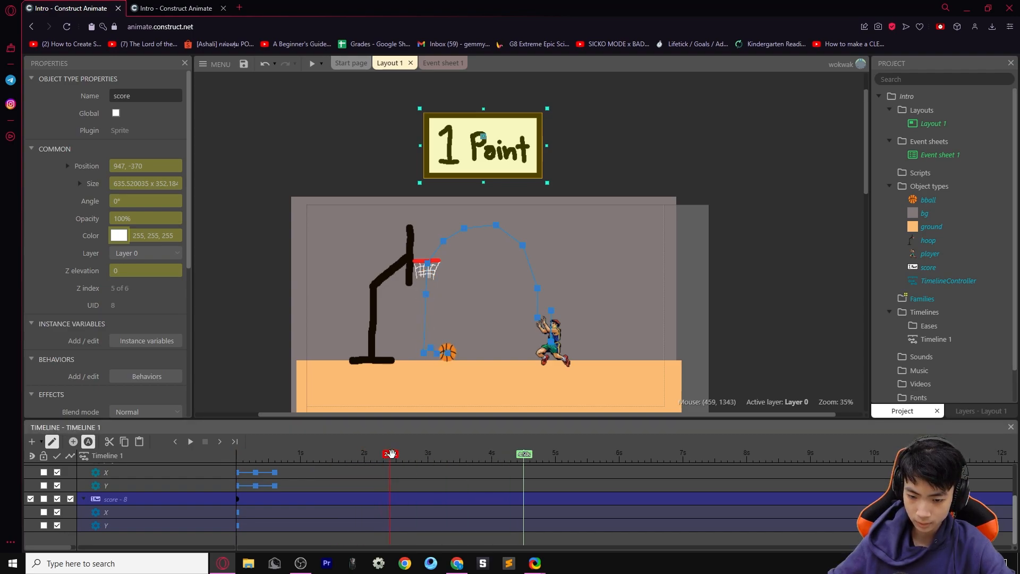
# Try moving the score sprite down to about 967, 400 at 2.20 s, play the timeline, and undo the move
pyautogui.scroll(2, 421, 474)
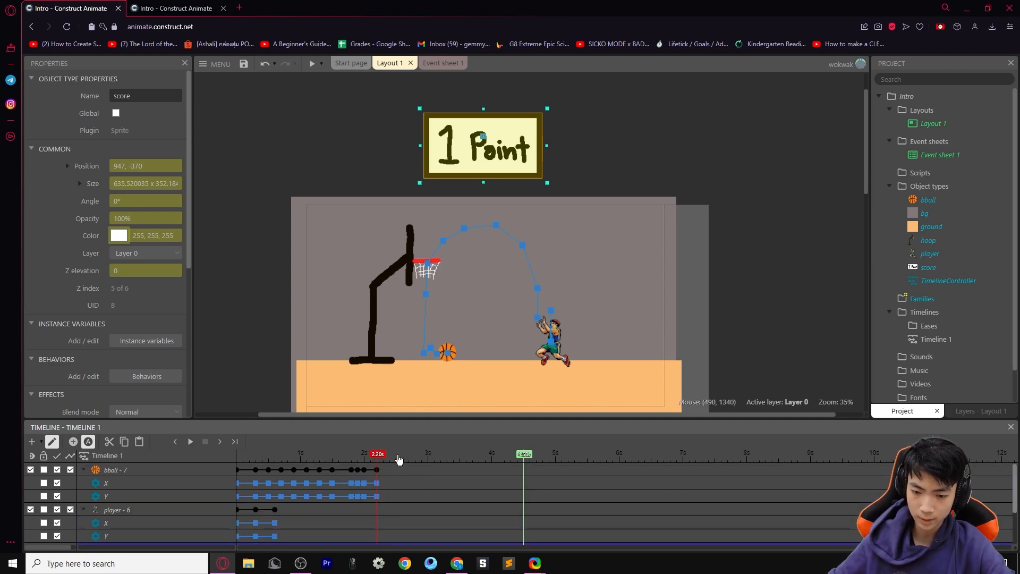
pyautogui.scroll(-2, 433, 485)
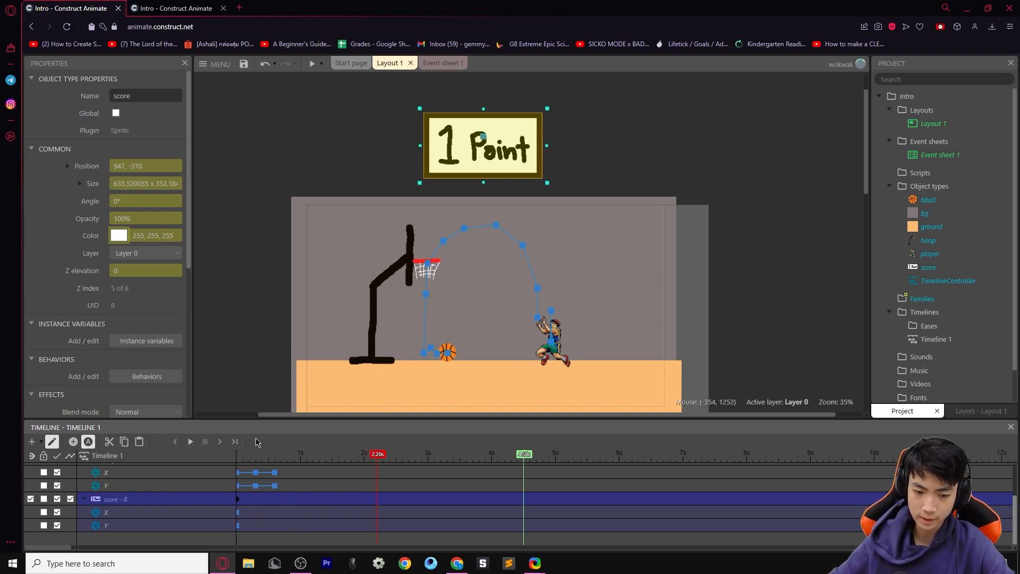
pyautogui.moveTo(510, 166); pyautogui.dragTo(514, 310)
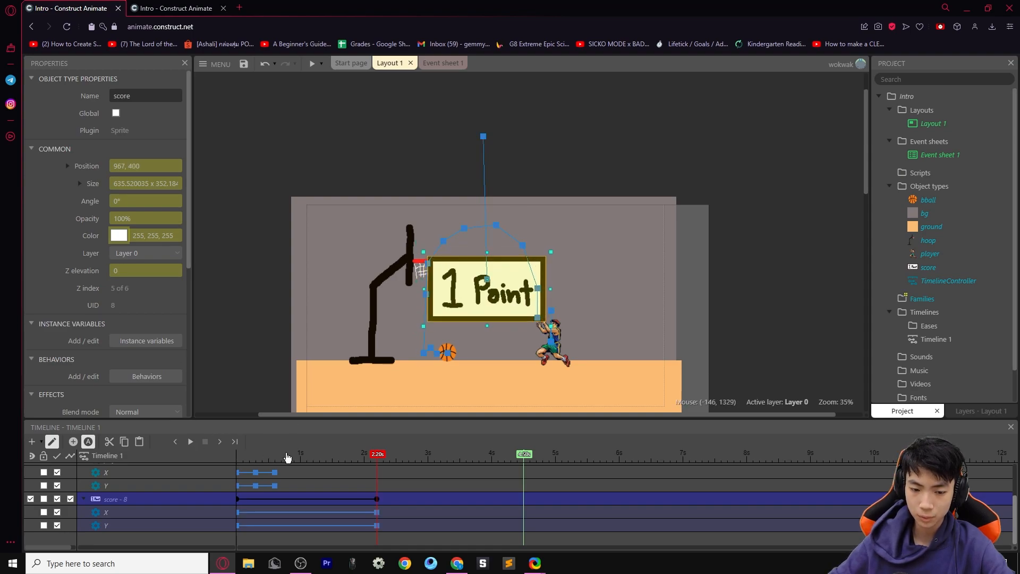
pyautogui.click(190, 442)
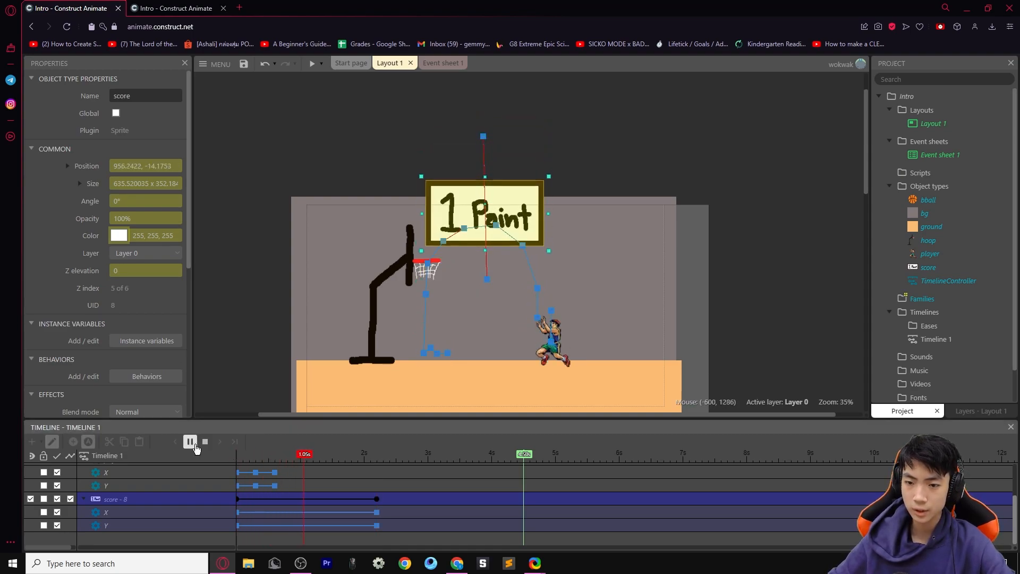
pyautogui.click(191, 442)
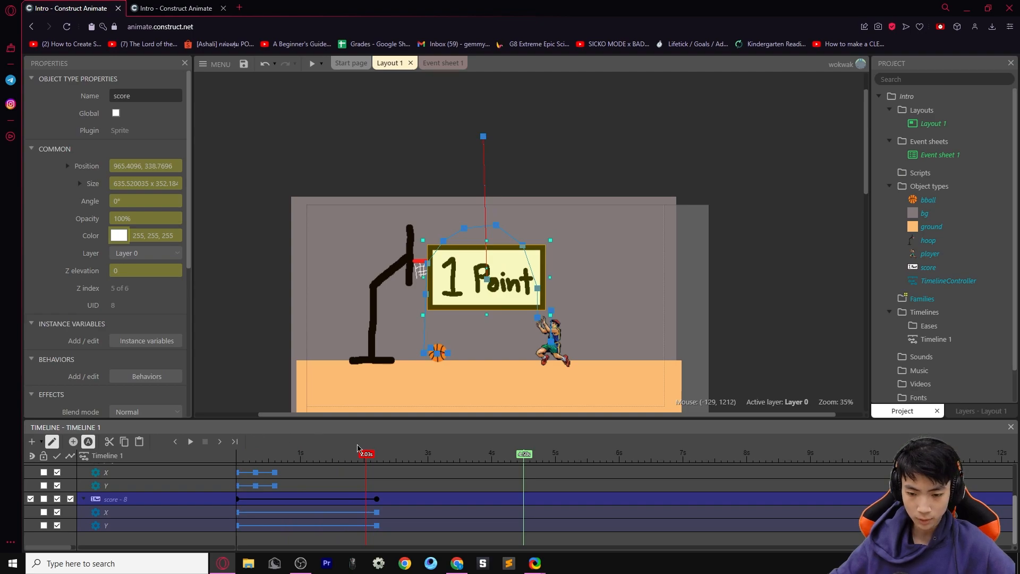
pyautogui.hotkey('ctrl', 'z')
pyautogui.hotkey('ctrl', 'z')
# Set a holding keyframe for the score sprite at 2.20 s, aligned with the basketball's last keyframe
pyautogui.click(346, 455)
pyautogui.scroll(3, 379, 485)
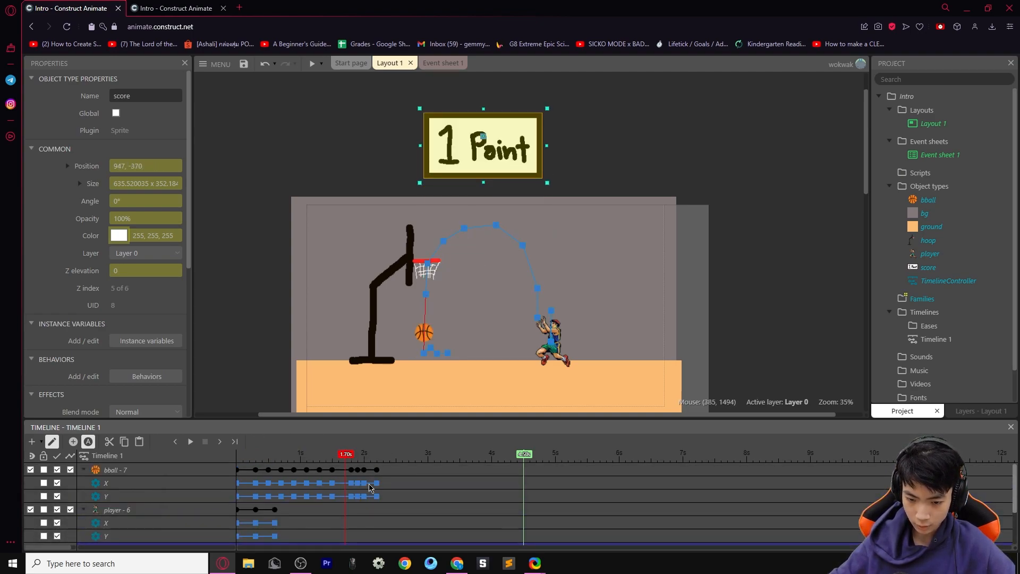
pyautogui.click(377, 454)
pyautogui.scroll(-3, 404, 487)
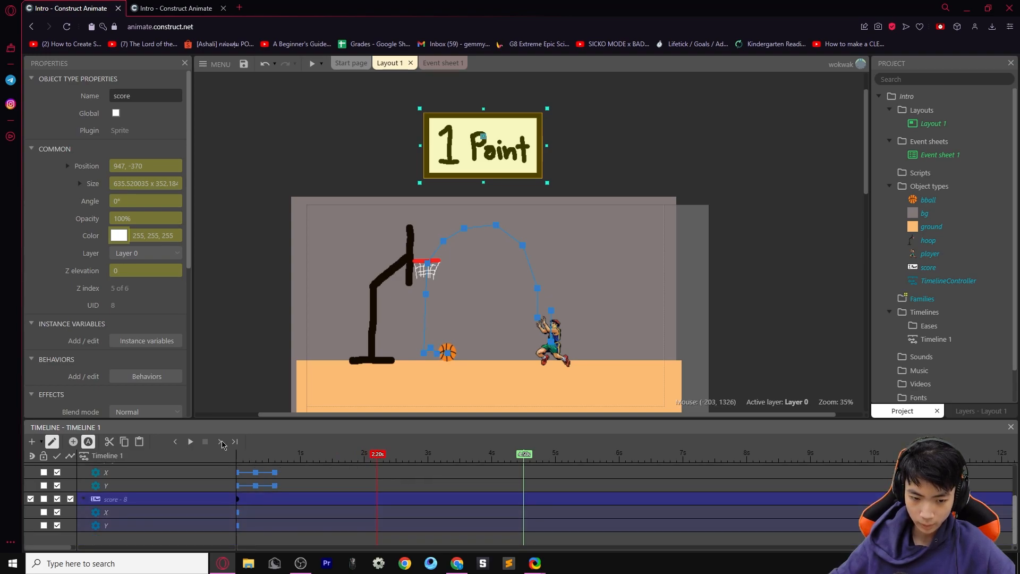
pyautogui.click(73, 443)
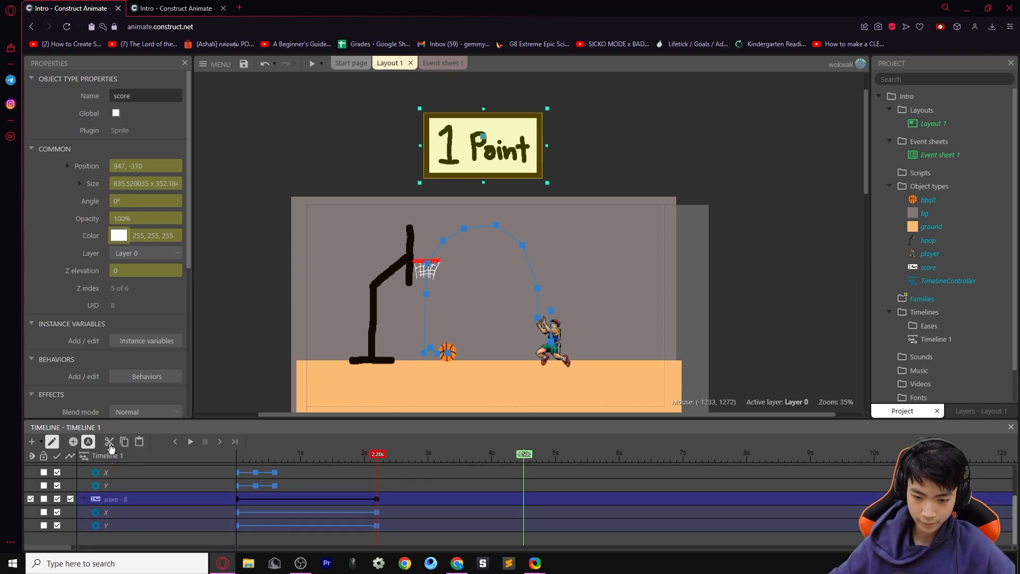
# Move the score sprite down into the scene to about 947, 290 at 2.70 s to keyframe its drop
pyautogui.moveTo(372, 456); pyautogui.dragTo(414, 469)
pyautogui.scroll(3, 410, 499)
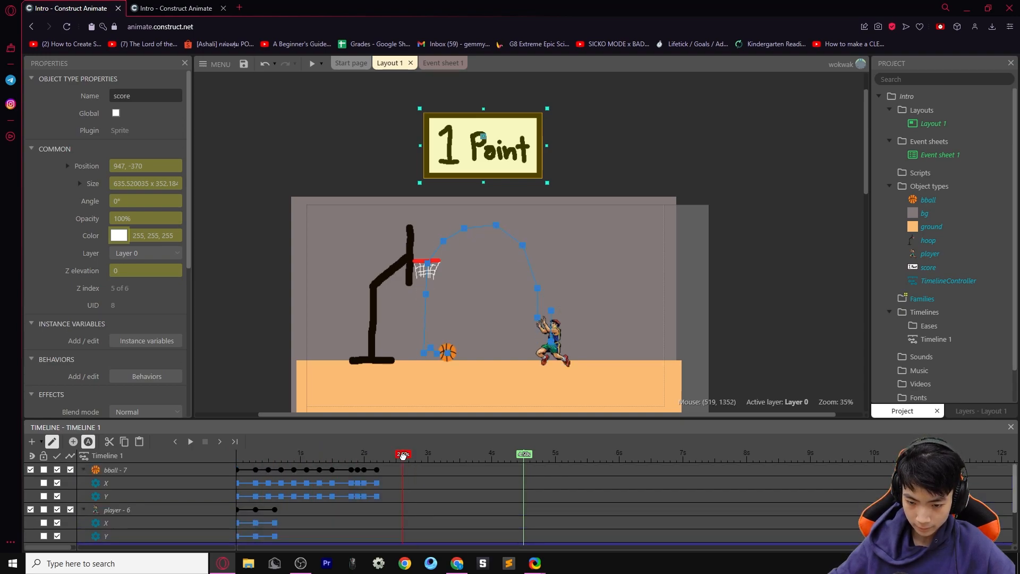
pyautogui.scroll(-3, 435, 482)
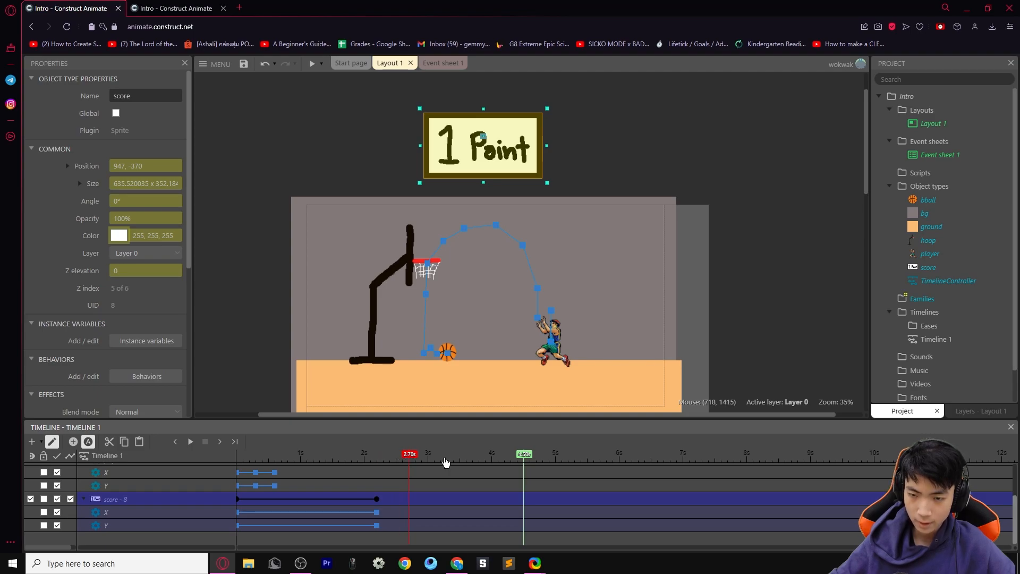
pyautogui.moveTo(524, 157); pyautogui.dragTo(523, 281)
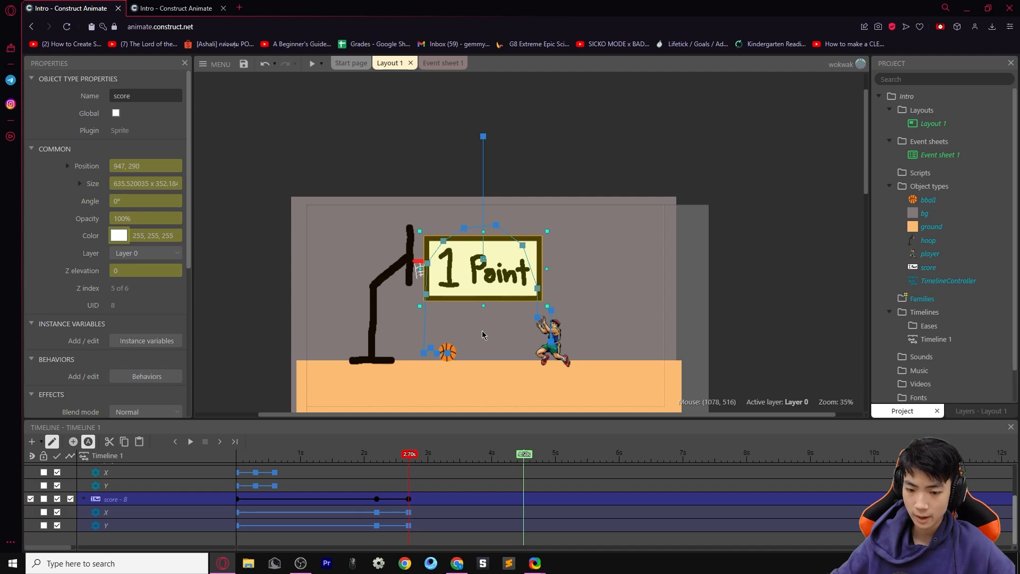
# Play back the scoreboard's drop and delay the score track's last keyframe to 3 s
pyautogui.moveTo(412, 453); pyautogui.dragTo(315, 452)
pyautogui.press('space')
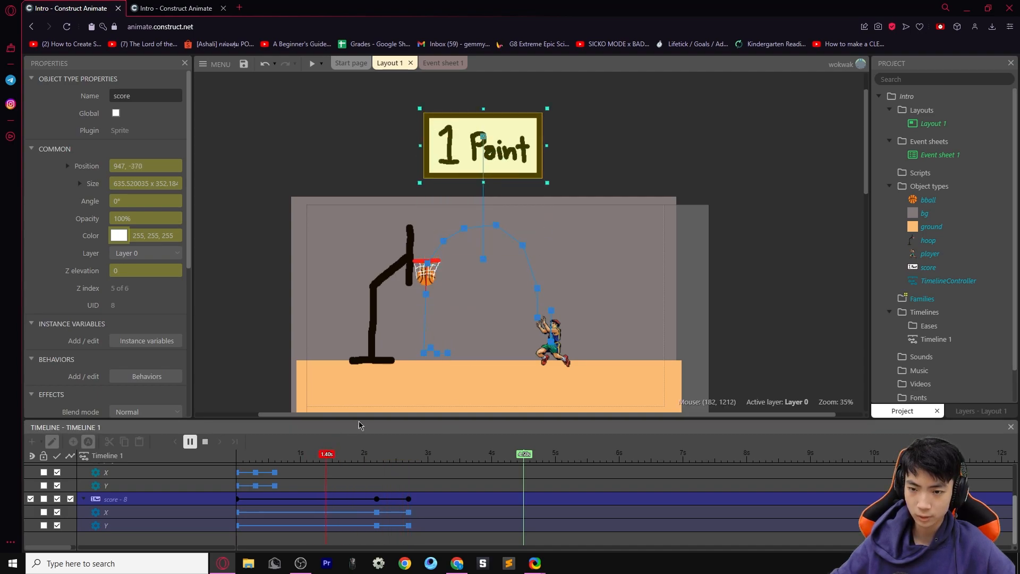
pyautogui.press('space')
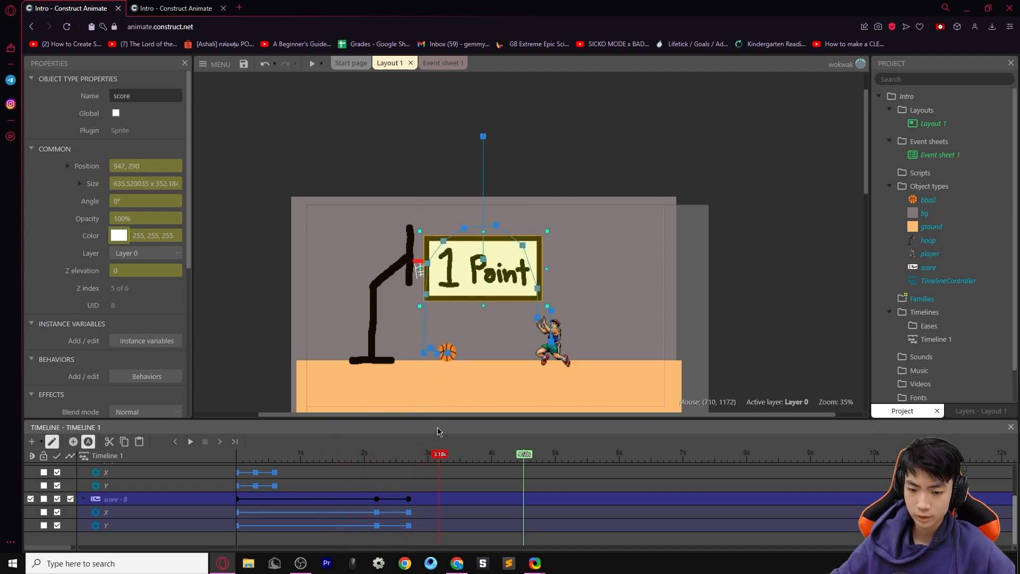
pyautogui.moveTo(409, 501); pyautogui.dragTo(434, 504)
pyautogui.moveTo(435, 454); pyautogui.dragTo(416, 467)
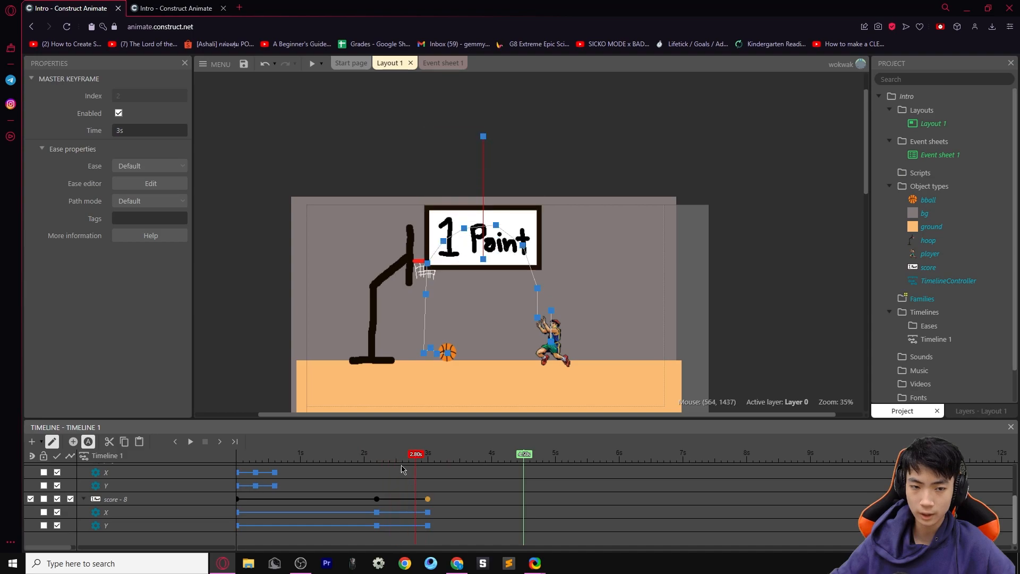
# Set the score track's ease to Out Elastic and play back the drop between 2 and 3 seconds
pyautogui.click(136, 502)
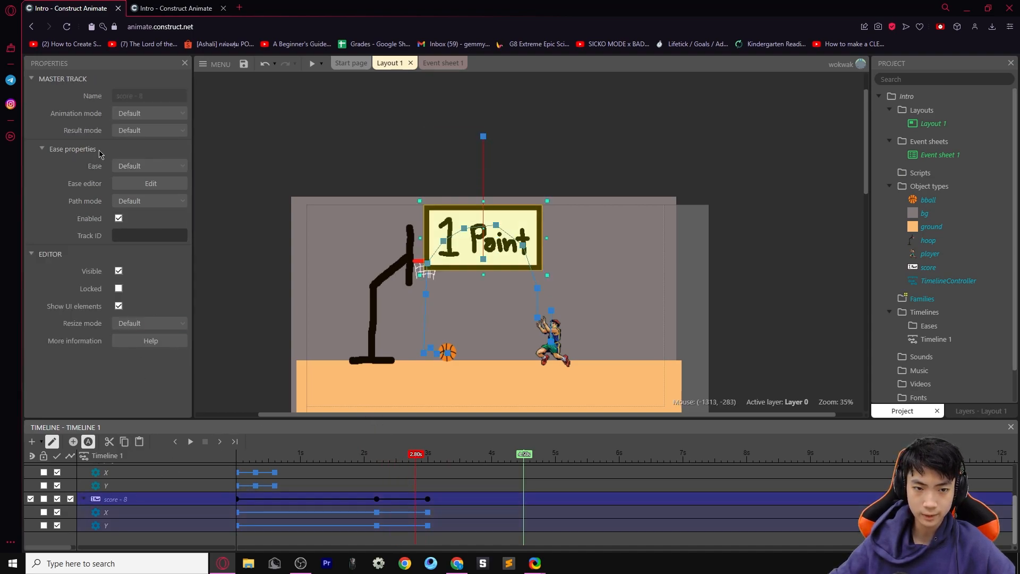
pyautogui.click(119, 169)
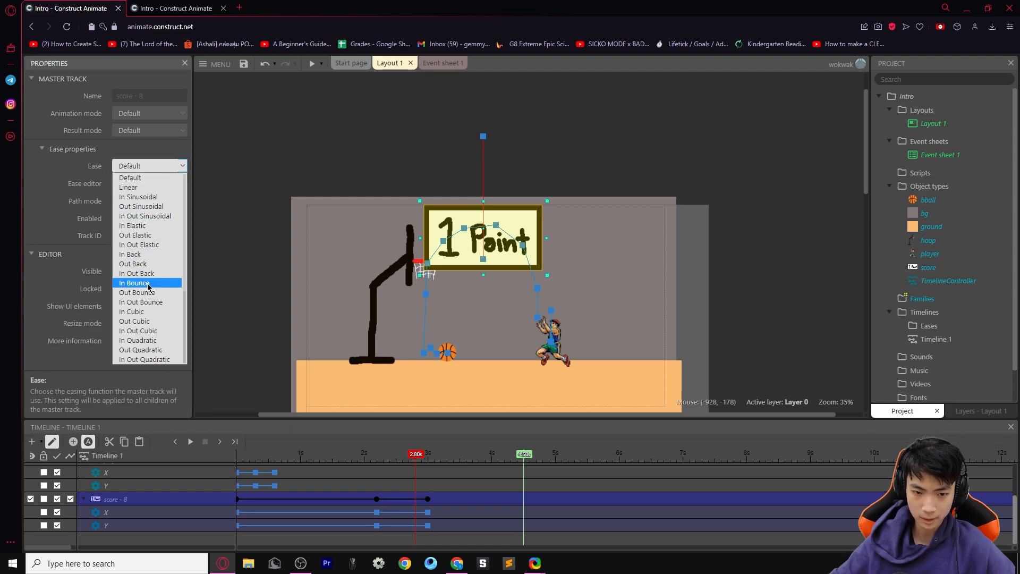
pyautogui.click(141, 235)
pyautogui.press('space')
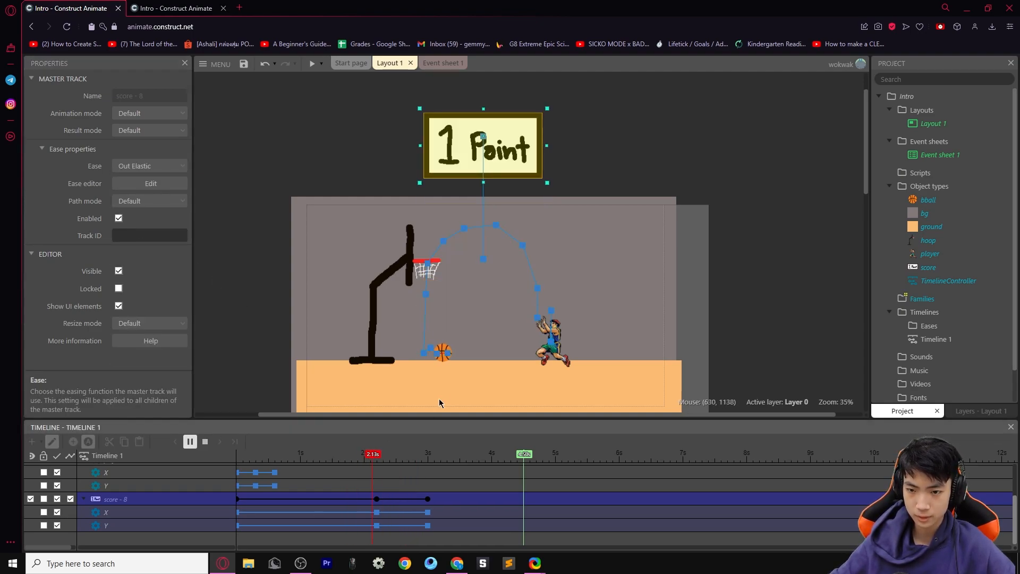
pyautogui.press('space')
pyautogui.moveTo(426, 455); pyautogui.dragTo(364, 460)
pyautogui.press('space')
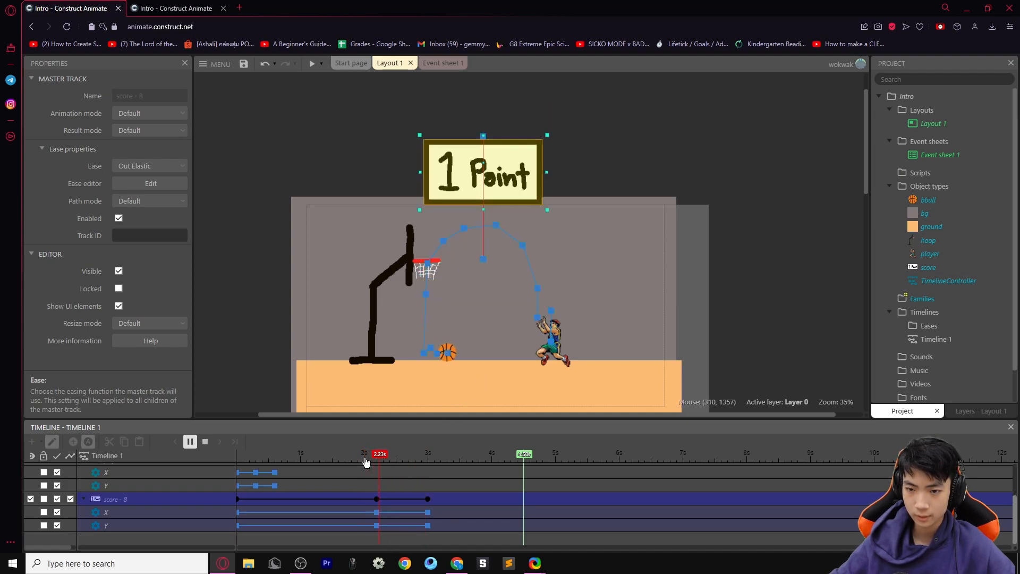
pyautogui.press('space')
pyautogui.moveTo(428, 455); pyautogui.dragTo(364, 452)
pyautogui.press('space')
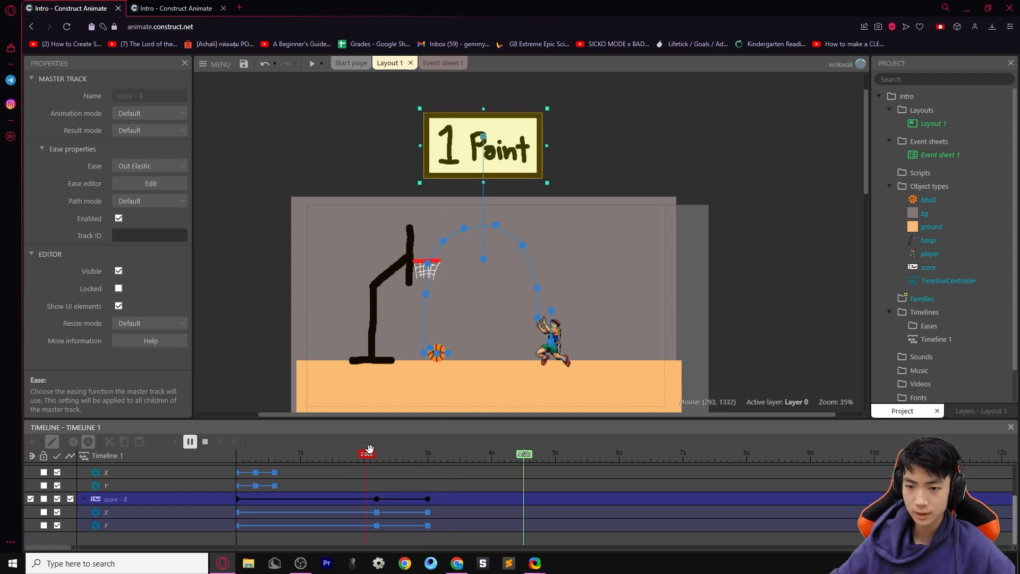
pyautogui.press('space')
# Enlarge the score sprite to about 1024 x 610 at 2.63 s and play back the change
pyautogui.moveTo(546, 232); pyautogui.dragTo(583, 215)
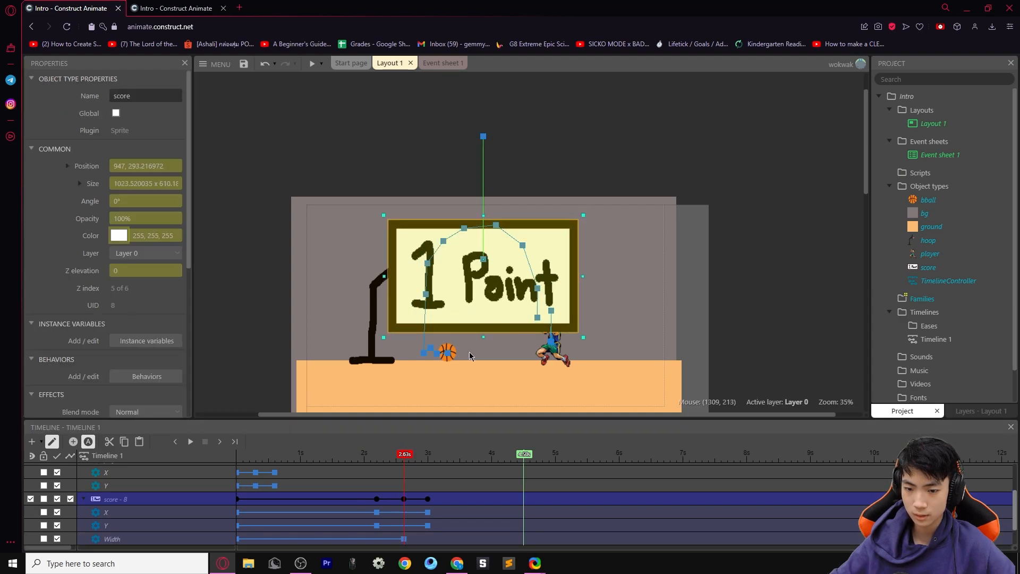
pyautogui.moveTo(402, 461); pyautogui.dragTo(335, 459)
pyautogui.press('space')
pyautogui.press('space')
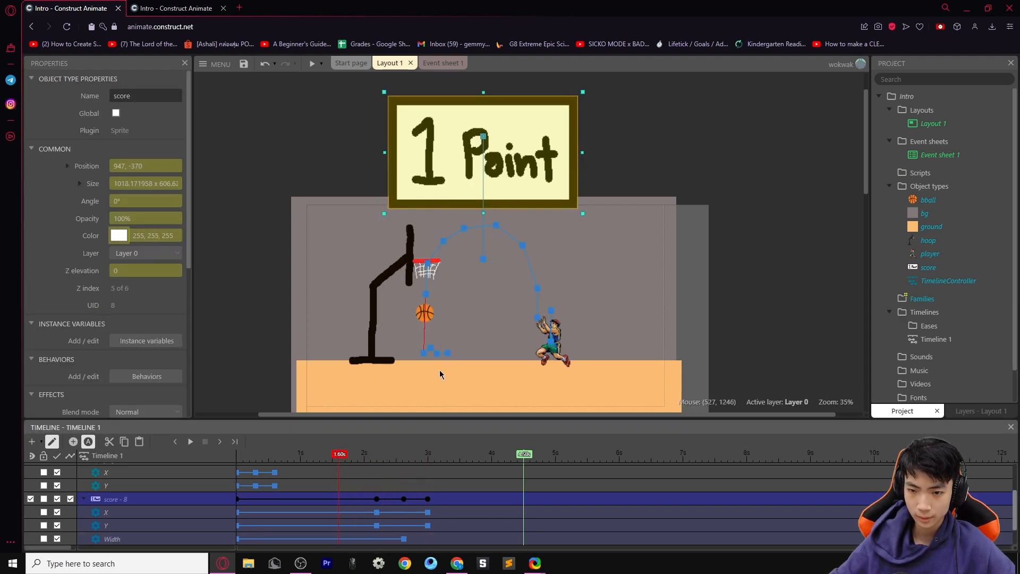
# Shrink the score sprite above the background at 1.60 s and play back the timeline
pyautogui.moveTo(583, 91); pyautogui.dragTo(563, 108)
pyautogui.click(190, 441)
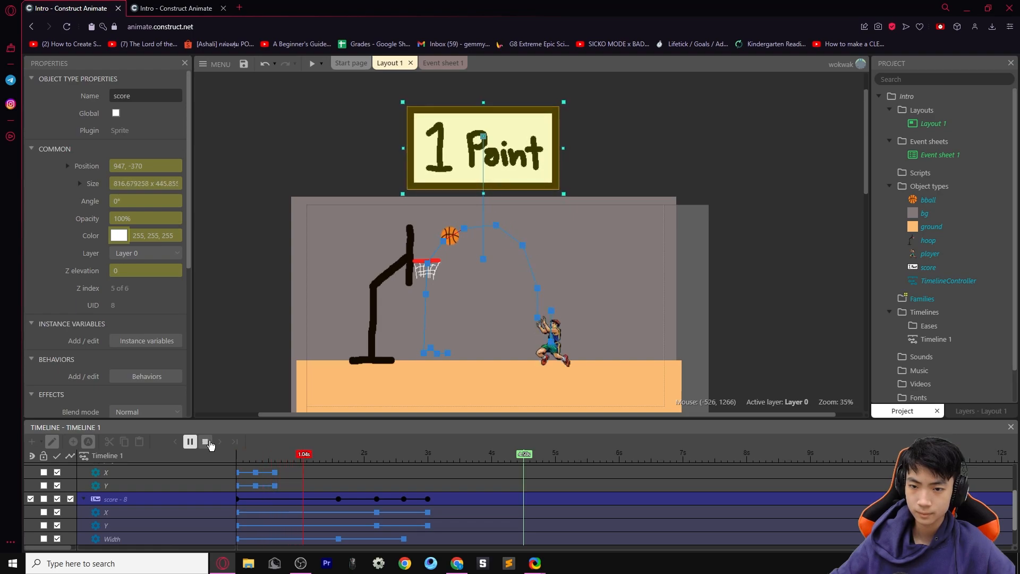
pyautogui.click(207, 441)
# Preview the layout, close the preview, and shrink the score sprite to about 645 x 353 at 0.50 s
pyautogui.moveTo(419, 455); pyautogui.dragTo(270, 457)
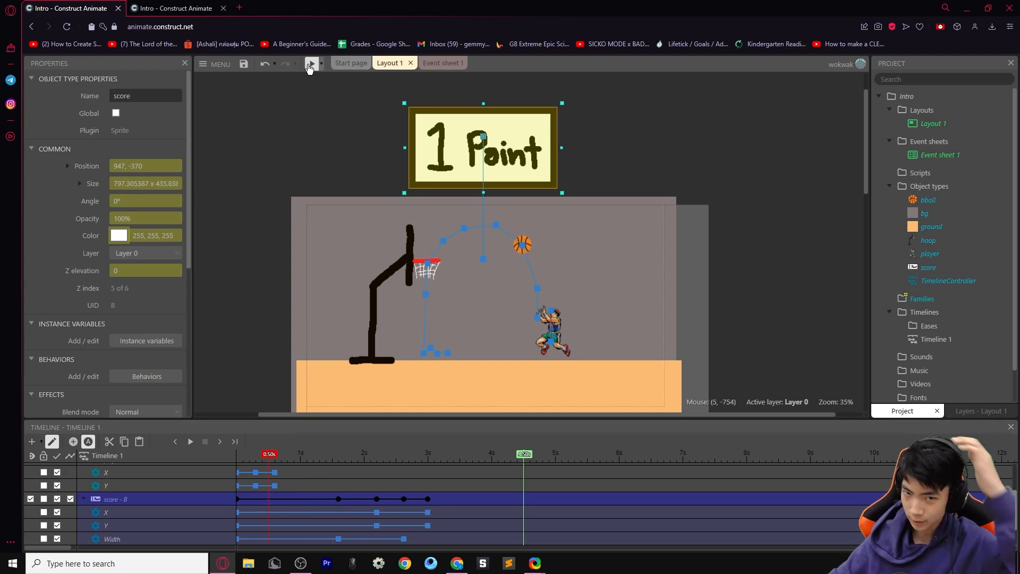
pyautogui.click(311, 64)
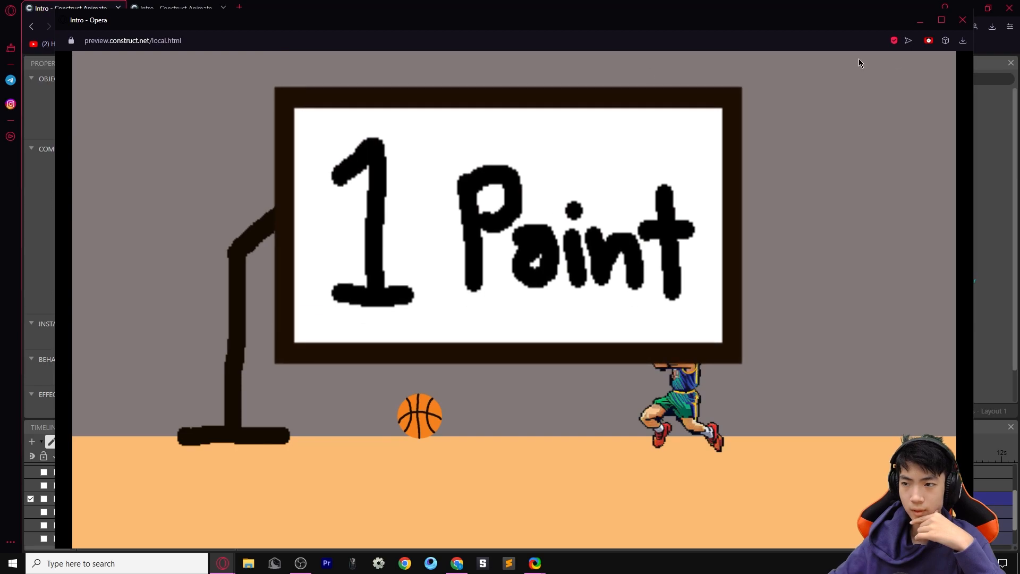
pyautogui.click(963, 20)
pyautogui.moveTo(562, 191); pyautogui.dragTo(511, 168)
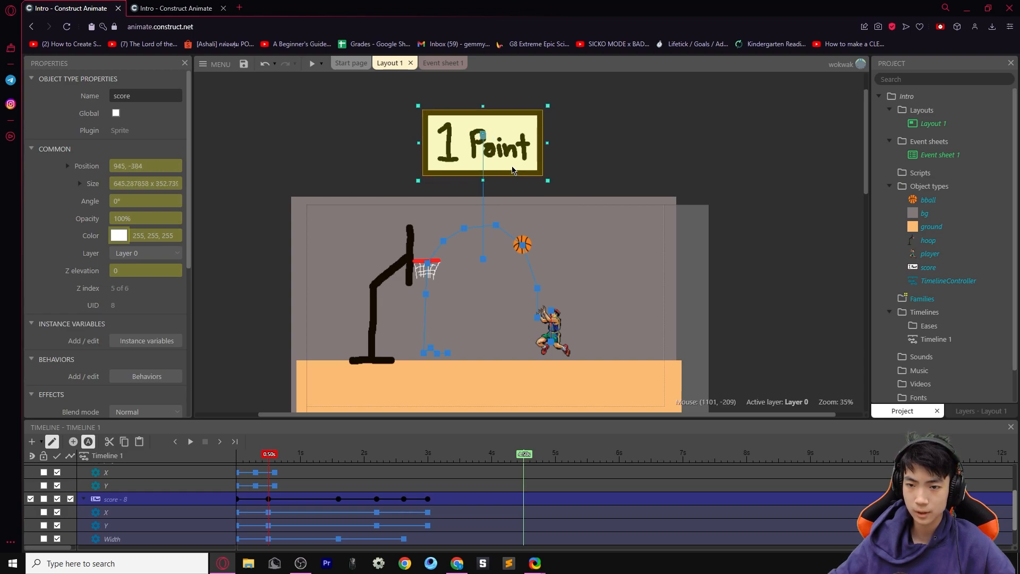
# Preview the layout, close the preview, and delete the score sprite's size tracks, including Width, from the timeline
pyautogui.click(312, 64)
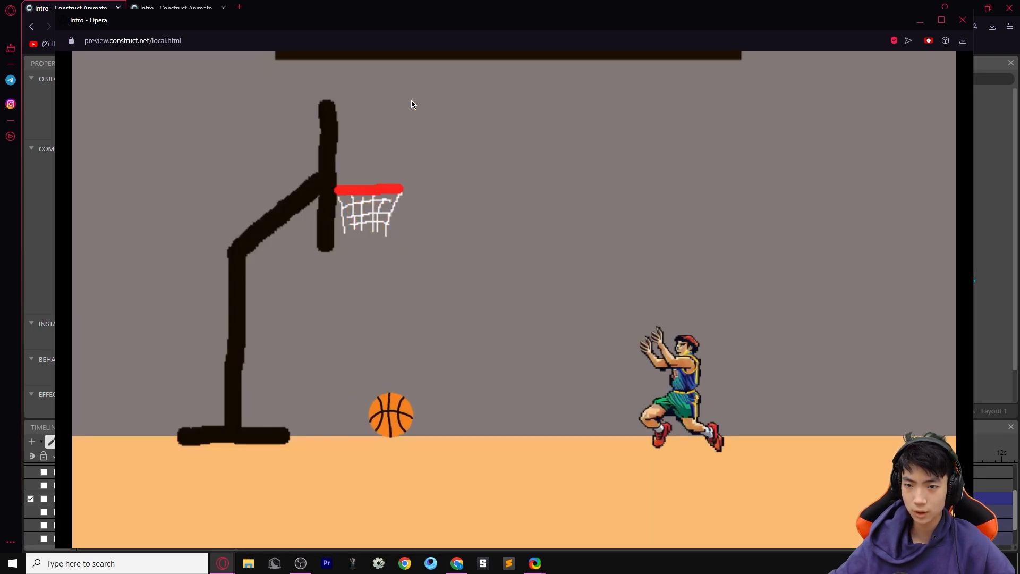
pyautogui.click(962, 20)
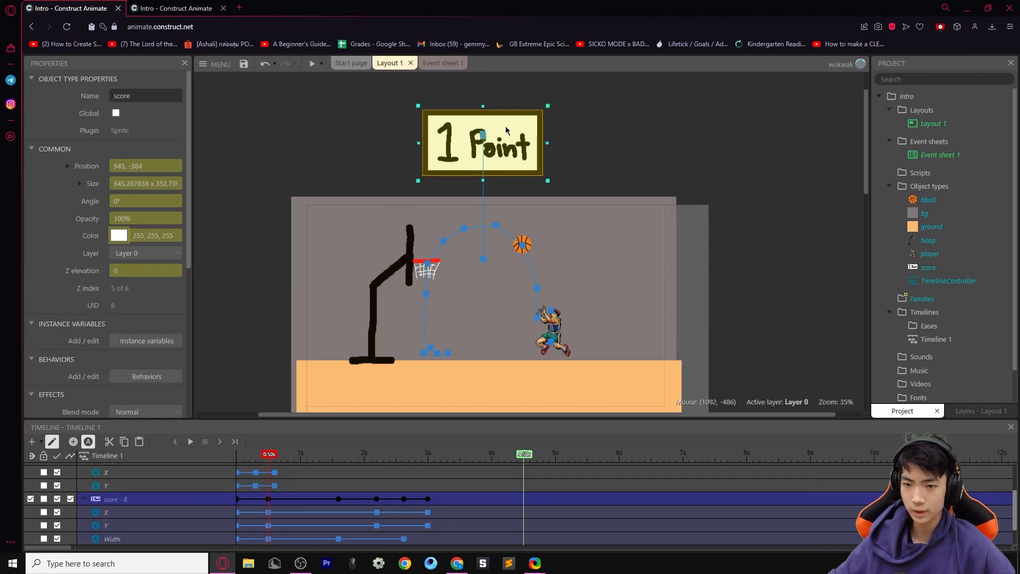
pyautogui.click(341, 540)
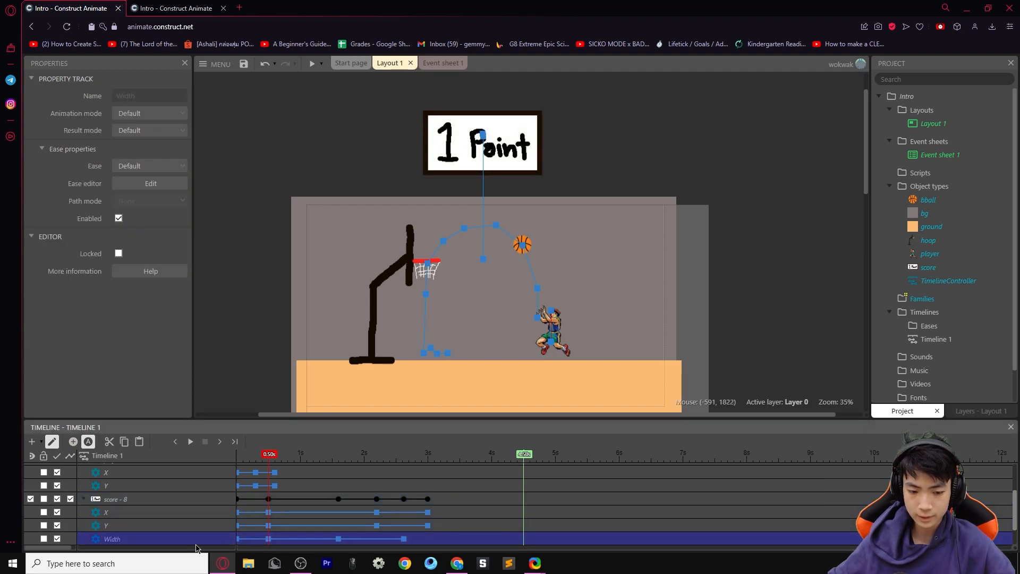
pyautogui.press('Delete')
pyautogui.click(174, 540)
pyautogui.press('Delete')
# Enlarge the score sprite to about 842 x 422 at 0.00 s, then preview the layout and close the preview
pyautogui.moveTo(329, 455); pyautogui.dragTo(201, 453)
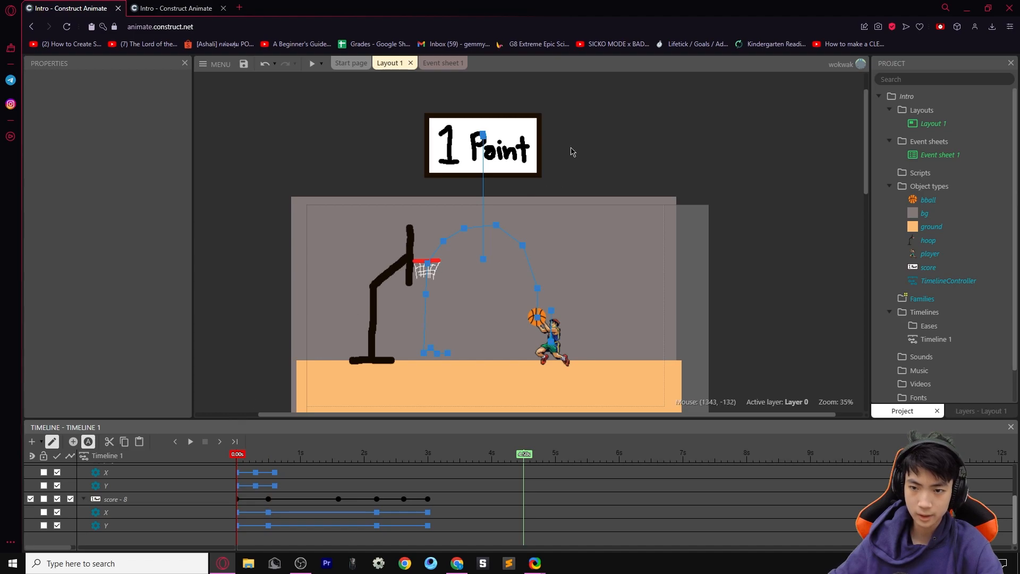
pyautogui.click(531, 151)
pyautogui.moveTo(547, 183)
pyautogui.mouseDown()
pyautogui.moveTo(571, 181)
pyautogui.moveTo(538, 166)
pyautogui.mouseUp()
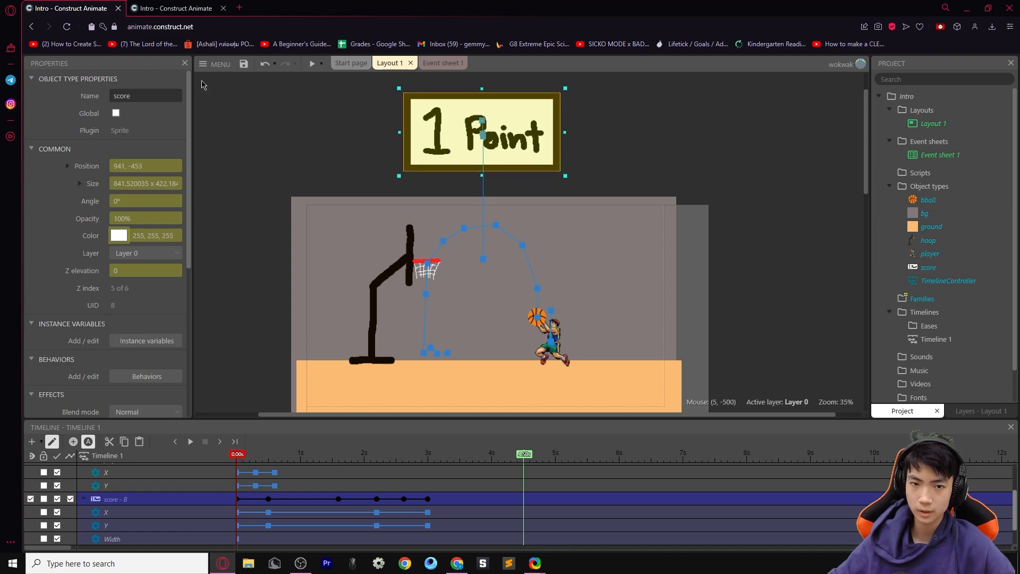
pyautogui.click(312, 65)
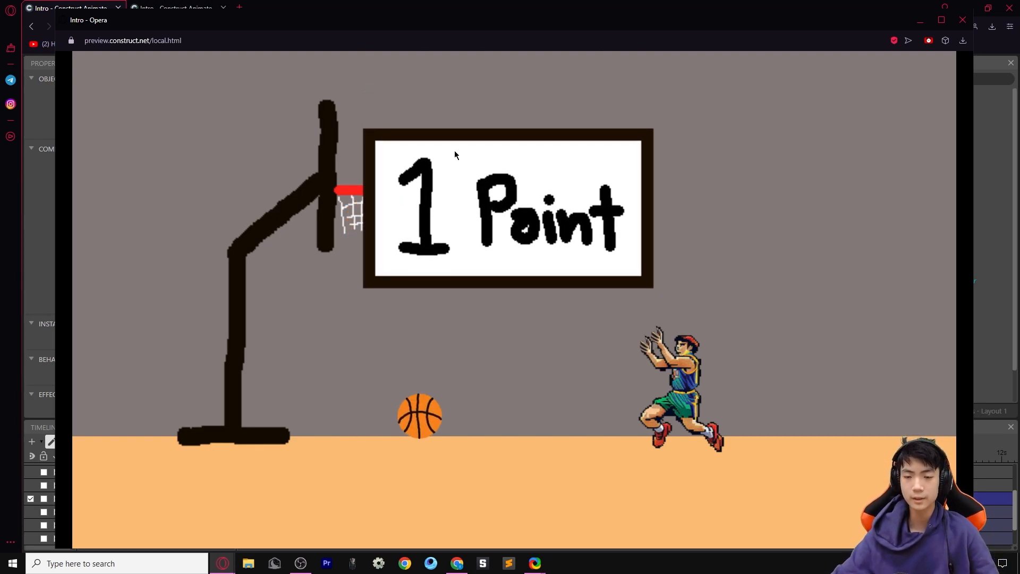
pyautogui.click(963, 20)
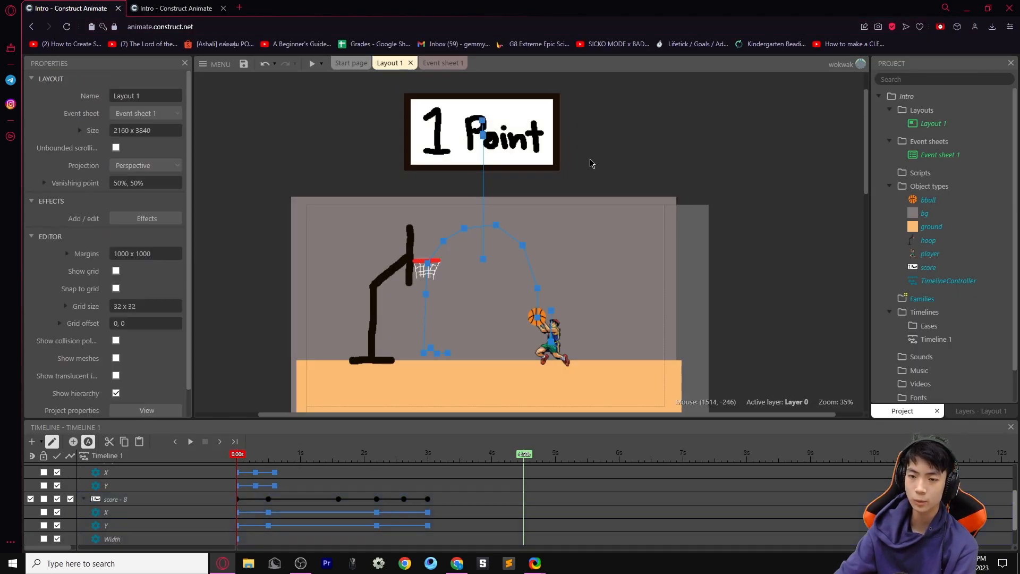
# Export the project as an MP4 video with a duration of 4.5 seconds
pyautogui.click(208, 68)
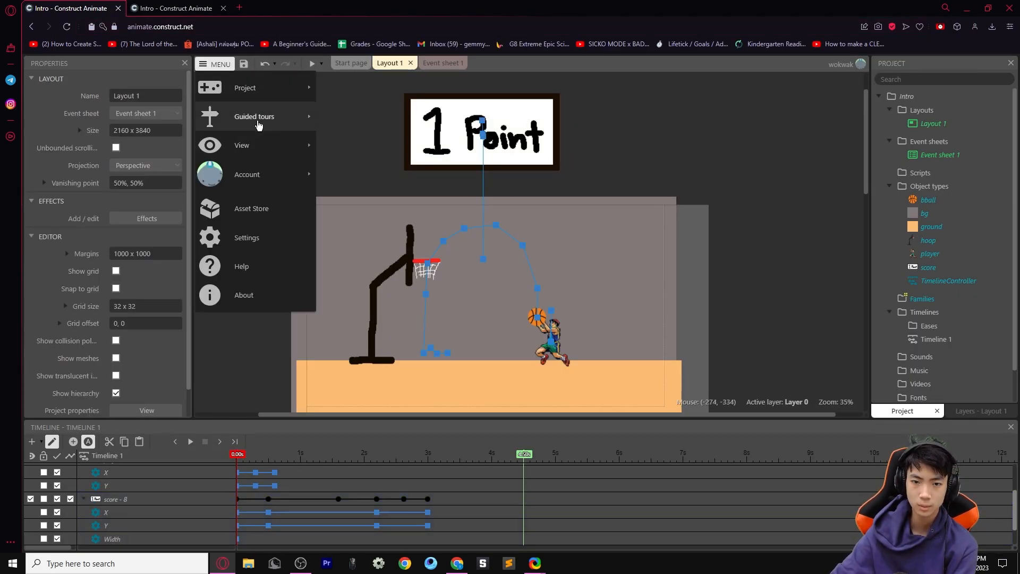
pyautogui.moveTo(261, 84)
pyautogui.click(353, 237)
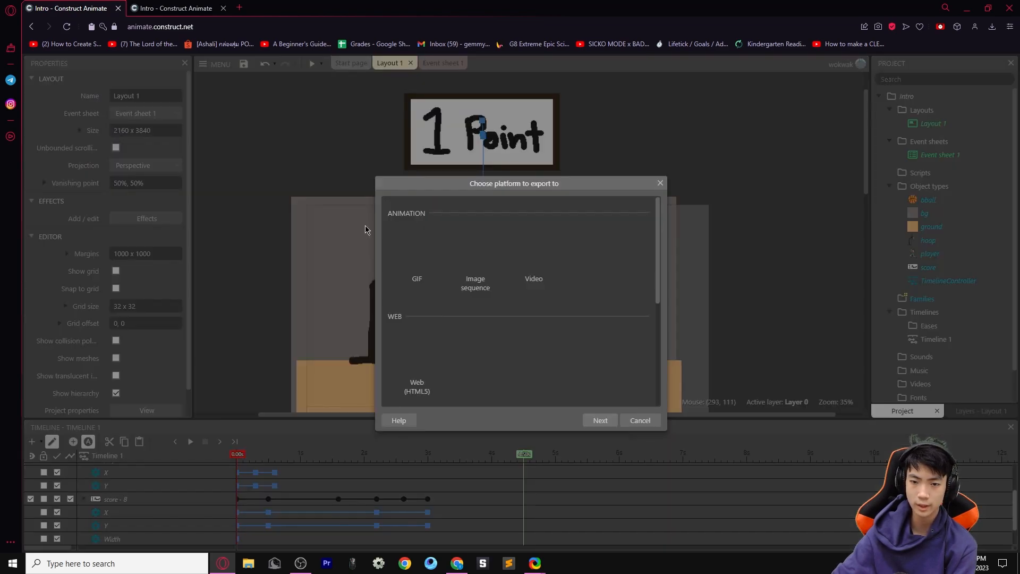
pyautogui.scroll(-2, 425, 346)
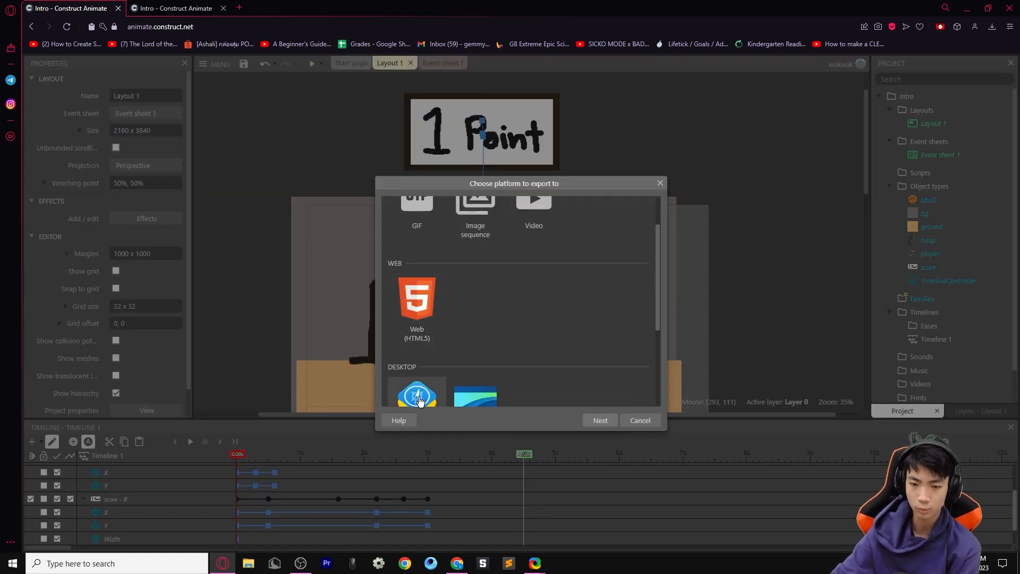
pyautogui.scroll(2, 433, 286)
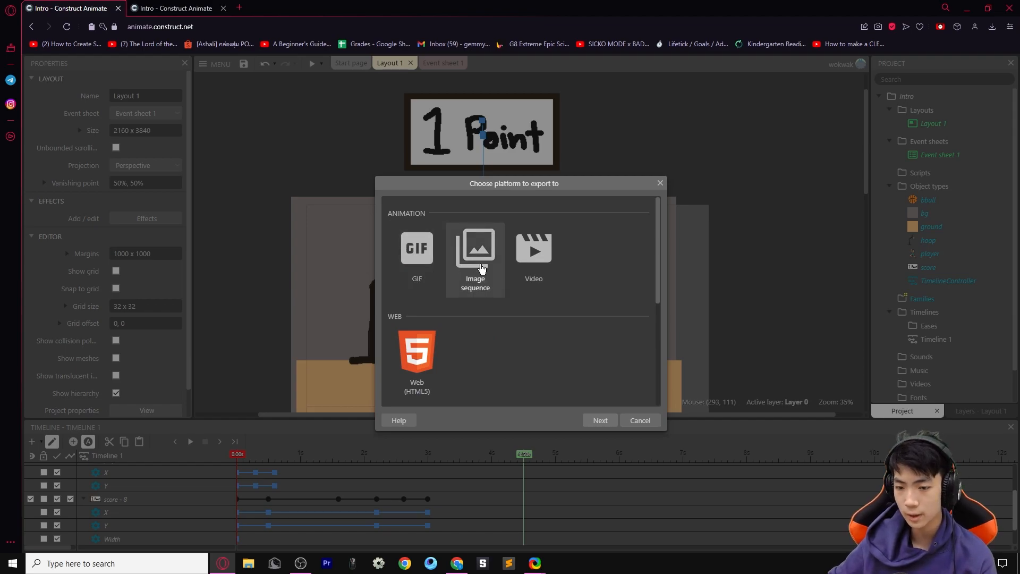
pyautogui.doubleClick(543, 263)
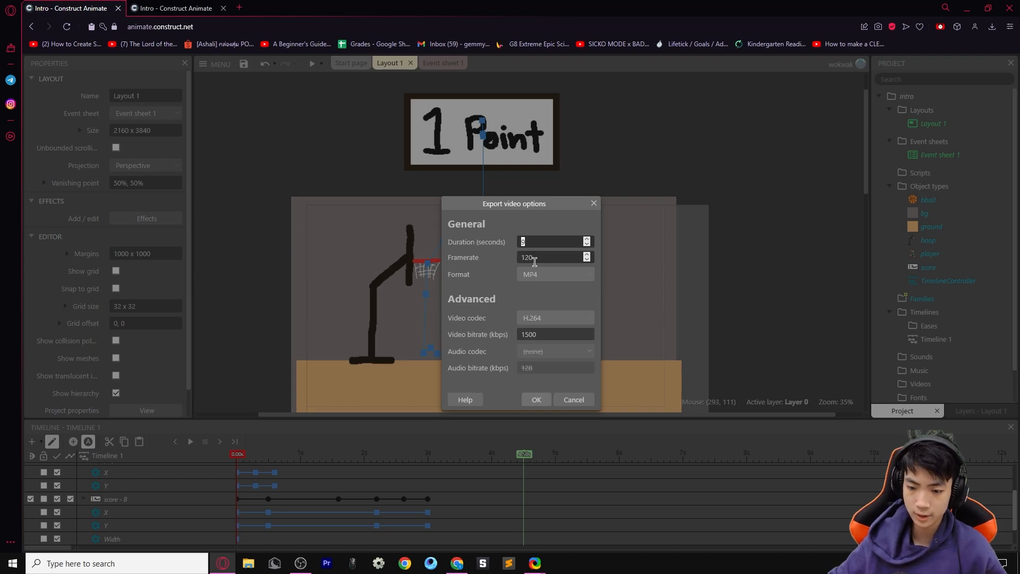
pyautogui.write('5')
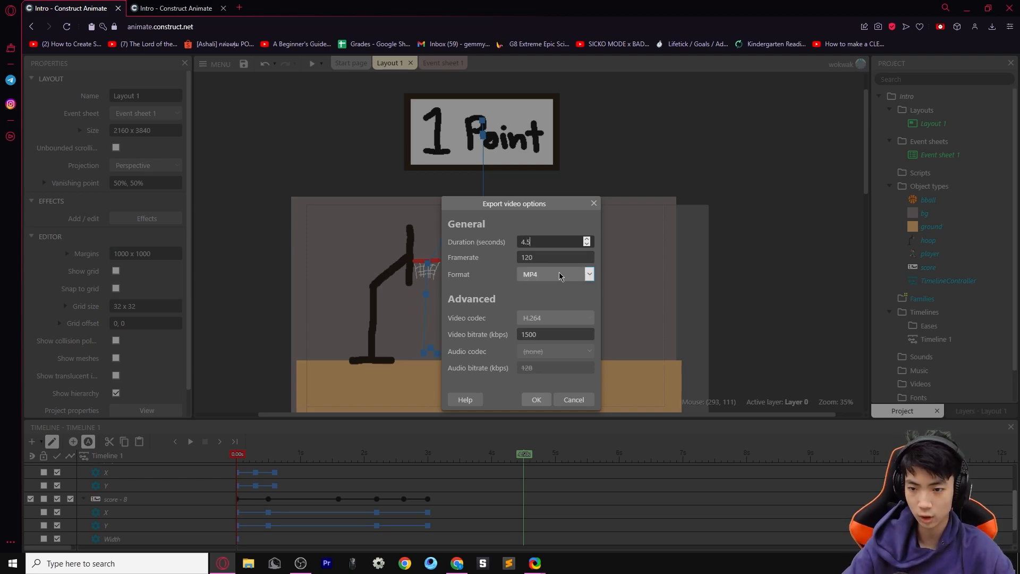
pyautogui.press('Return')
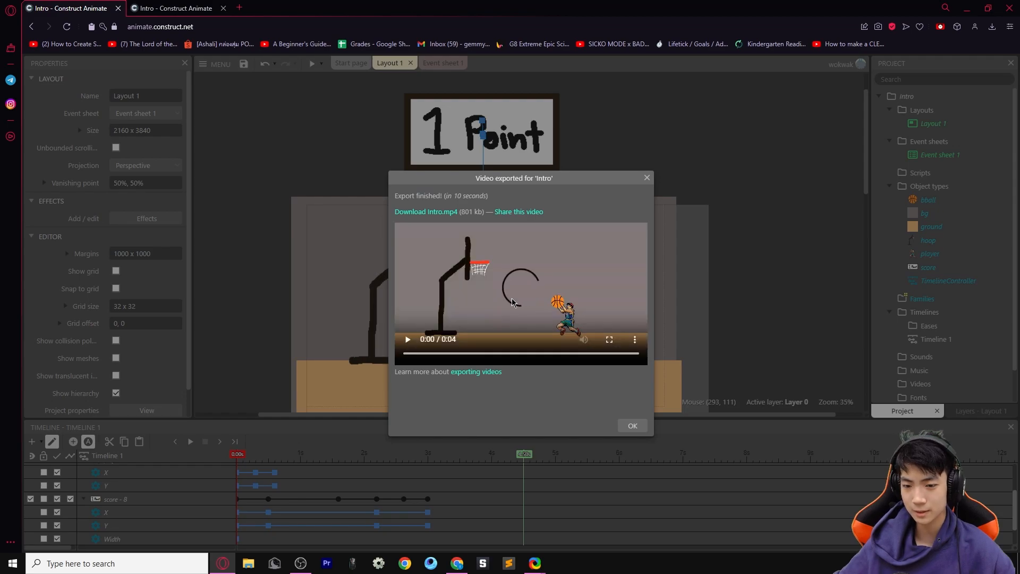
# Play the exported video, download it, and close the export results
pyautogui.click(405, 344)
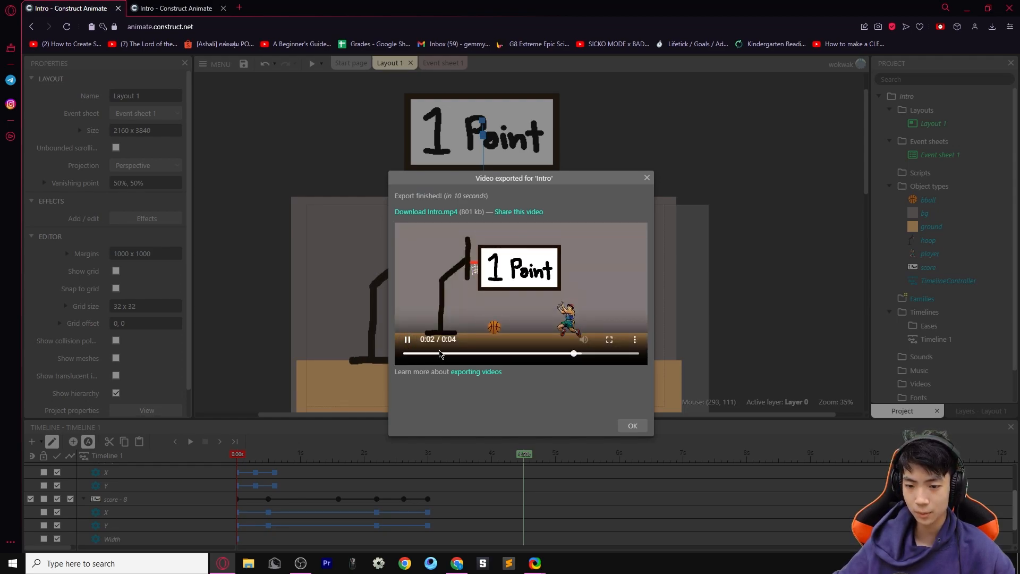
pyautogui.click(635, 339)
pyautogui.click(633, 314)
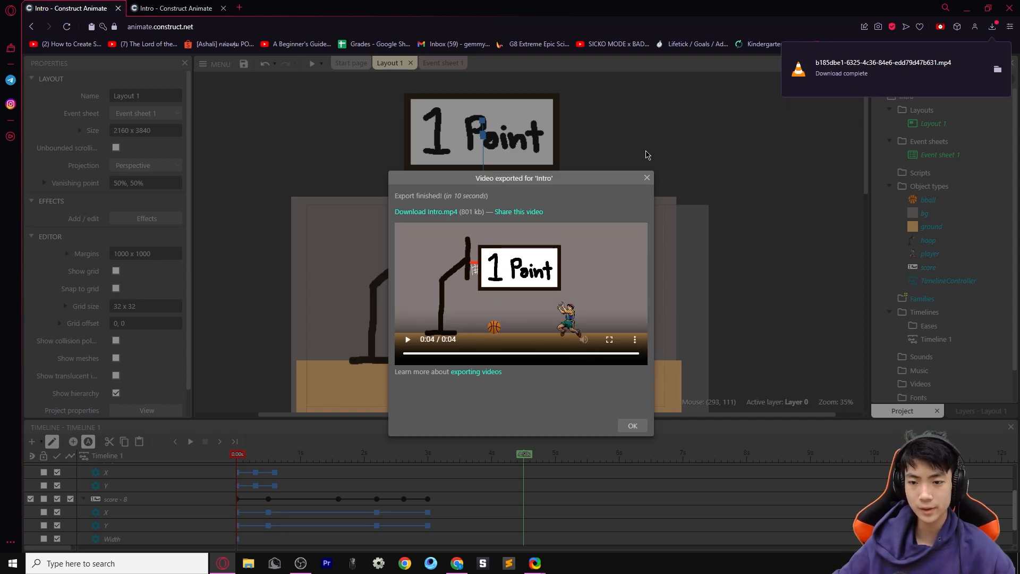
pyautogui.click(647, 179)
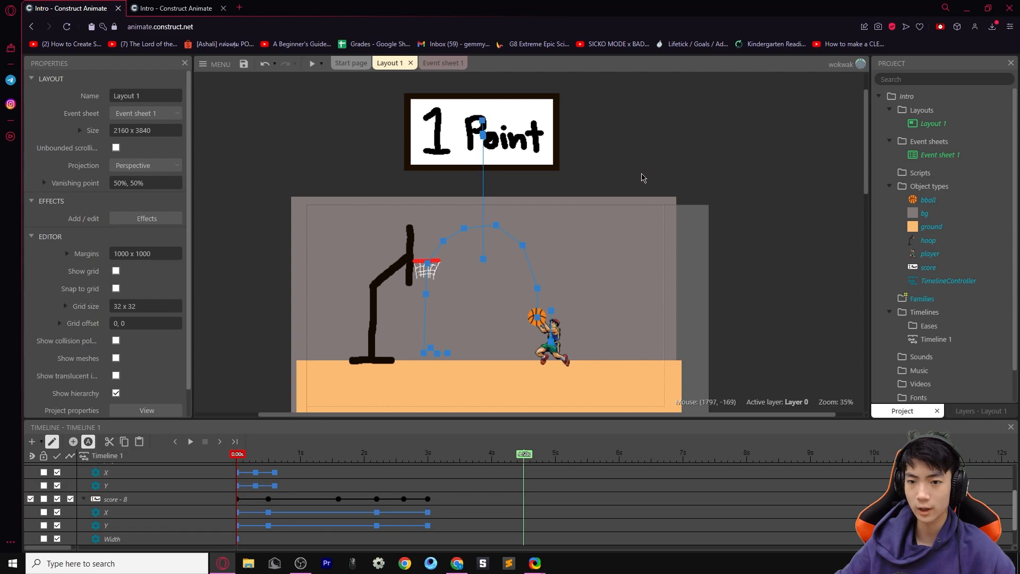